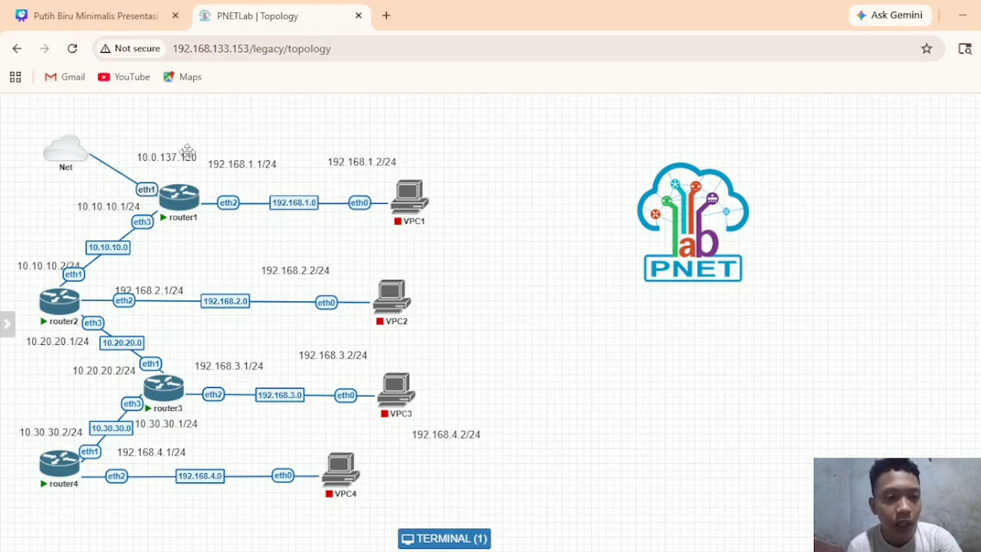
List router1's IP addresses in its console with "ip address print", examine the ether1 address, and minimize the terminal
mouse_move(180, 184)
click(176, 201)
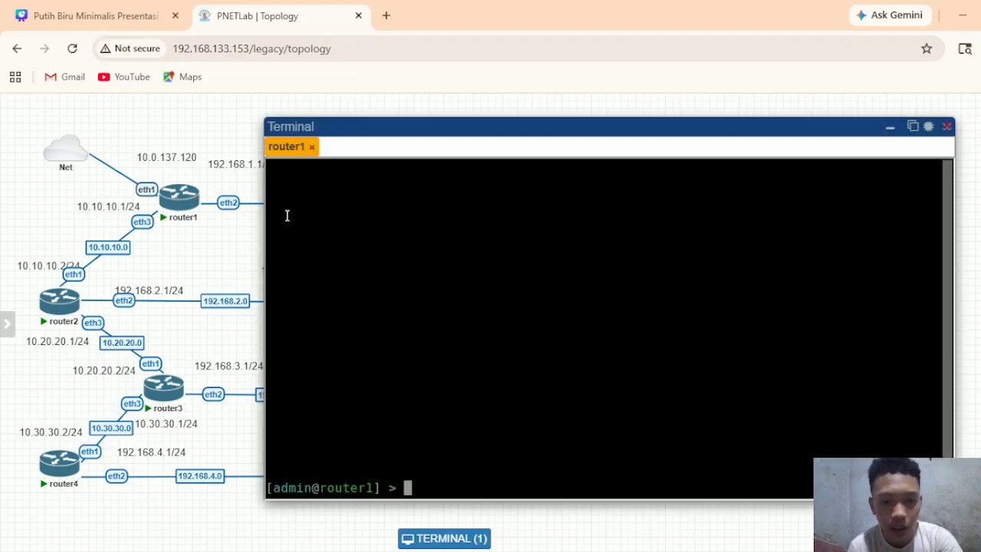
text(ip )
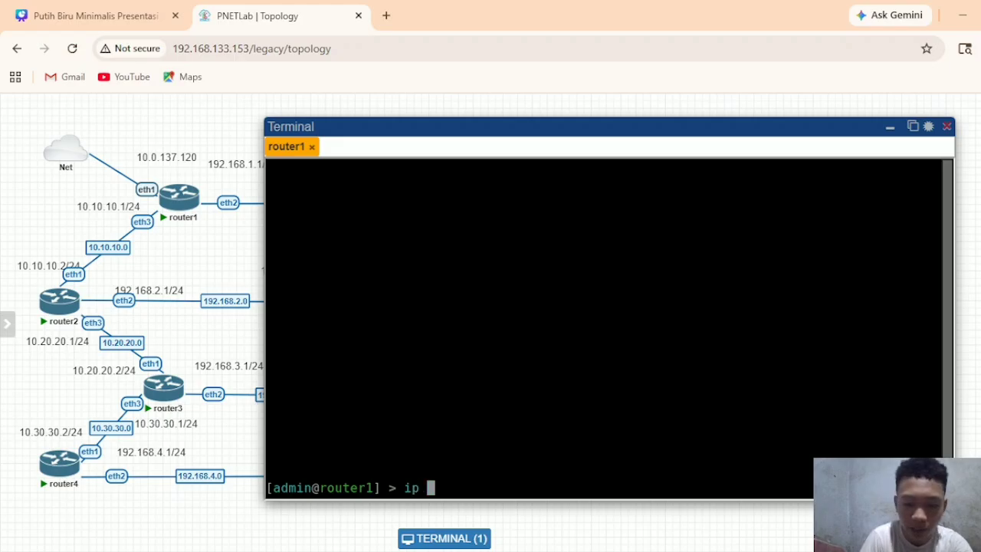
text(address)
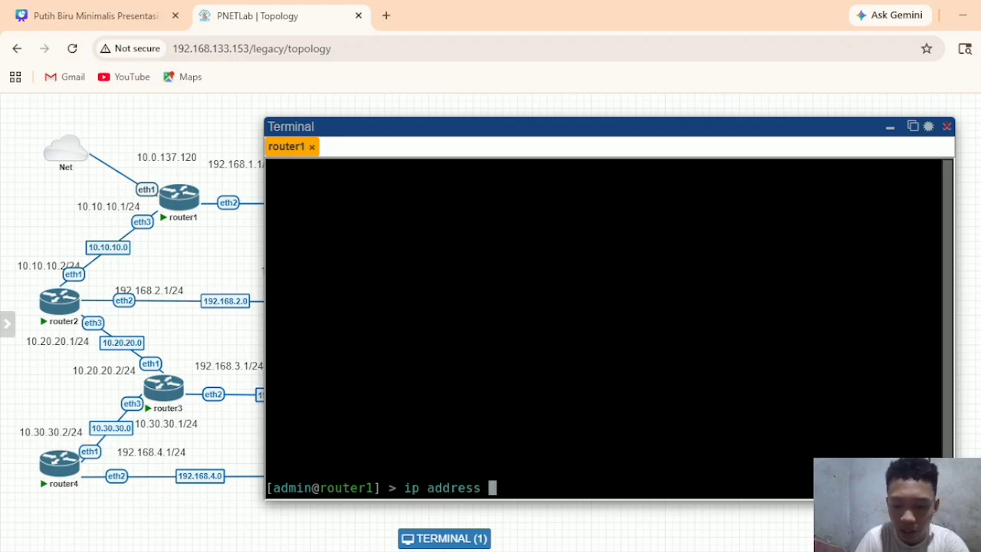
text( print)
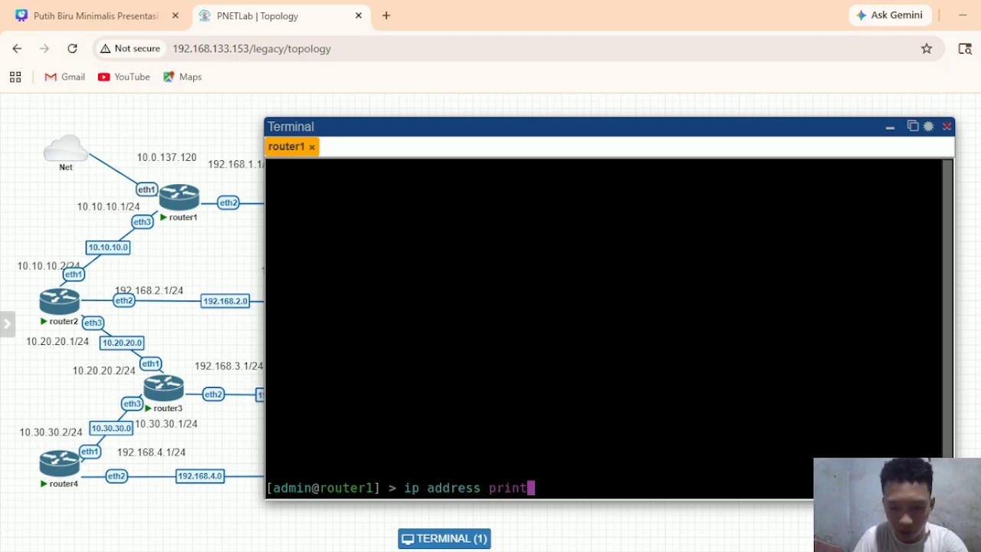
key(Return)
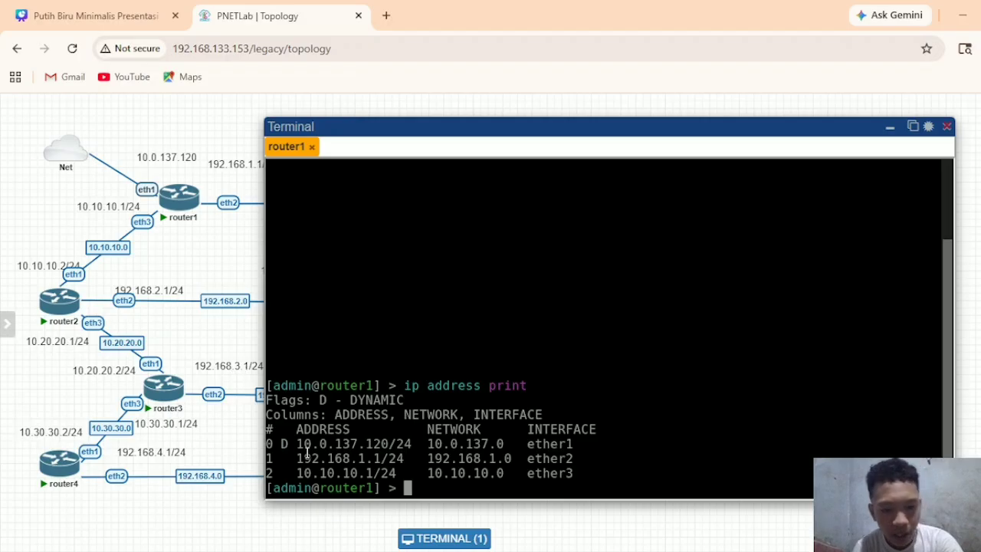
triple_click(335, 443)
click(368, 444)
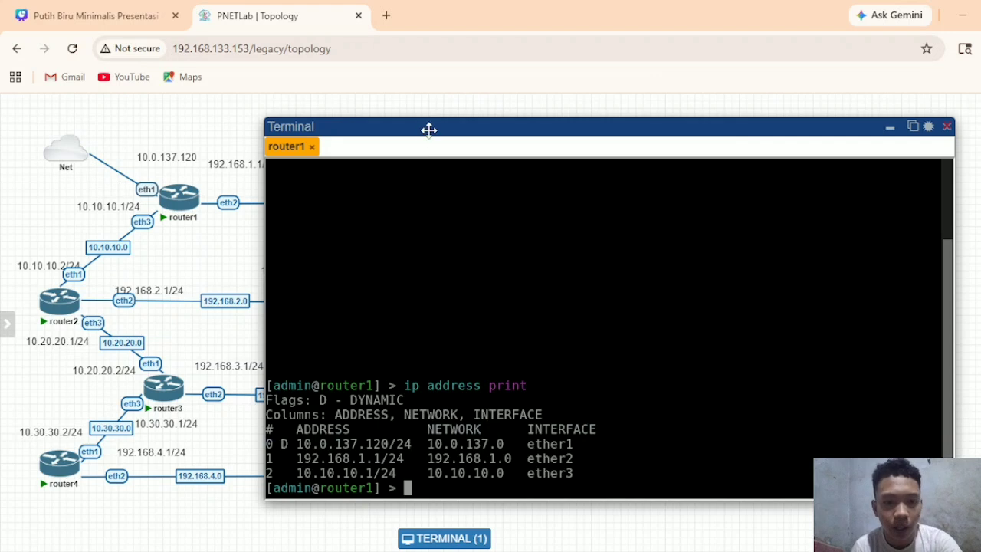
drag(429, 130, 403, 133)
click(920, 130)
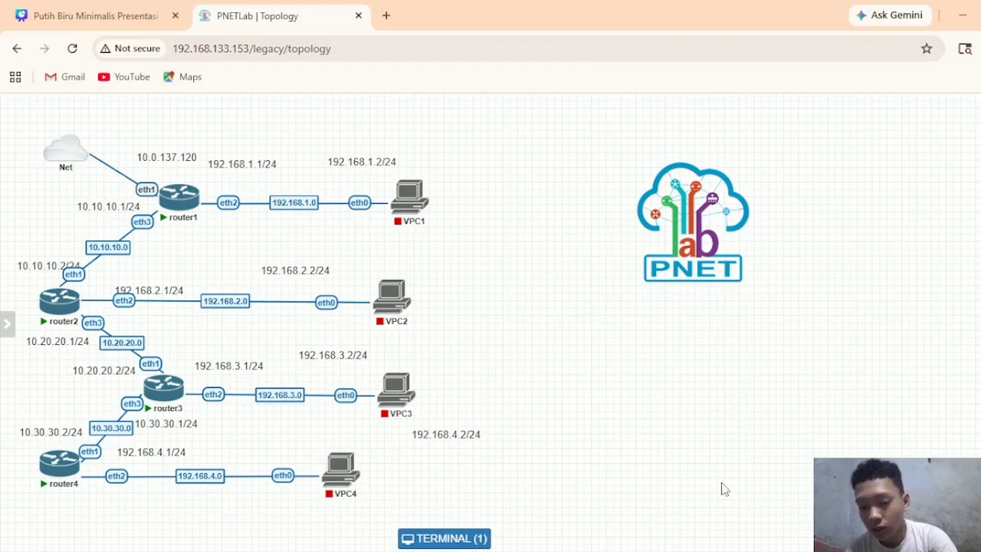
mouse_move(749, 551)
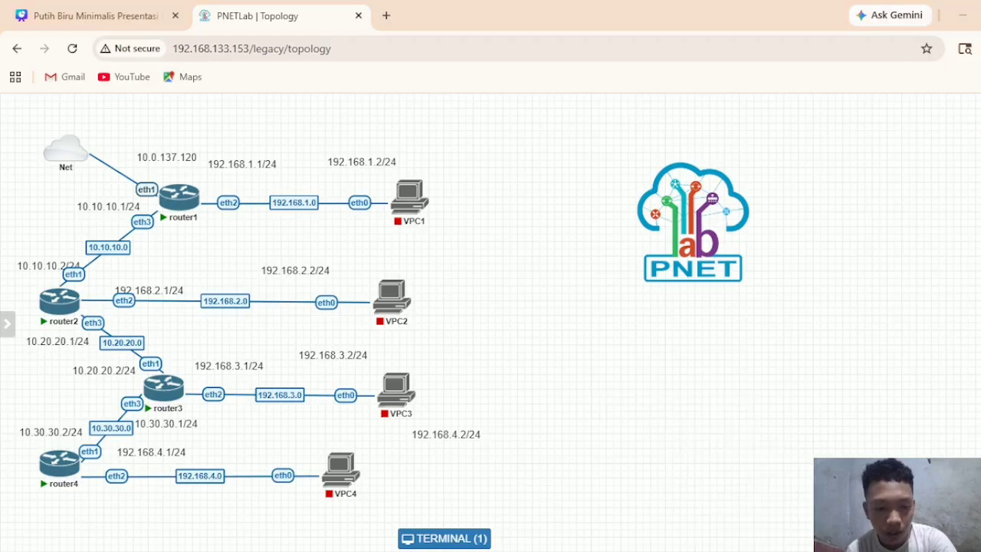
key(super)
text(cm)
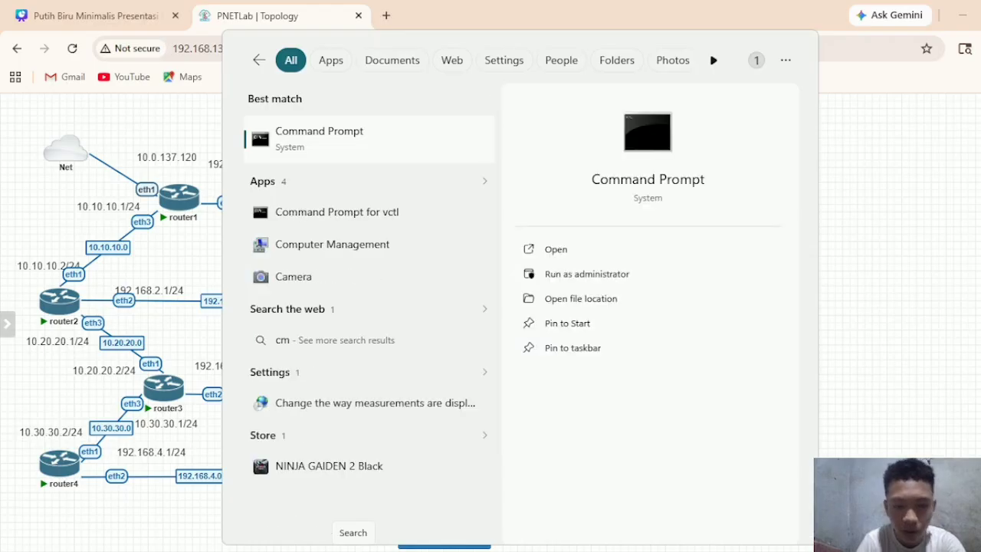
text(d)
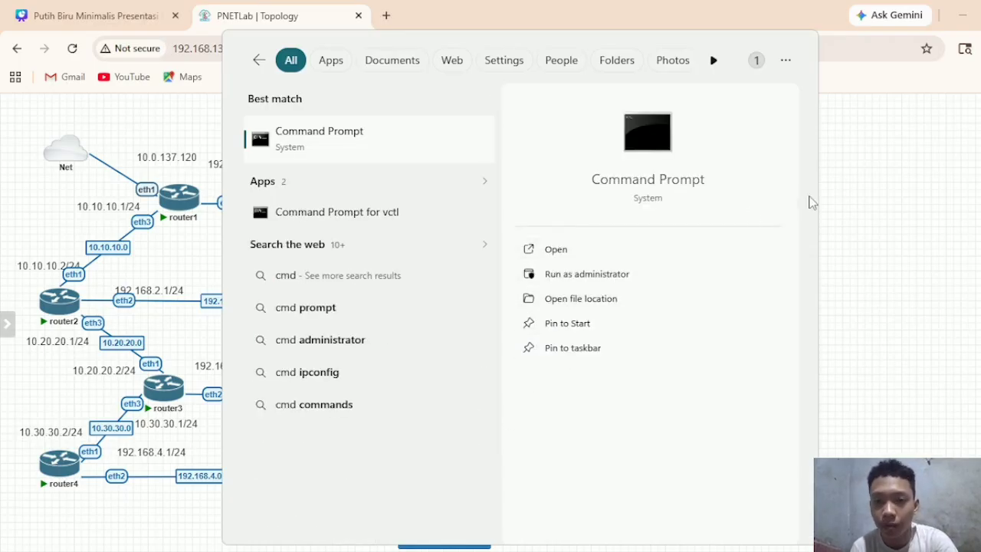
click(889, 176)
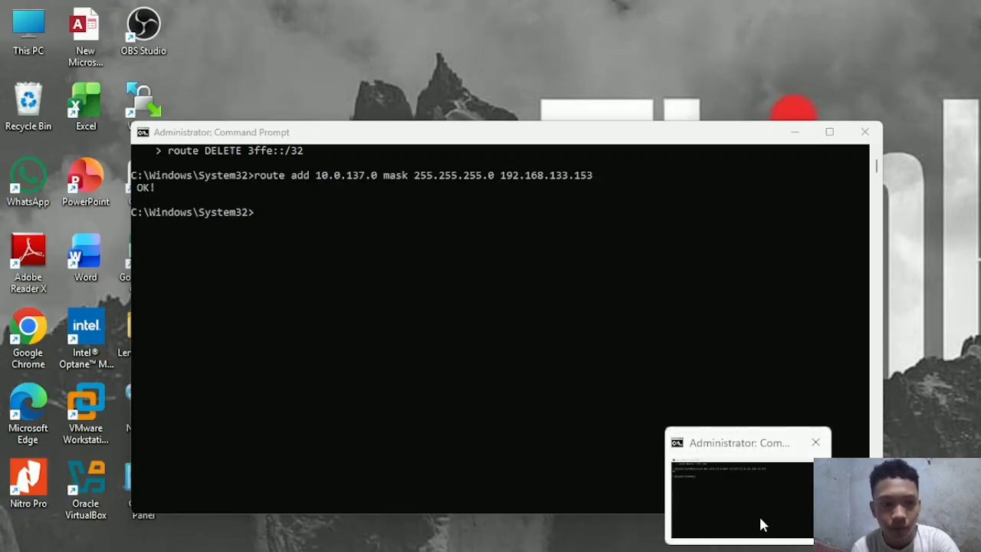
Bring up the administrator Command Prompt, and switch to VMware Workstation's pnet console to examine the server's IP addresses
click(758, 514)
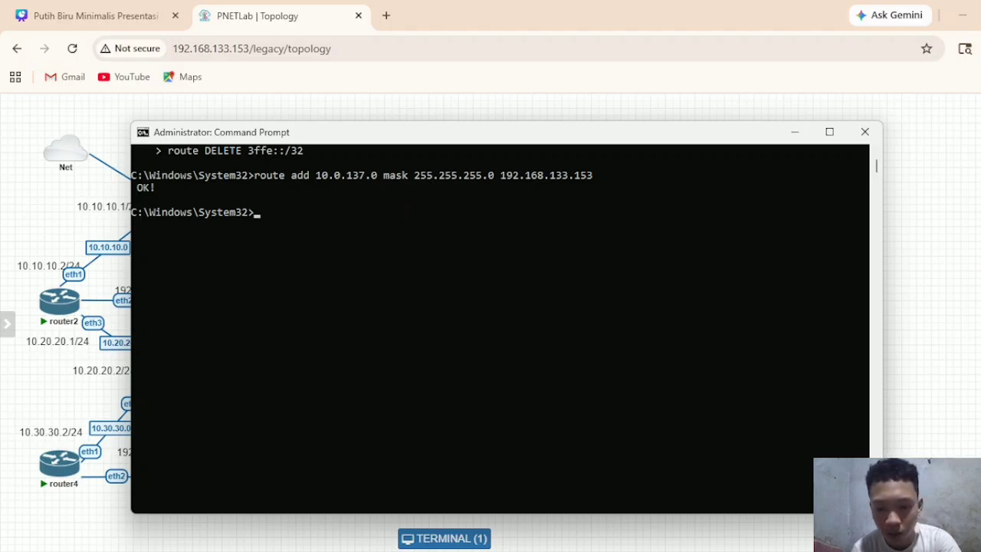
mouse_move(690, 548)
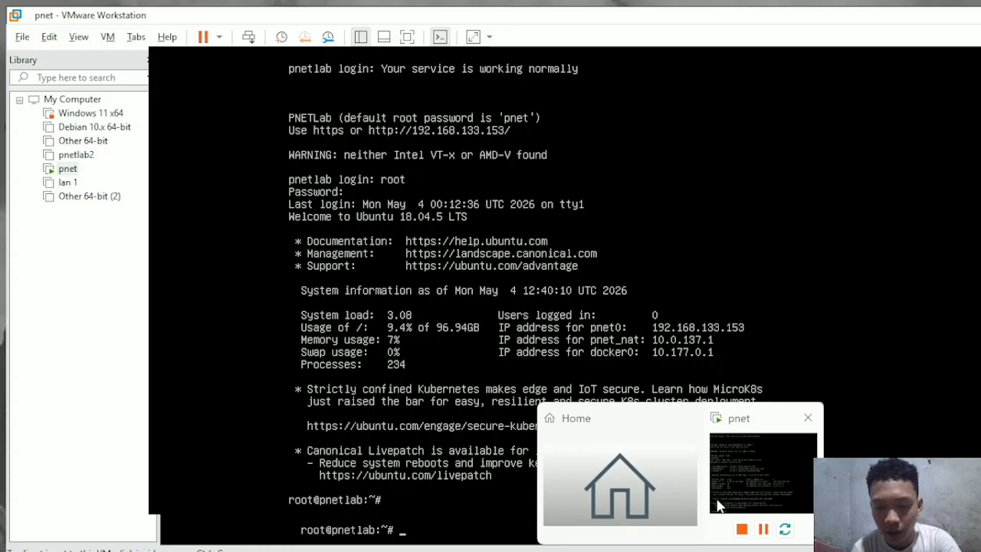
click(718, 505)
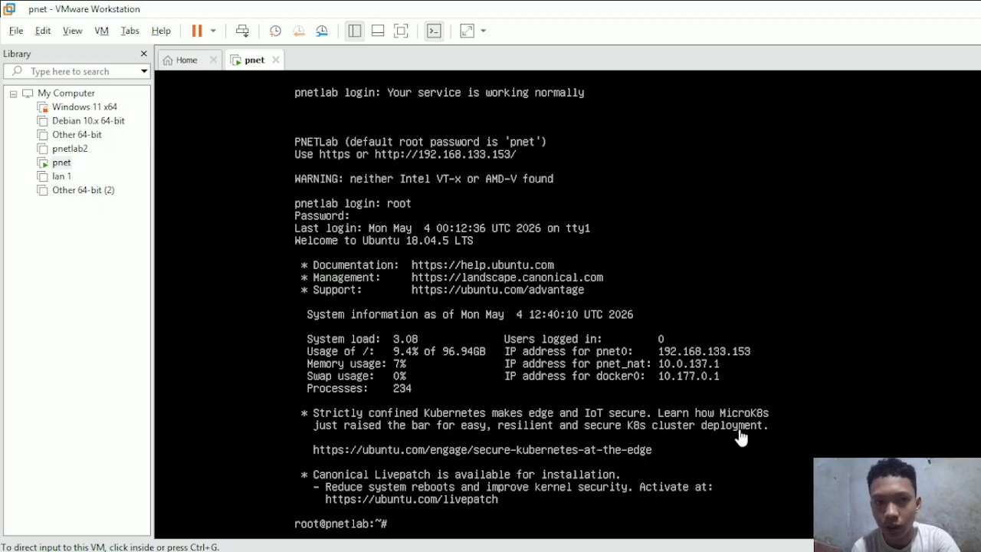
Return to Command Prompt over the PNETLab topology, examine the network and mask in the route add command, and minimize it
mouse_move(782, 551)
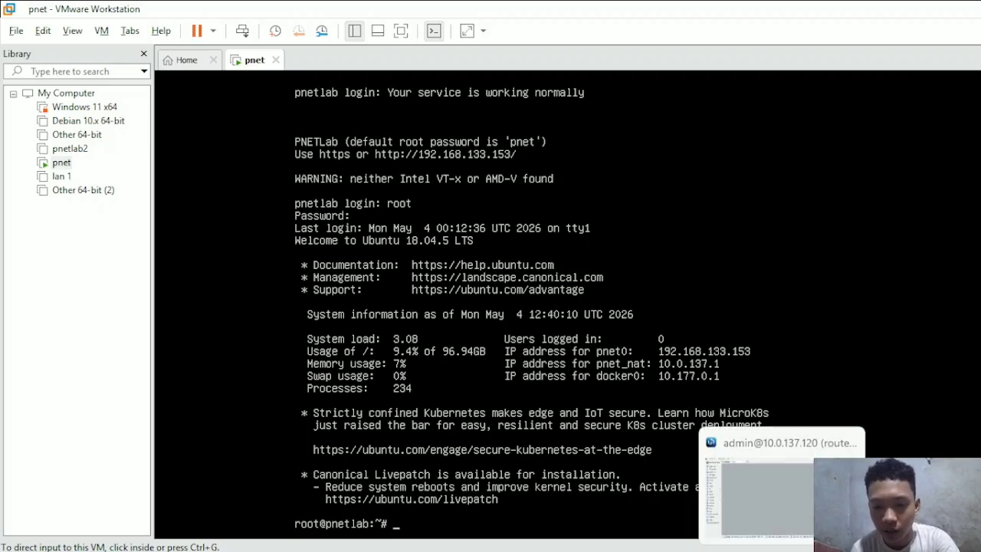
click(743, 522)
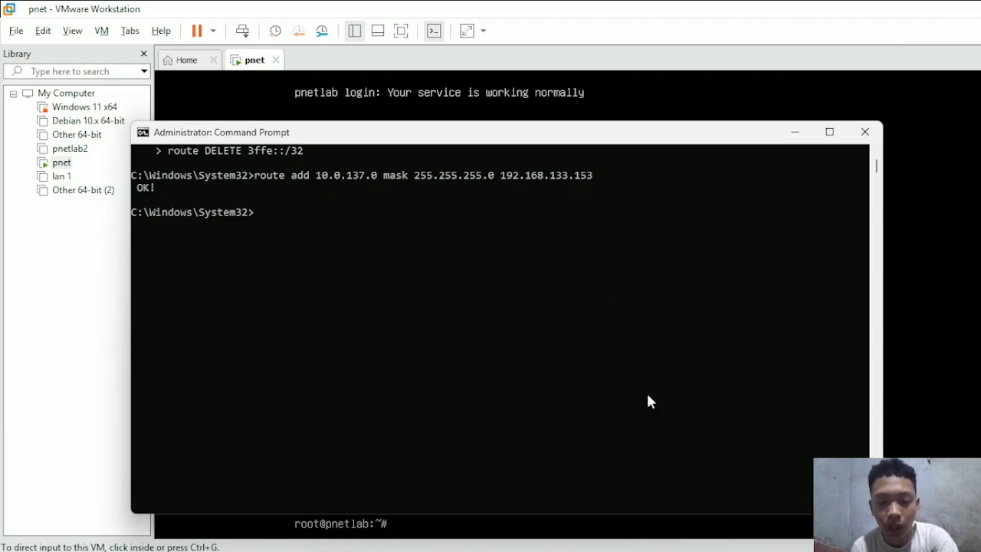
click(627, 517)
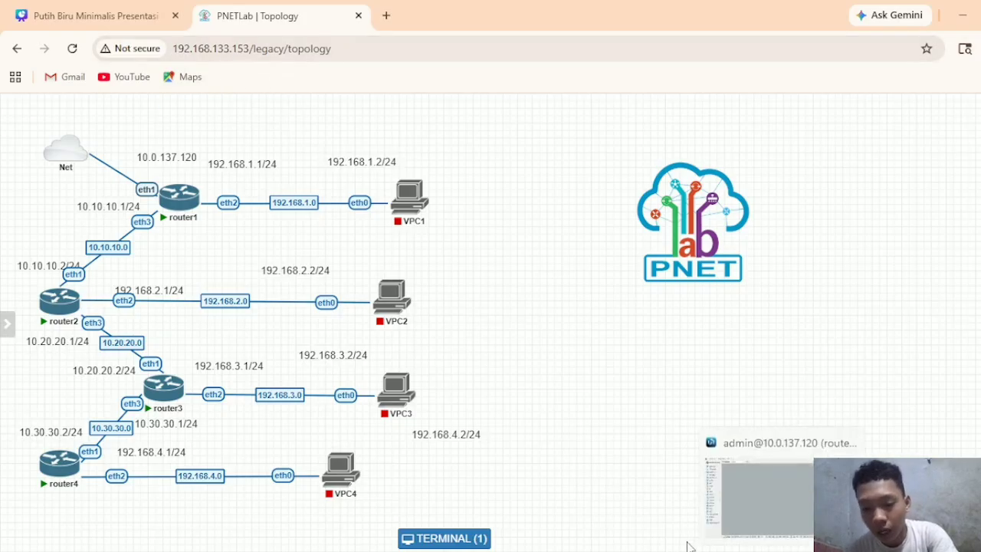
click(749, 526)
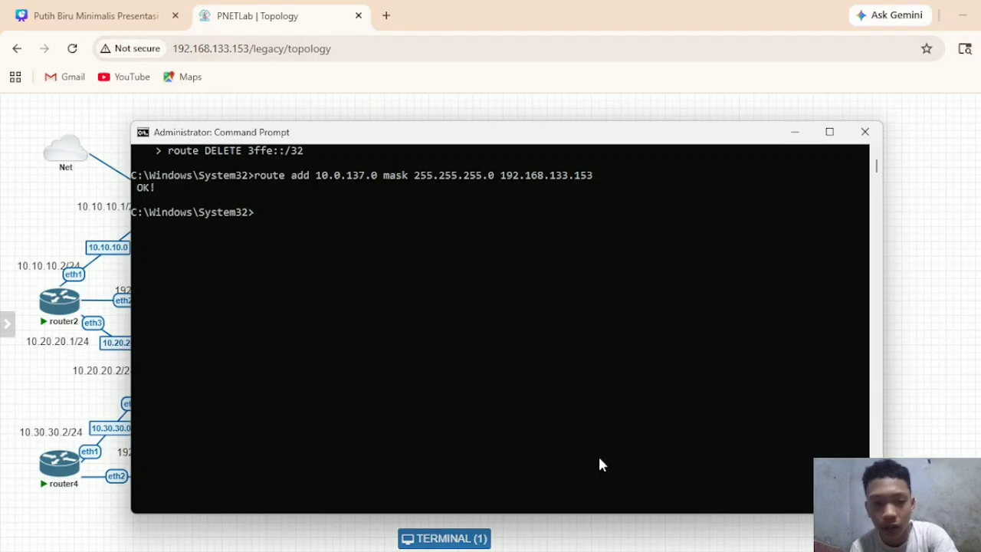
drag(313, 172, 492, 178)
click(350, 177)
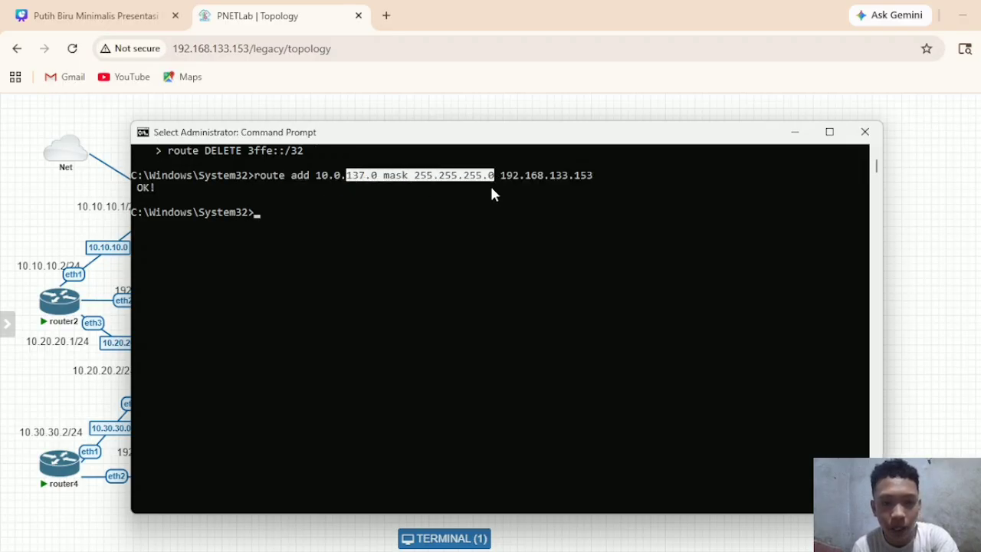
click(490, 224)
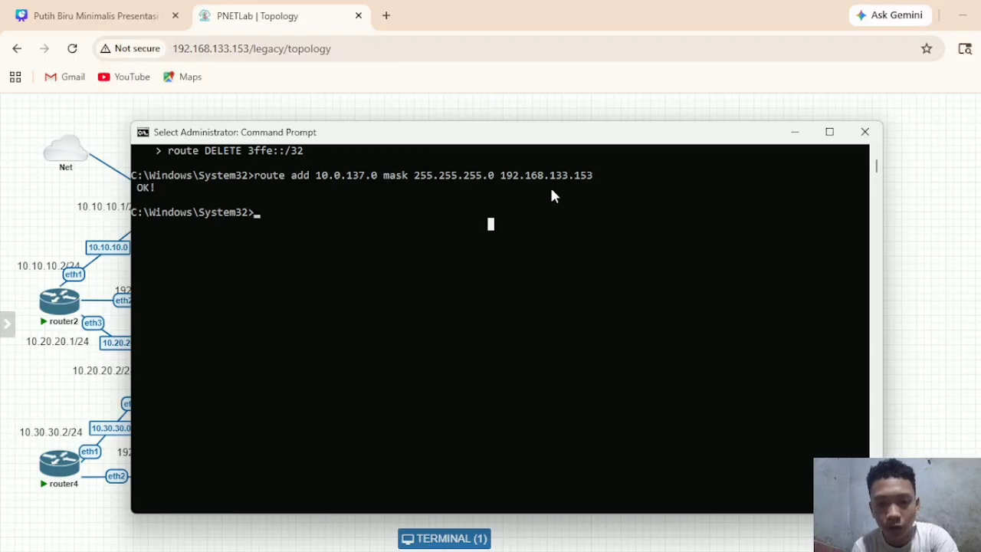
click(799, 135)
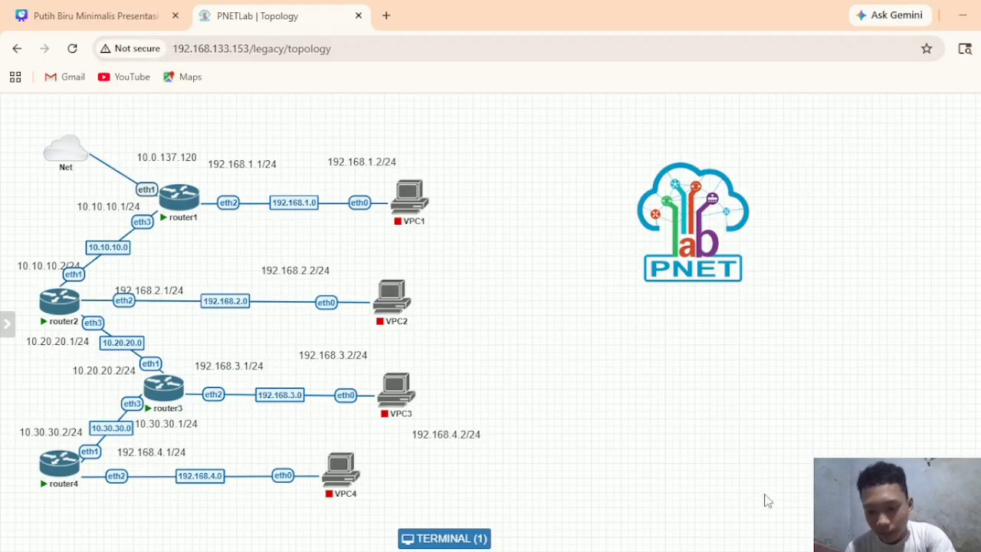
Switch to WinBox, open router2 from a new window through RoMON agent 10.0.137.120, and dismiss the password change request
click(794, 511)
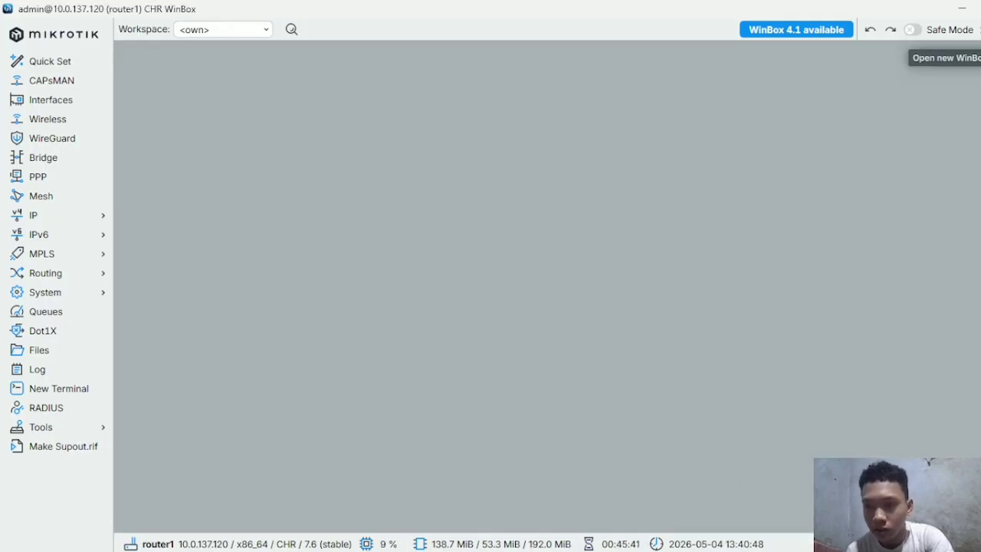
click(972, 29)
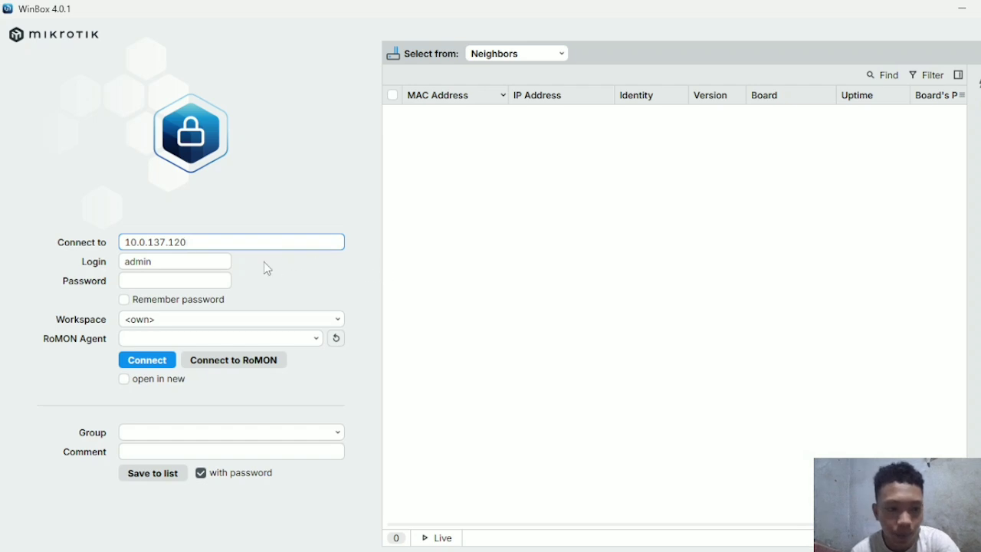
click(223, 361)
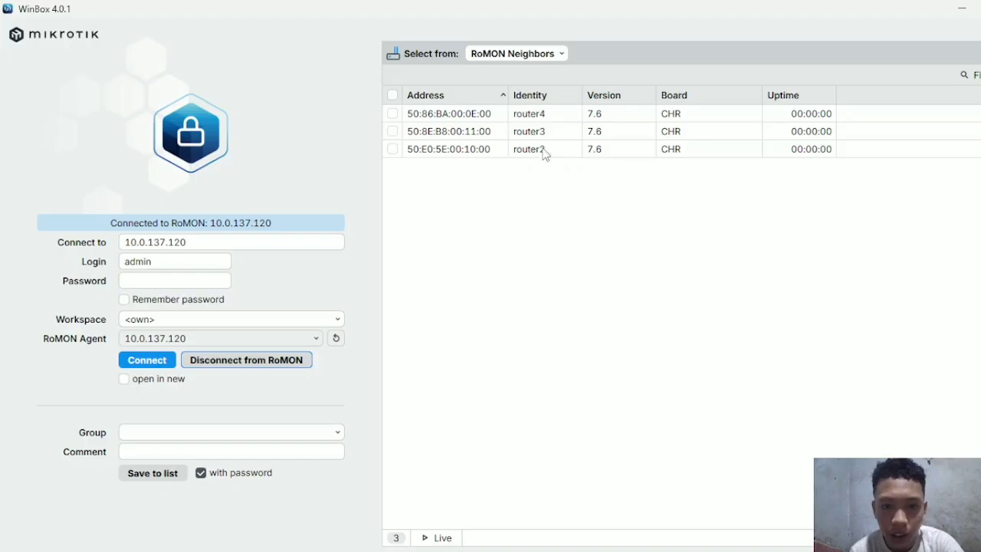
double_click(543, 152)
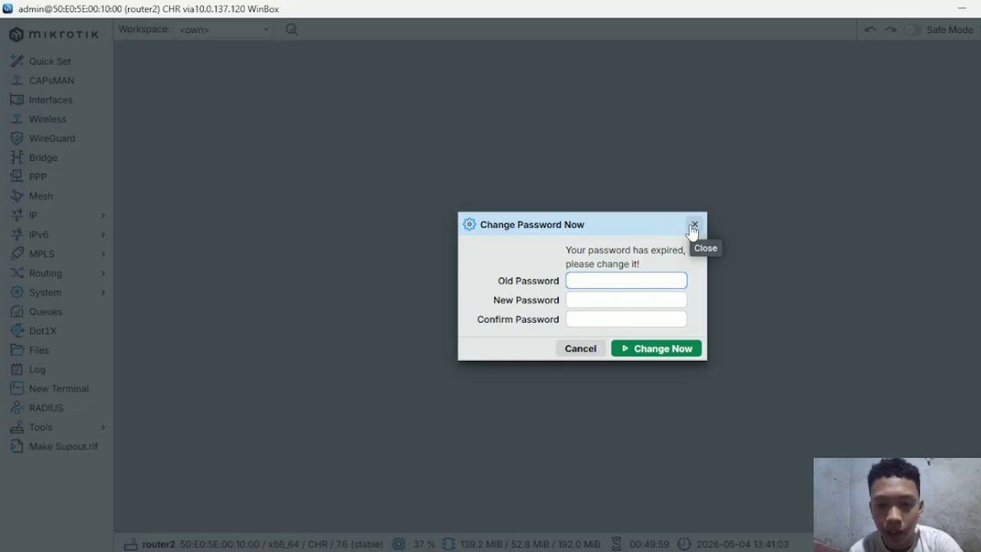
click(694, 224)
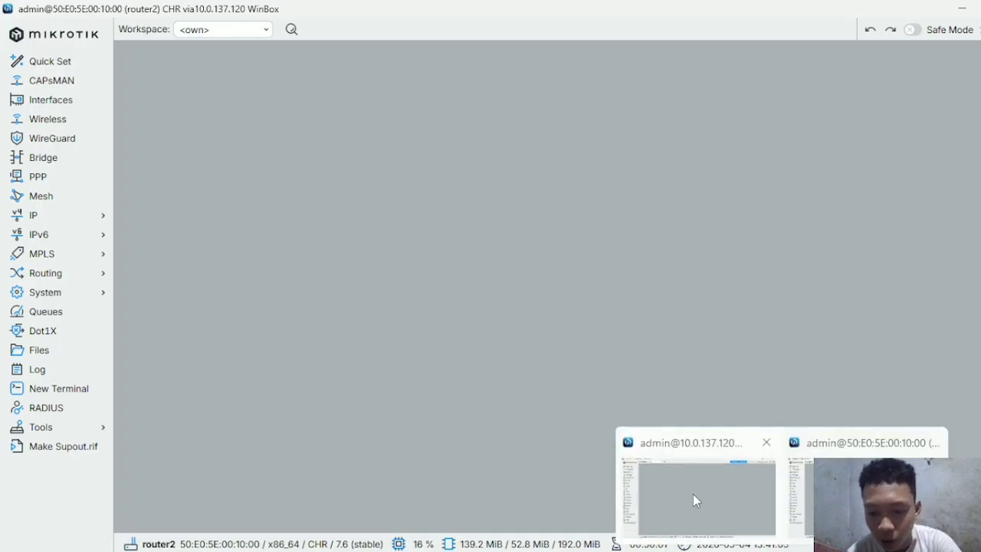
From router1's session, open another WinBox window, connect to router3 through RoMON agent 10.0.137.120, and dismiss the password change request
click(693, 494)
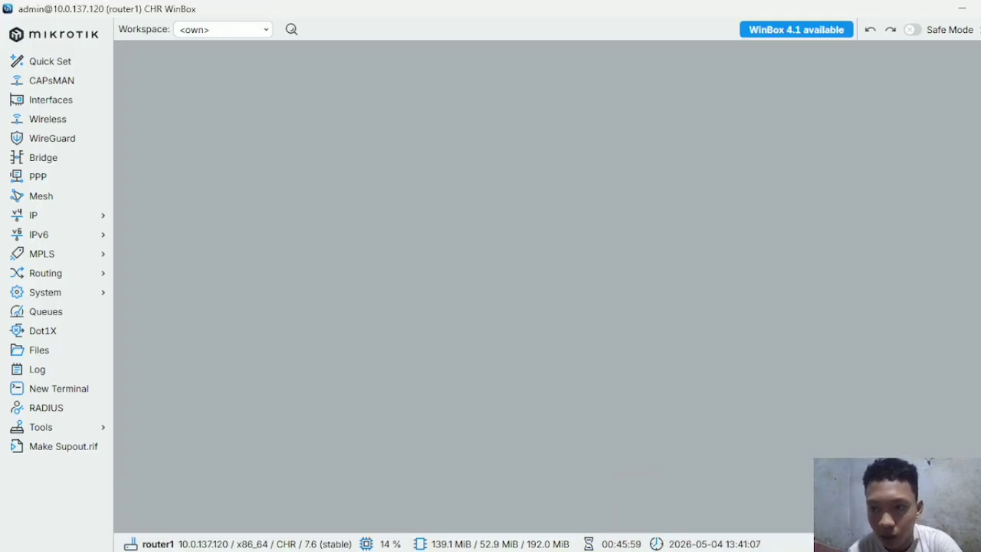
key(ctrl+n)
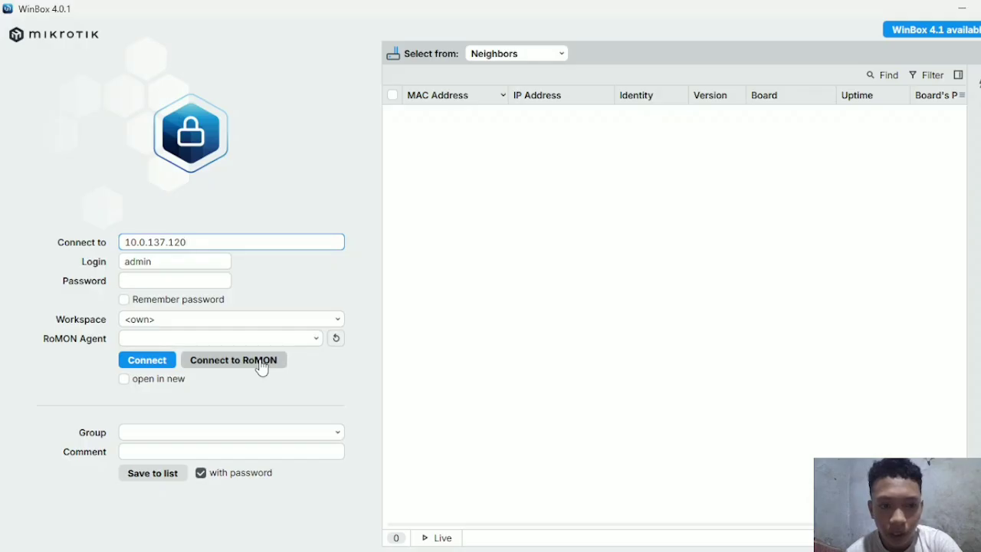
click(261, 365)
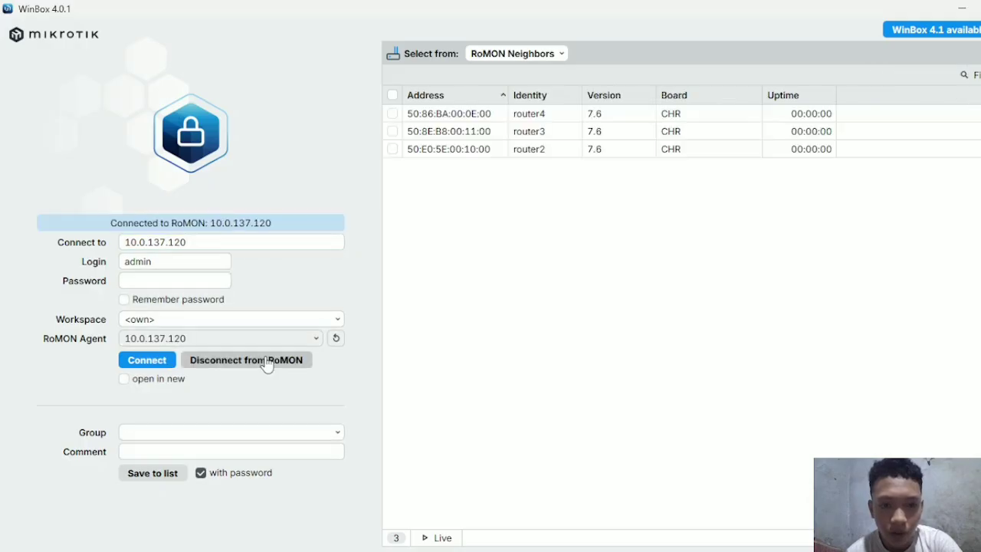
double_click(557, 134)
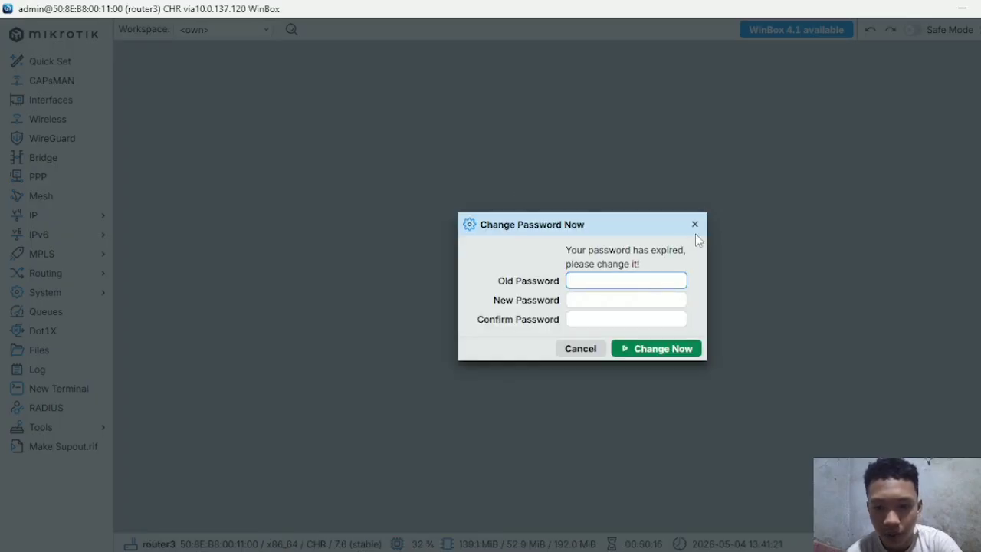
click(694, 225)
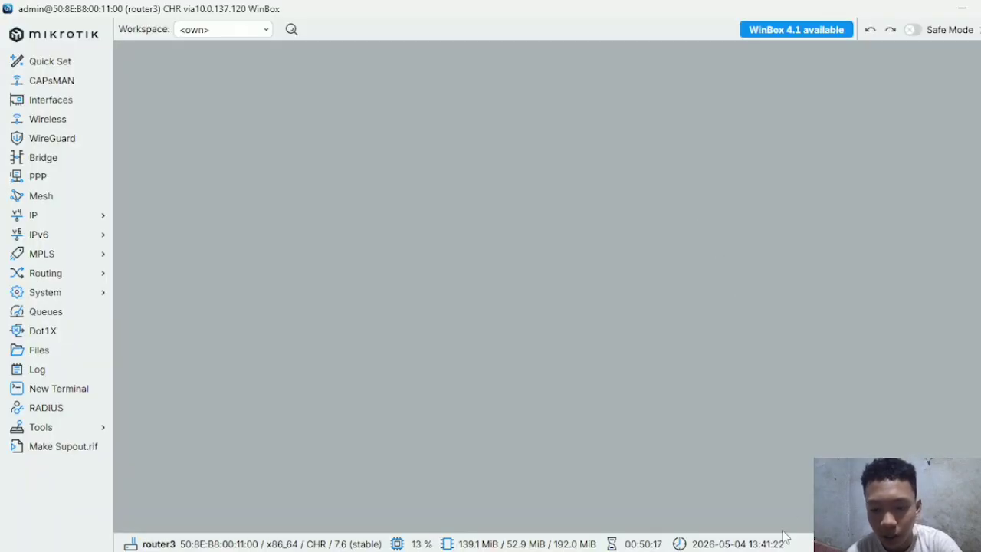
From router1's session, open another WinBox window, connect to router4 through RoMON agent 10.0.137.120, and dismiss the password change request
mouse_move(712, 535)
click(669, 510)
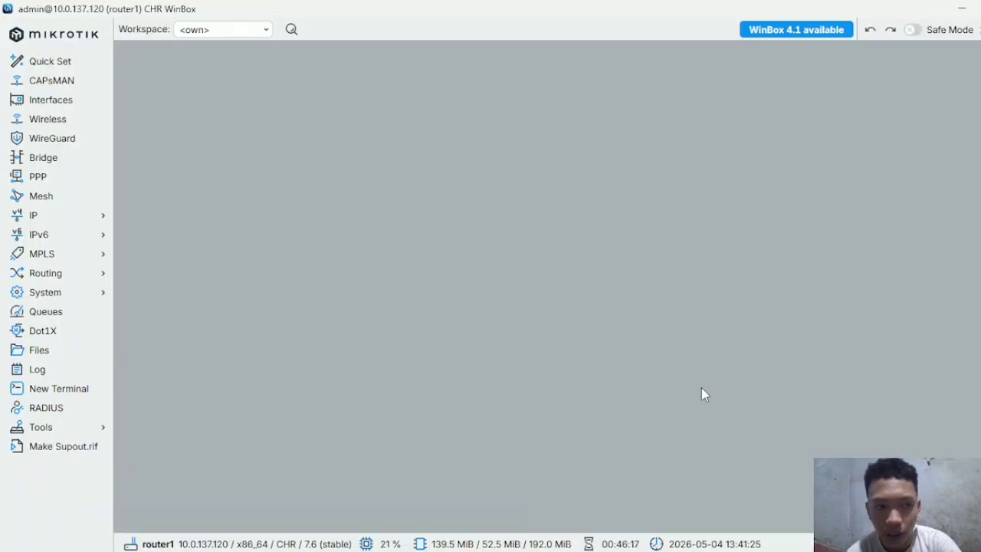
click(979, 9)
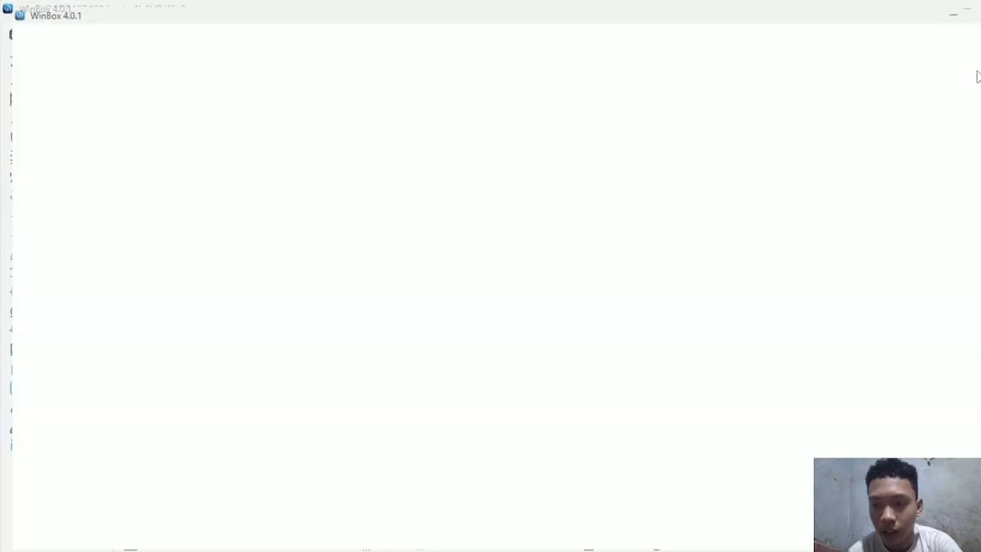
click(244, 357)
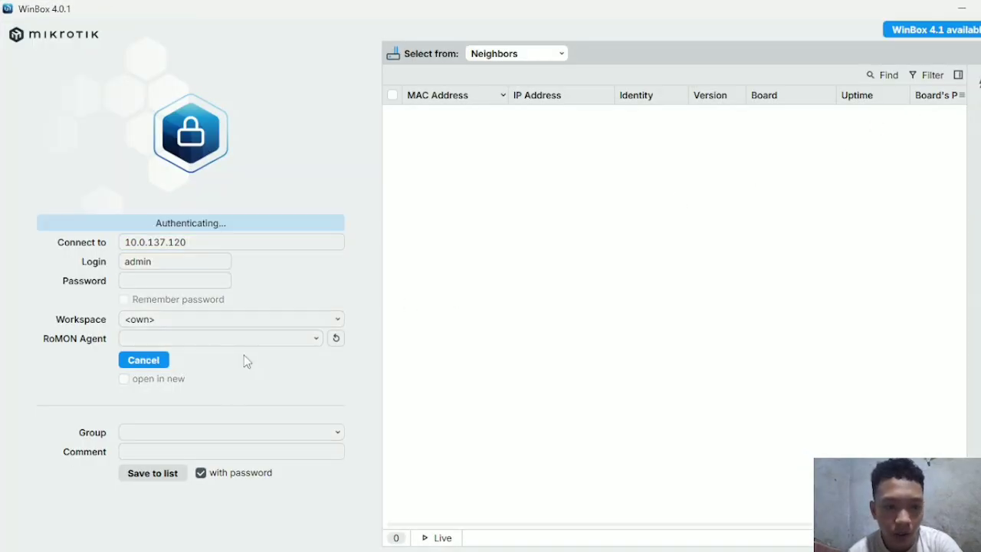
double_click(535, 120)
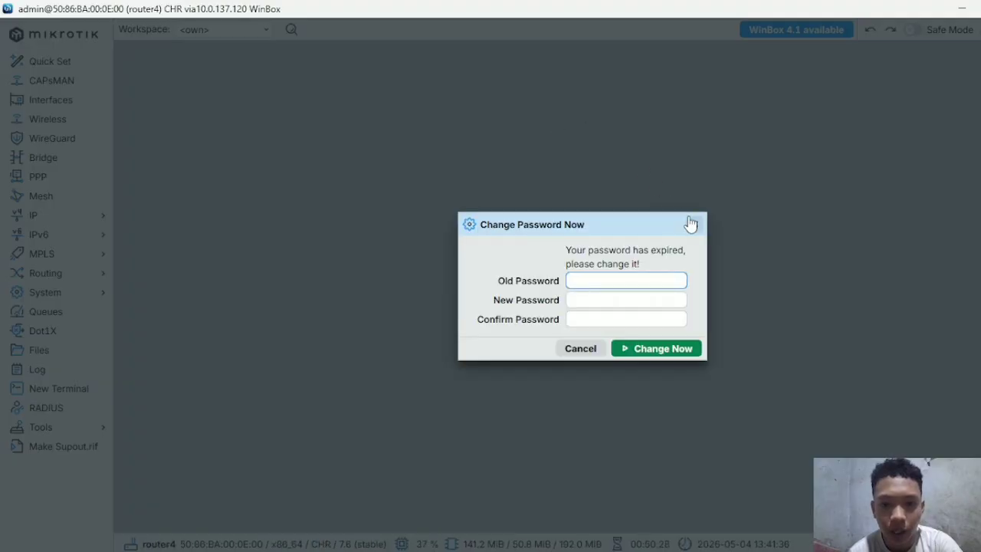
click(693, 223)
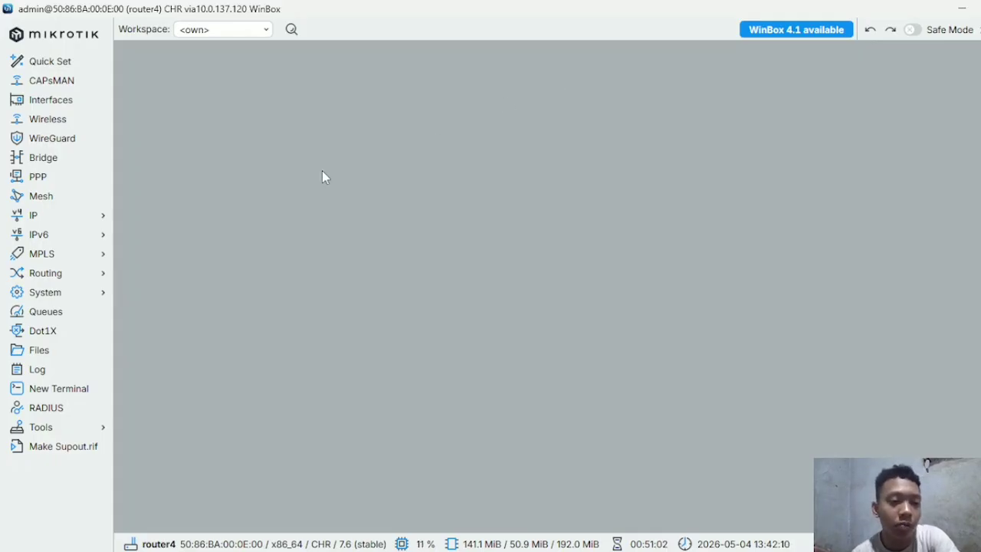
On router4, disable all the static routes through gateway 10.30.30.1, including the default route, and close the Route List
click(89, 218)
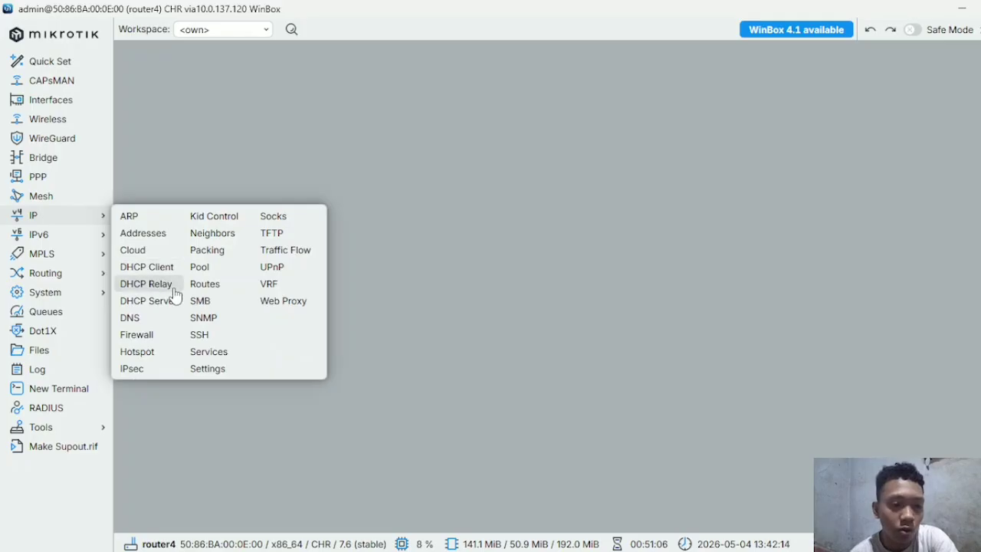
click(199, 284)
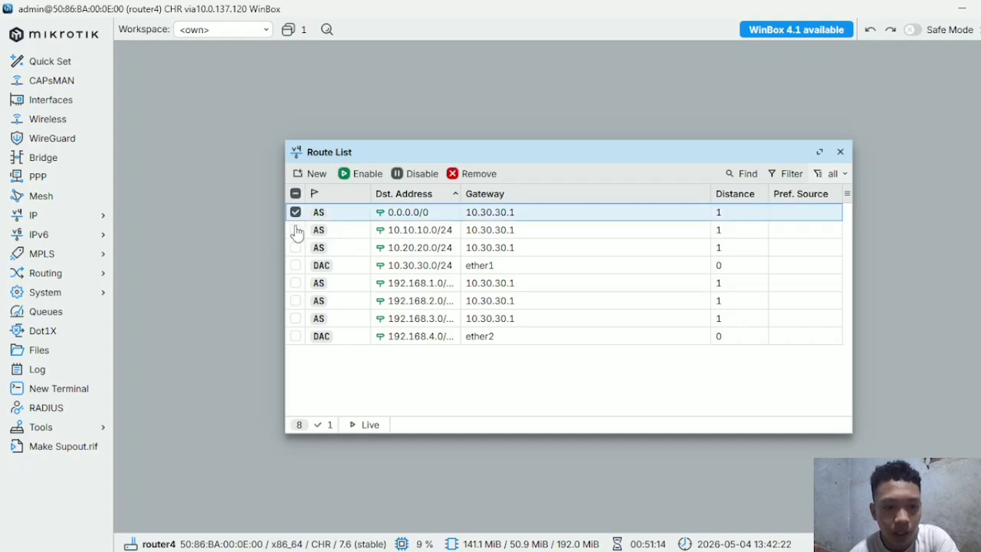
click(295, 230)
click(295, 247)
click(295, 283)
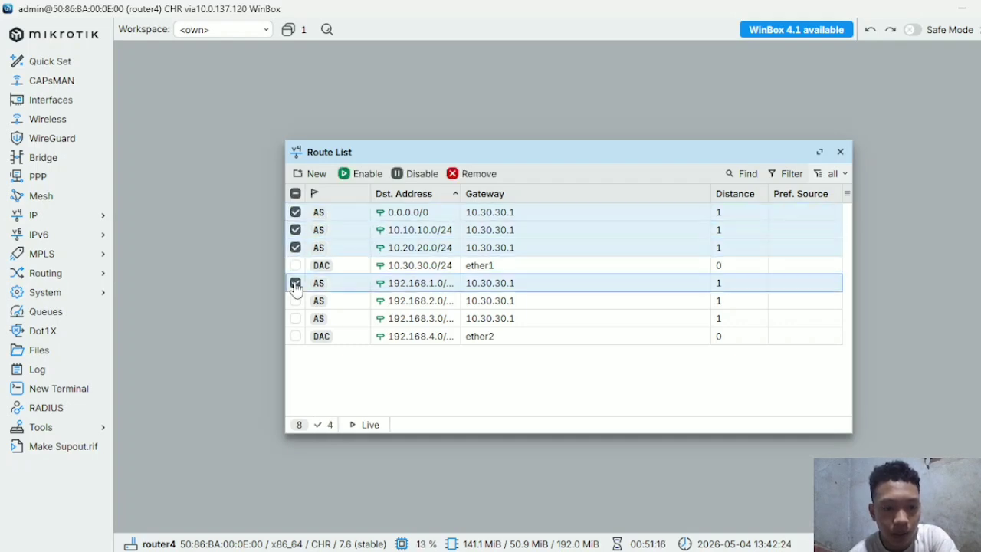
click(295, 301)
click(295, 318)
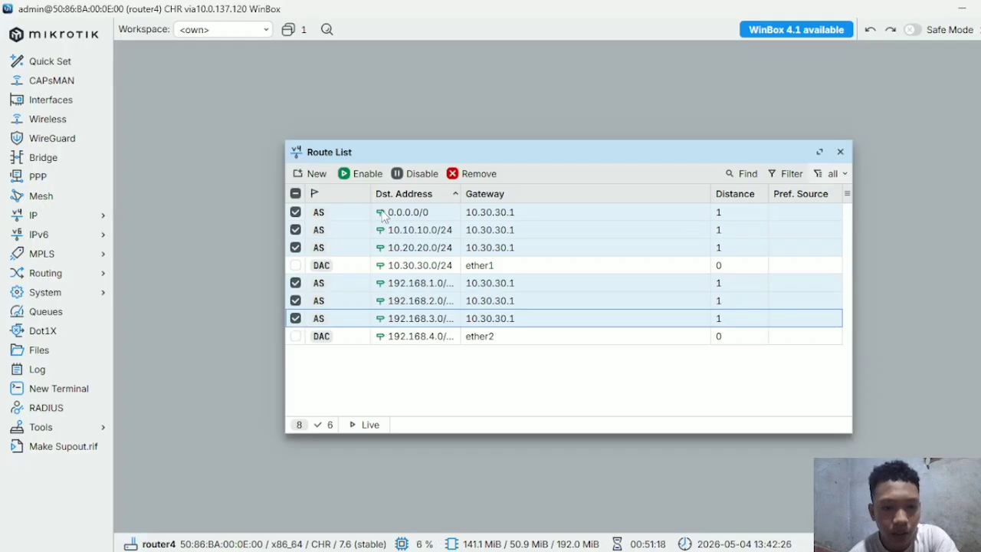
click(403, 179)
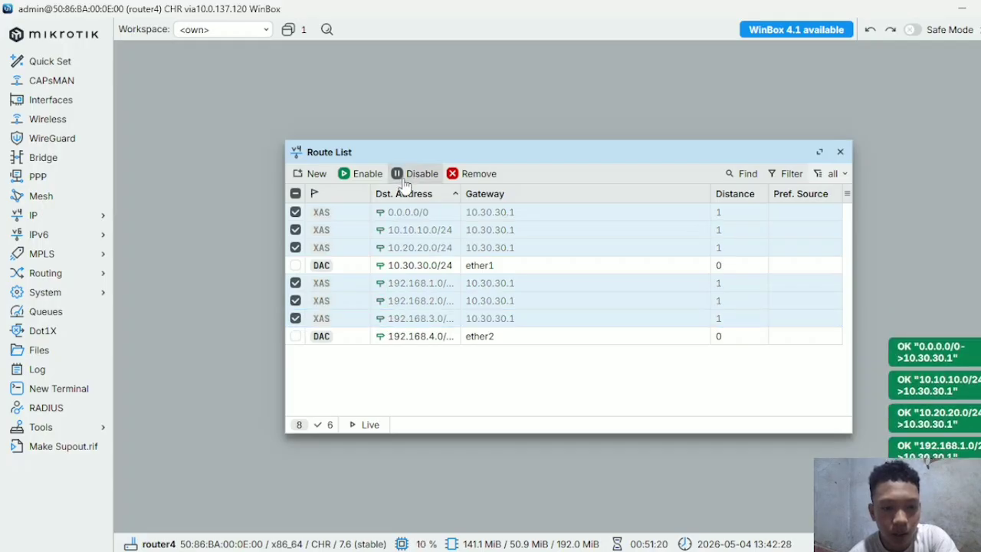
click(840, 151)
Switch to router3's session and disable its static routes through gateways 10.20.20.1 and 10.30.30.2, excluding the directly connected routes
click(780, 504)
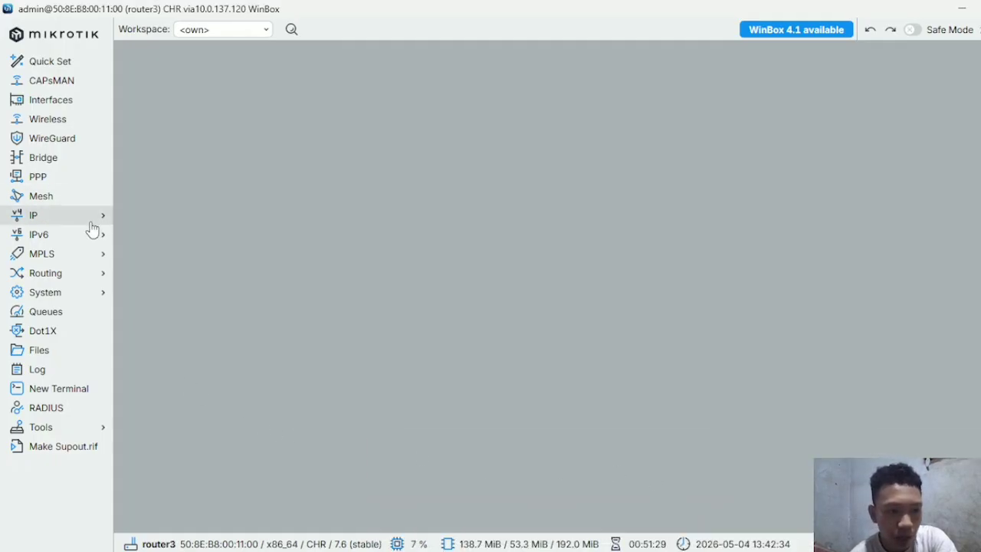
mouse_move(92, 222)
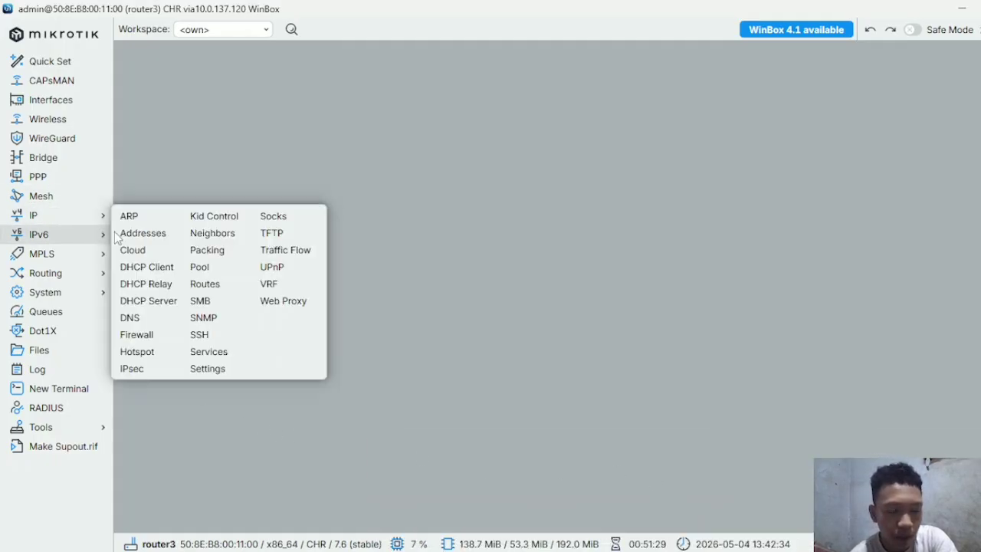
click(206, 290)
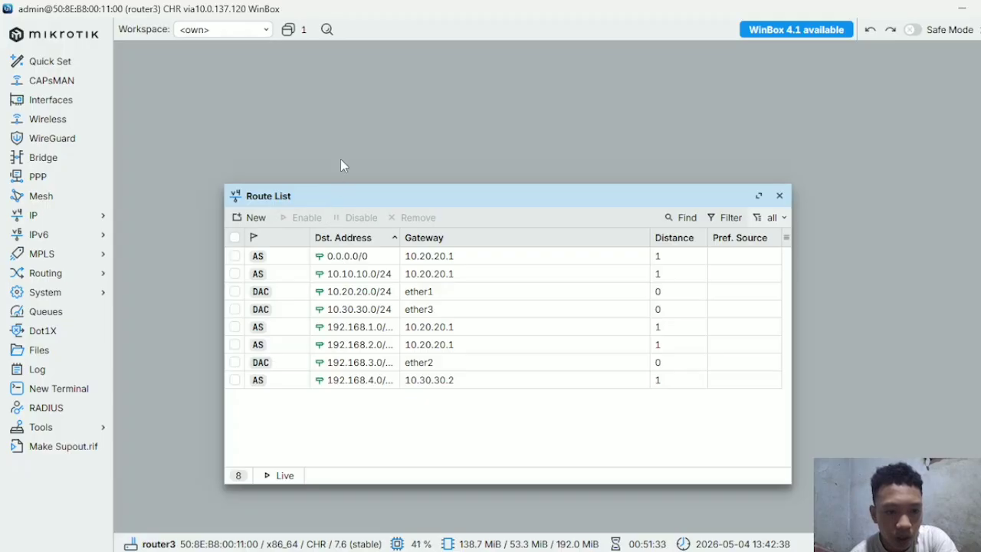
drag(318, 187, 353, 123)
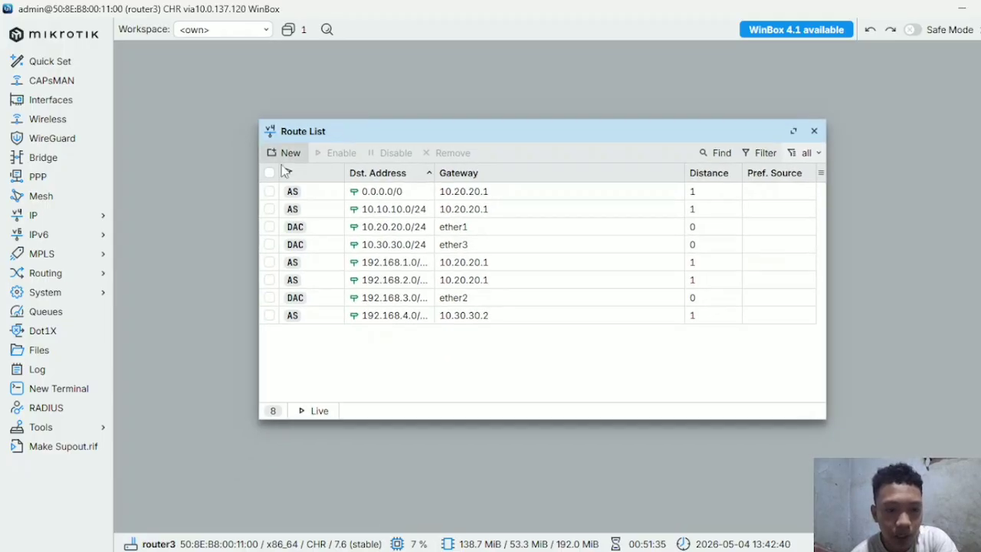
click(269, 174)
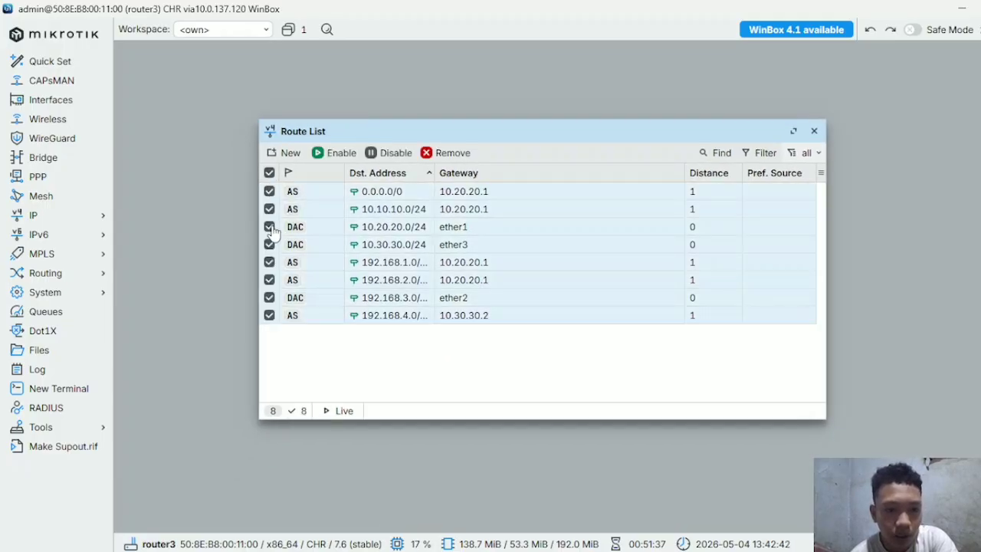
click(269, 226)
click(269, 244)
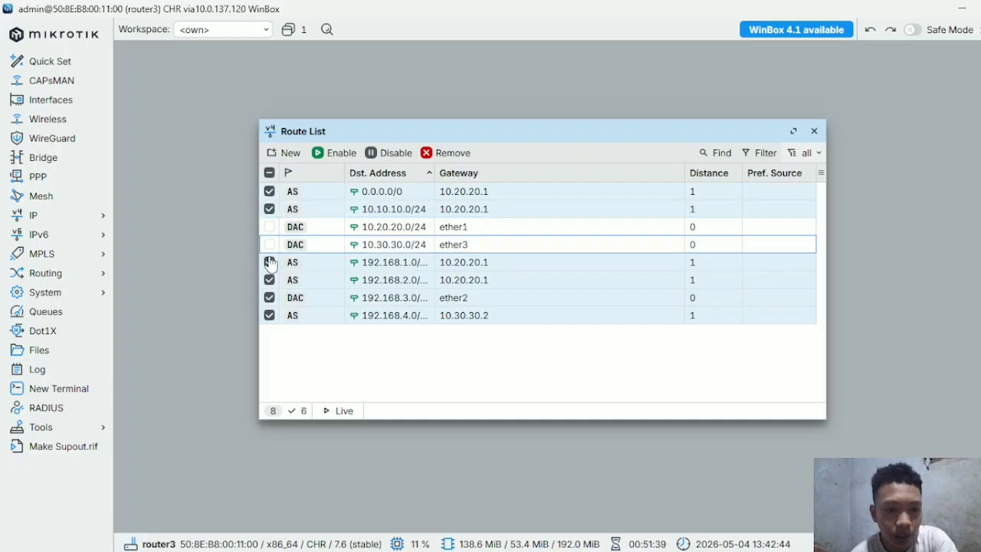
click(270, 297)
click(376, 153)
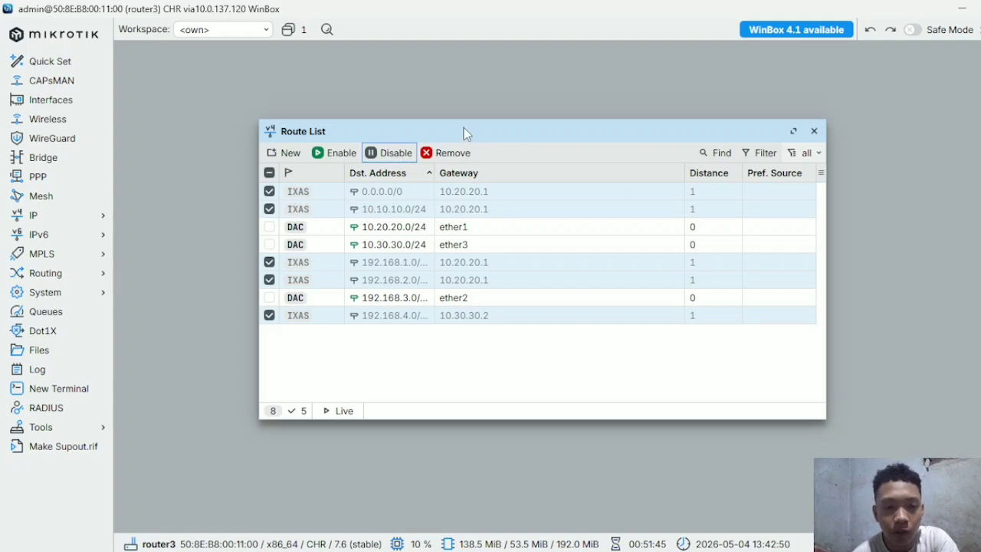
drag(468, 133, 492, 105)
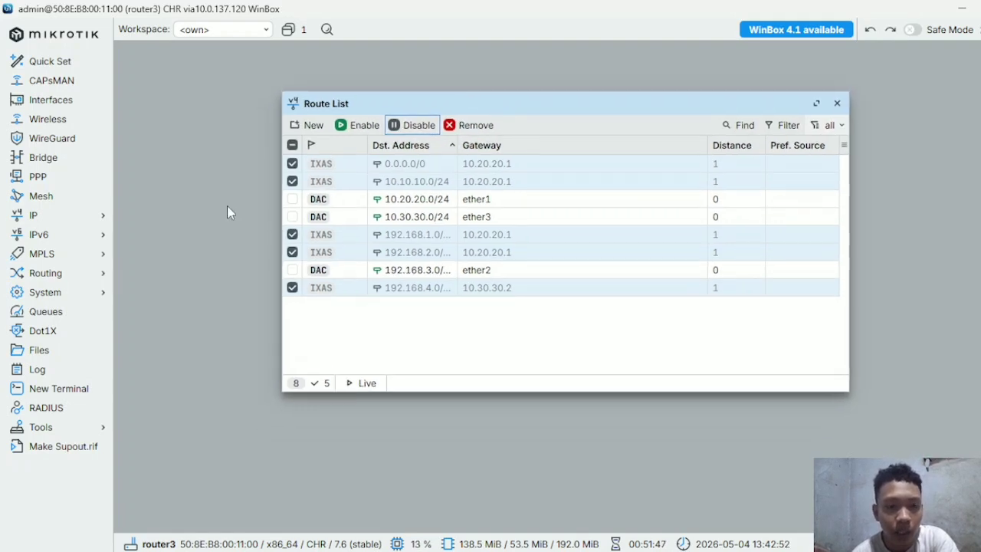
click(343, 320)
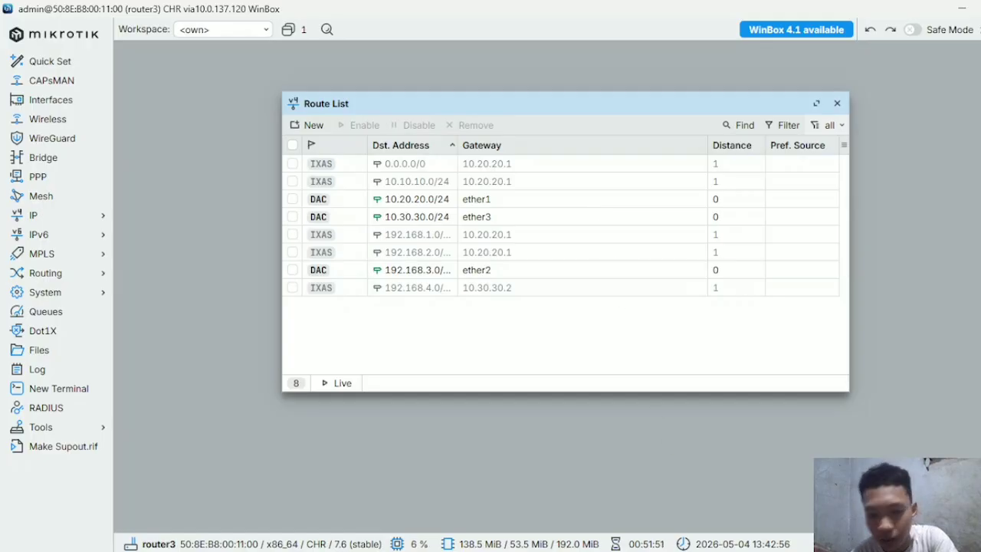
Switch to router2's session and disable its static routes through gateways 10.10.10.1 and 10.20.20.2, excluding the directly connected routes
click(674, 521)
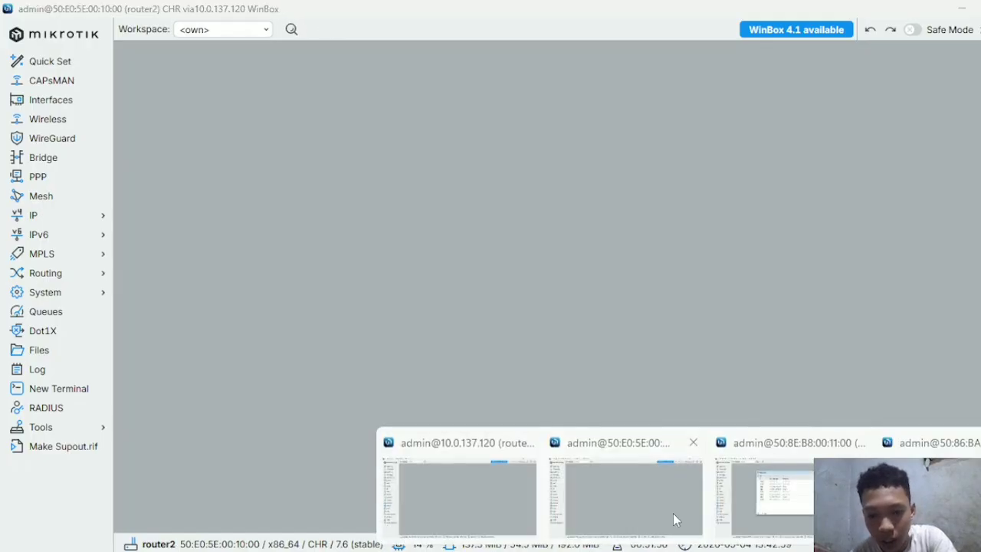
click(33, 215)
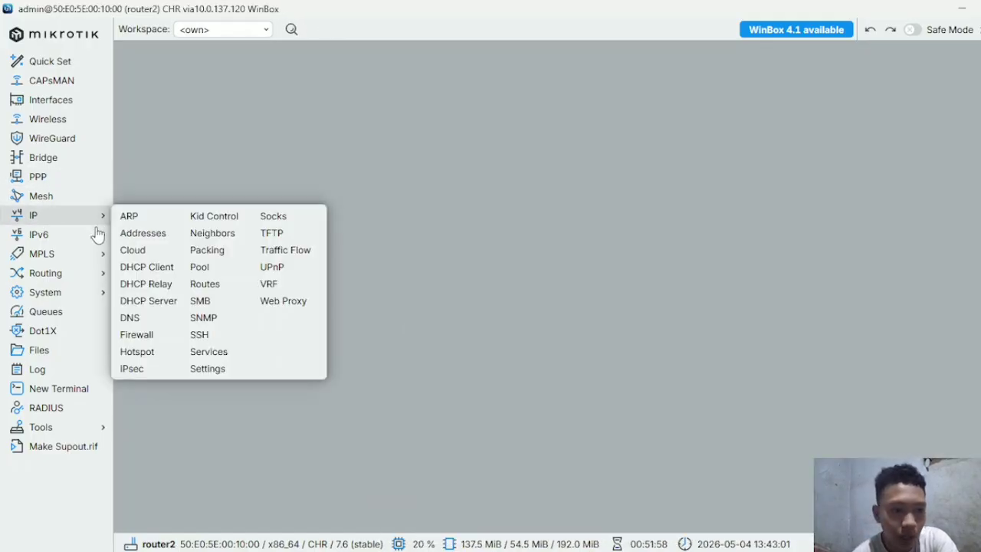
click(204, 284)
click(364, 200)
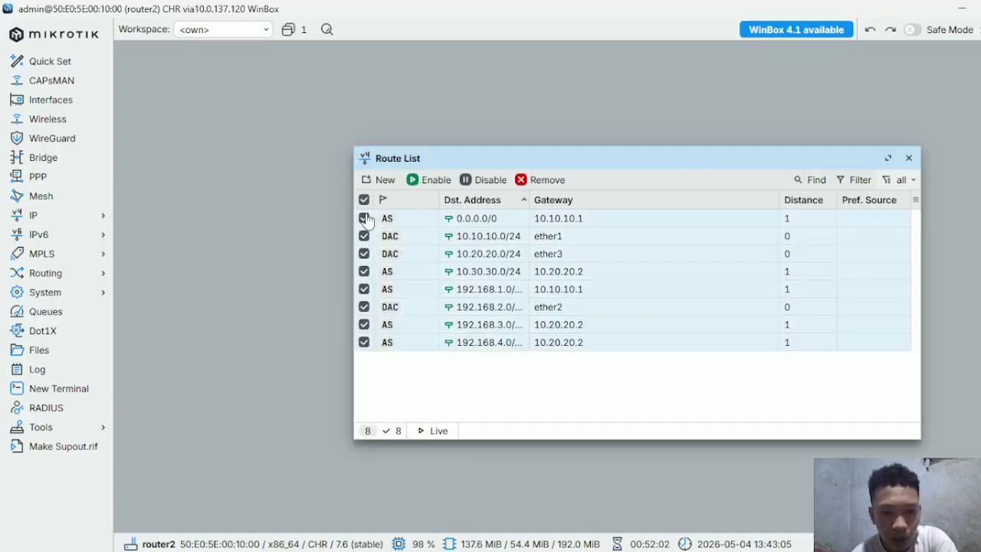
click(364, 236)
click(364, 254)
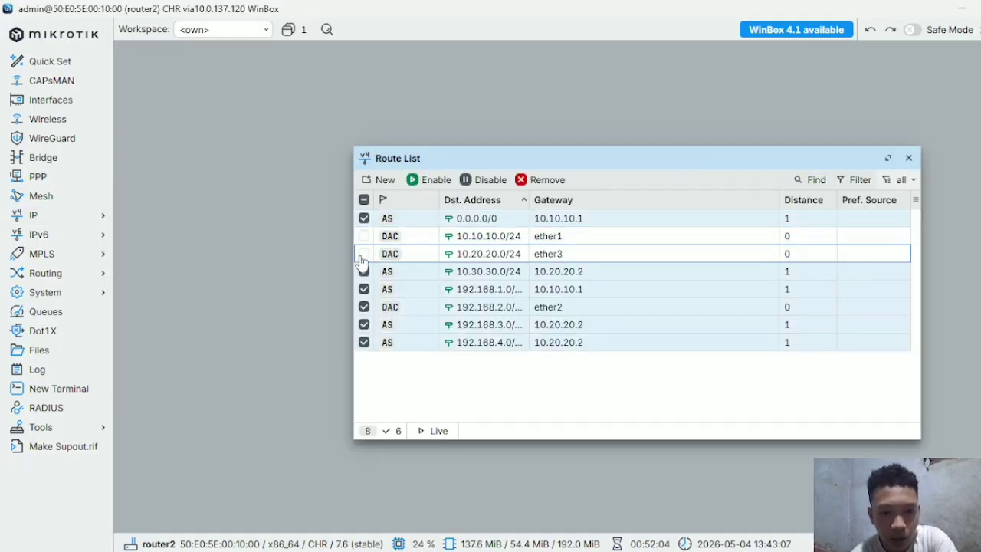
click(364, 307)
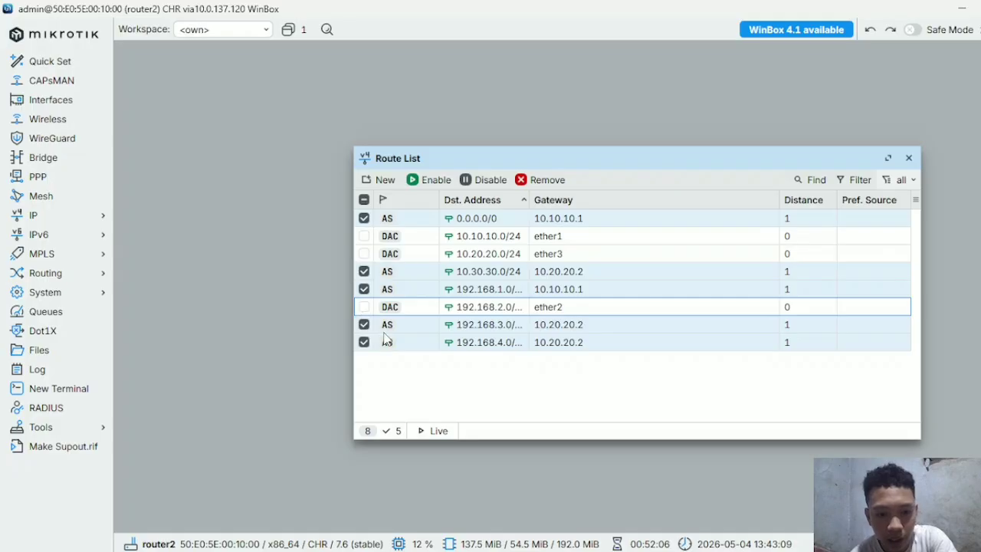
click(469, 181)
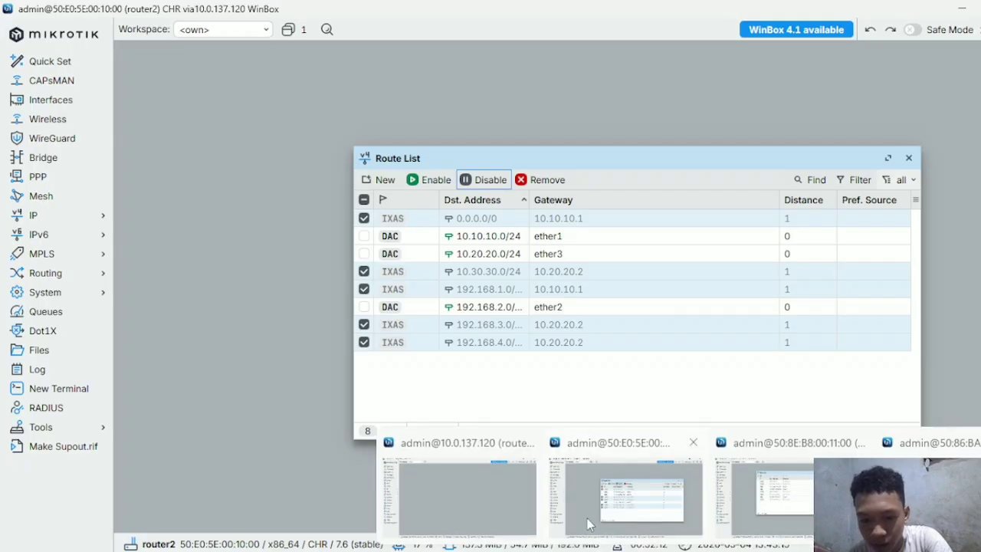
Switch to router1's session and disable its static routes through gateway 10.10.10.2, excluding the dynamic default and directly connected routes
click(502, 496)
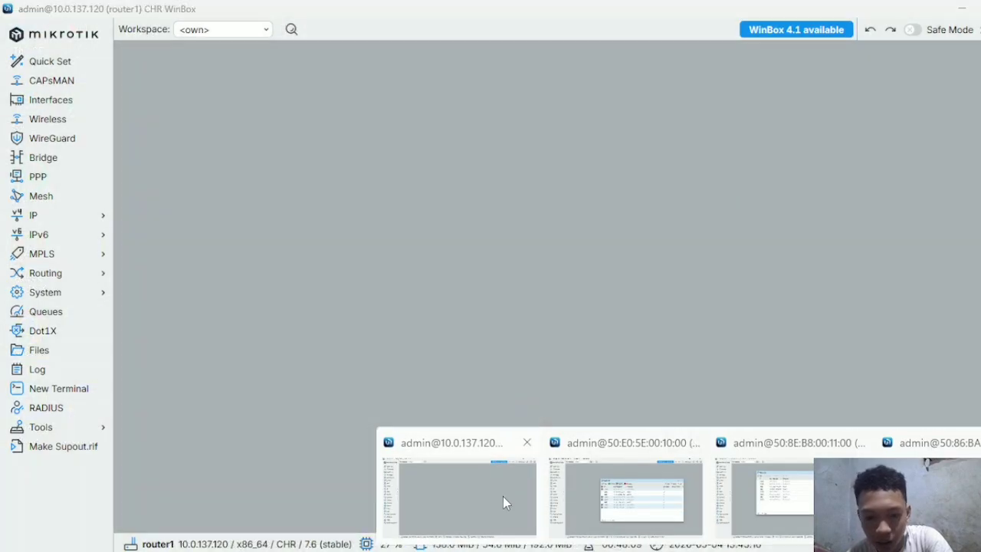
click(38, 218)
click(207, 285)
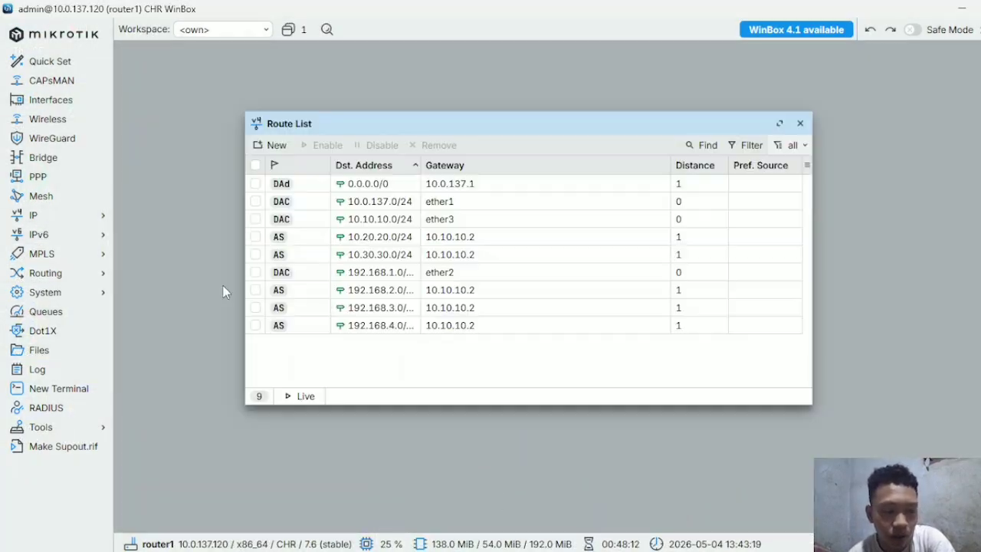
click(256, 166)
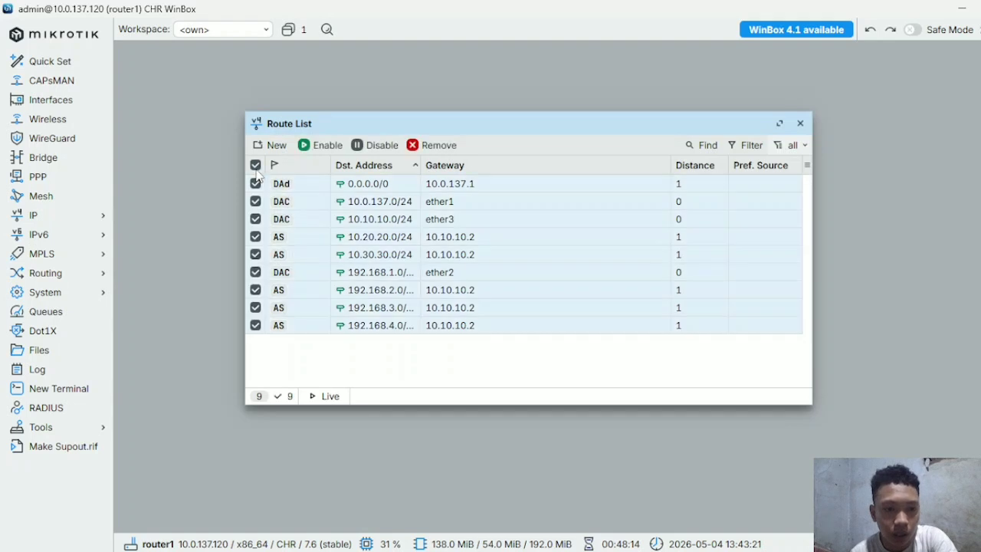
click(256, 238)
click(255, 234)
click(255, 219)
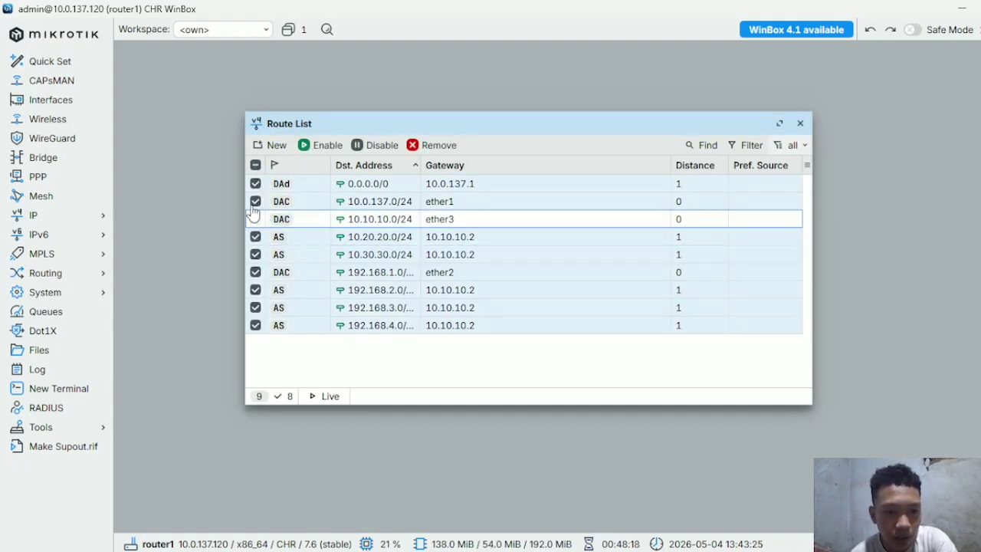
click(255, 201)
click(256, 273)
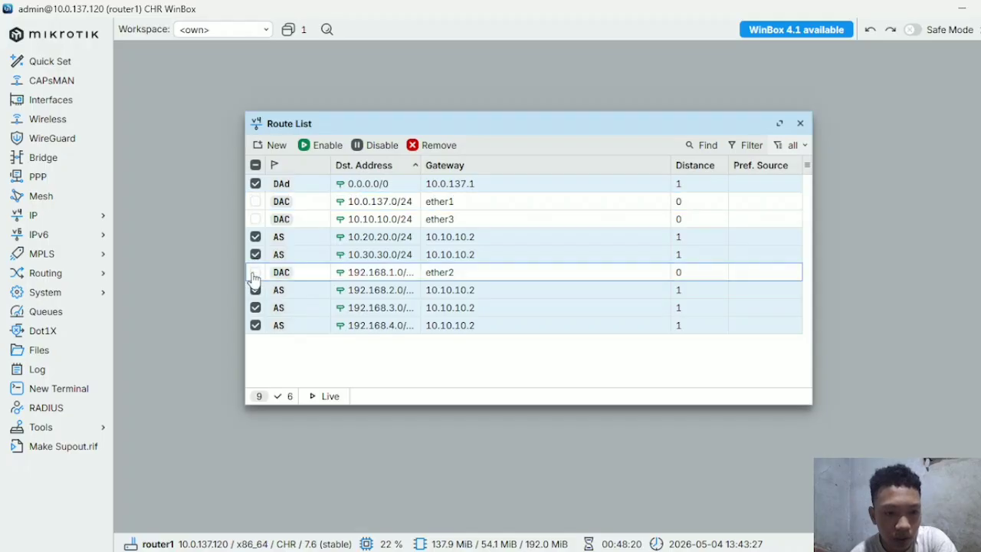
click(256, 186)
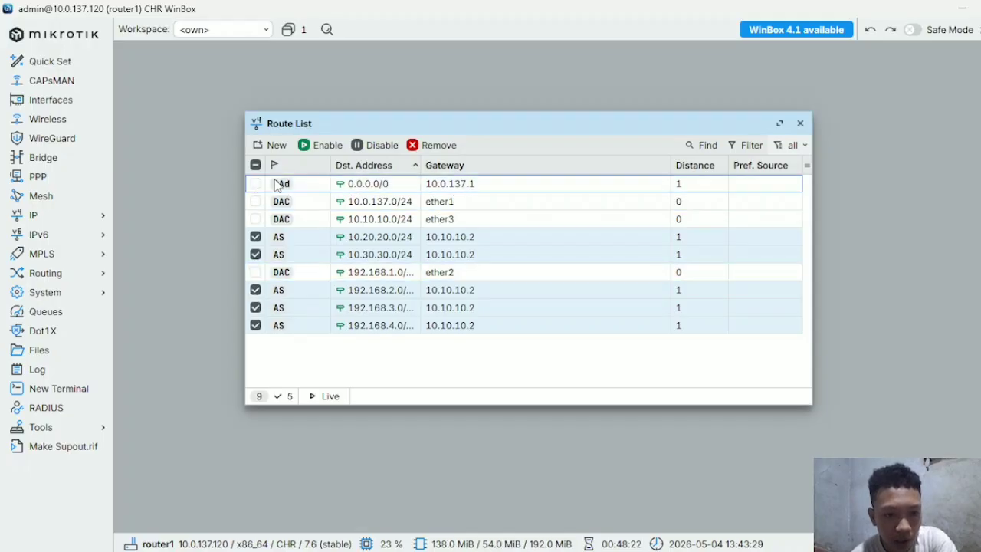
click(367, 151)
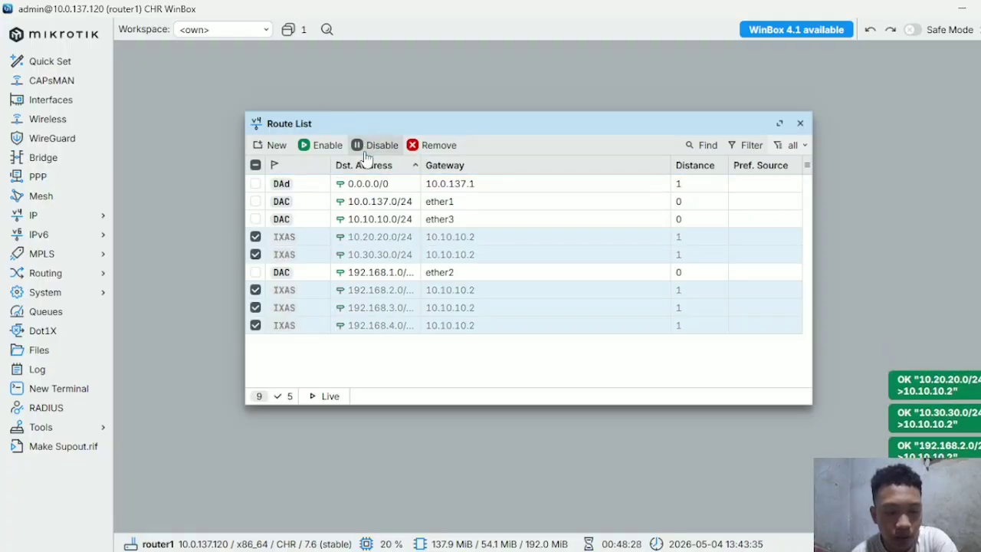
Create an OSPF instance on router1 with the default name and settings: version 2, VRF main and router ID main
drag(606, 132, 635, 162)
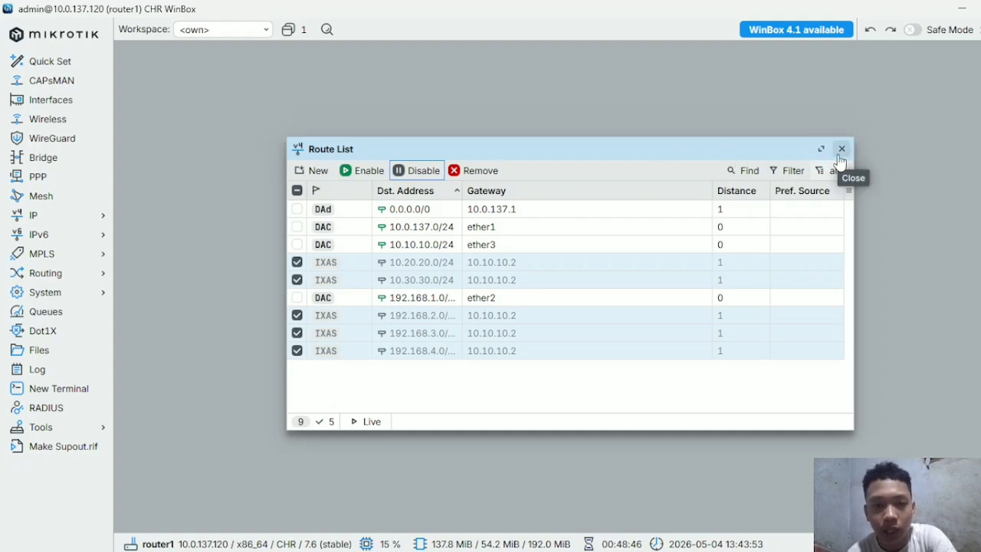
drag(675, 151, 640, 111)
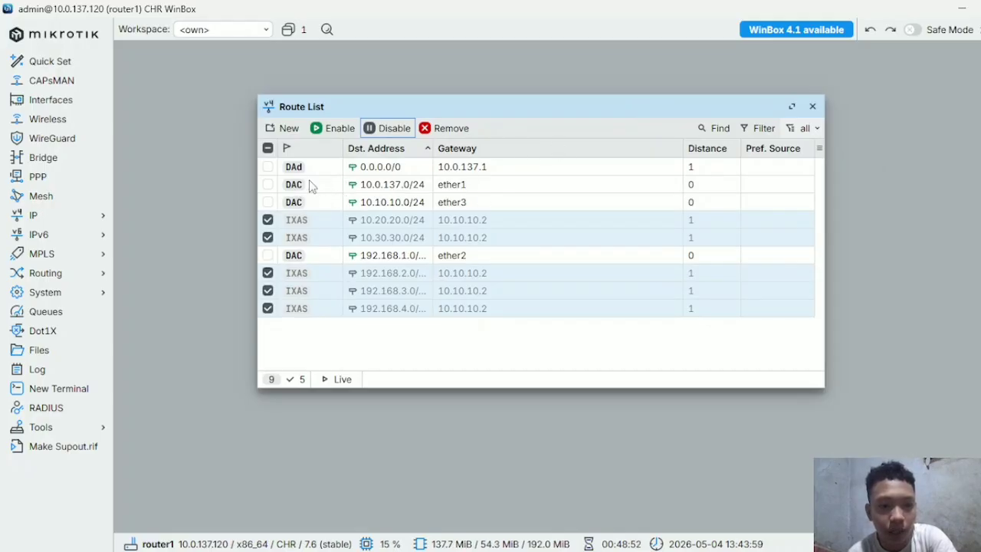
click(74, 279)
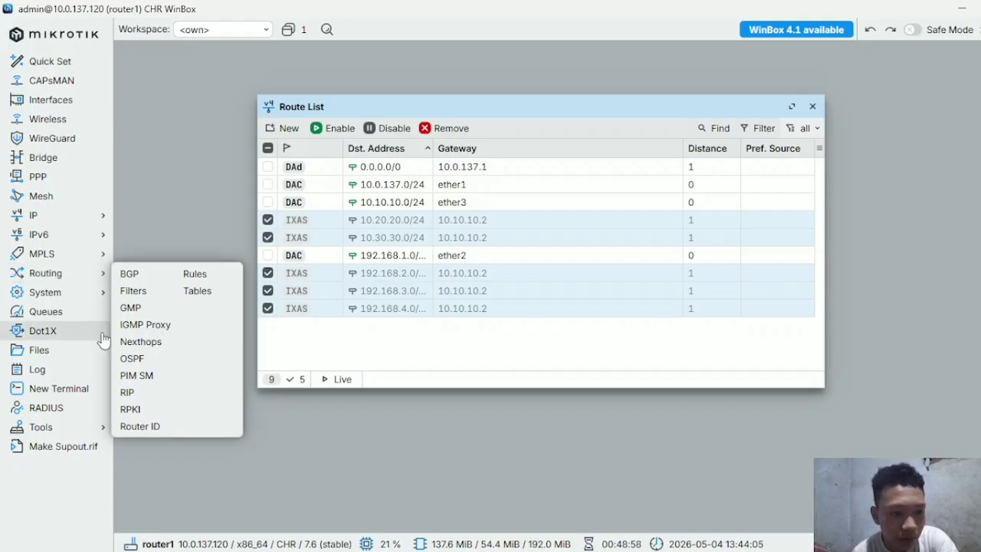
click(133, 360)
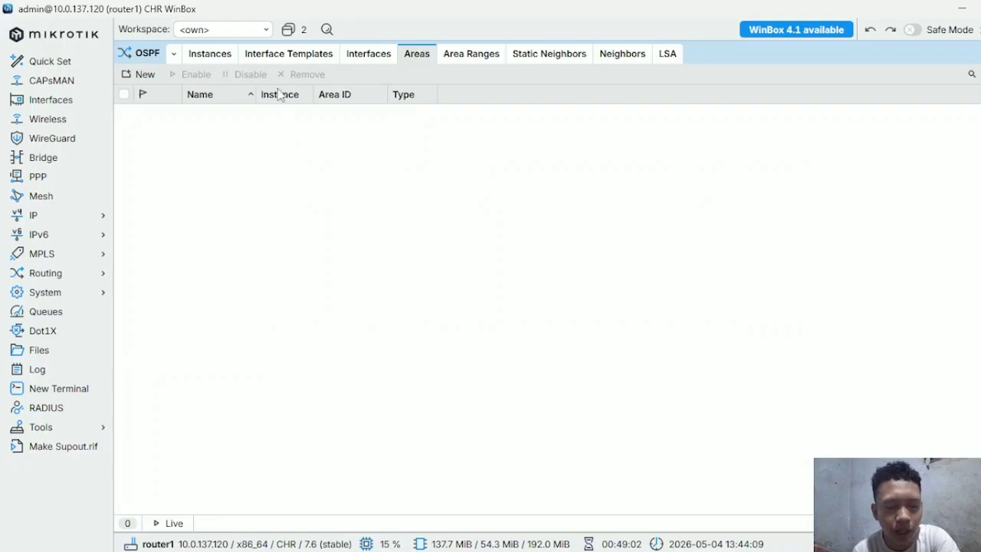
click(202, 56)
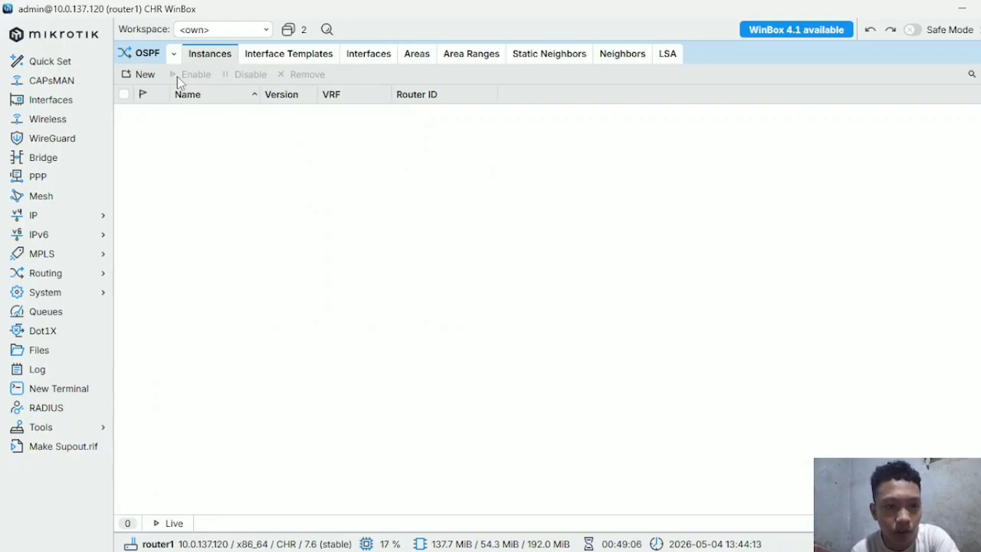
click(145, 76)
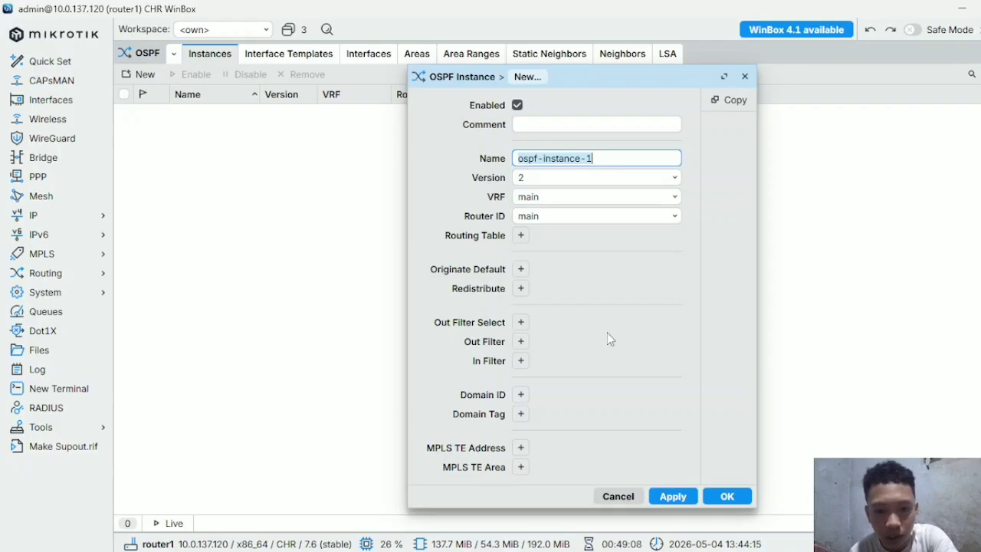
click(671, 495)
click(710, 499)
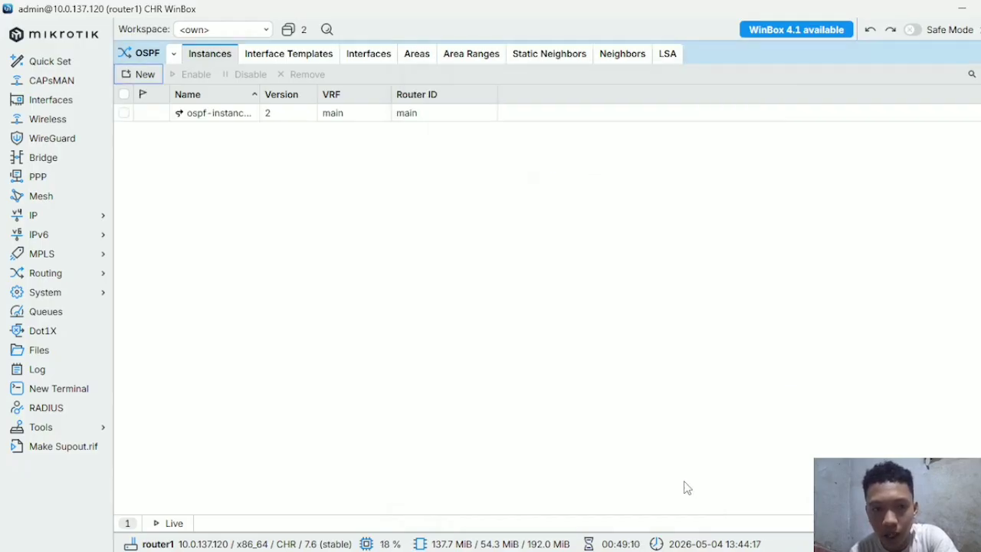
Add an OSPF area named backbone to ospf-instance-1, keeping area ID 0.0.0.0 and type default
click(407, 64)
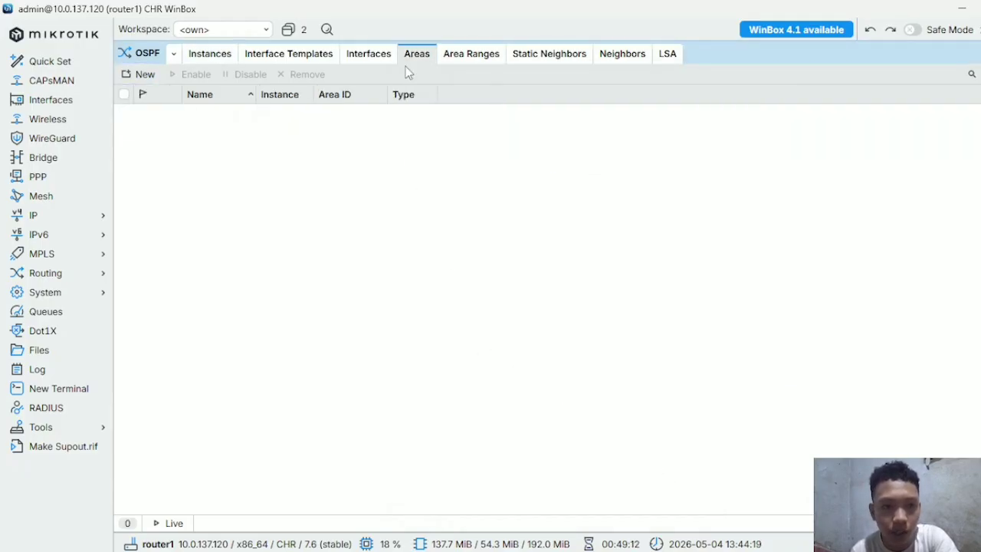
click(117, 79)
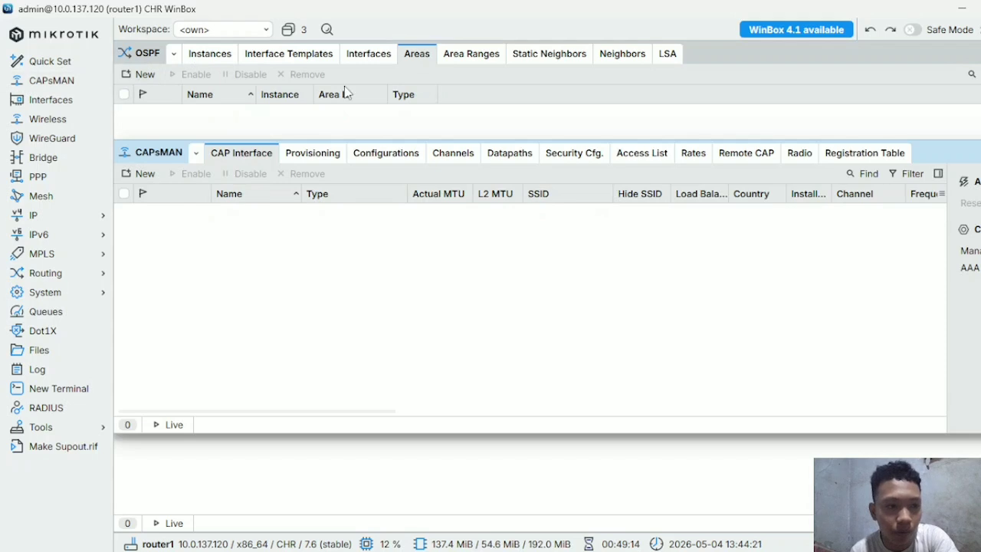
click(980, 152)
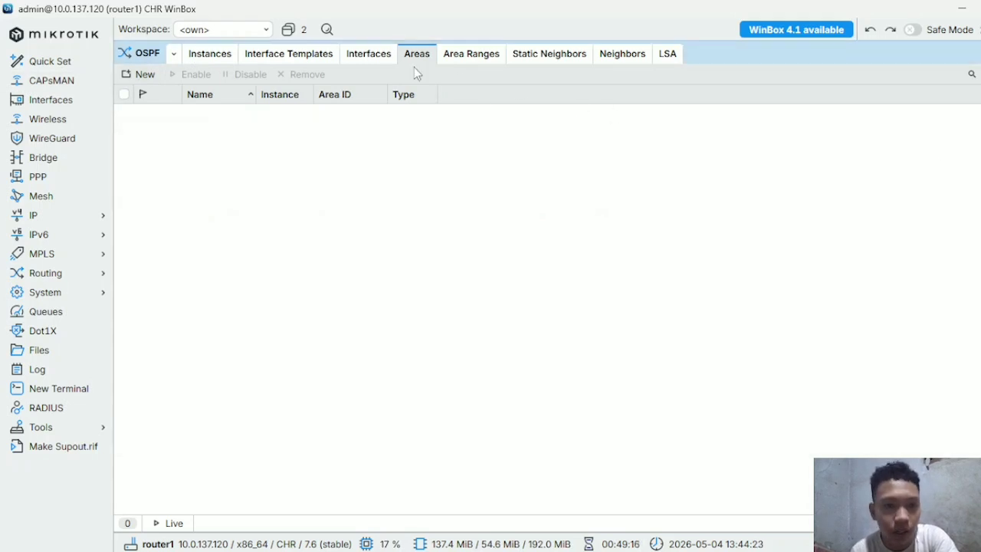
click(142, 80)
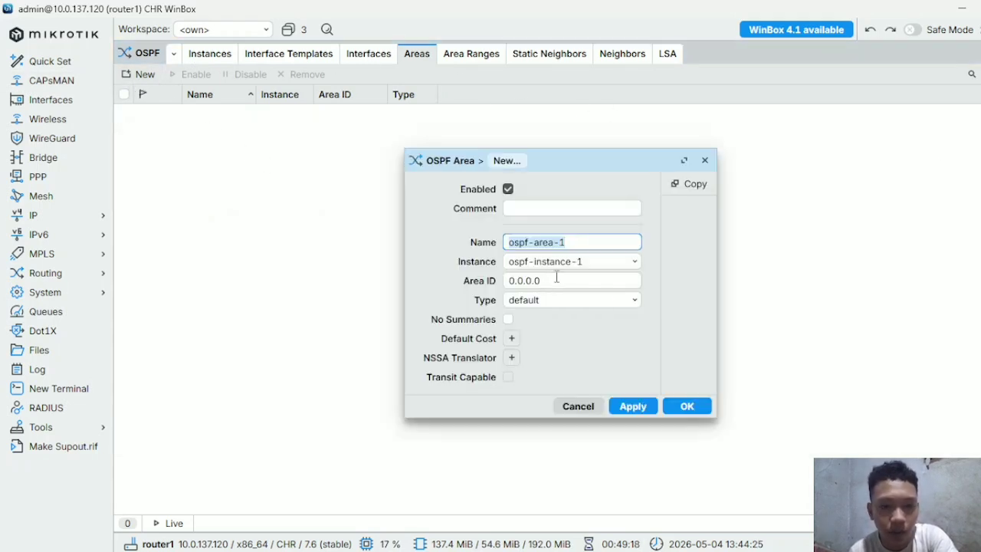
text(backbone)
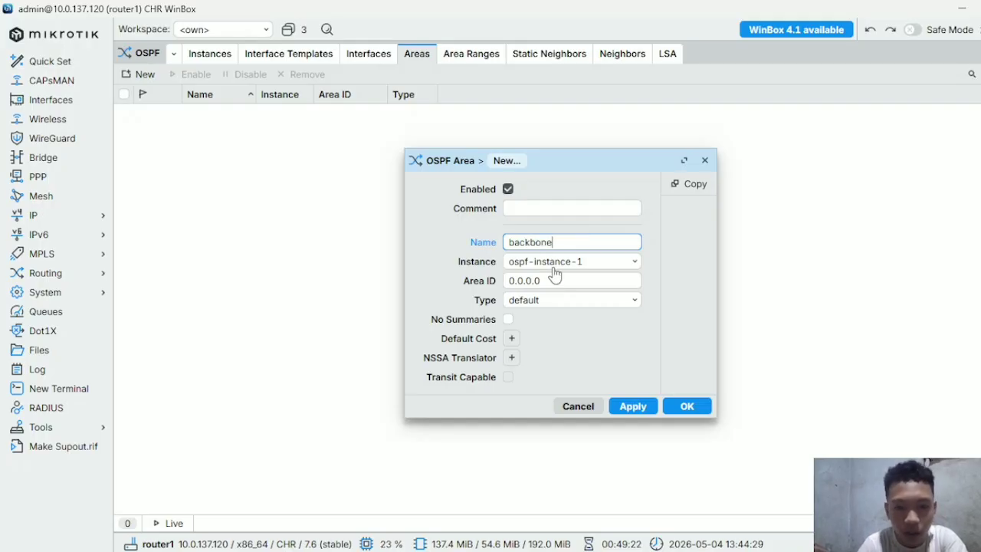
click(630, 406)
click(682, 407)
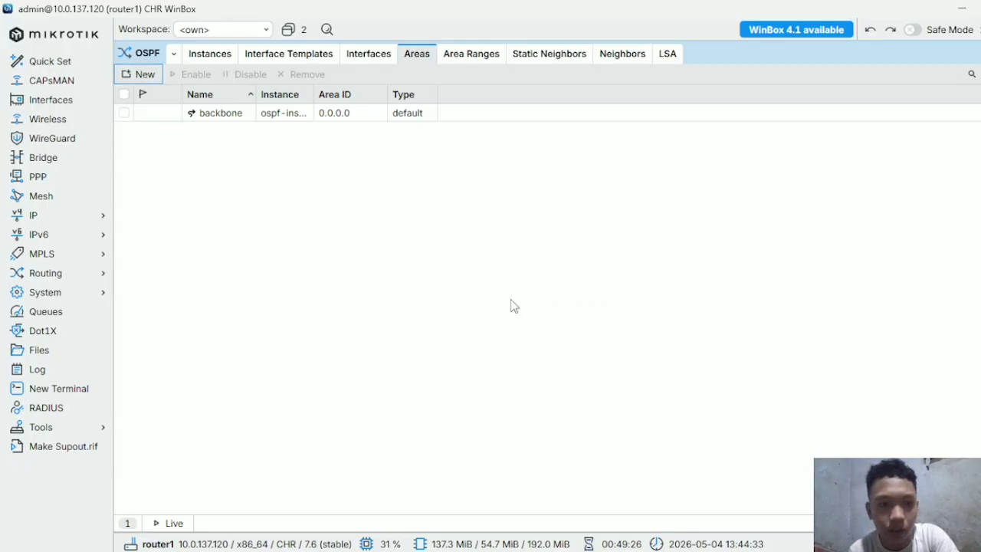
Show the OSPF interface templates in a smaller window and place the Route List beside it for reference
click(321, 61)
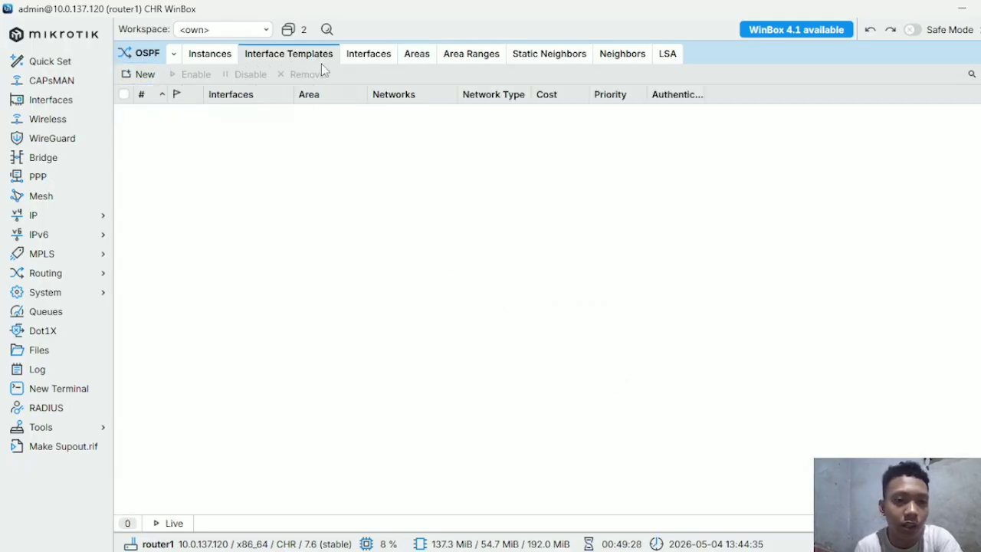
click(980, 53)
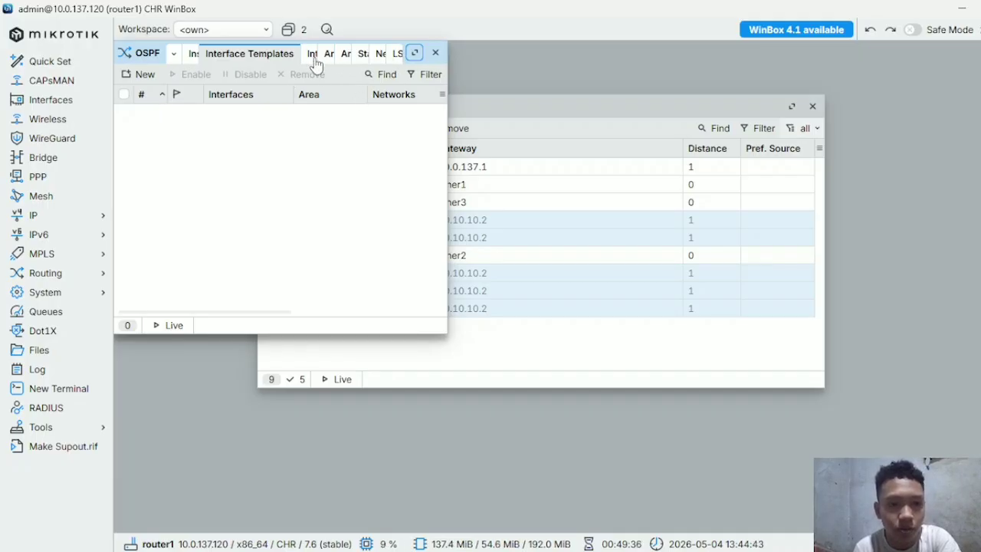
drag(501, 103, 633, 121)
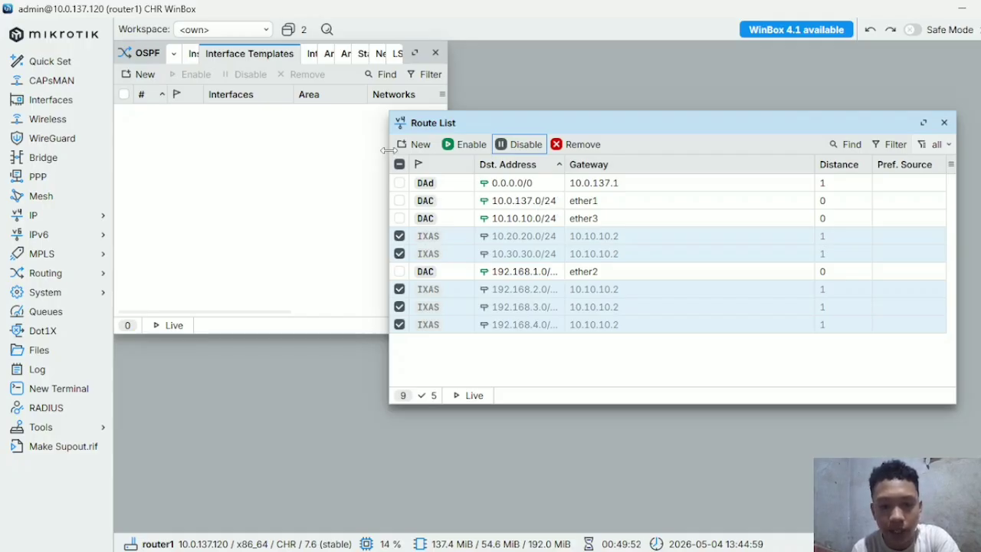
Add an OSPF interface template in area backbone for network 10.10.10.0/24 with network type broadcast
click(152, 77)
drag(559, 52, 264, 35)
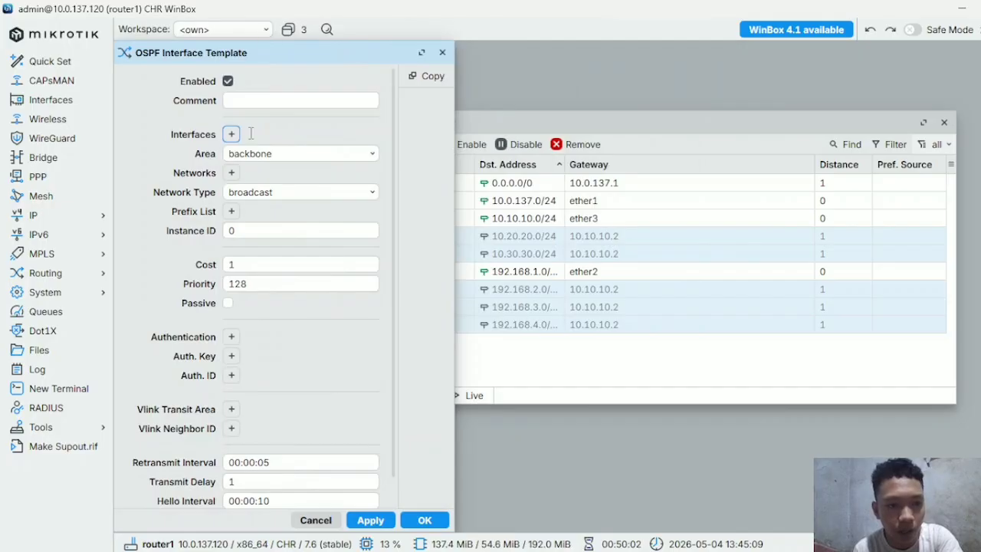
click(232, 172)
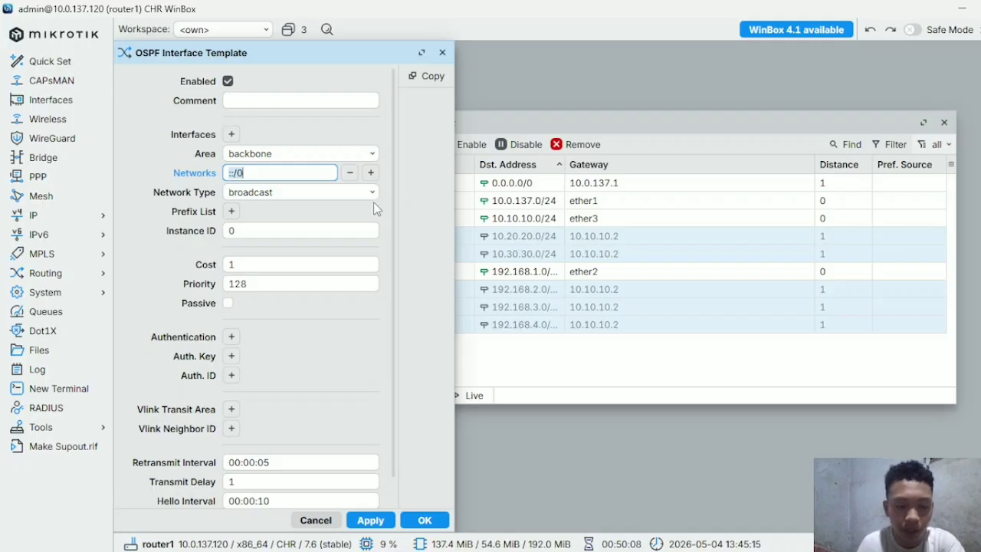
text(10.)
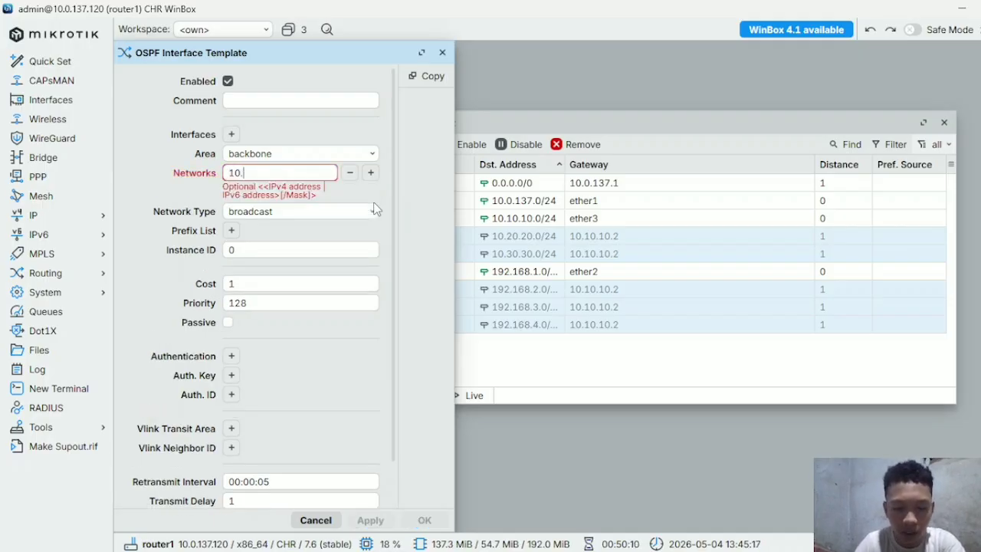
text(10.1)
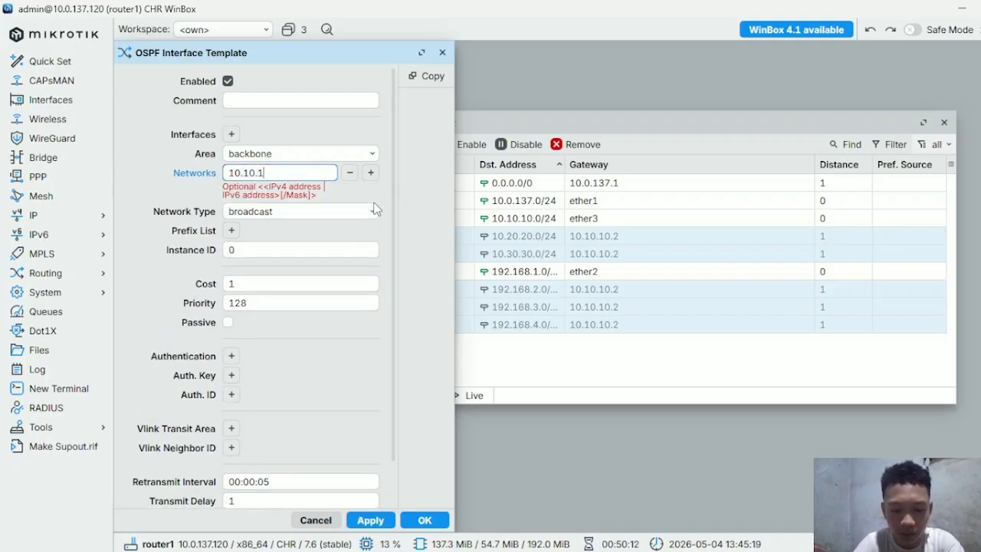
text(0.0)
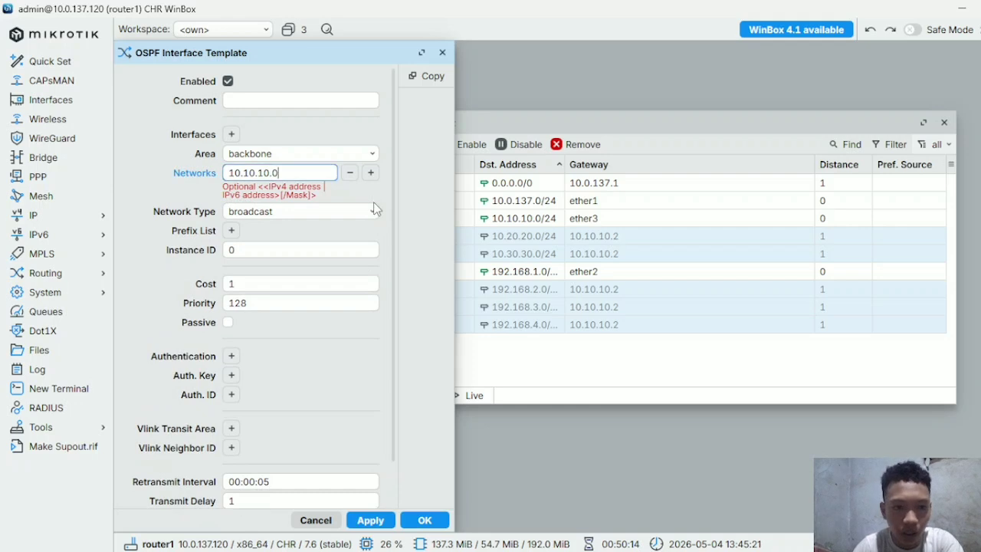
text(/24)
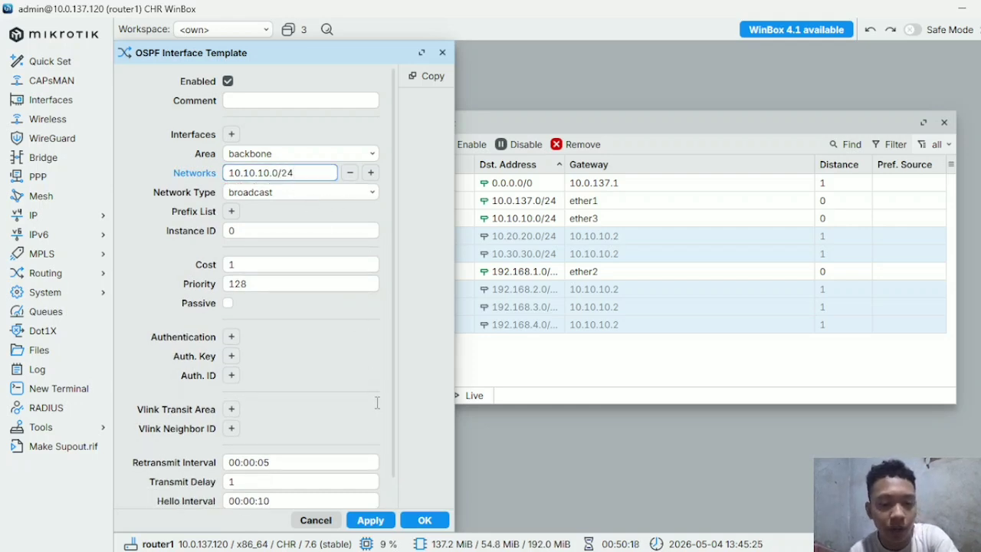
click(369, 520)
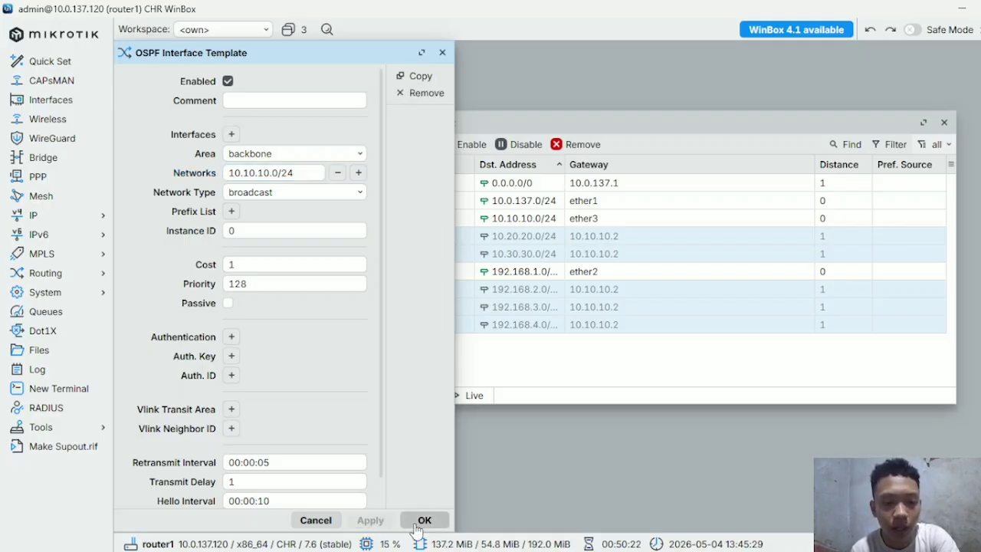
click(423, 520)
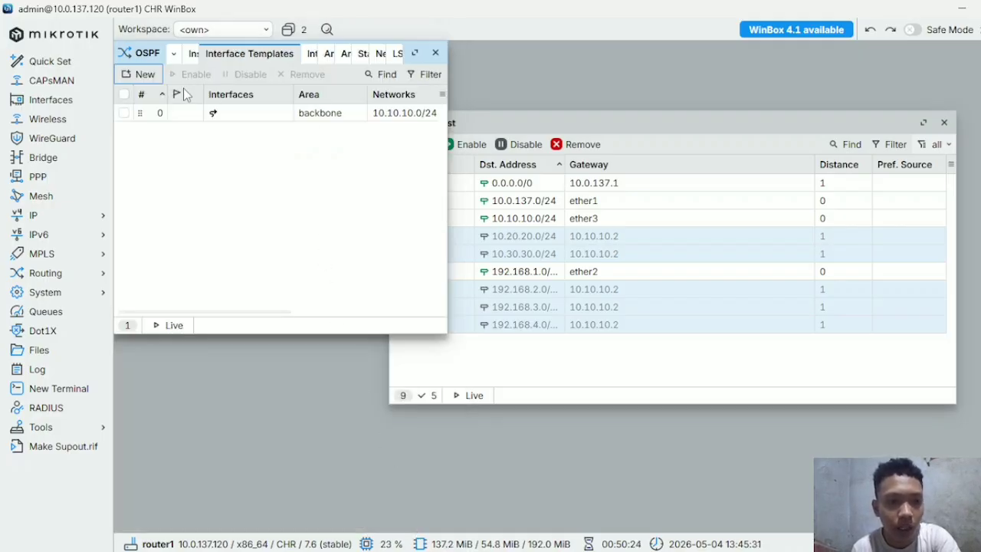
Add a second OSPF interface template in area backbone for network 192.168.1.0/24 with network type broadcast
click(140, 74)
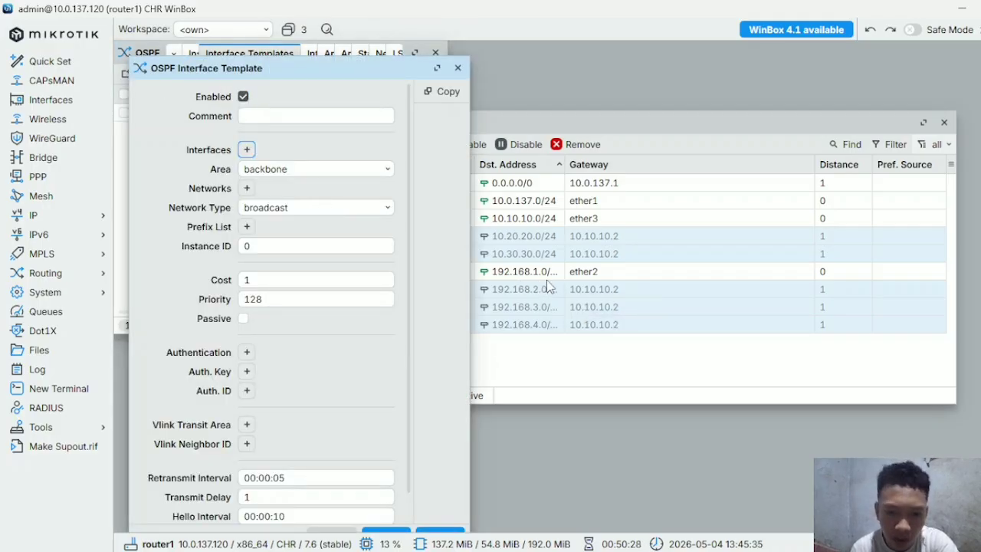
click(247, 187)
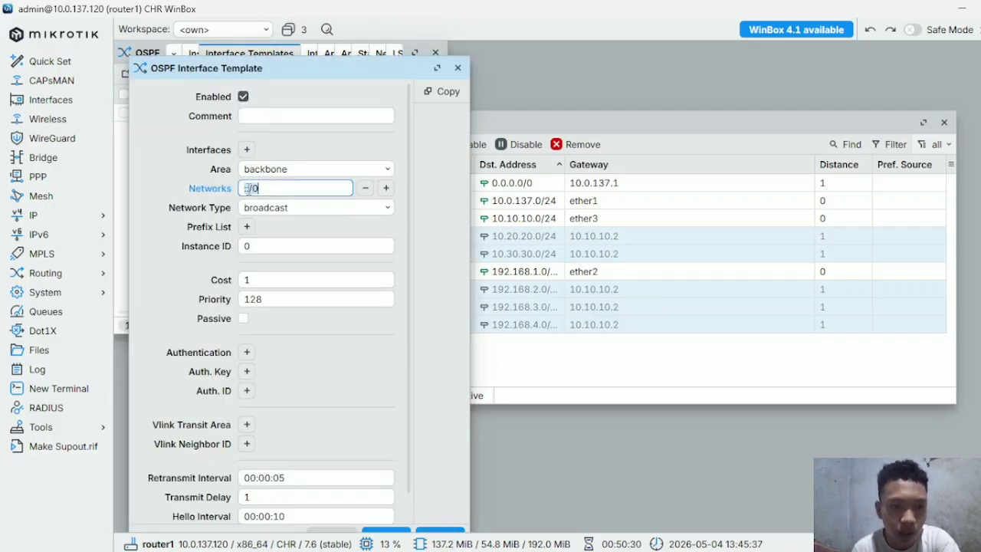
text(192.)
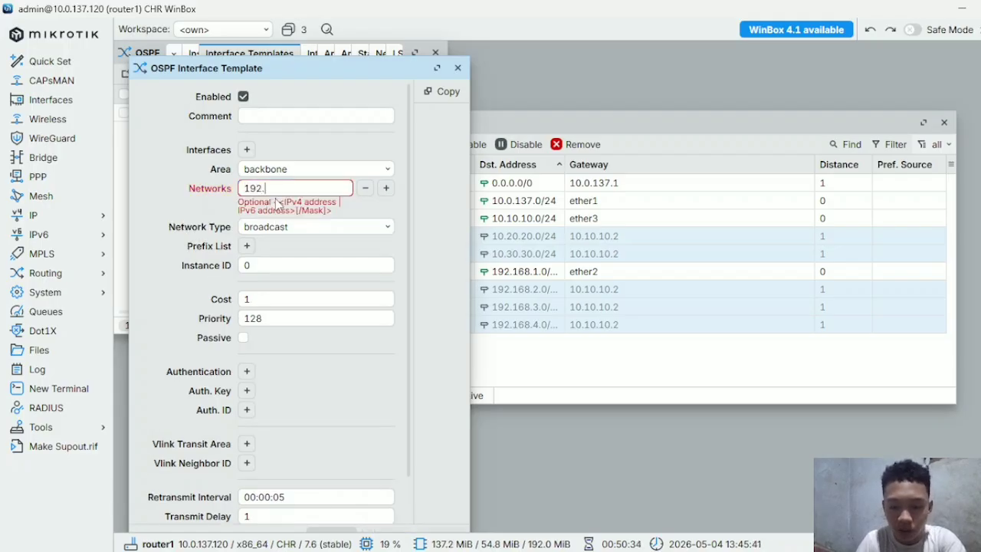
text(168)
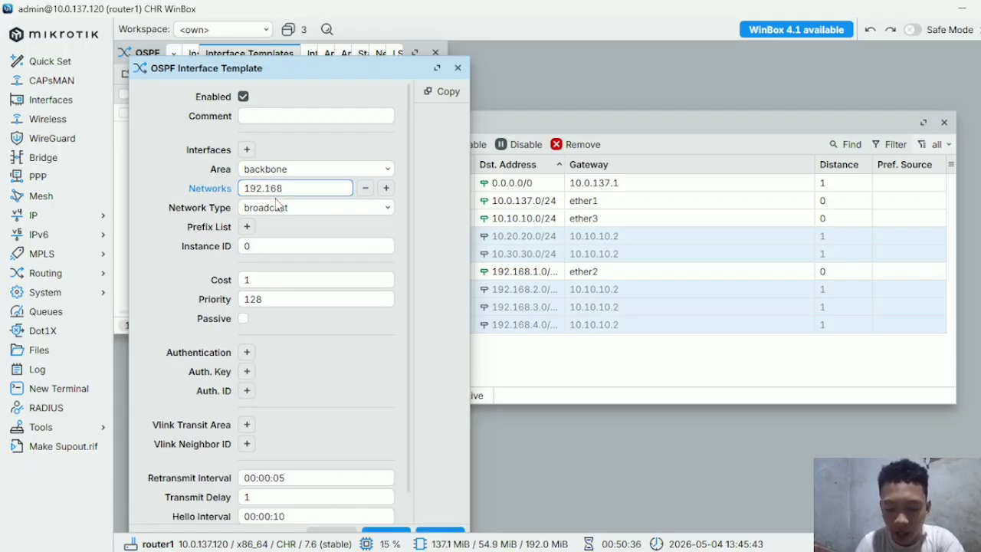
text(.1.0)
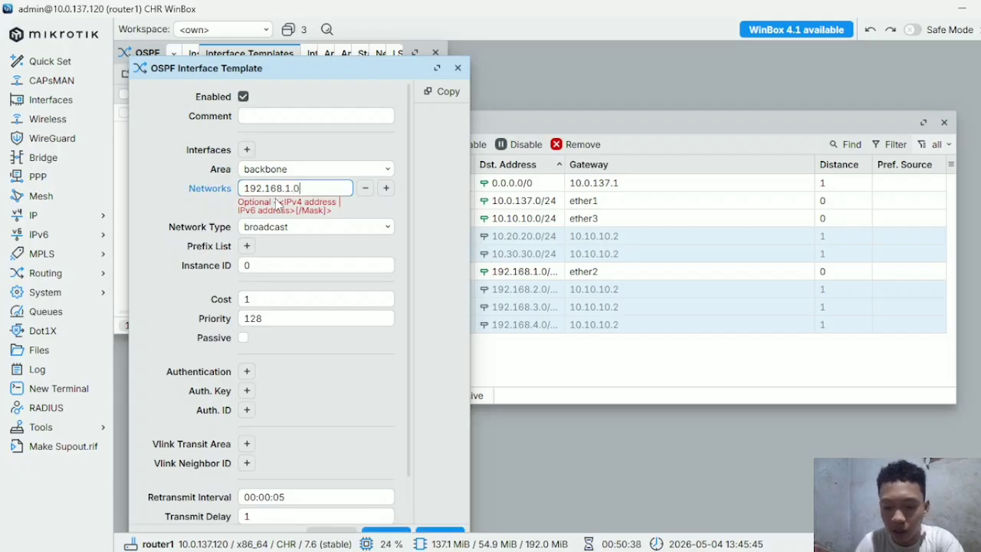
text(/24)
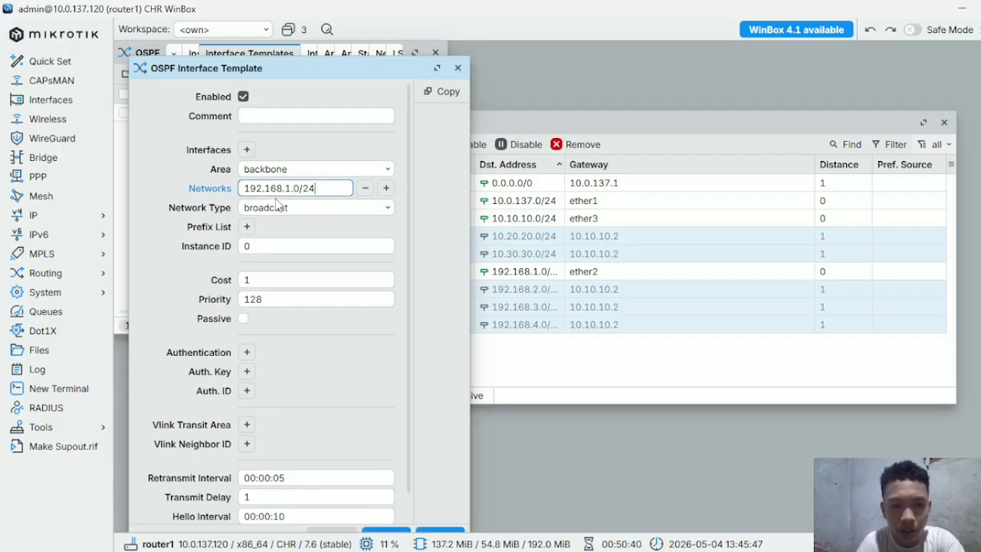
scroll(333, 248, down, 1)
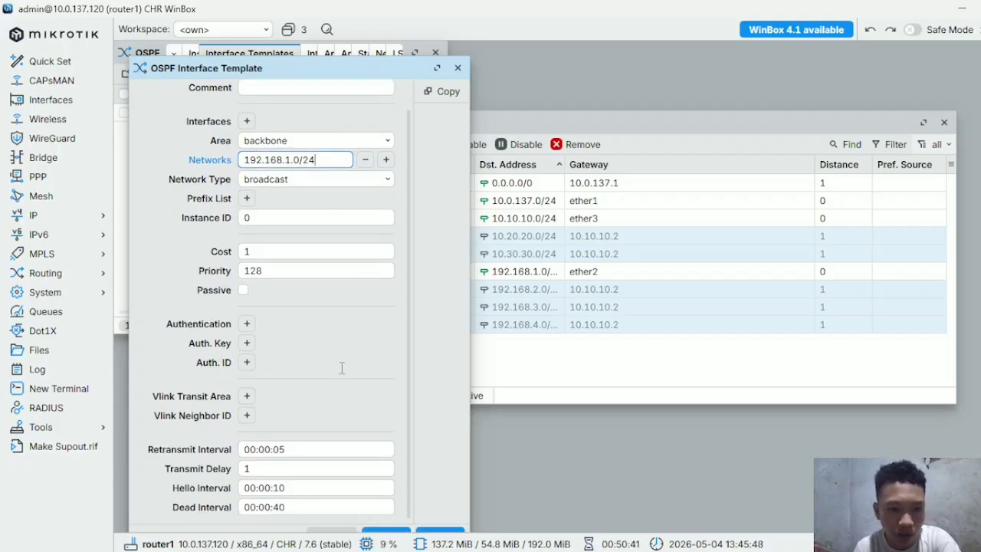
click(378, 532)
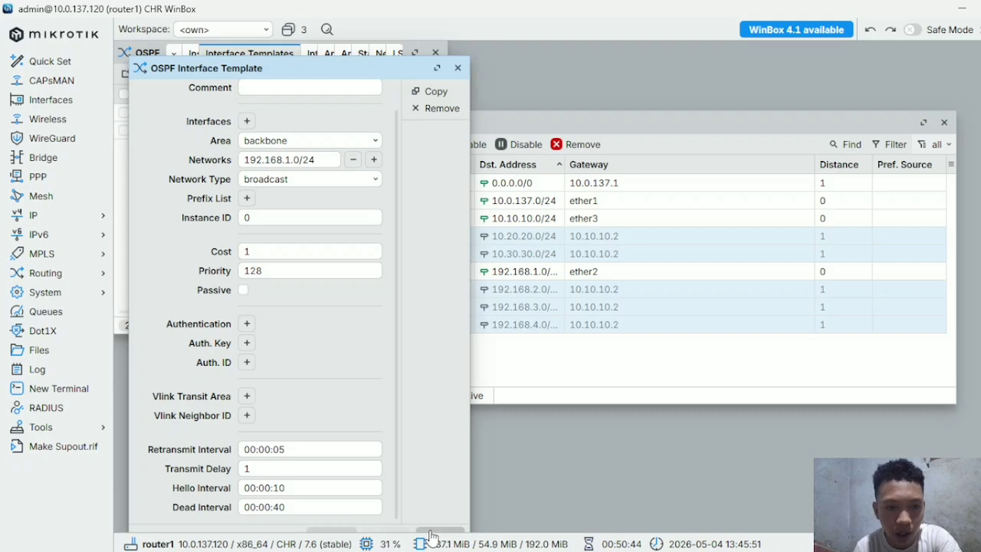
click(433, 532)
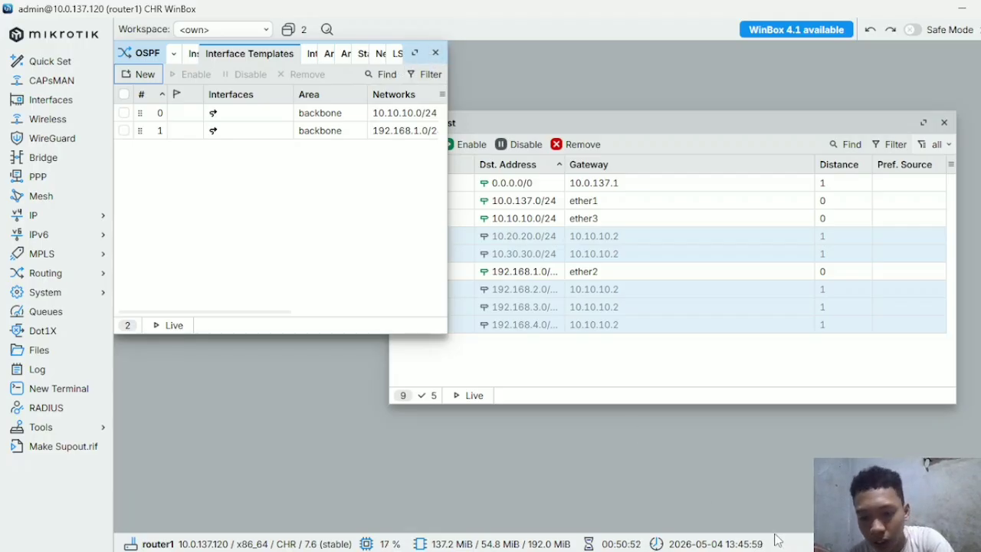
Switch to the router2 session, close its Route List and open its OSPF settings
click(676, 523)
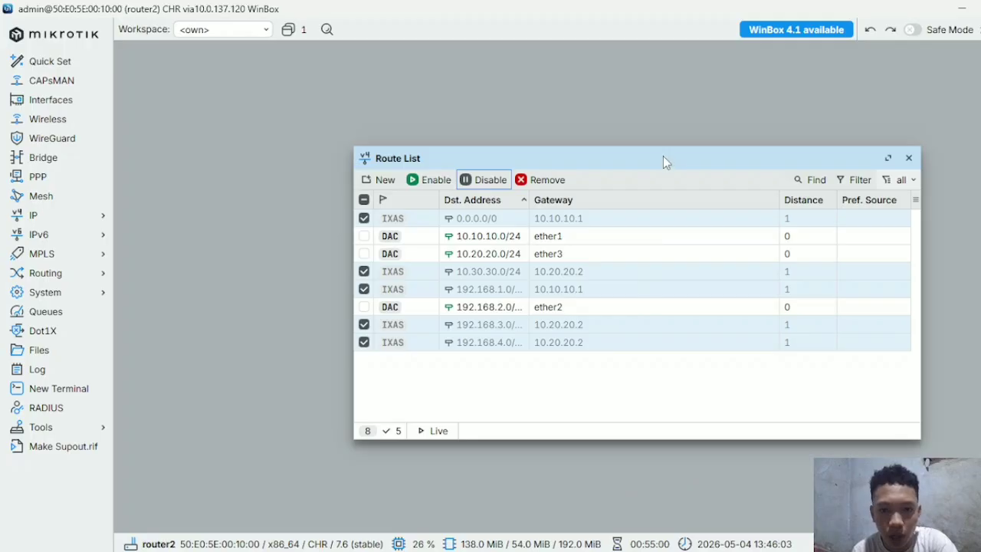
drag(663, 159, 631, 102)
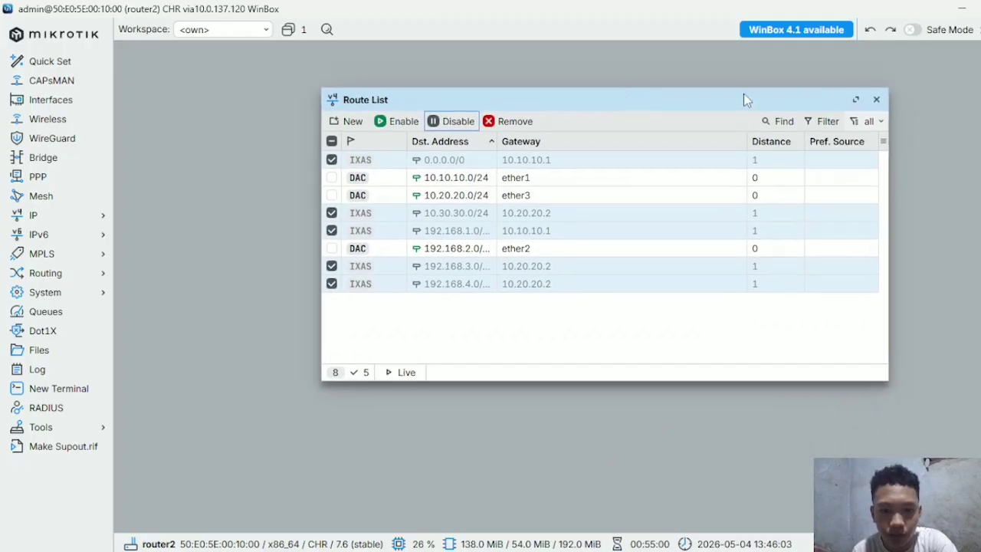
click(875, 100)
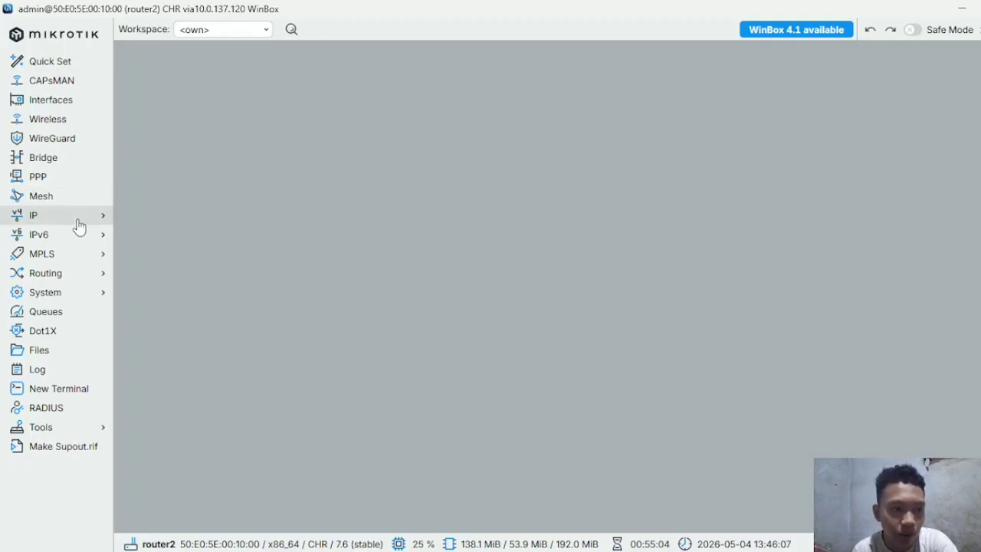
click(76, 278)
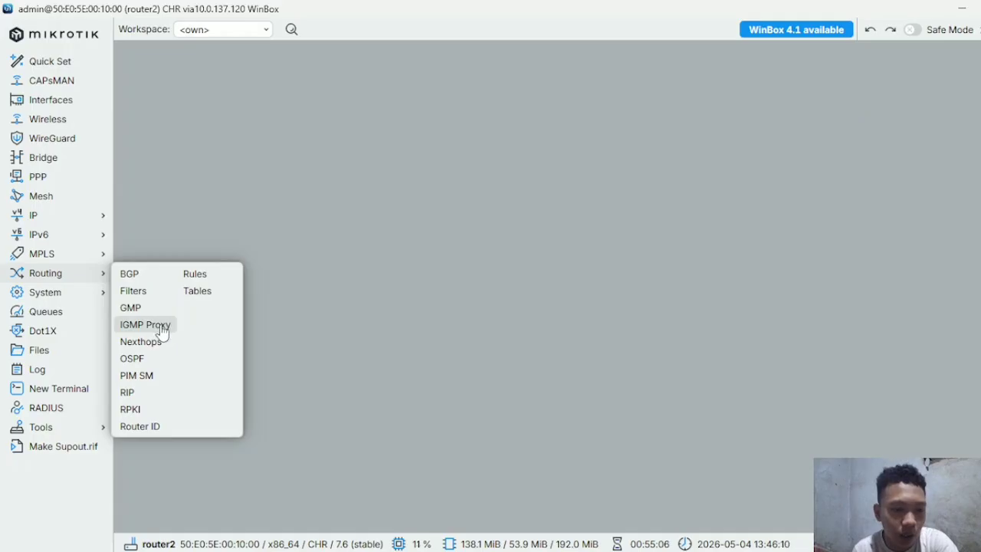
click(134, 358)
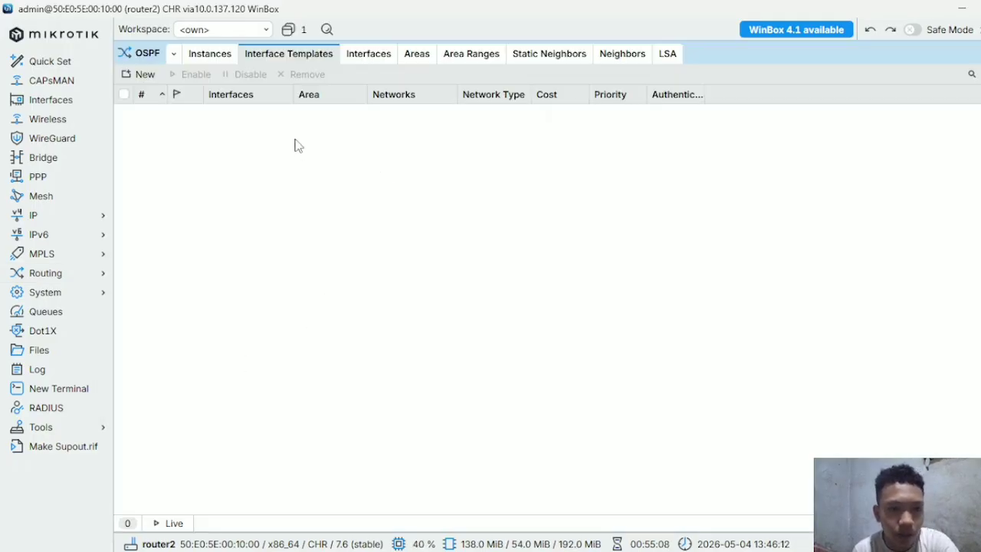
Review the OSPF instances, interfaces and areas already configured on router2
click(213, 56)
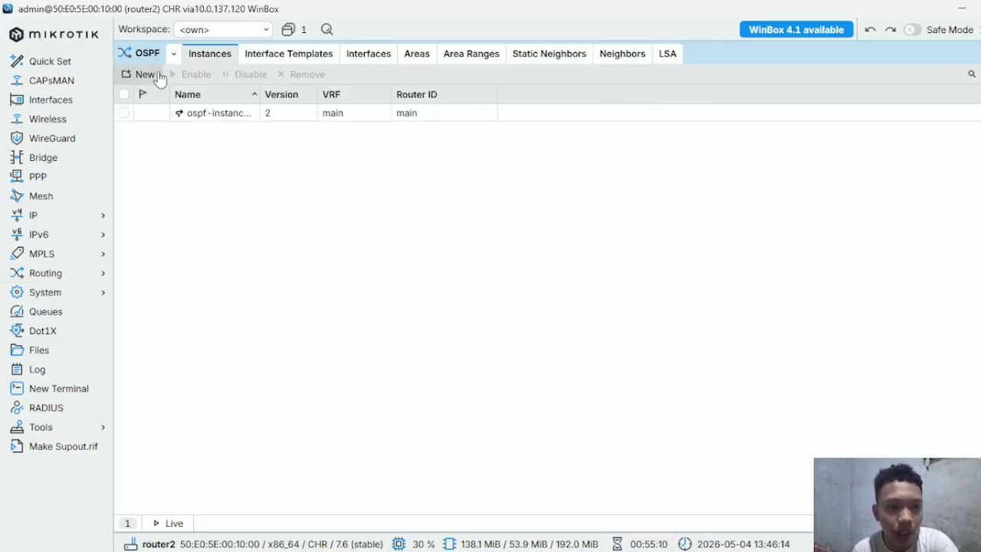
click(367, 59)
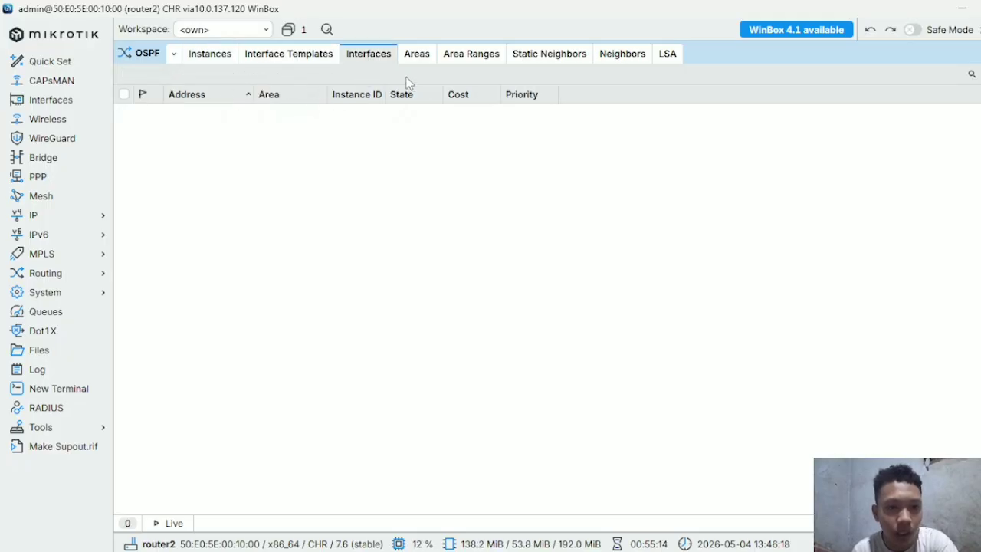
click(417, 59)
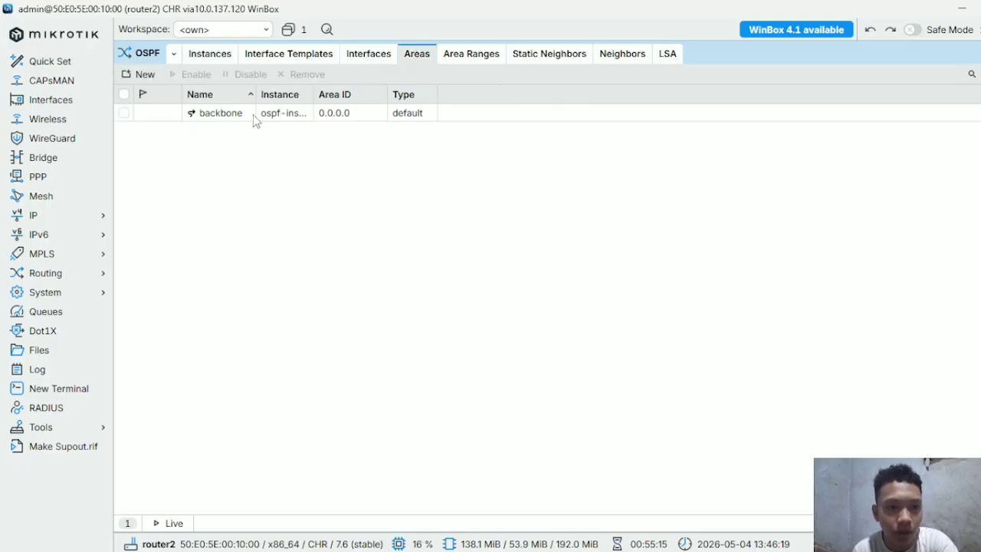
Start a new OSPF interface template with a network entry on router2 and place the Route List beside it for reference
click(301, 62)
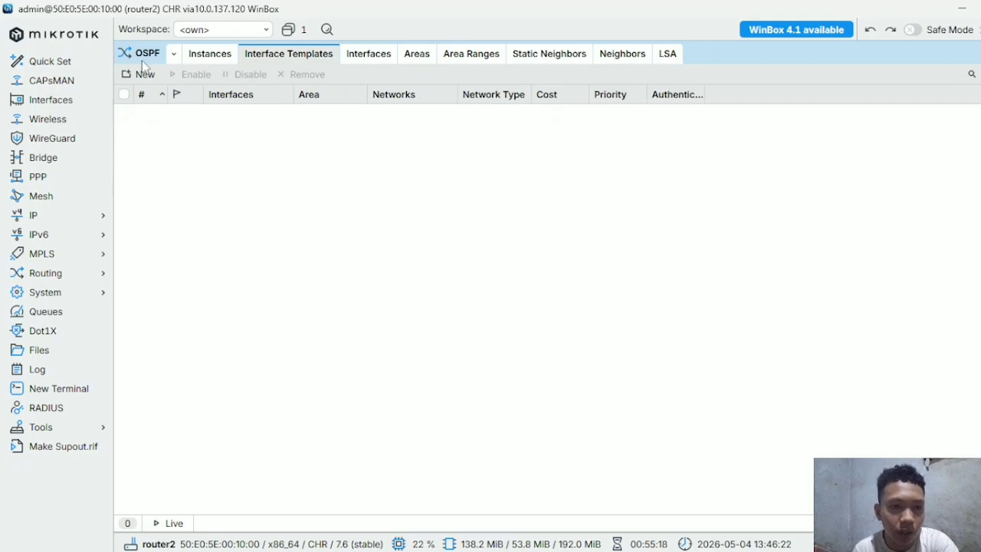
click(143, 75)
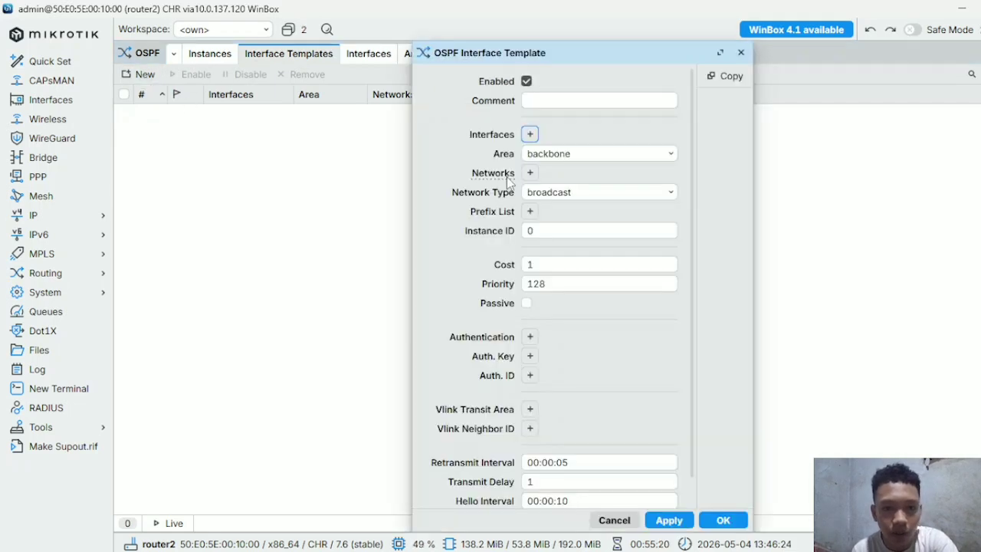
click(529, 174)
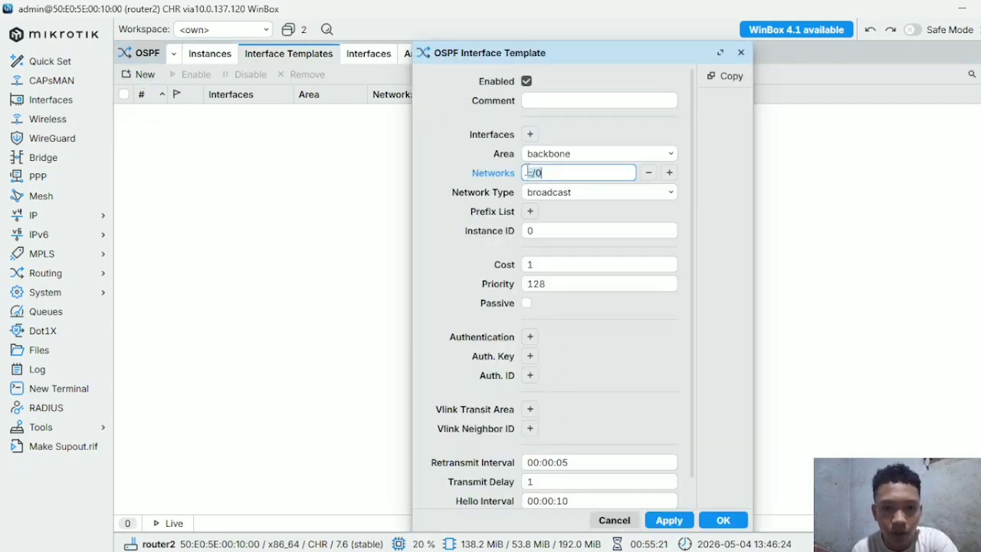
click(39, 217)
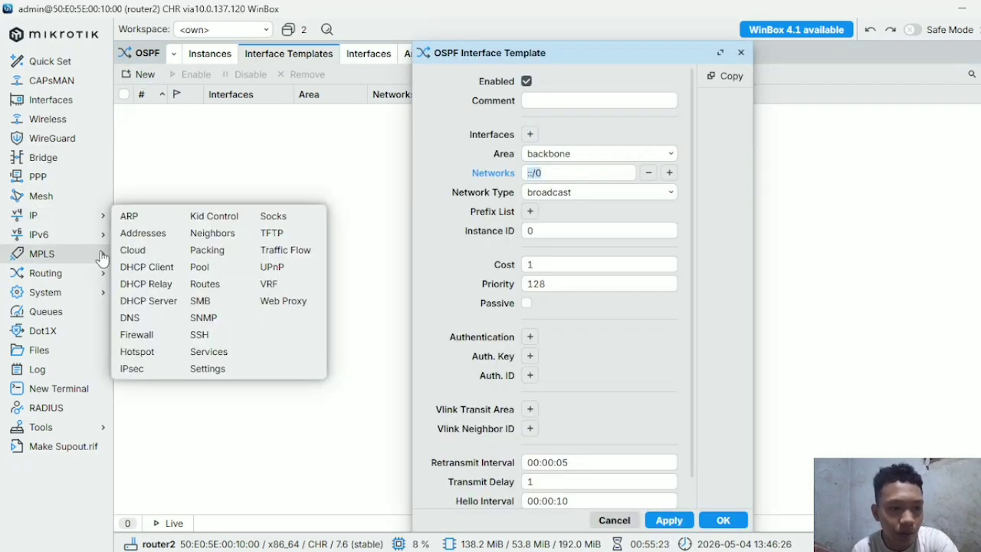
click(213, 286)
drag(506, 104, 298, 110)
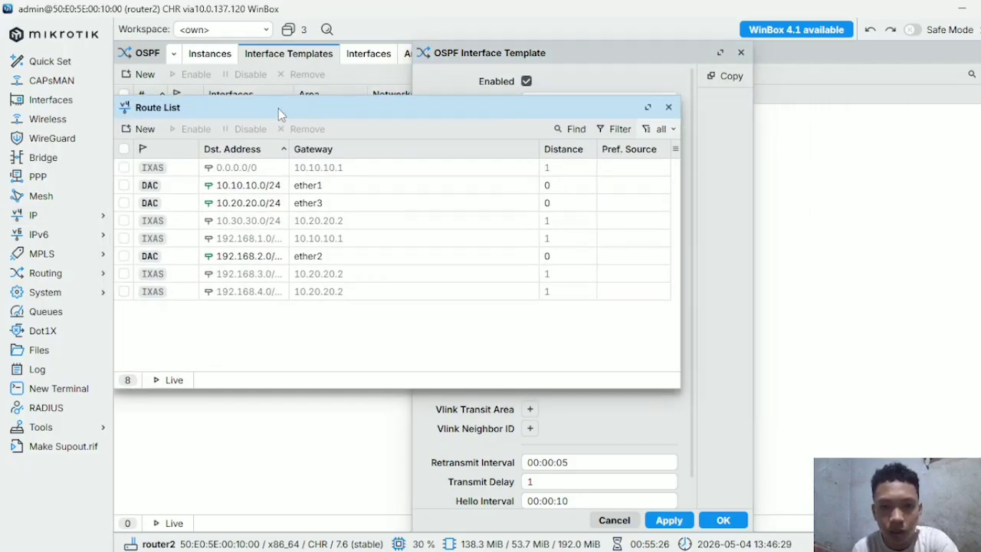
click(549, 52)
drag(559, 56, 615, 90)
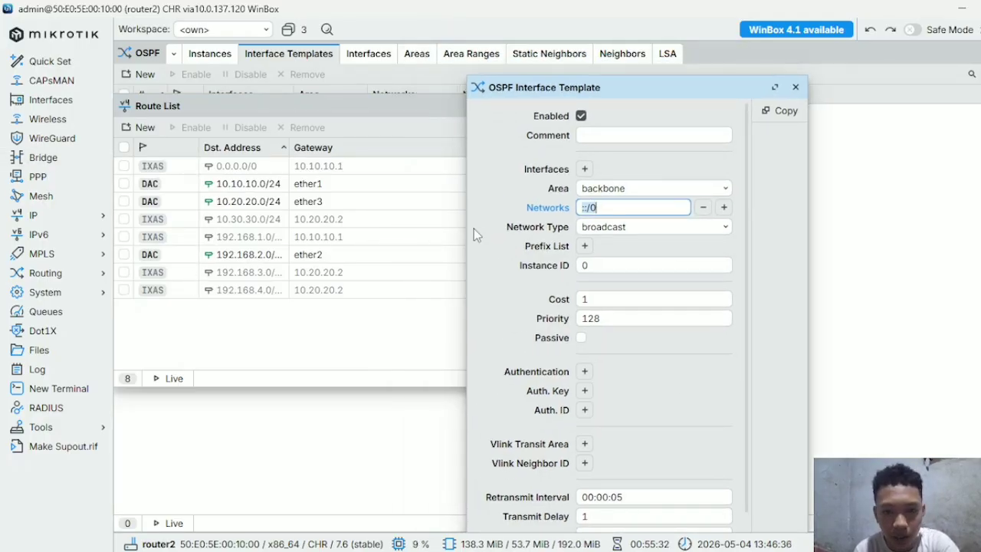
Set the new template's network to 10.10.10.0/24, keeping area backbone and network type broadcast, and save it
text(1)
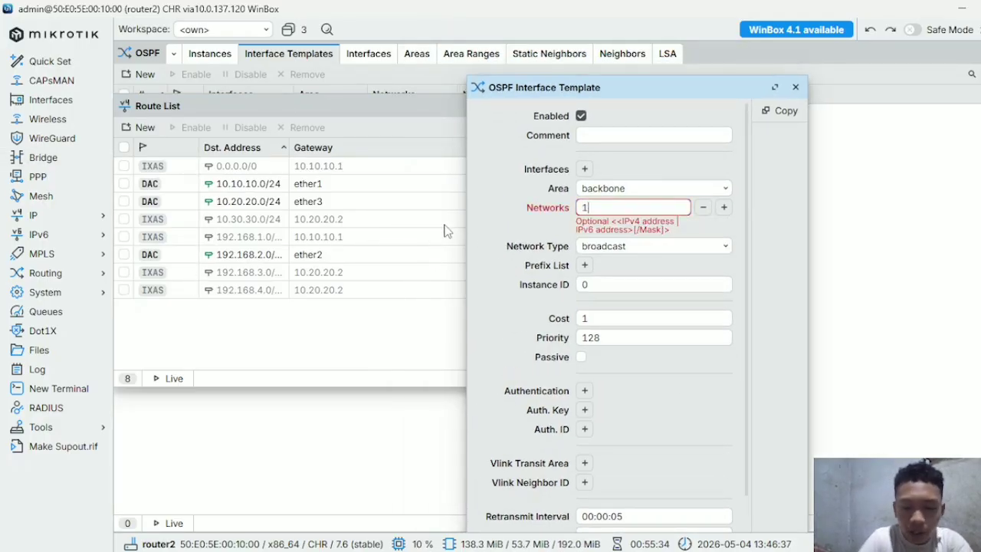
text(0.10.0)
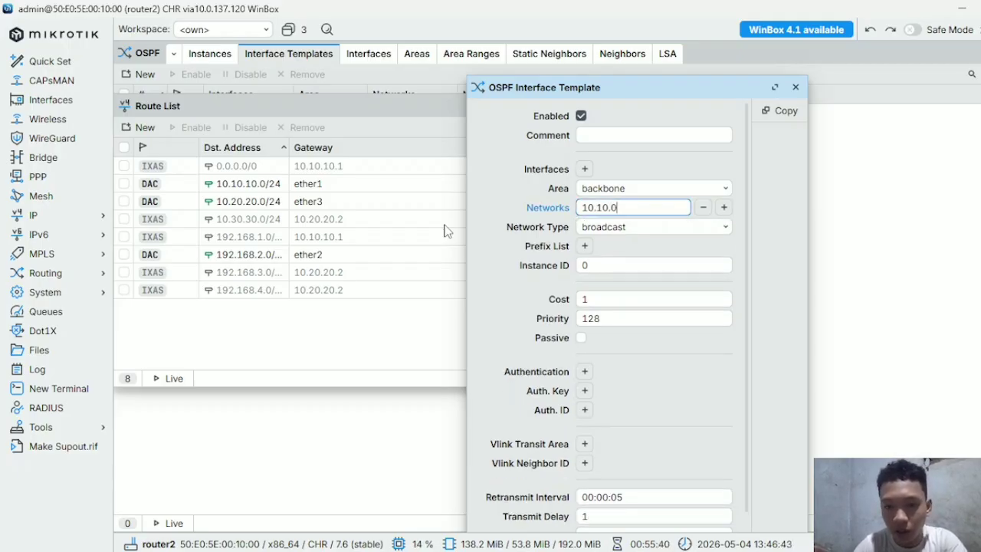
key(BackSpace)
text(1)
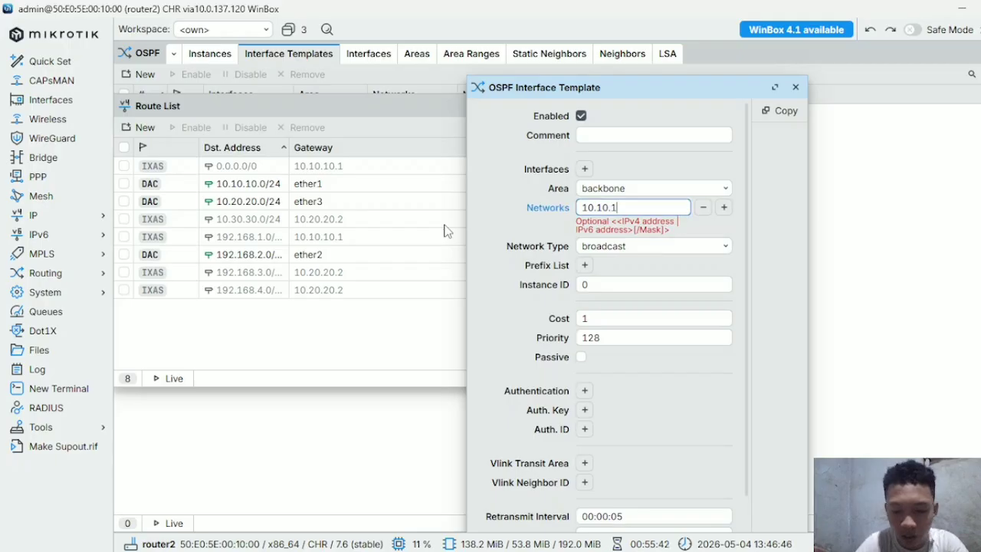
text(0.0/)
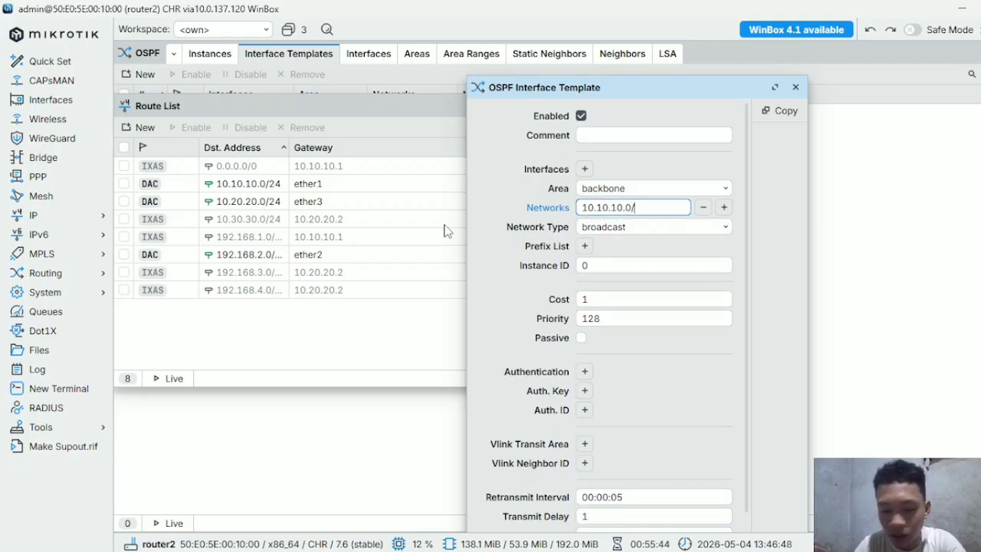
text(24)
scroll(645, 363, down, 1)
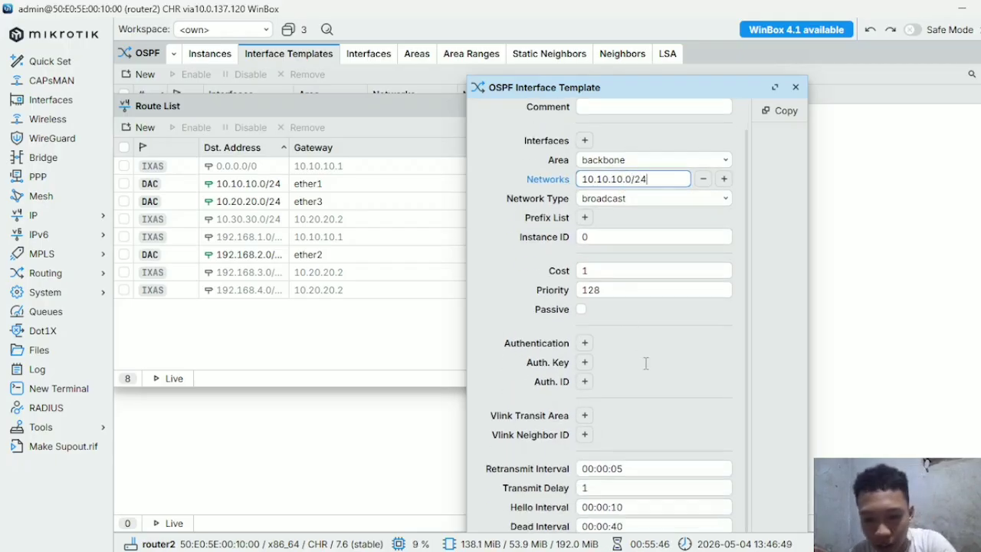
drag(696, 86, 700, 53)
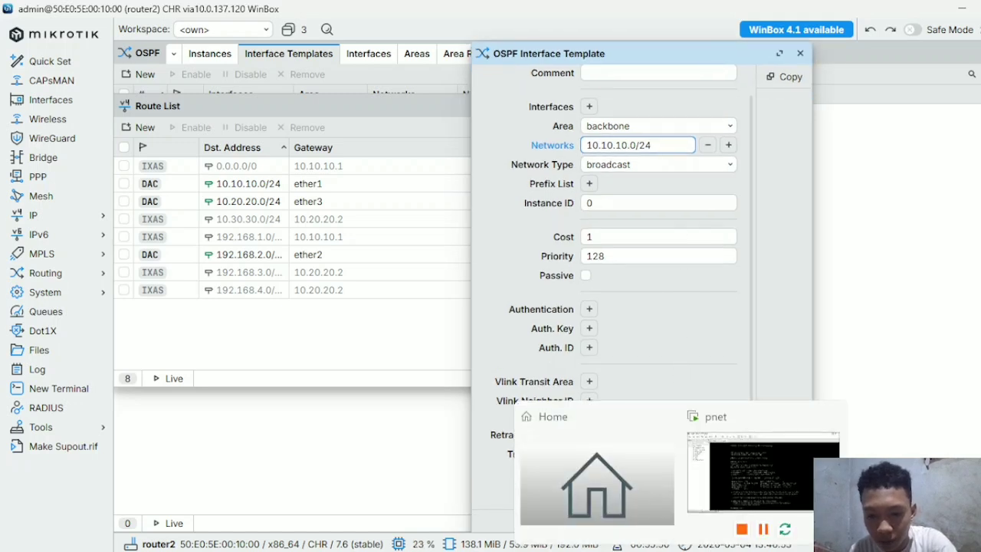
click(720, 521)
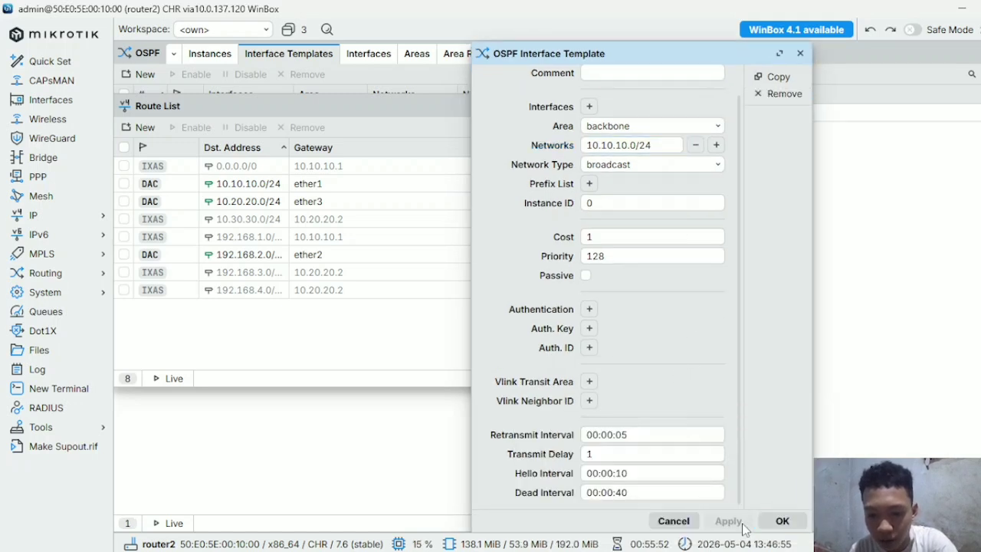
click(771, 521)
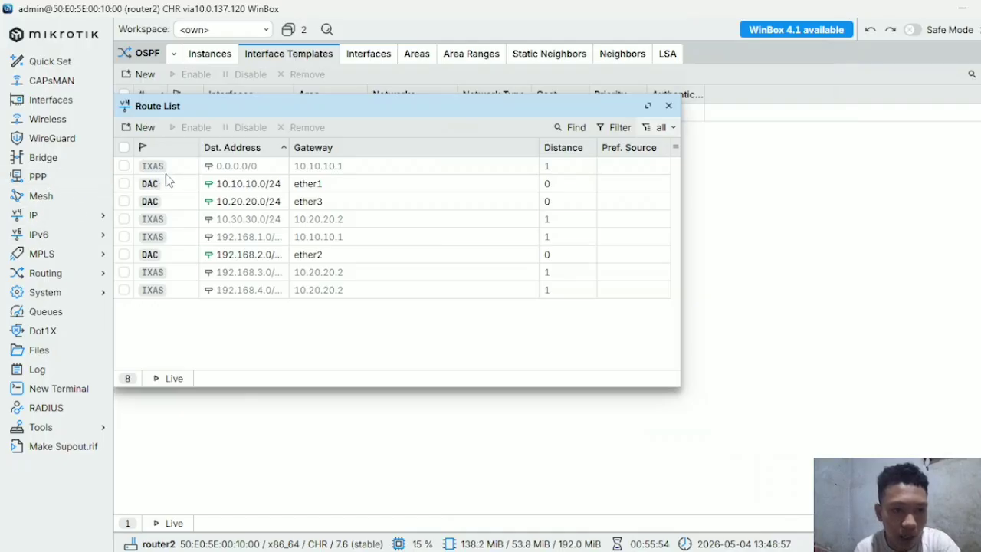
Add a second OSPF interface template on router2 in area backbone for network 10.20.20.0/24 with network type broadcast
drag(219, 113, 549, 135)
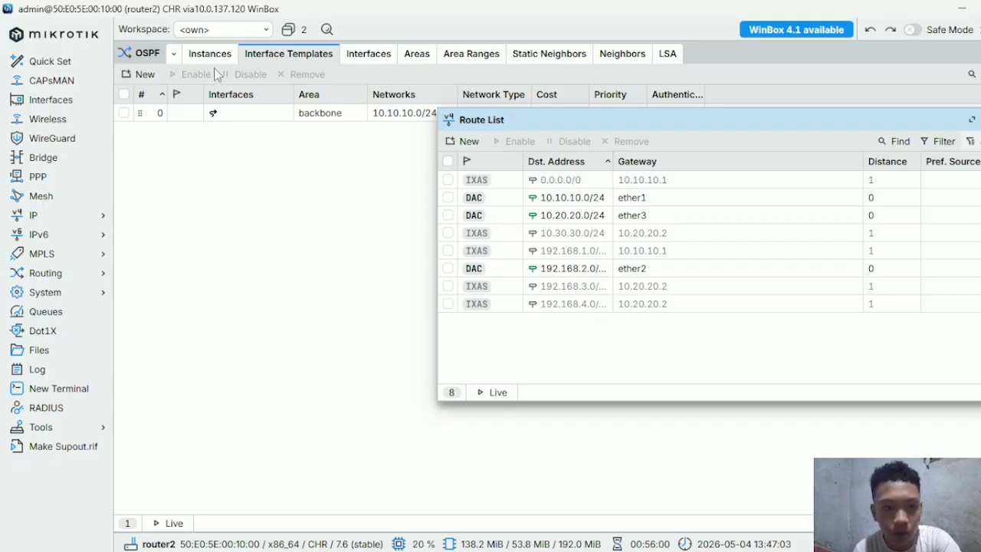
click(144, 74)
drag(551, 55, 337, 62)
click(375, 182)
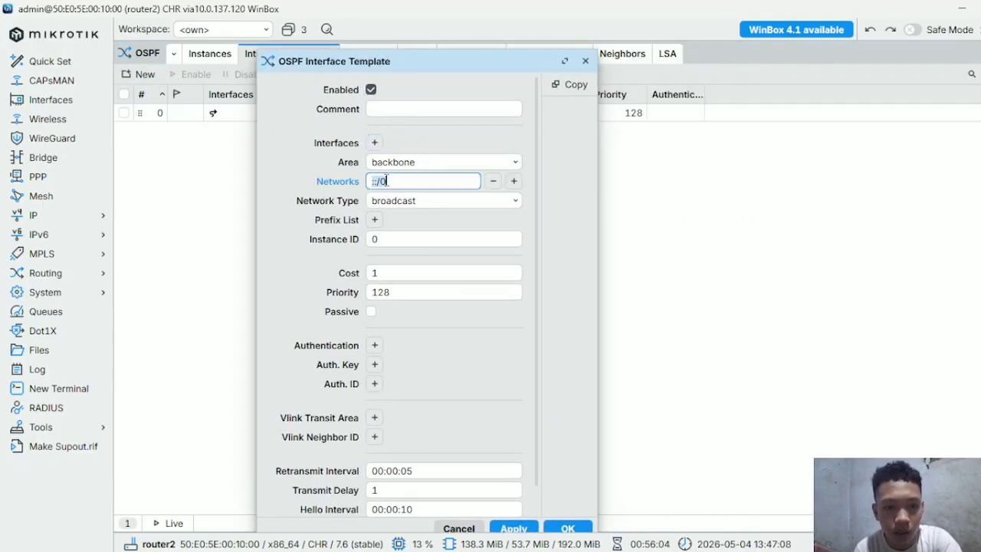
text(20.)
key(BackSpace)
key(BackSpace)
key(BackSpace)
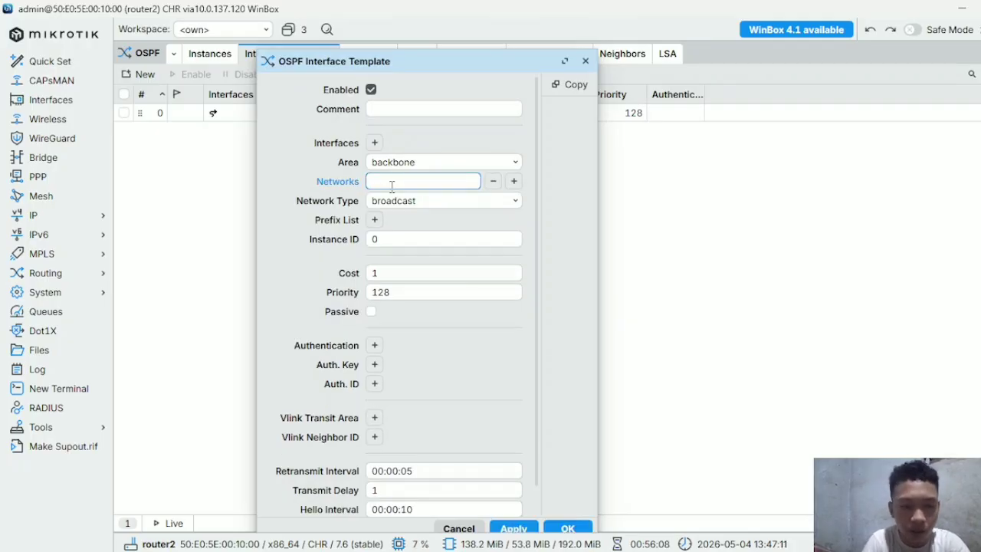
text(10.20.20)
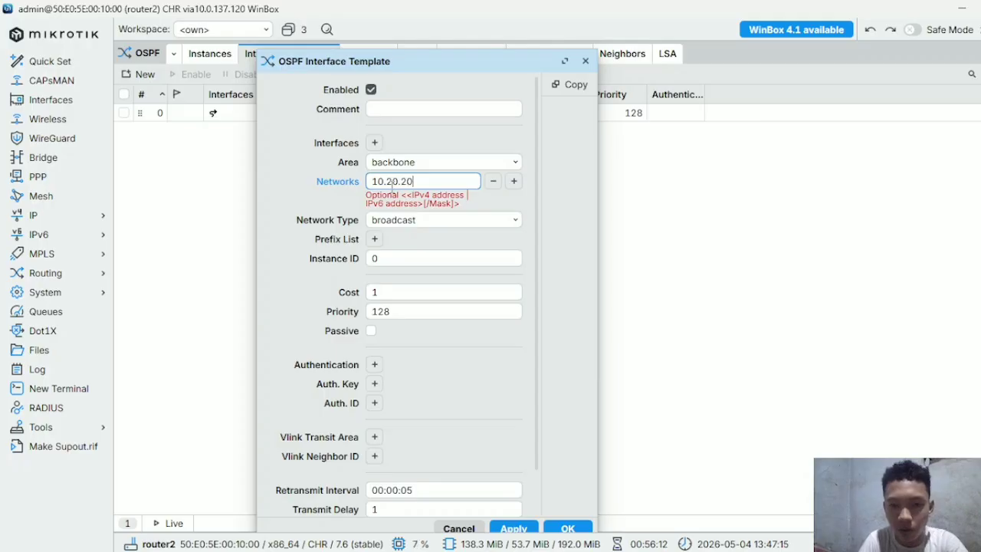
text(.0)
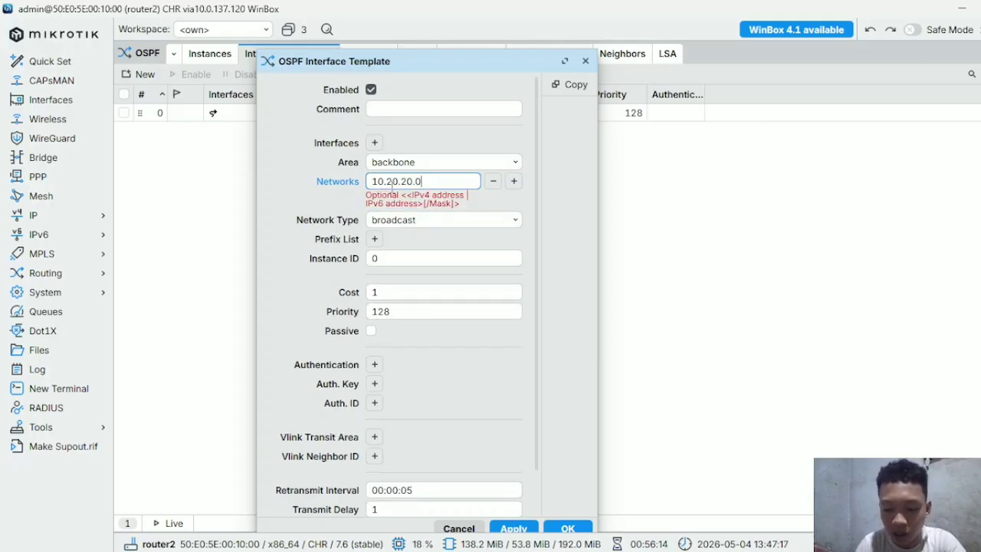
text(/24)
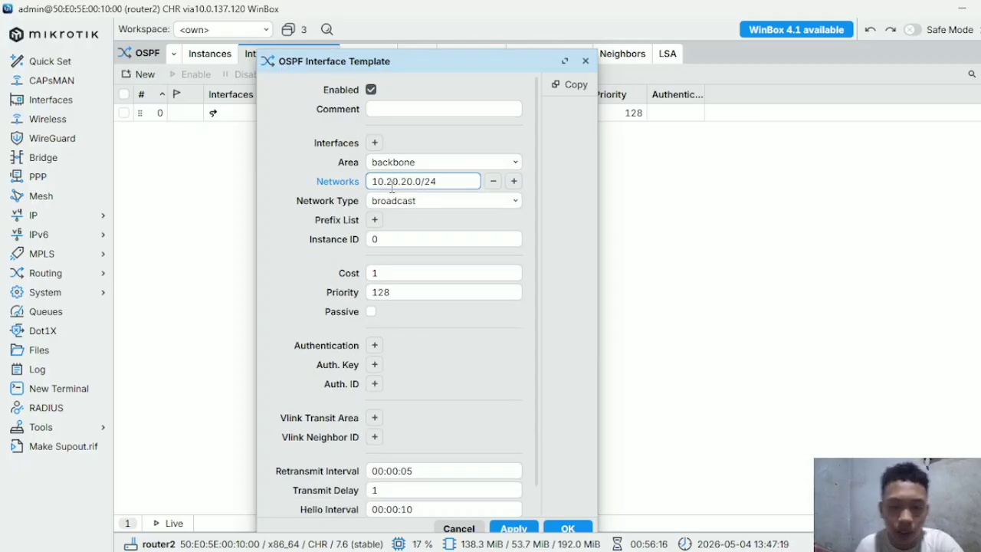
scroll(490, 403, down, 1)
click(505, 529)
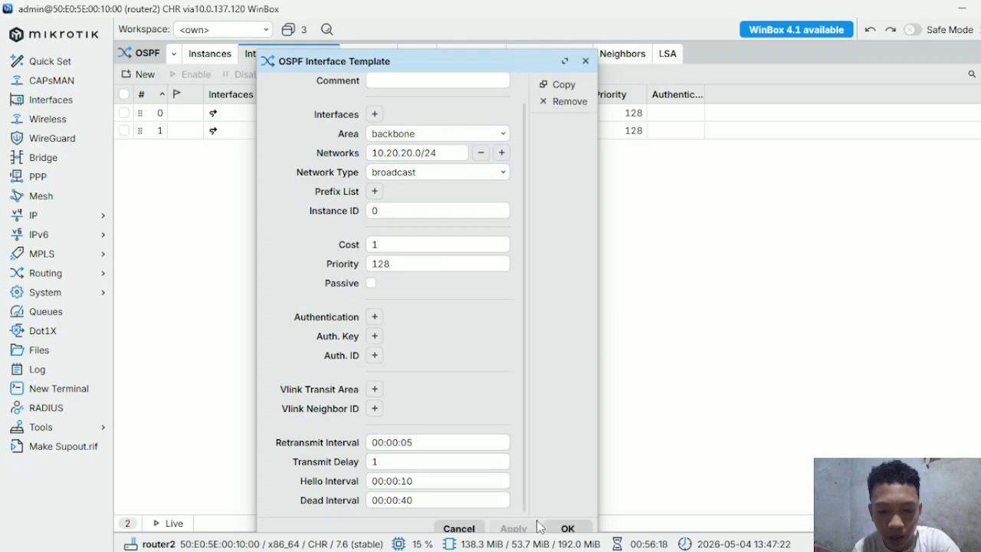
click(565, 529)
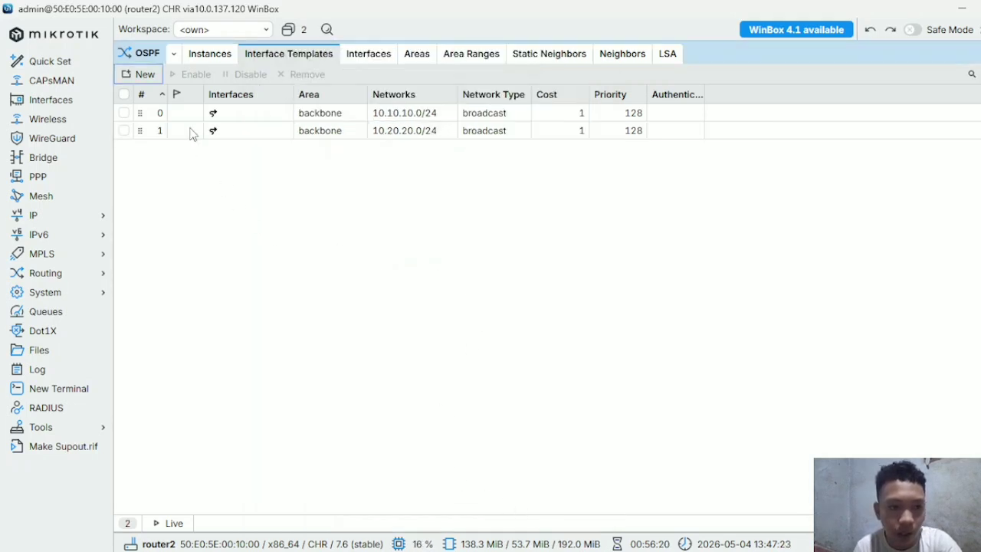
Start a third OSPF interface template on router2 and check the Route List for the remaining directly connected network
click(83, 221)
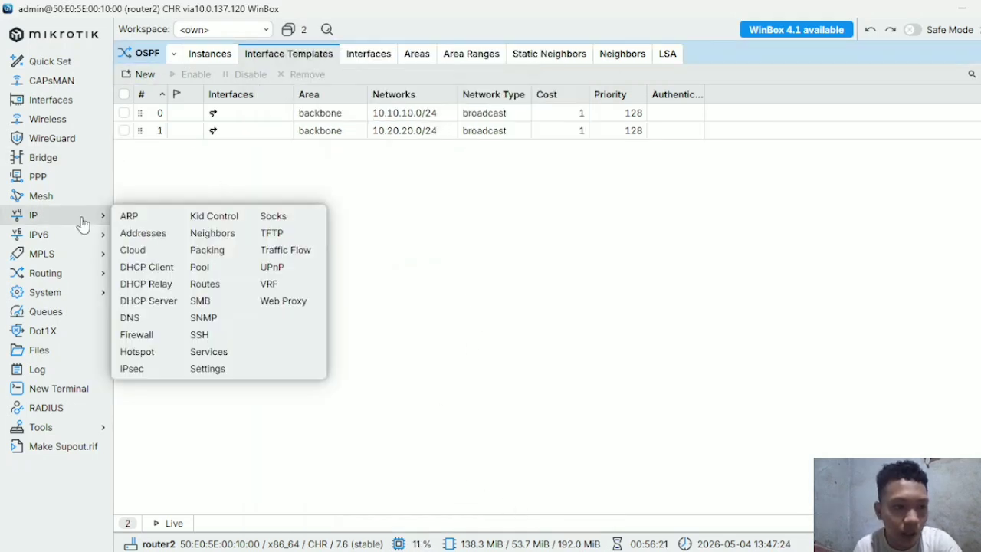
click(204, 283)
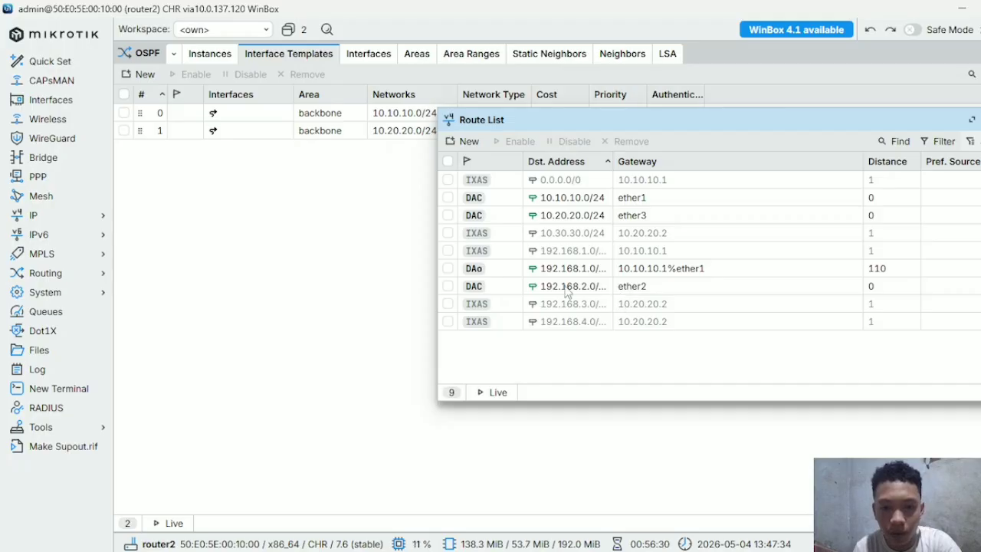
click(147, 75)
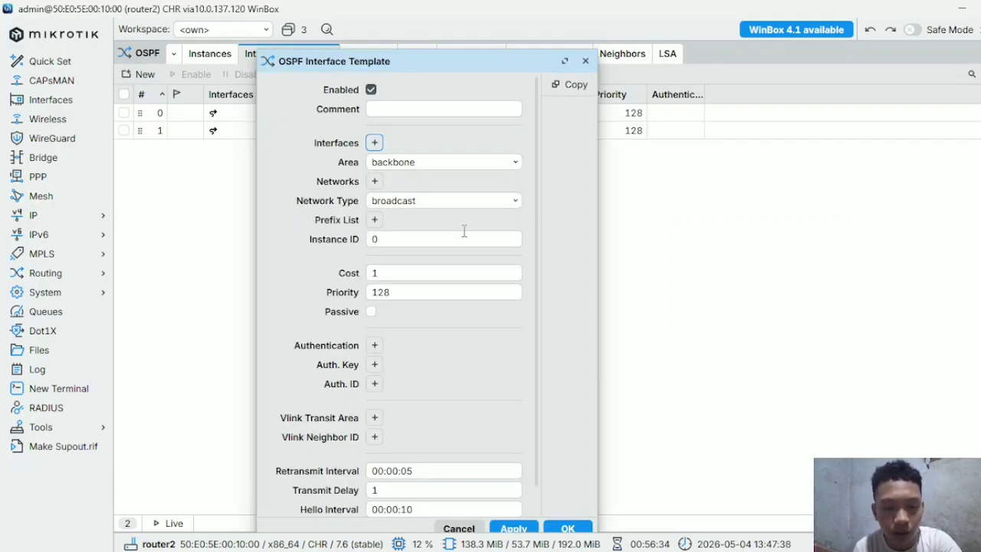
click(57, 217)
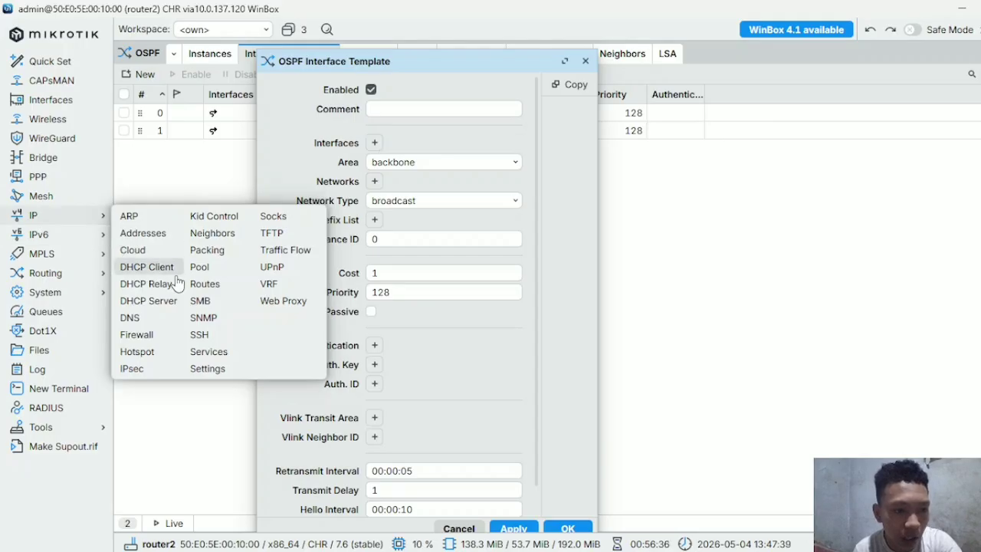
click(201, 284)
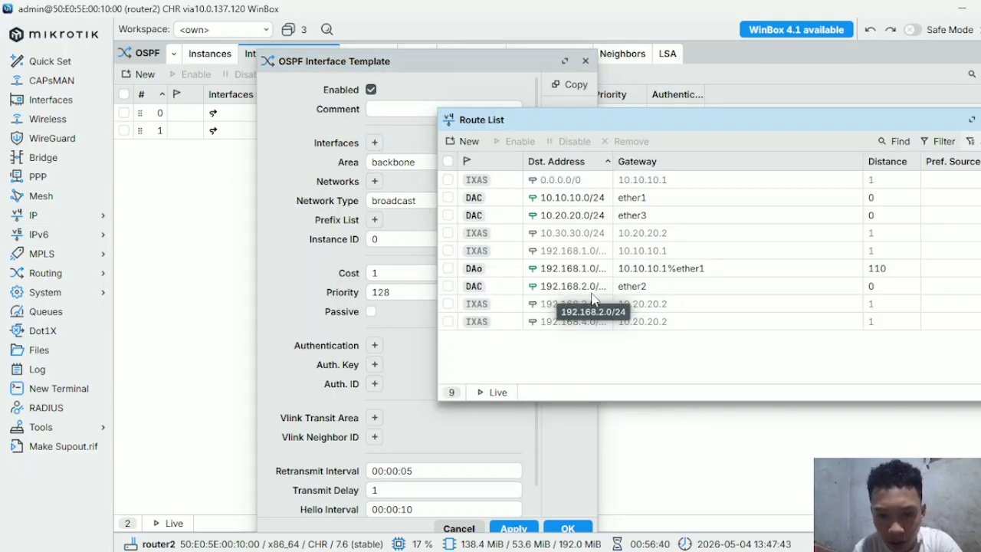
drag(600, 121, 493, 130)
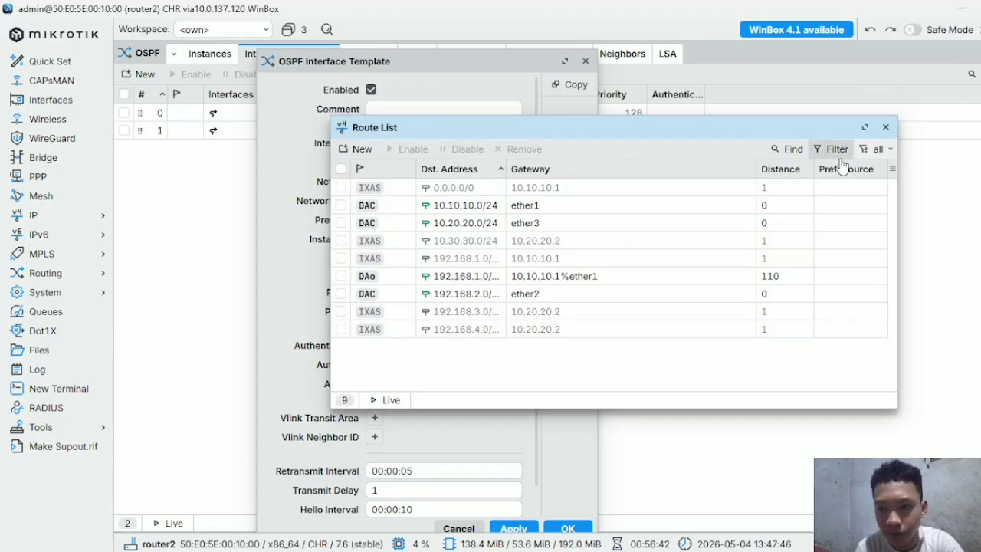
click(885, 127)
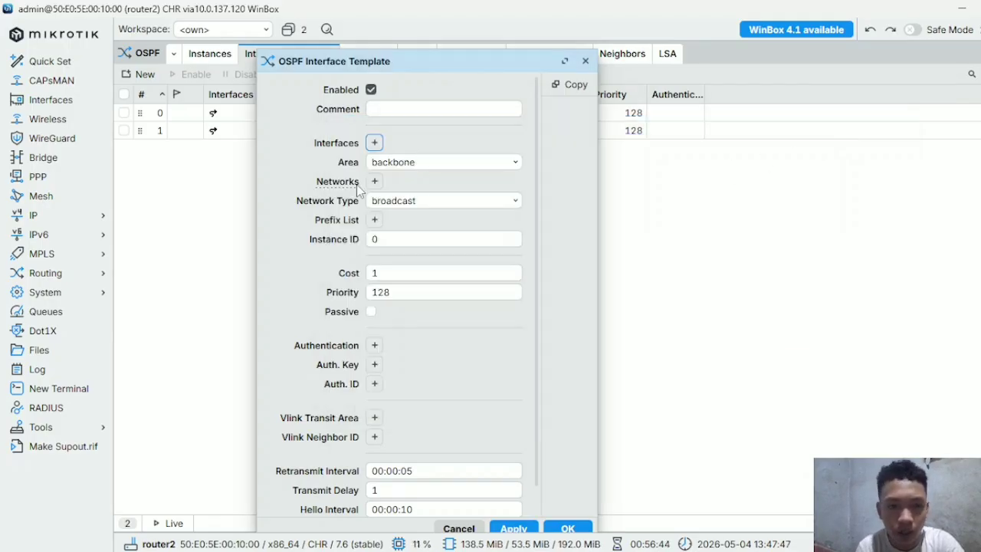
Set the new template's network to 192.168.2.0/24 in area backbone with network type broadcast, and save it
click(376, 181)
text(192.168)
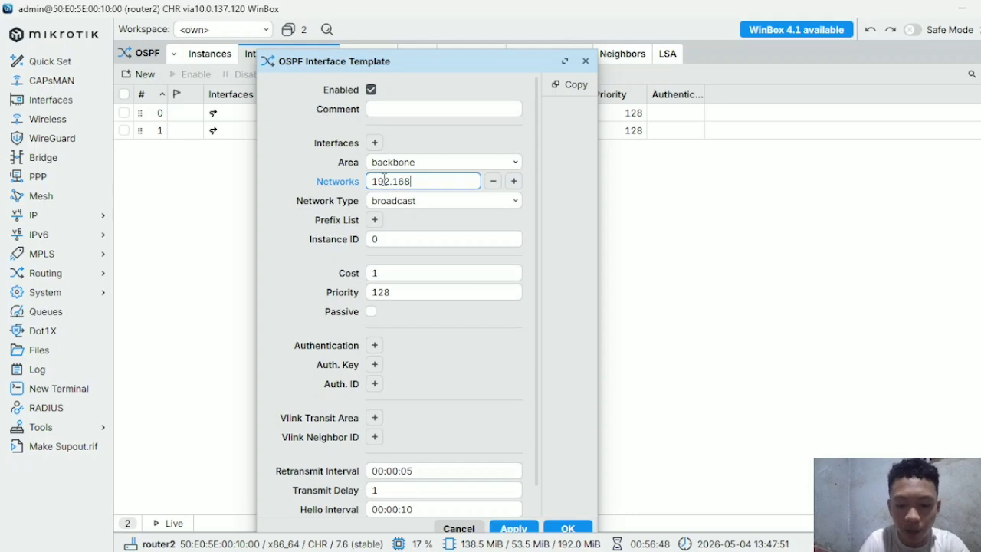
text(.2.)
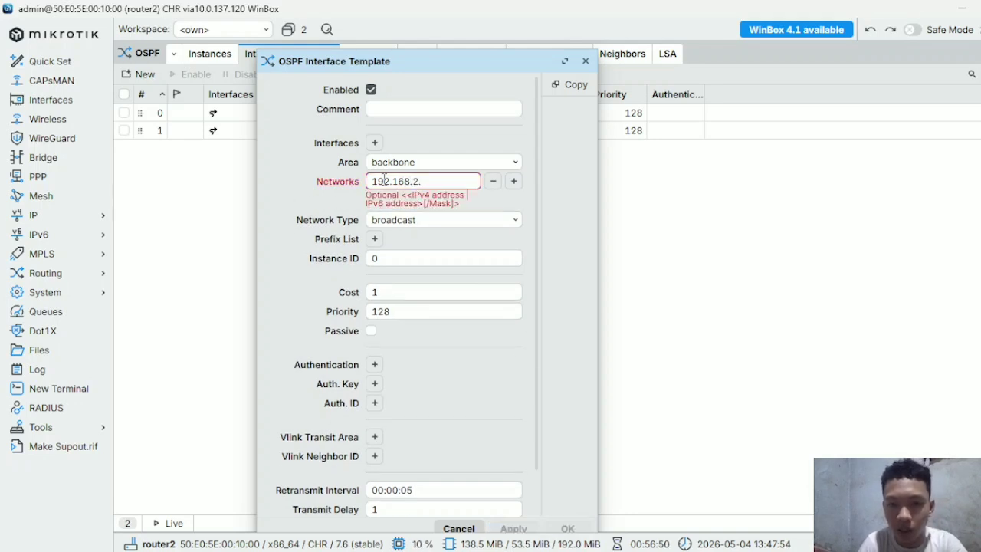
text(0/24)
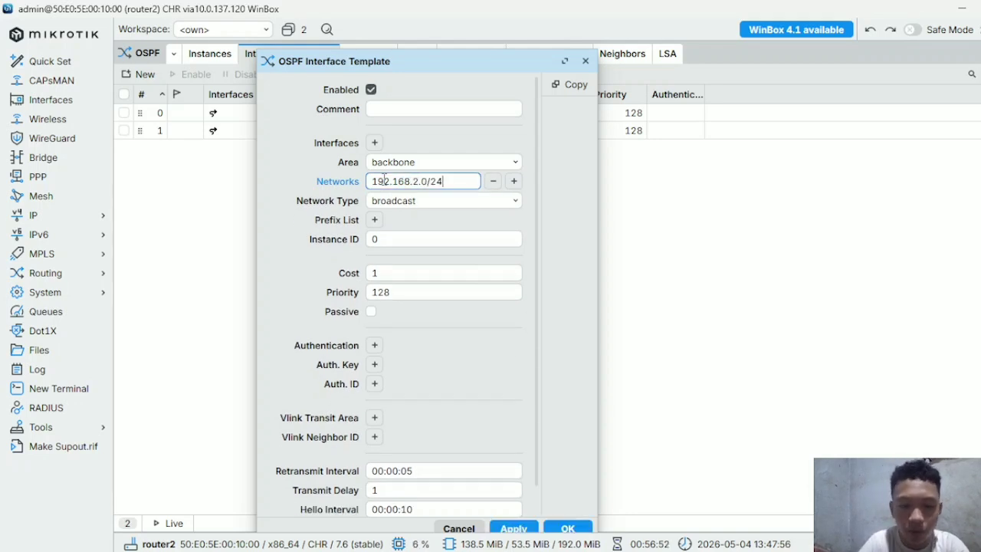
click(513, 529)
click(567, 529)
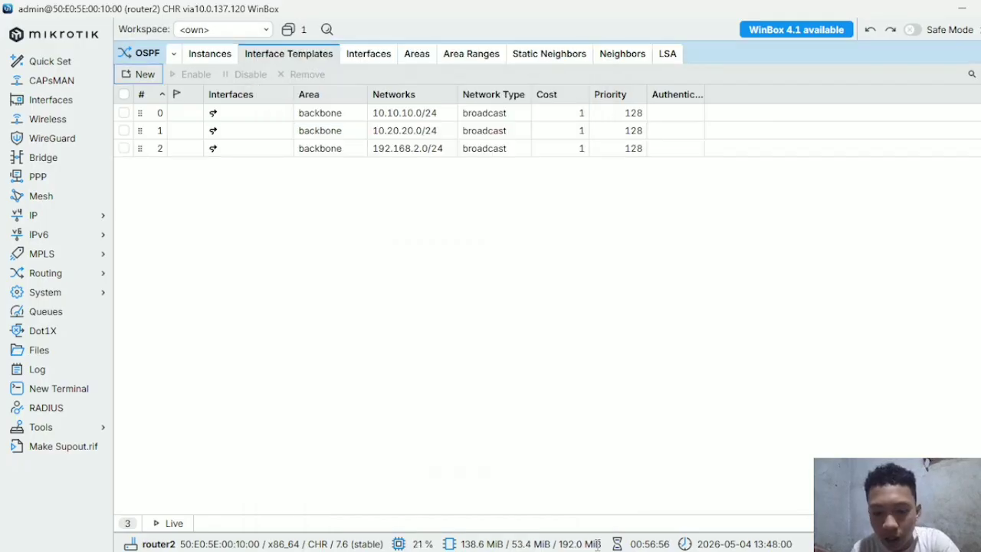
Switch to the router3 session, show its OSPF settings maximized, and create an OSPF instance with the default settings
mouse_move(709, 551)
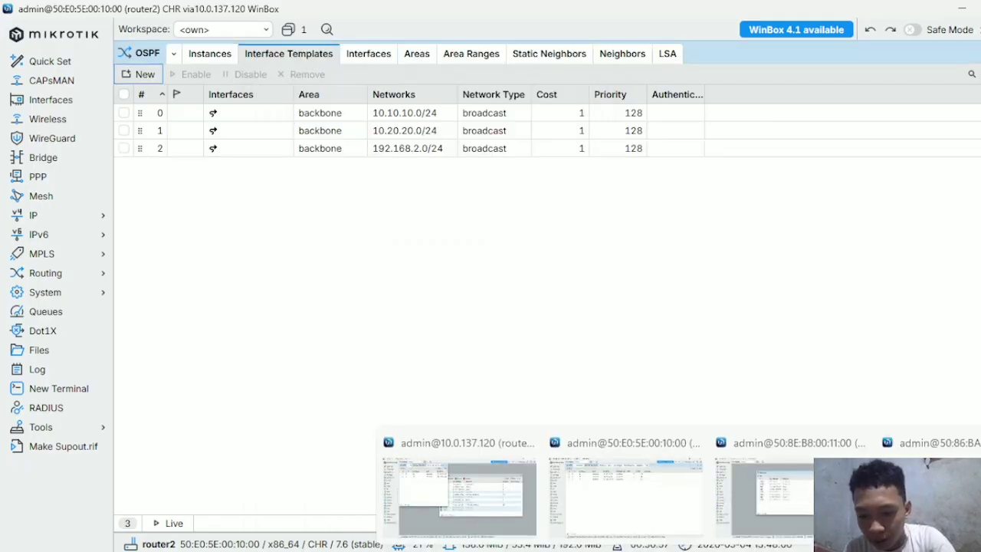
click(789, 513)
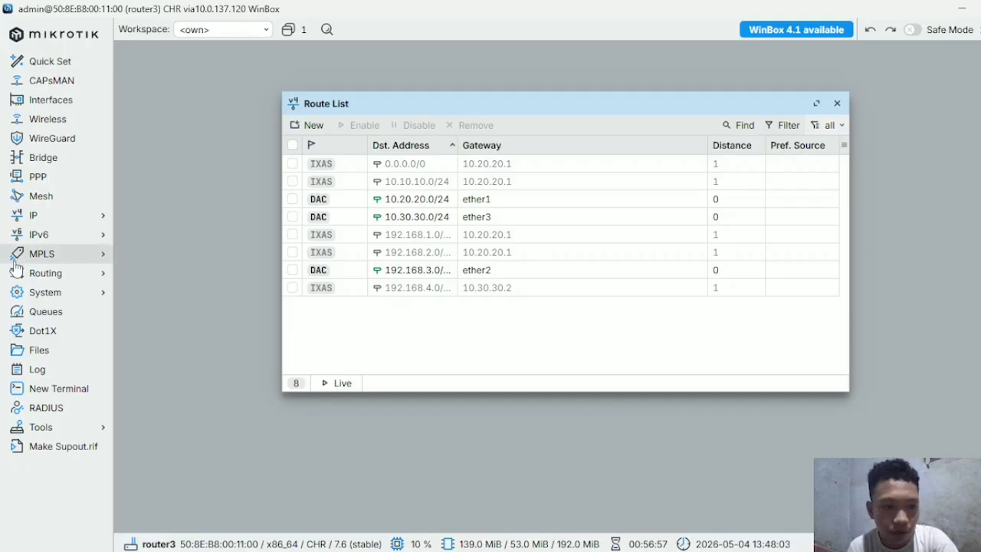
click(48, 277)
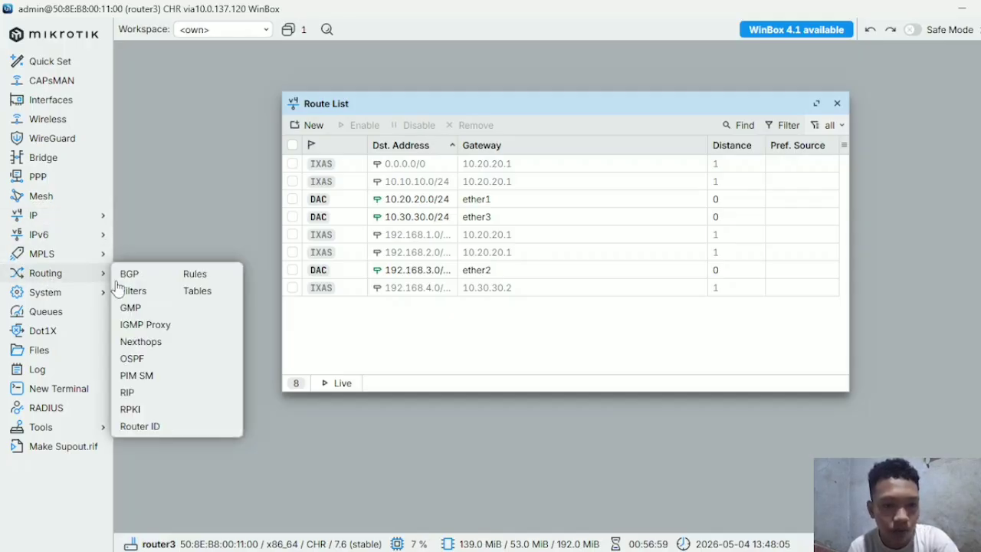
click(131, 359)
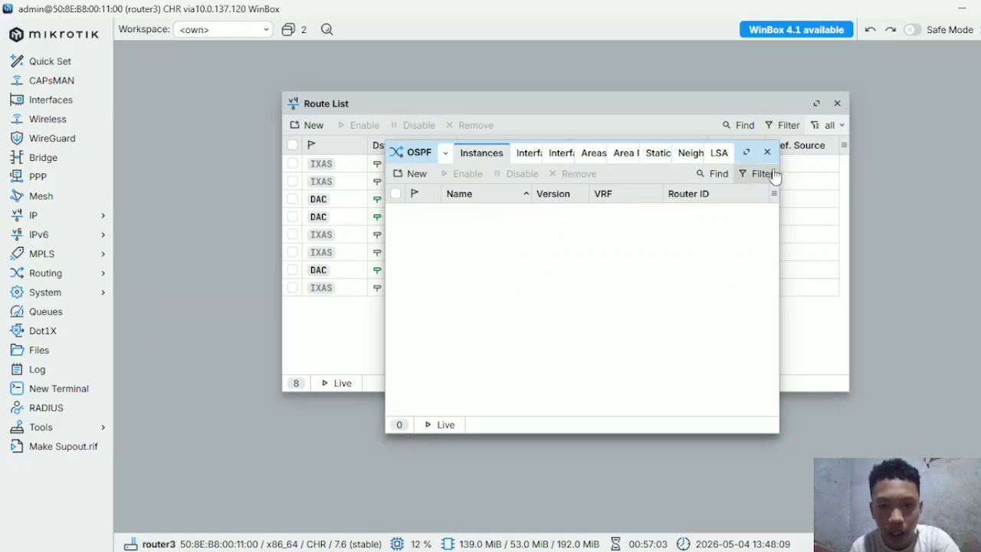
click(745, 152)
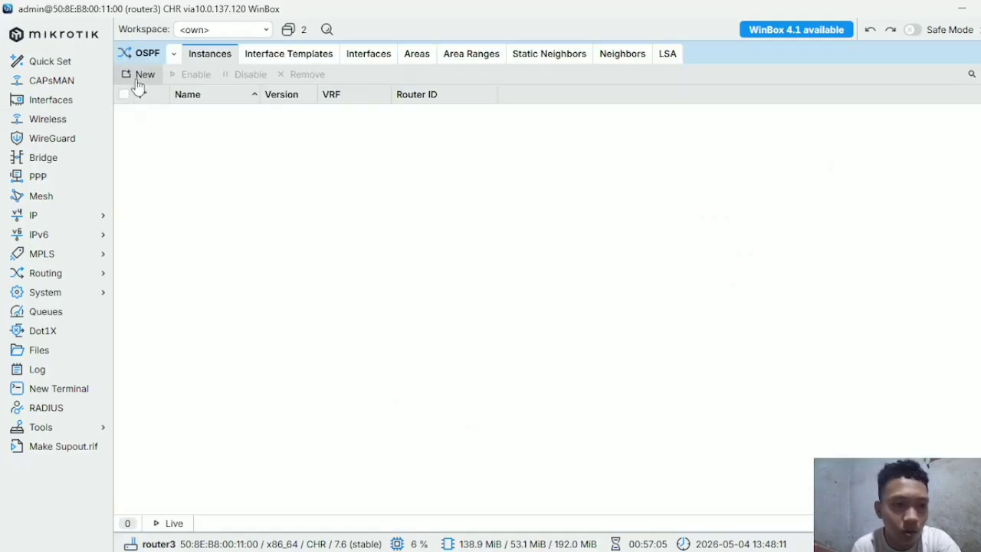
click(139, 77)
click(685, 497)
click(724, 497)
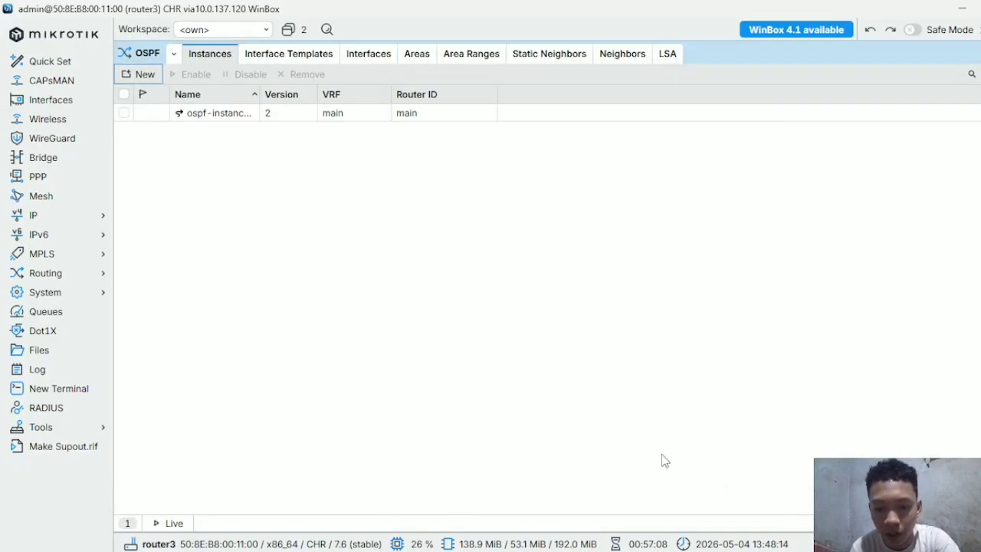
Create an OSPF area named backbone on router3, using ospf-instance-1, area ID 0.0.0.0 and type default
click(419, 60)
click(159, 76)
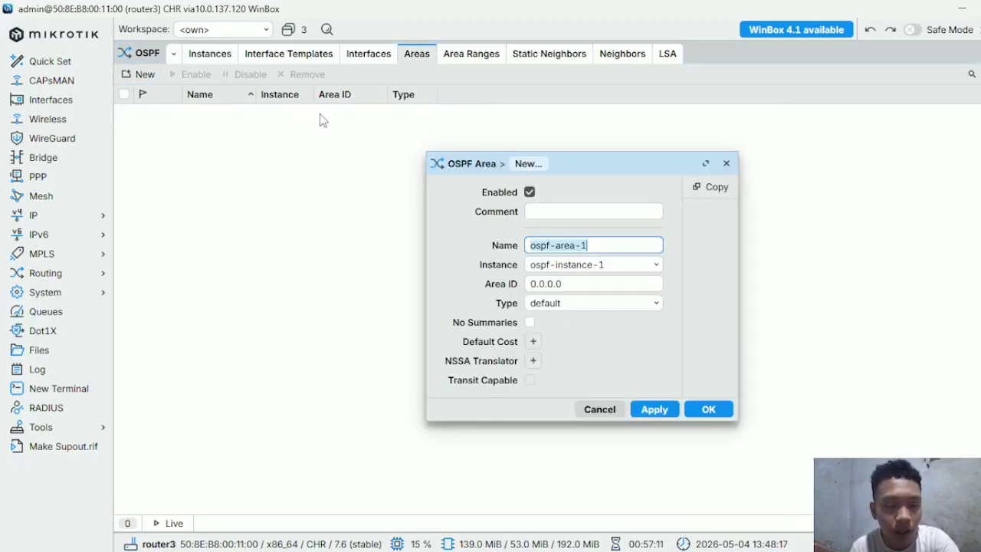
text(backbone)
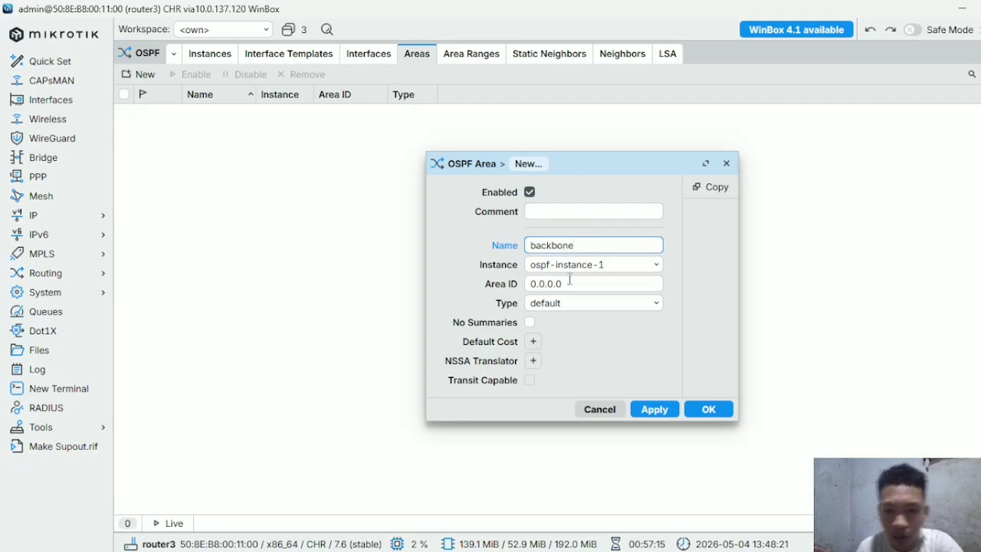
click(644, 409)
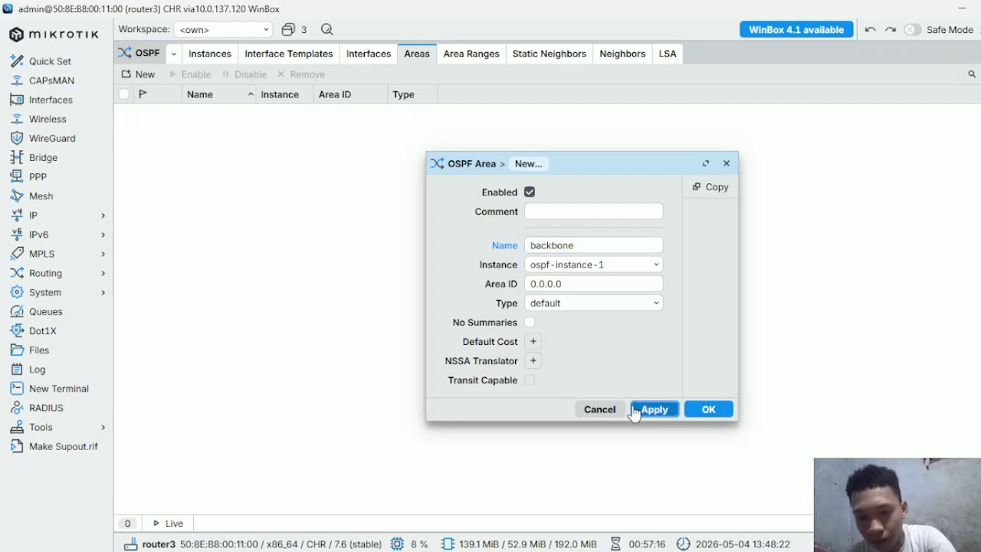
click(703, 409)
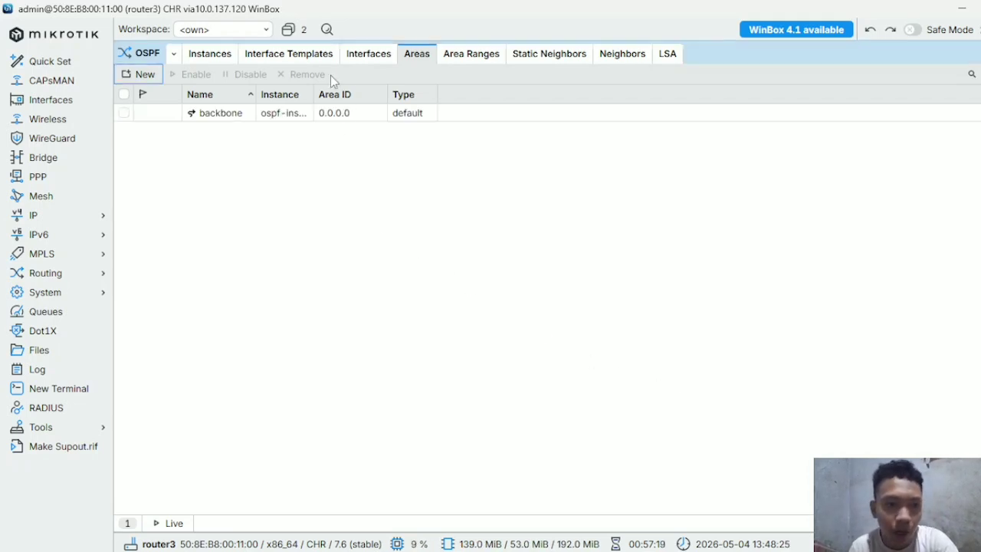
Show router3's OSPF interface templates in a restored window and arrange them beside the Route List for reference
click(299, 61)
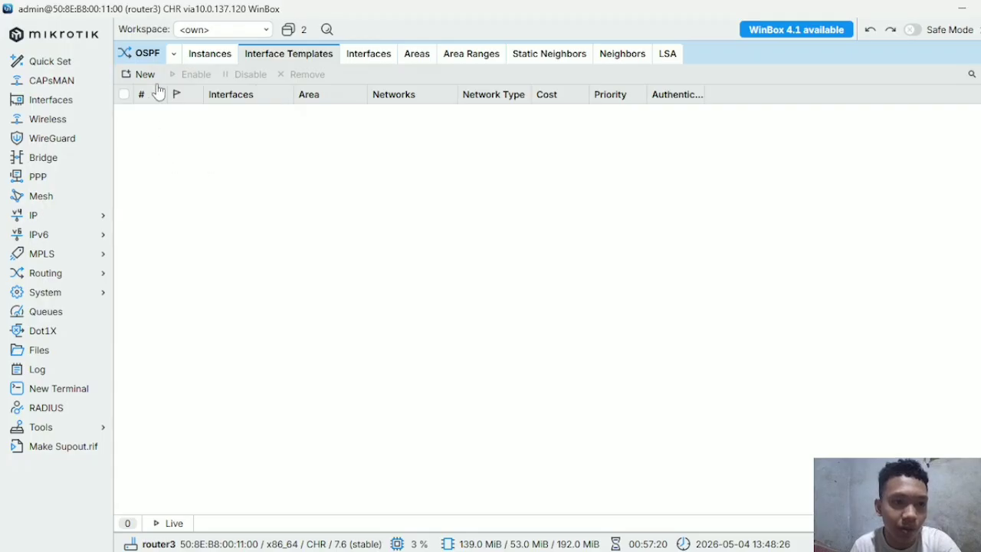
click(140, 74)
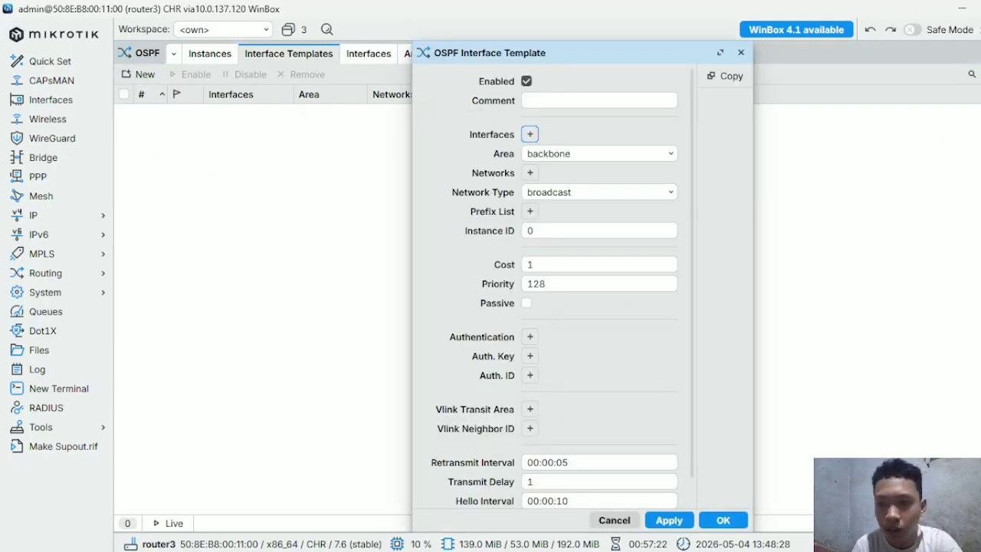
click(979, 53)
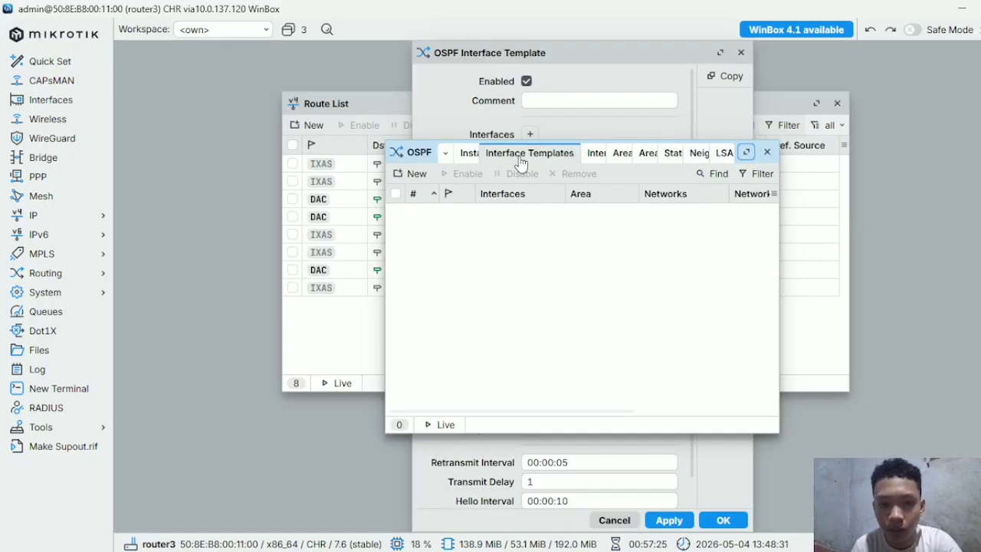
drag(550, 167, 727, 181)
drag(567, 60, 723, 101)
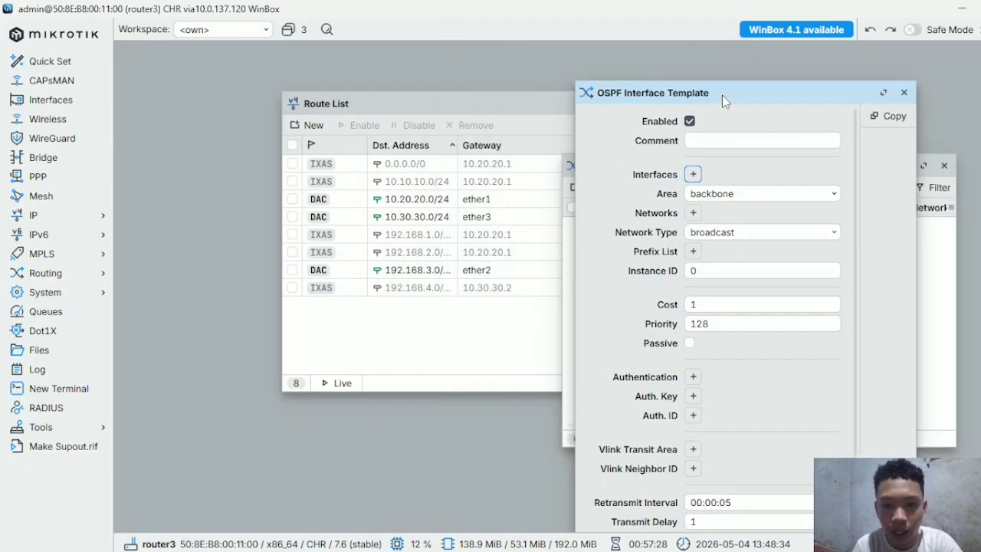
click(939, 231)
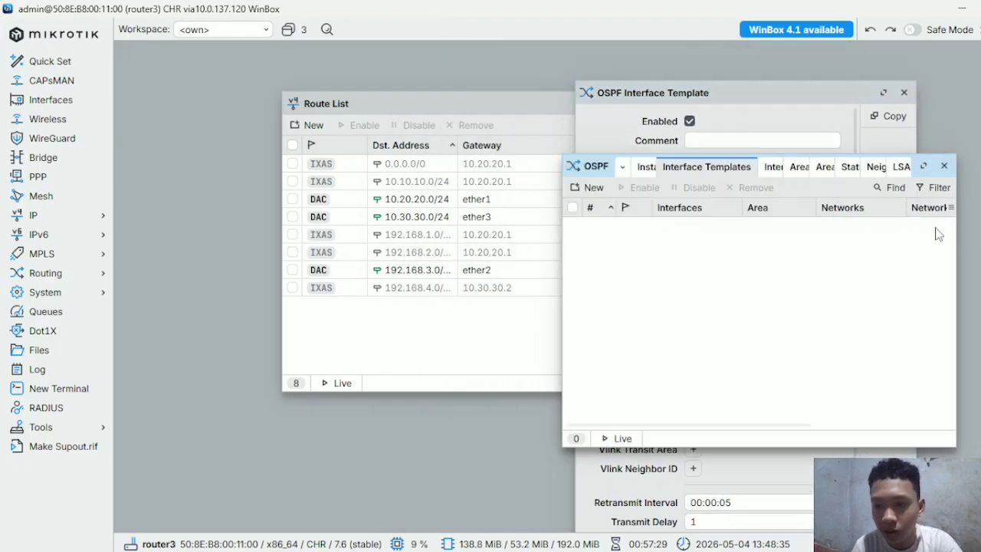
Add an OSPF interface template on router3 in area backbone for network 10.20.20.0/24 with network type broadcast
click(595, 195)
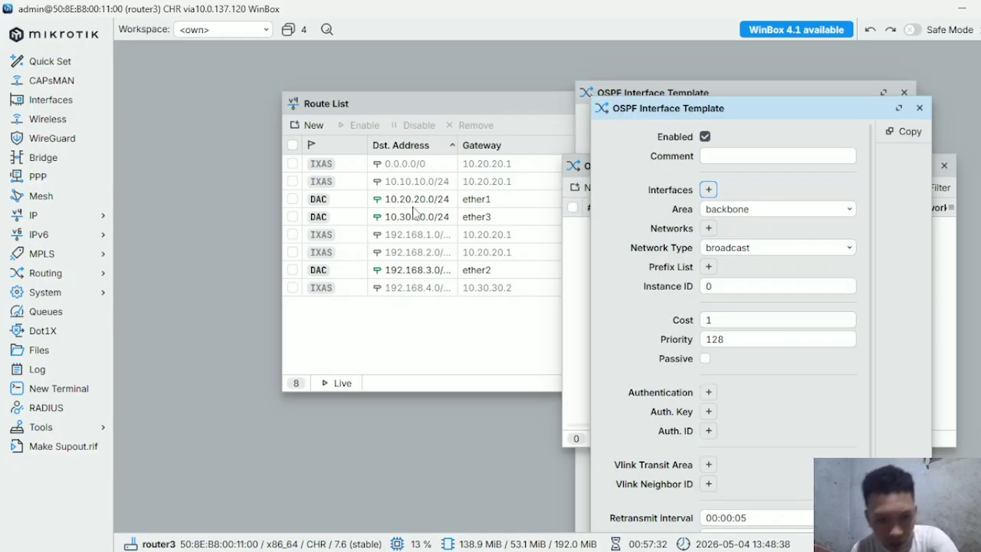
click(708, 228)
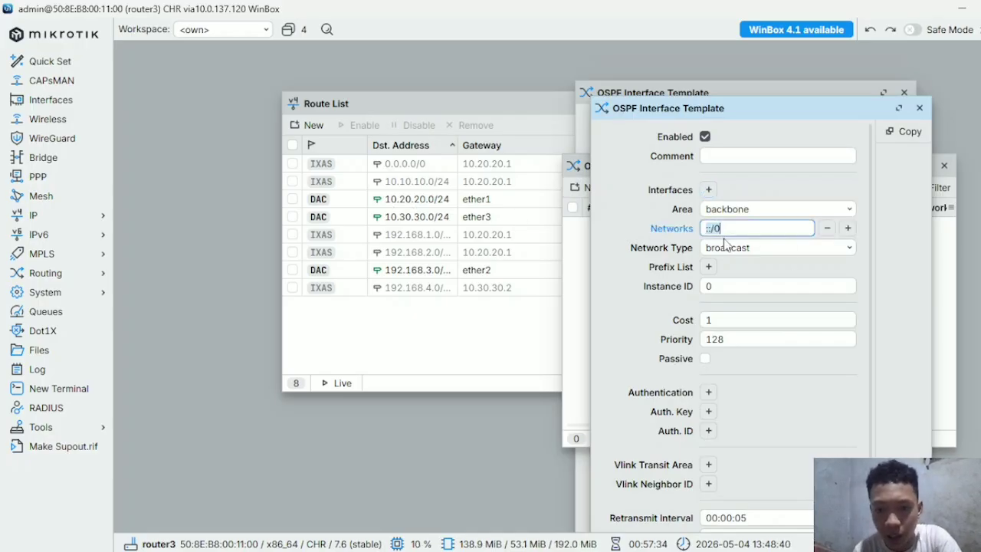
text(10.20.2)
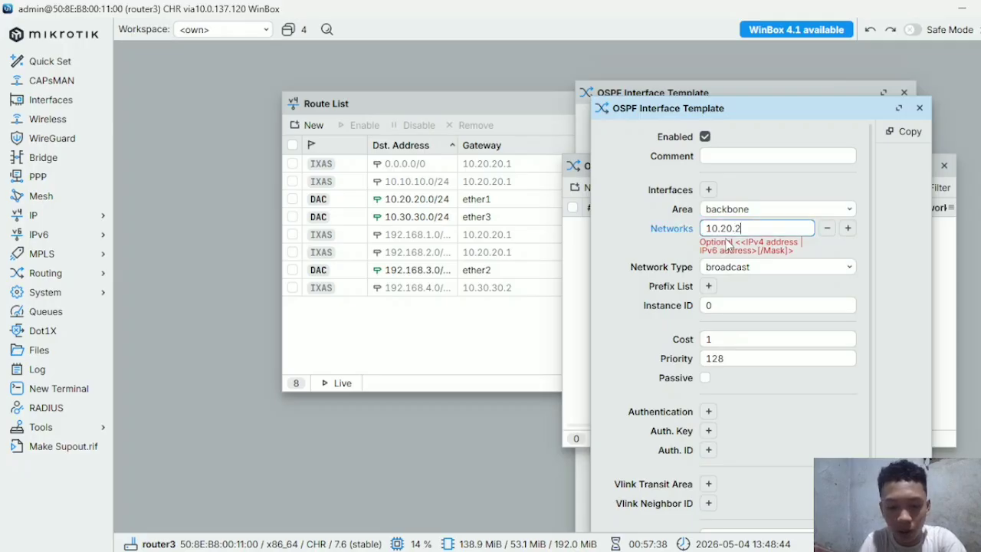
text(0)
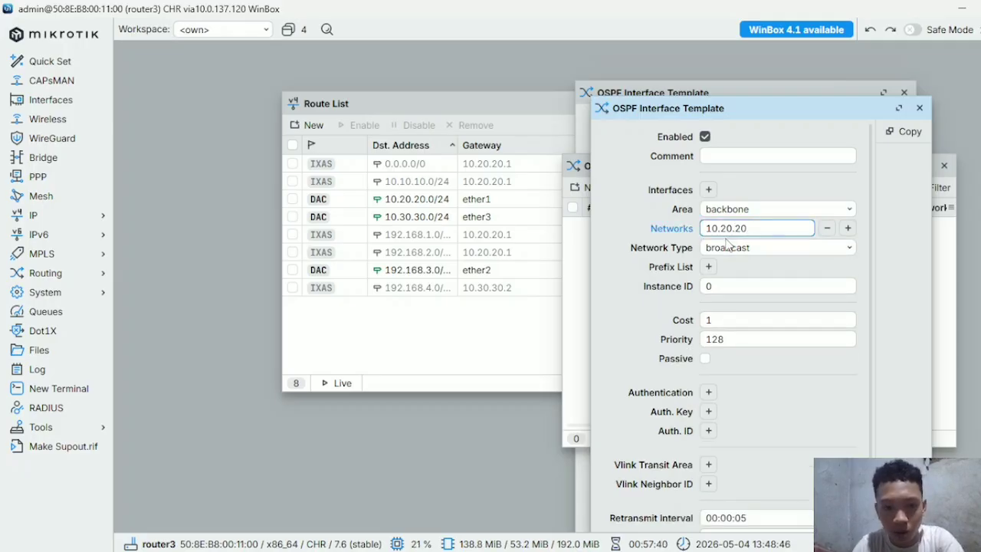
text(.0/)
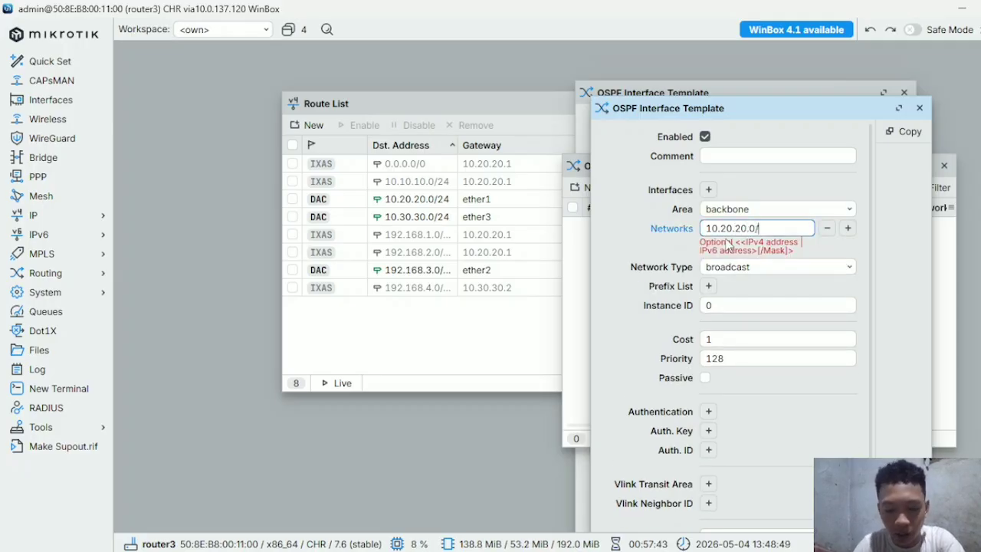
text(24)
drag(721, 108, 686, 6)
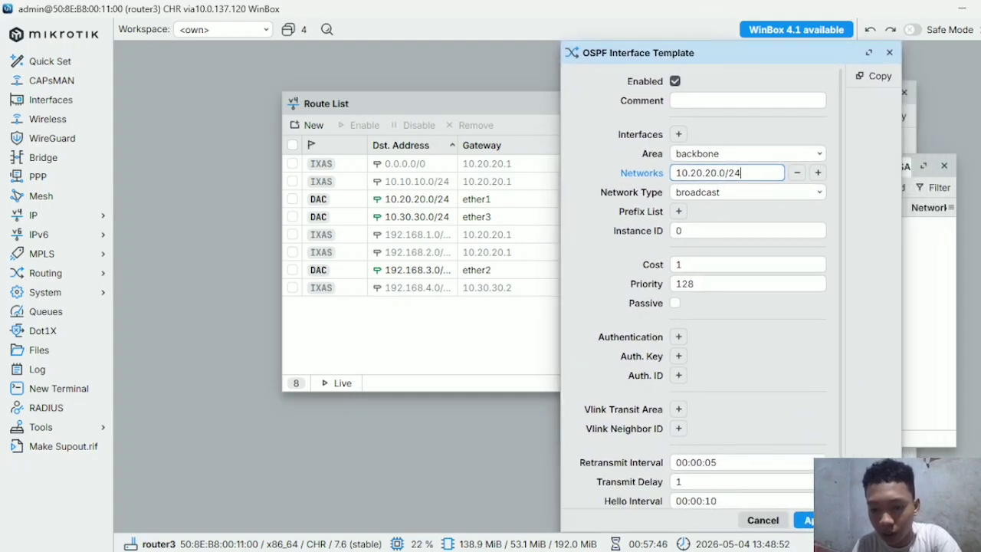
click(817, 519)
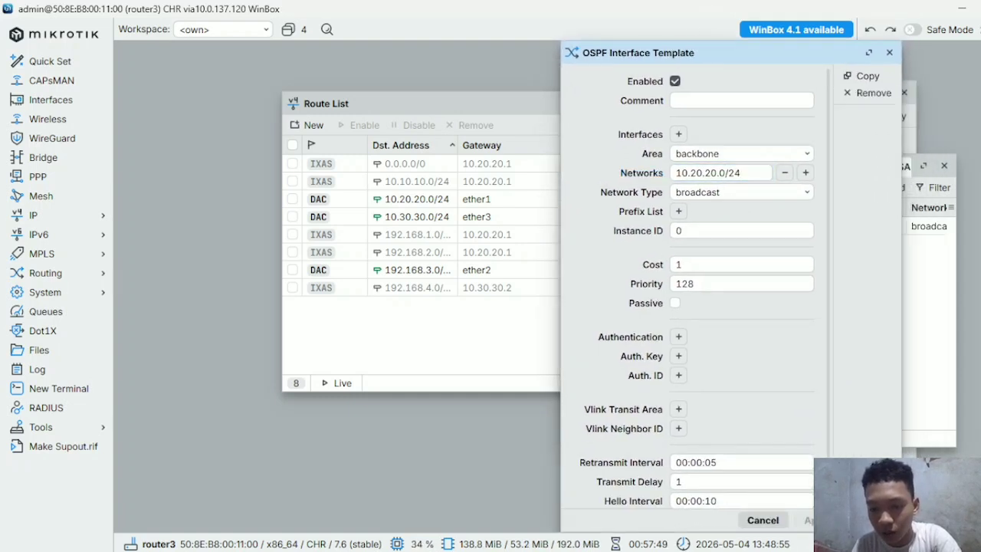
click(870, 519)
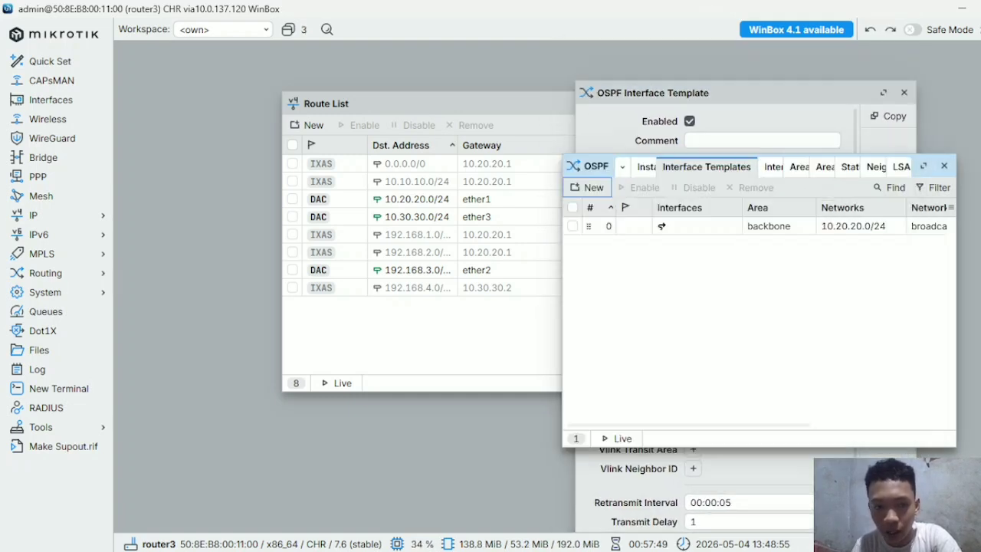
Add an OSPF interface template on router3 in area backbone for network 10.30.30.0/24 with network type broadcast
click(580, 190)
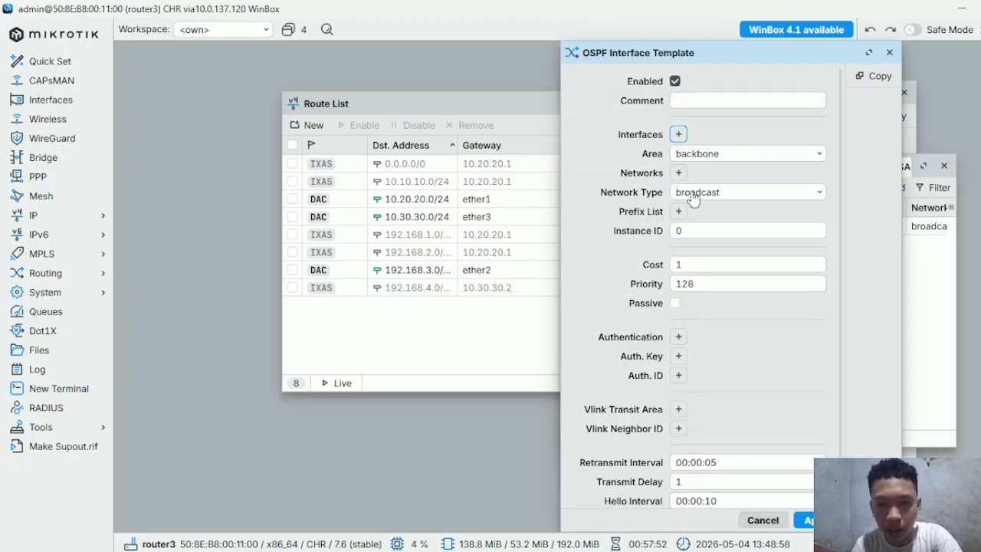
click(678, 173)
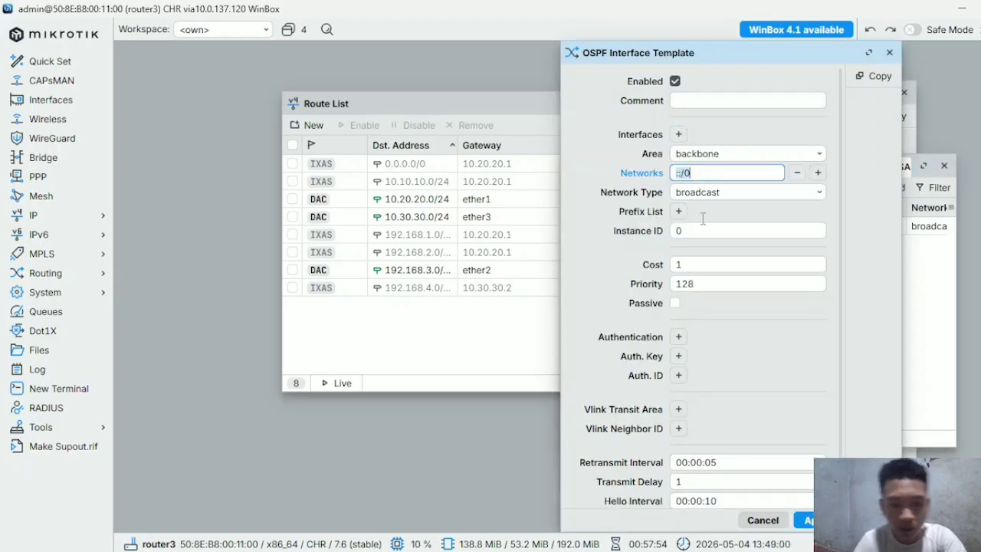
text(10.)
text(3)
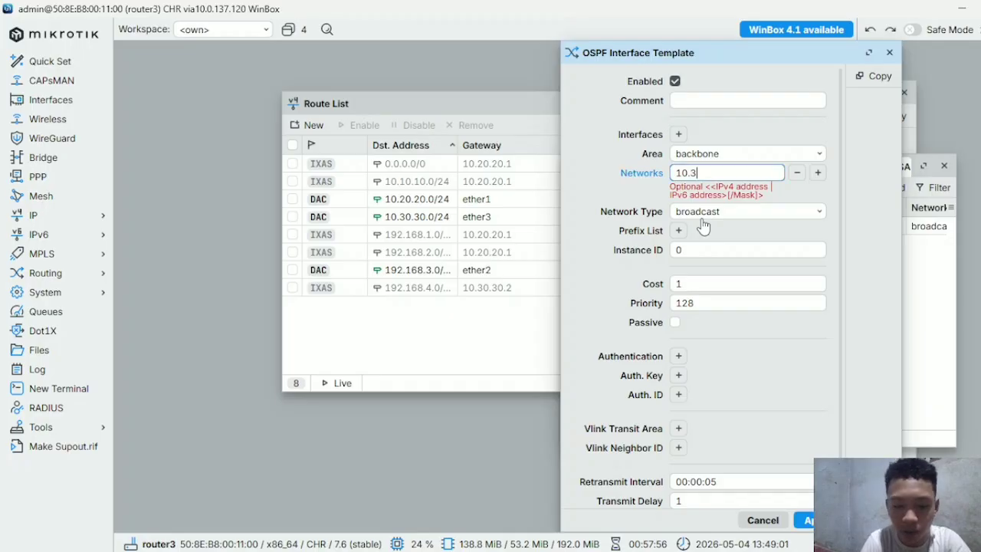
text(0.30.)
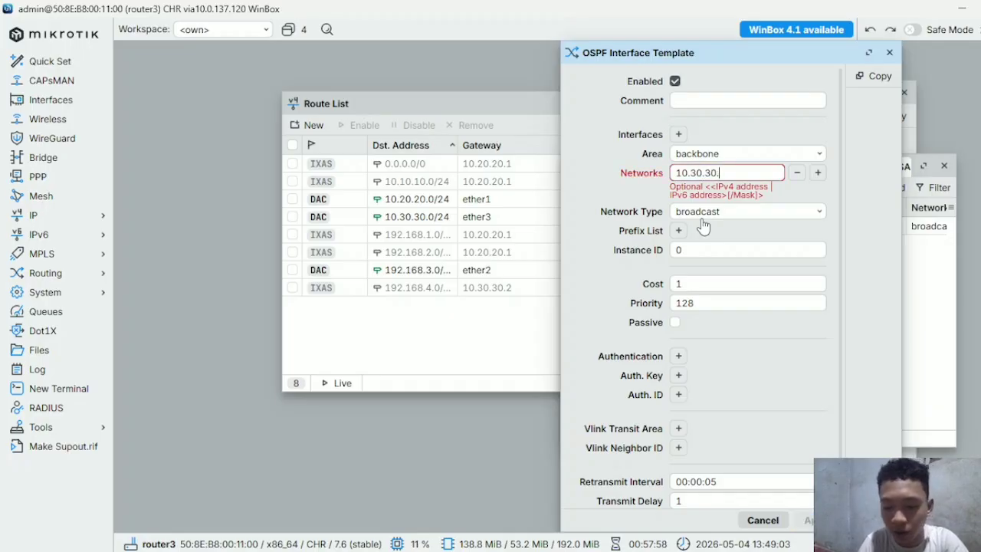
text(0/24)
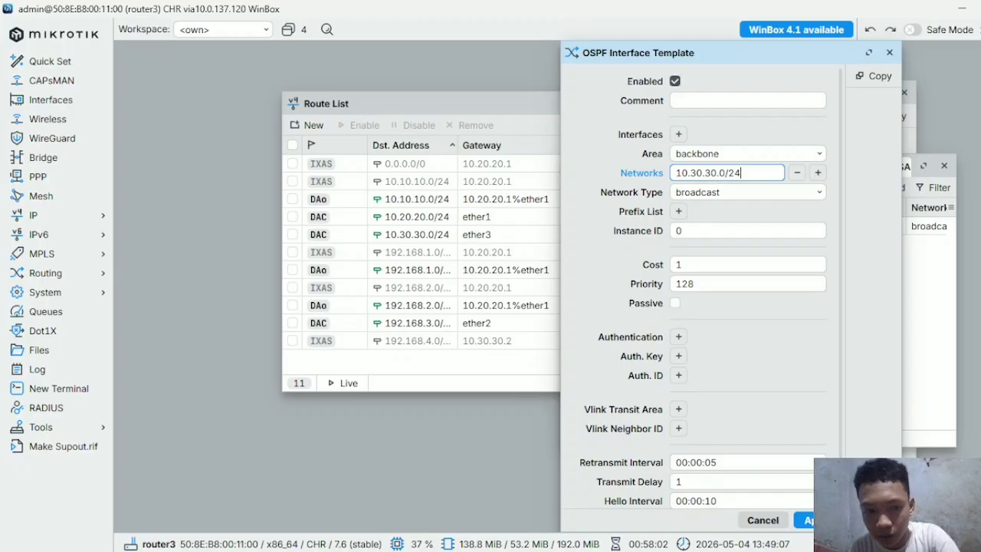
click(806, 519)
click(927, 383)
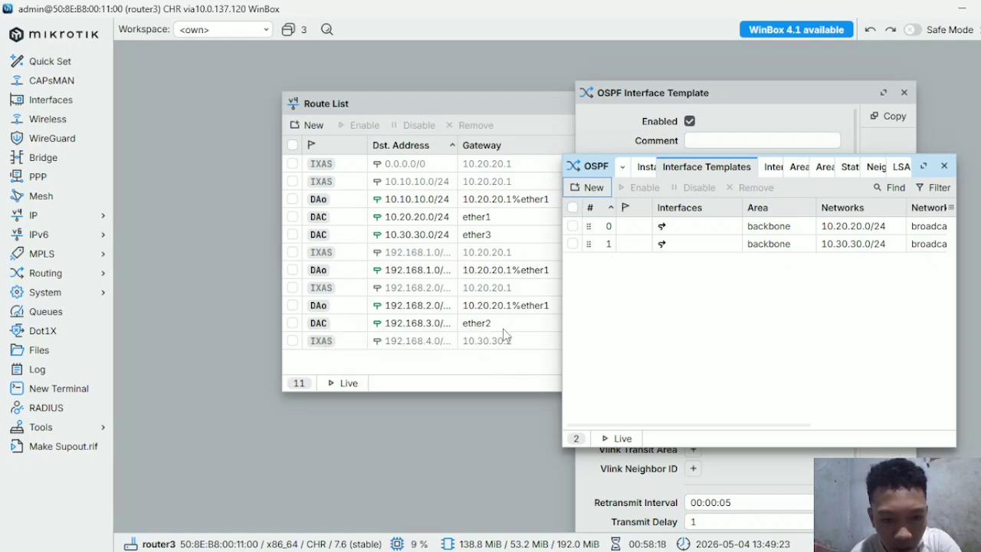
Add a broadcast OSPF interface template on router3 in area backbone for network 192.168.3.0/24, and close the OSPF settings
click(592, 187)
click(678, 174)
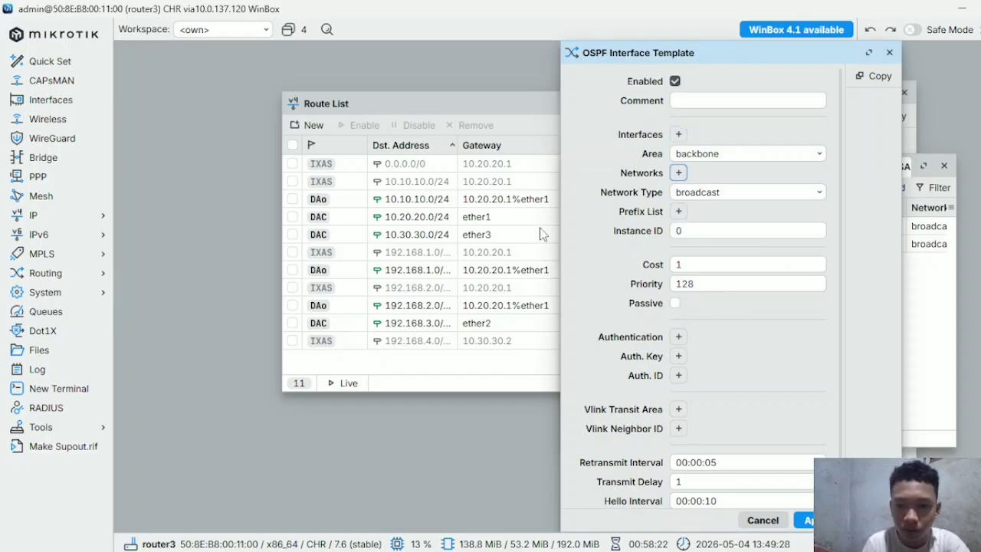
click(678, 173)
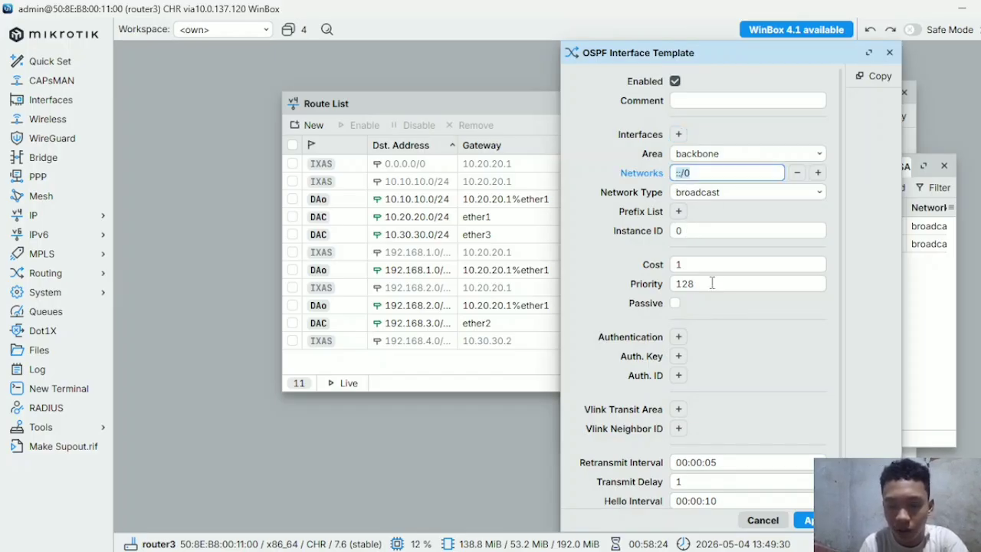
text(192.168)
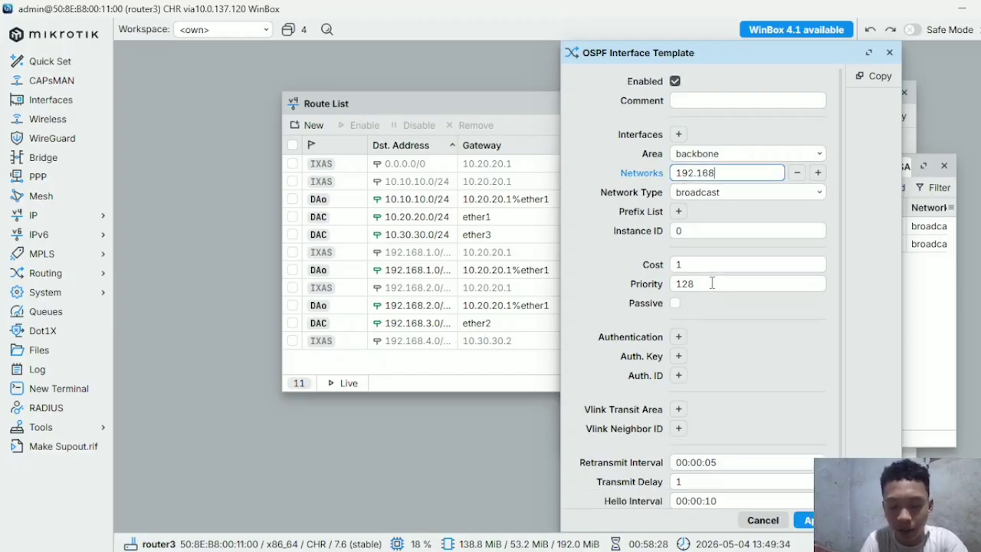
text(.3.0/24)
click(804, 519)
click(763, 520)
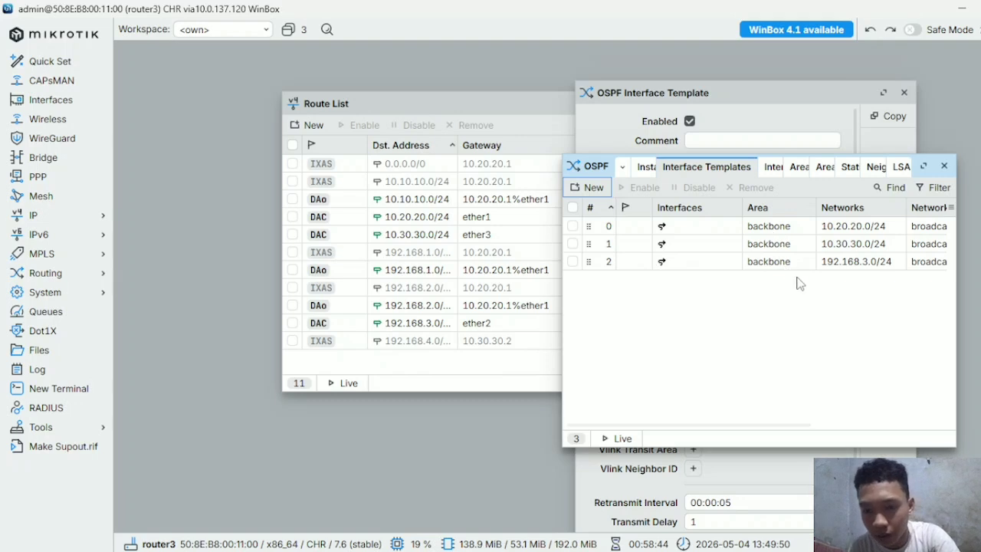
click(944, 167)
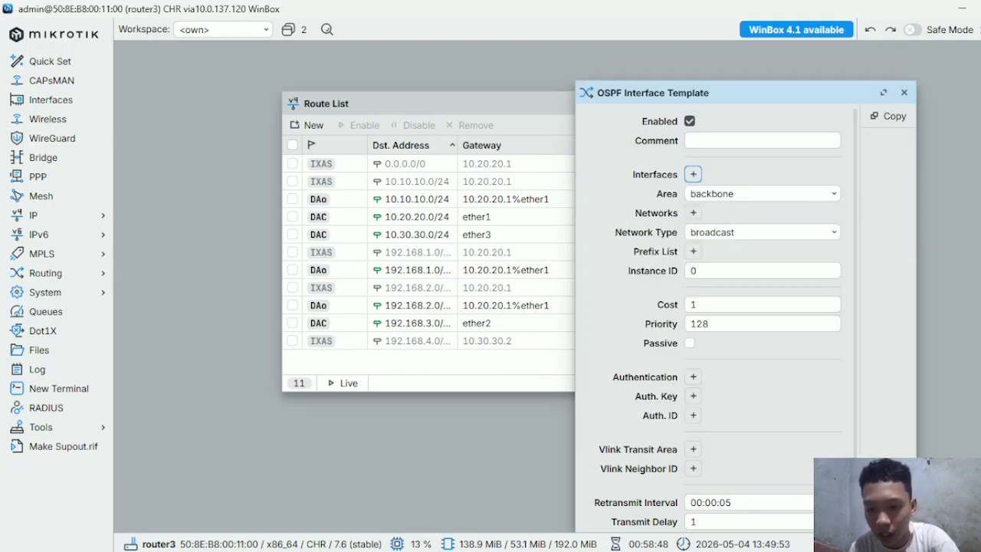
Switch to the router4 session, show its IP Route List and move it aside for reference
mouse_move(711, 550)
click(954, 494)
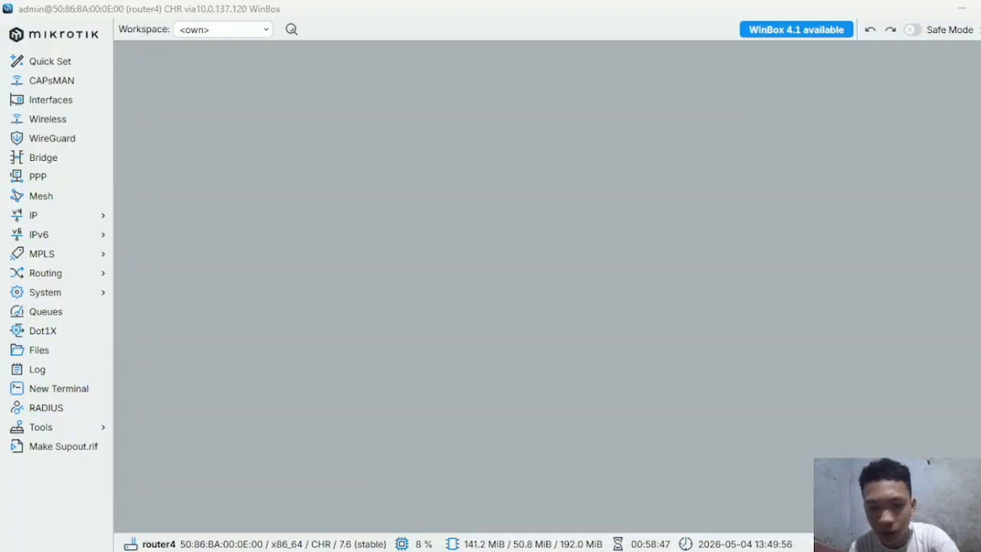
click(84, 223)
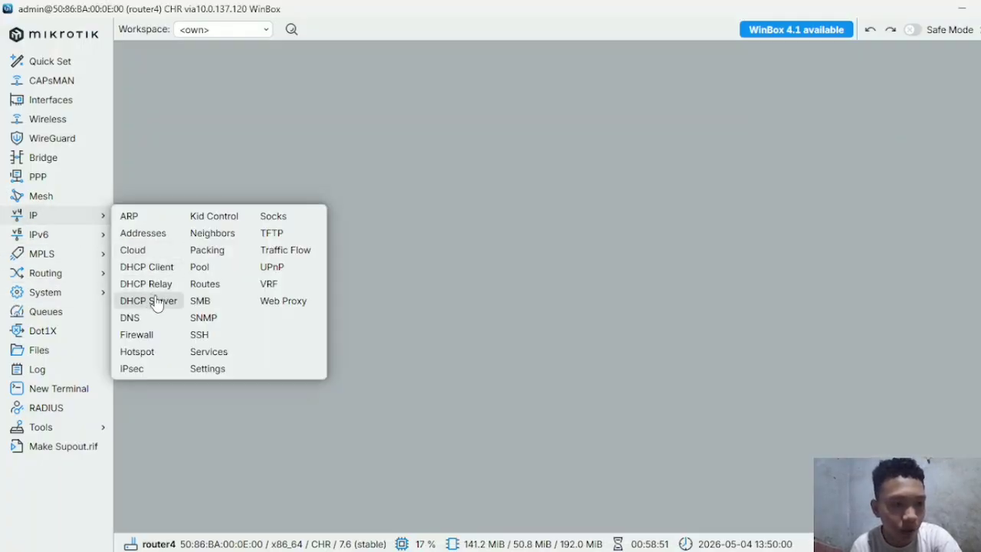
click(202, 289)
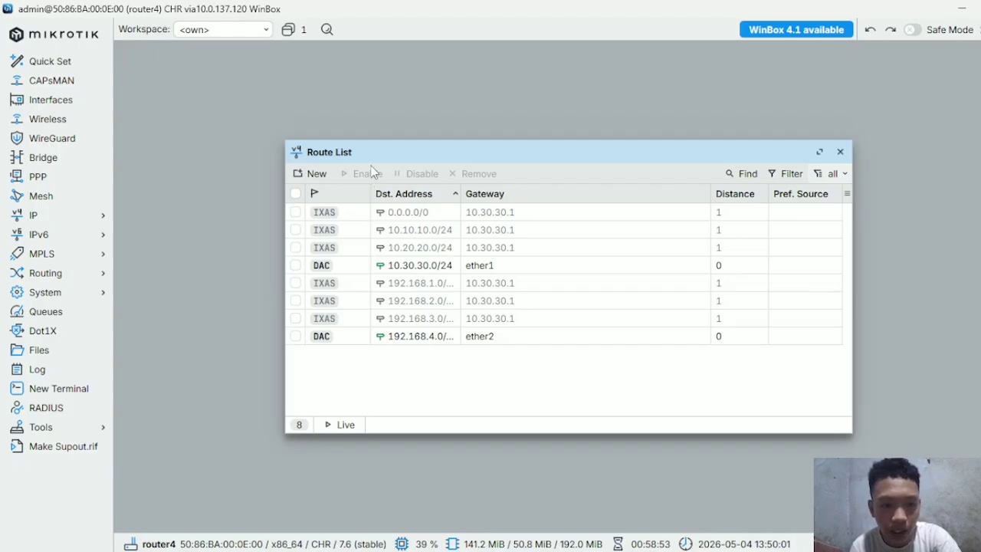
drag(352, 157, 231, 134)
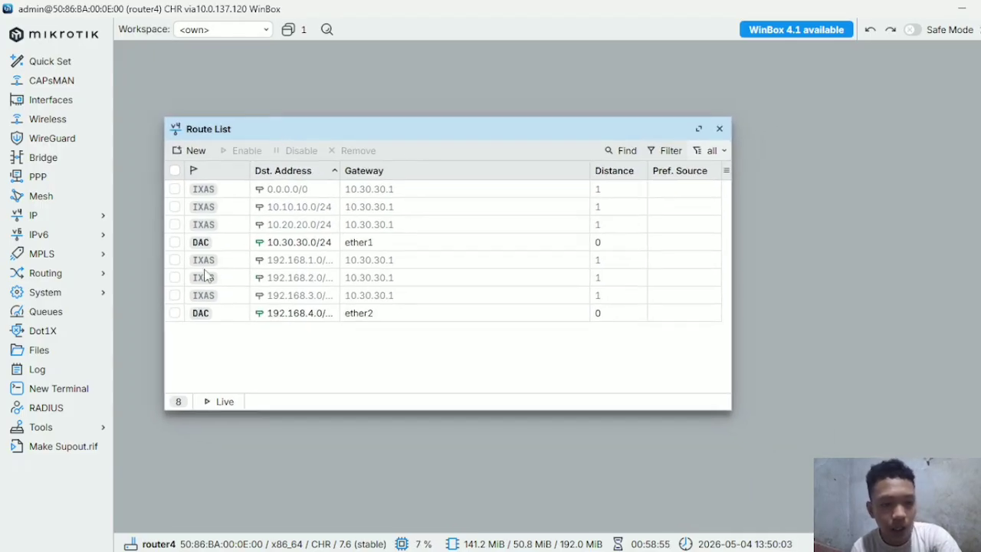
Show router4's OSPF settings and create an OSPF instance named ospf-instance-1 with the default version 2, VRF main and router ID main
click(68, 277)
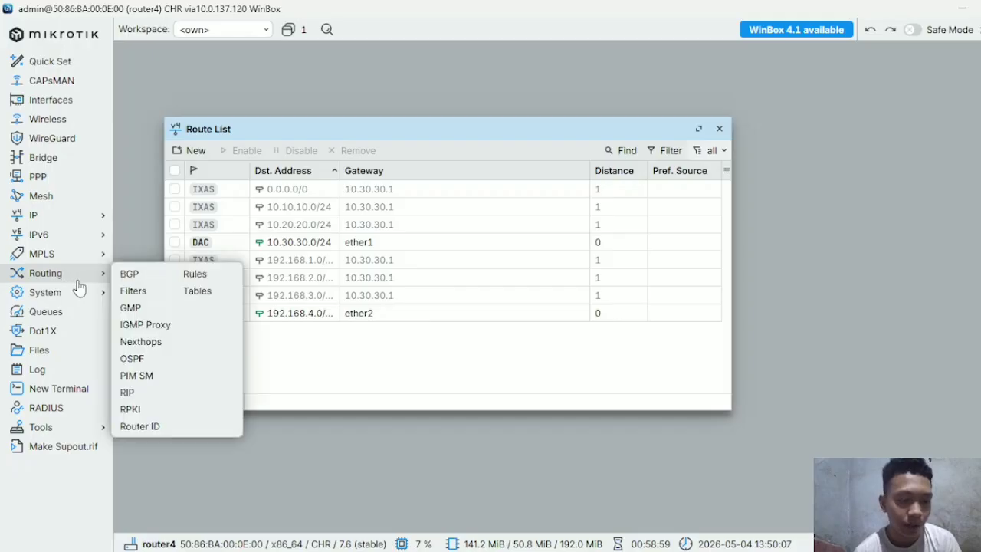
click(164, 358)
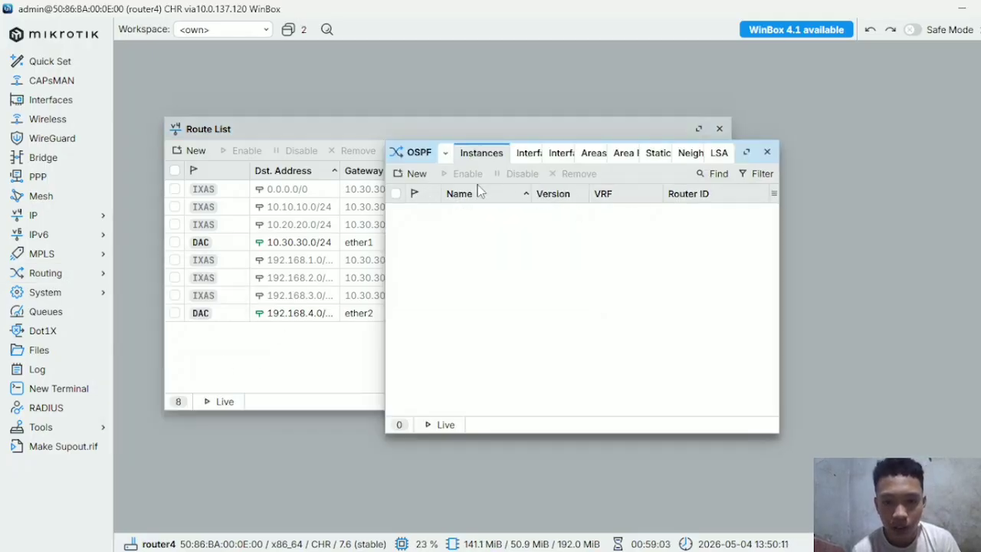
click(414, 174)
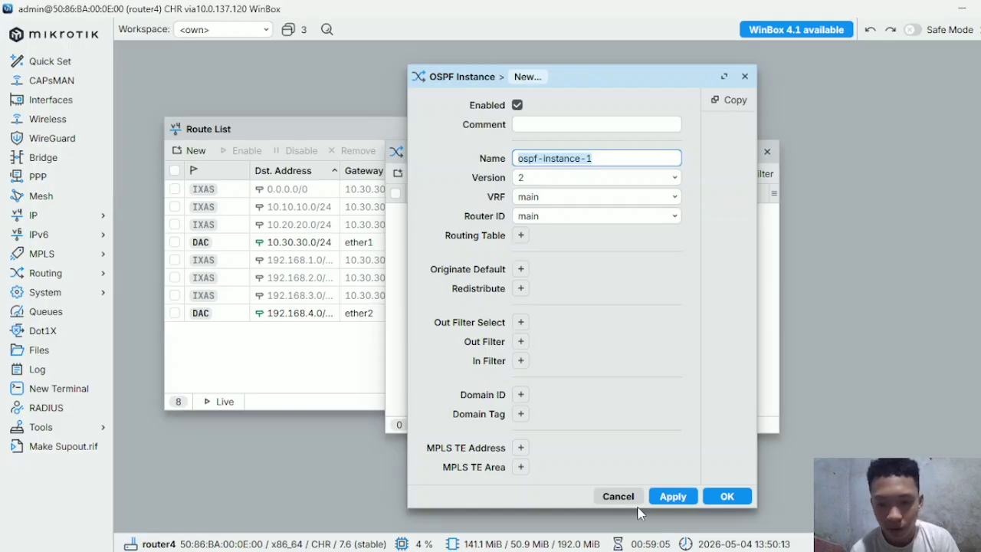
click(669, 496)
click(726, 496)
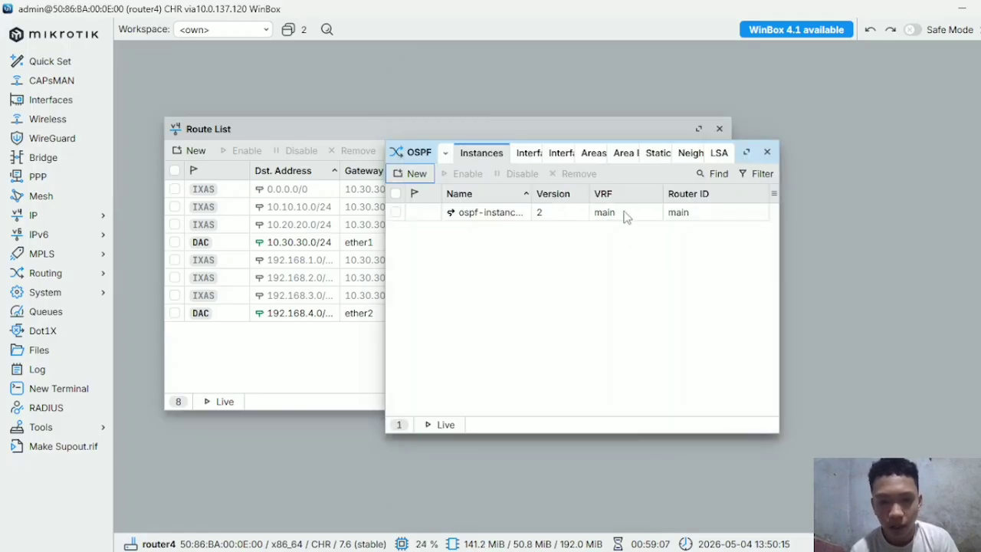
Create an OSPF area named backbone on router4, using ospf-instance-1, area ID 0.0.0.0 and type default
click(591, 156)
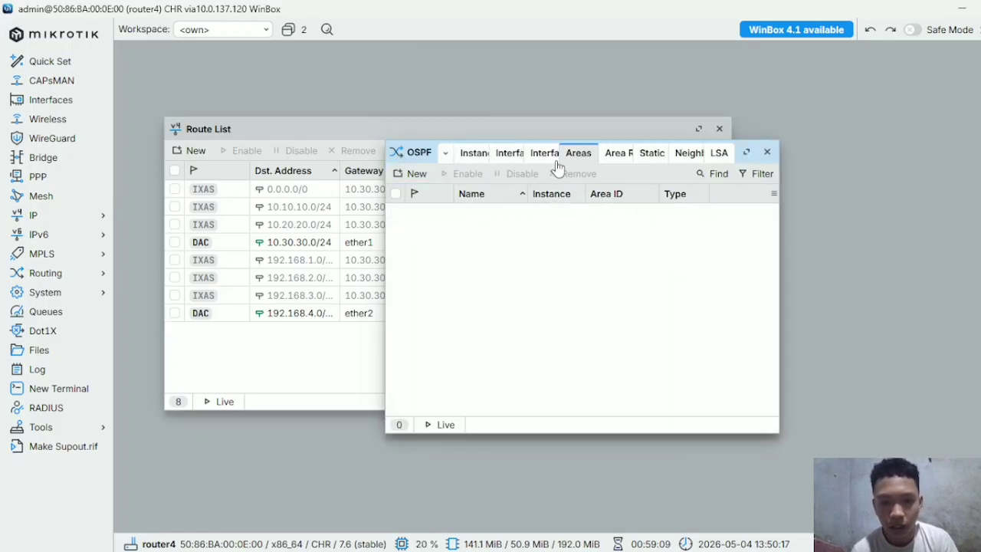
click(417, 174)
text(b)
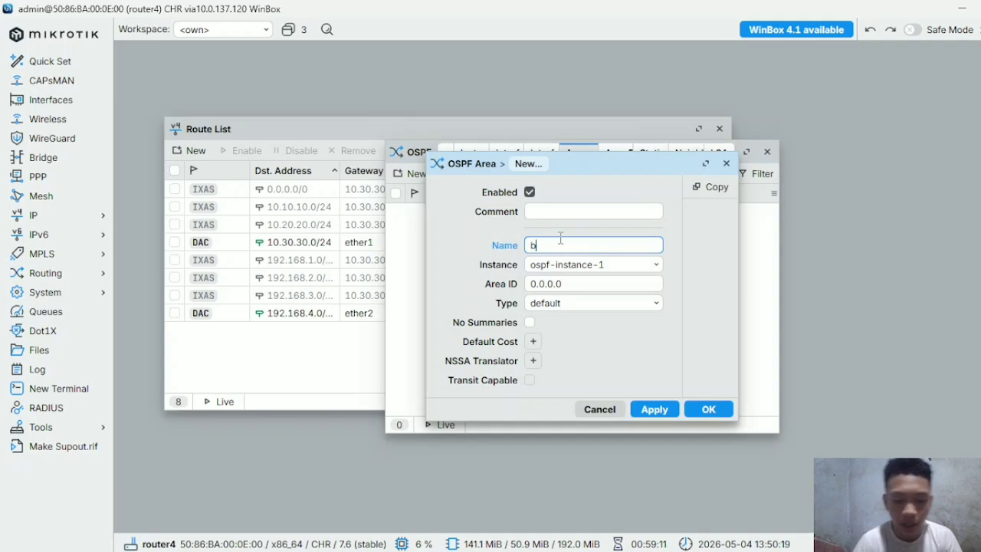
text(ackbone)
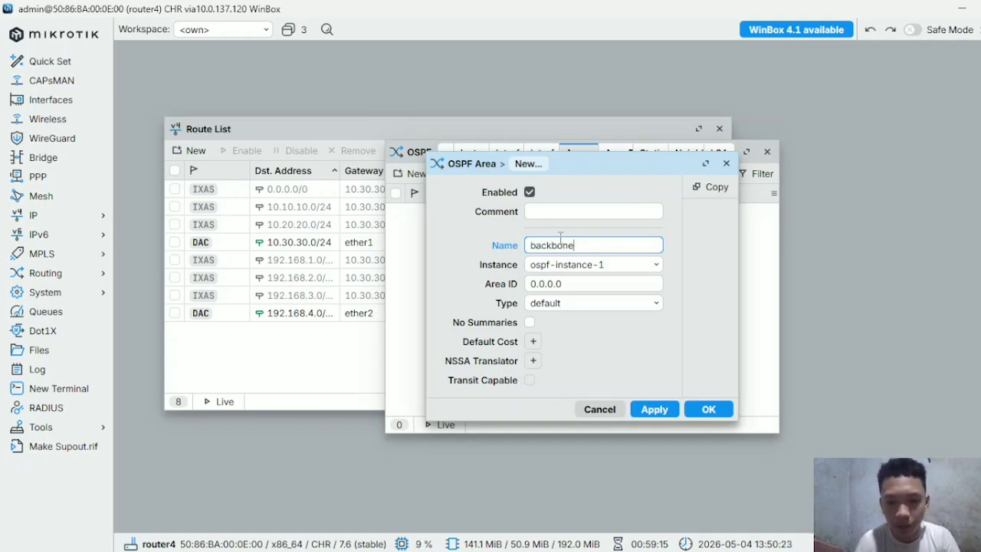
click(654, 408)
key(Return)
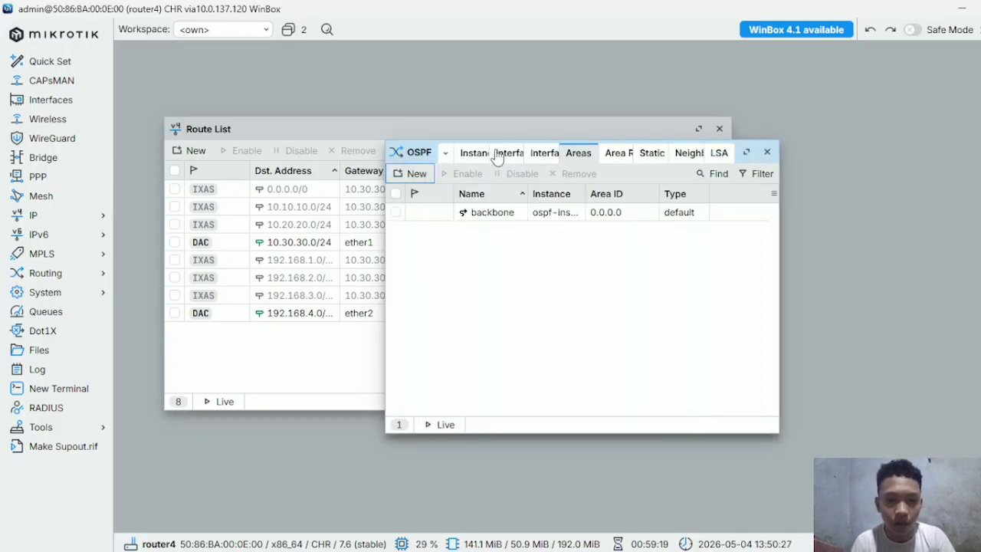
Add an OSPF interface template on router4 in area backbone for network 10.30.30.0/24 with network type broadcast and no interface specified
click(518, 158)
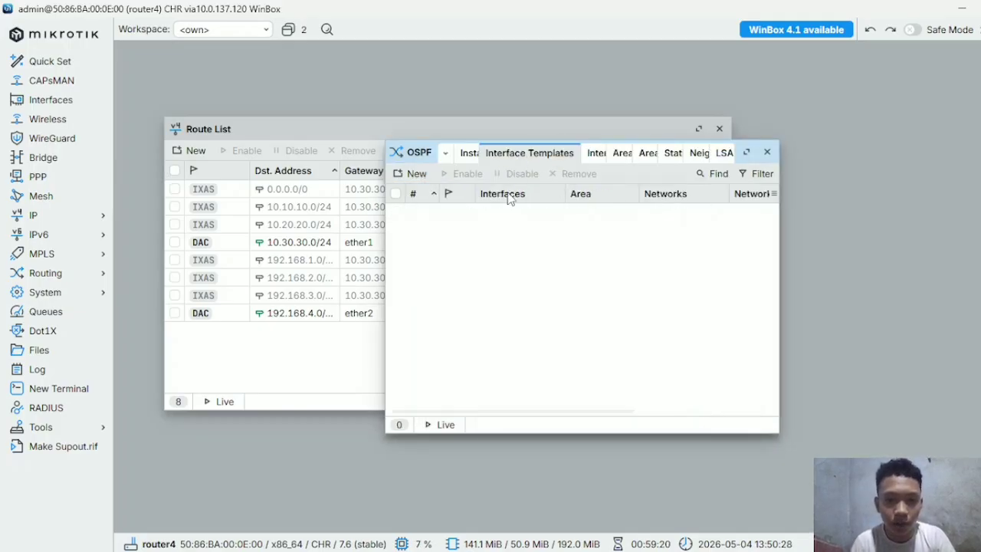
click(418, 175)
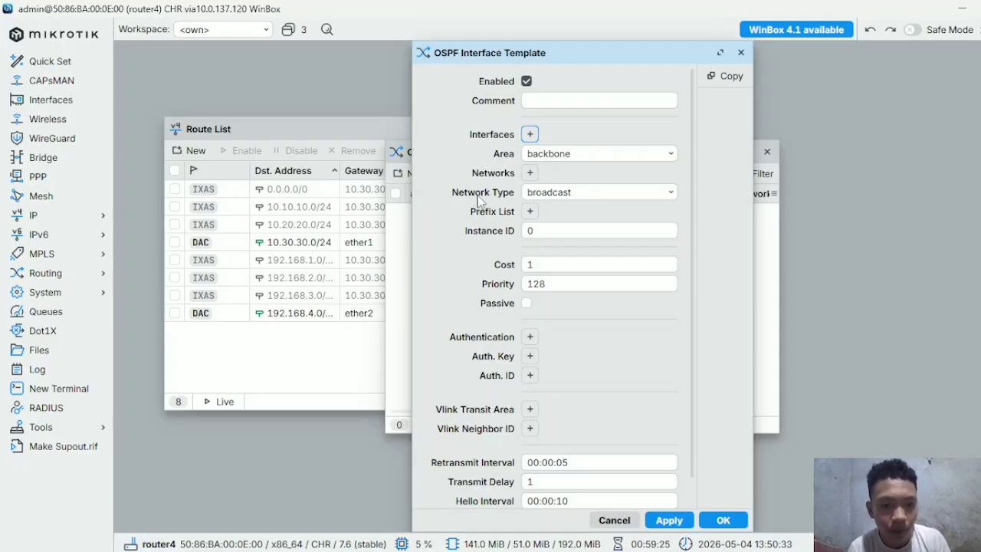
click(529, 136)
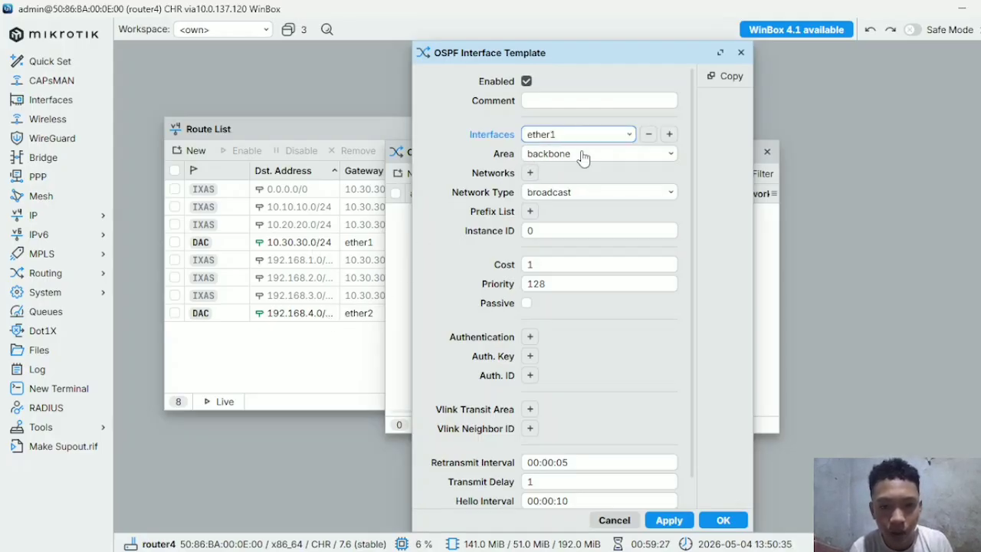
click(648, 137)
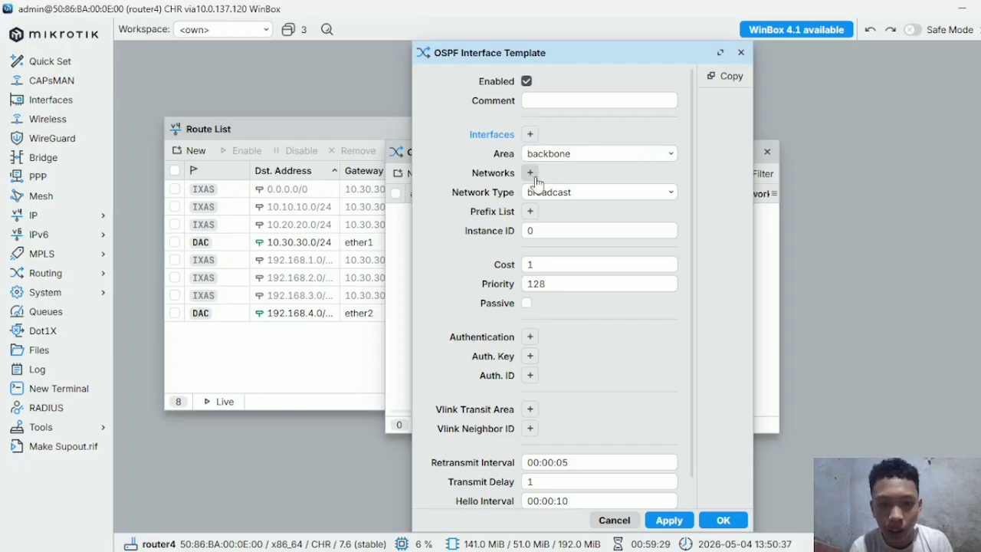
click(531, 173)
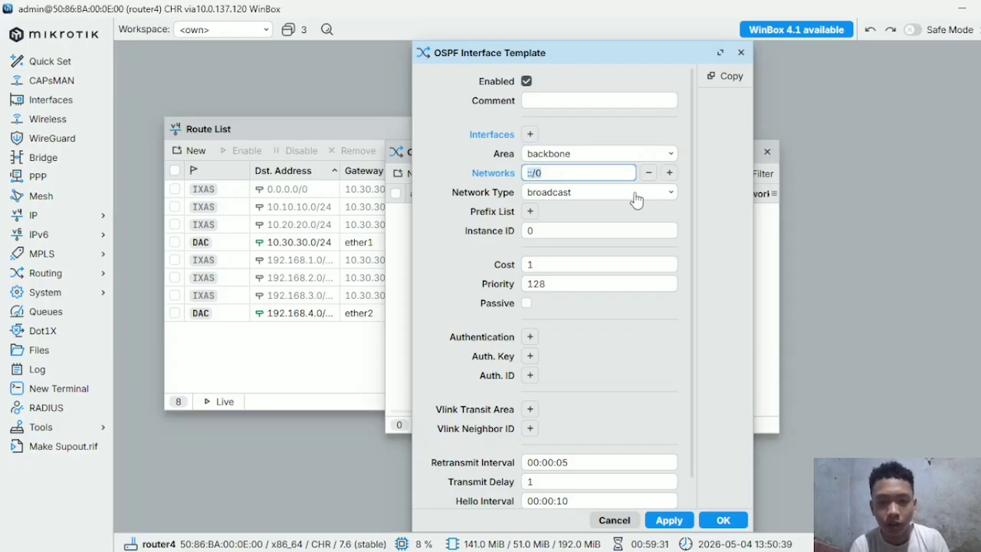
text(1)
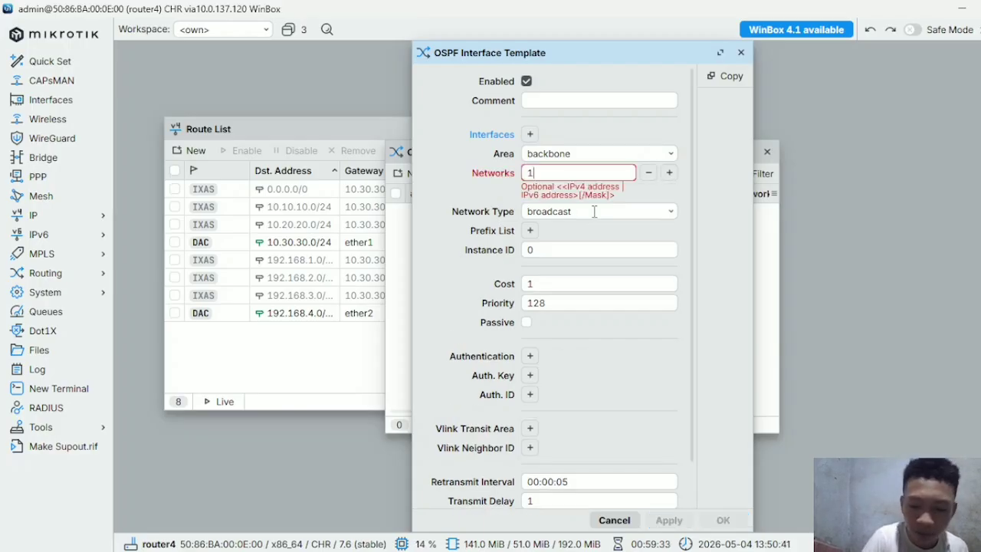
text(0.30.30.)
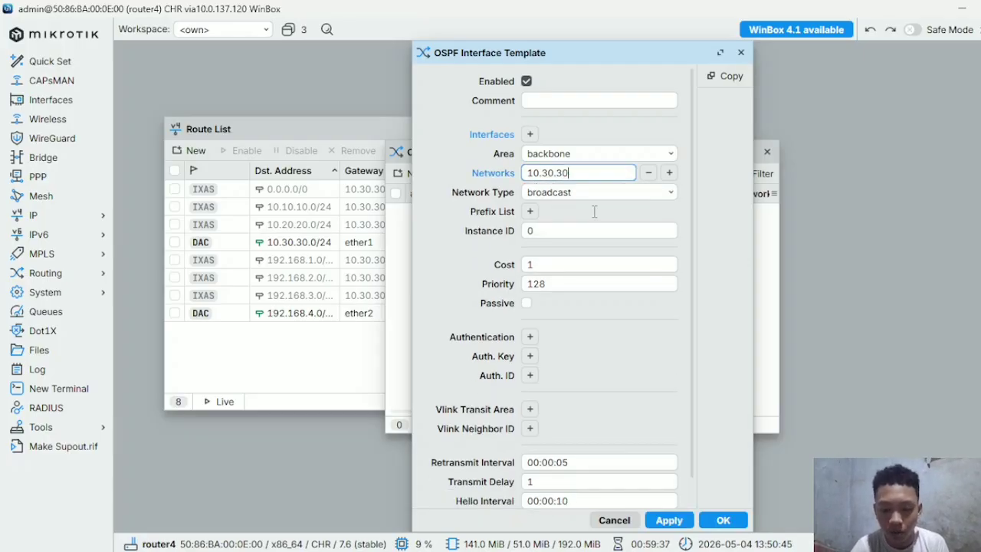
text(0/24)
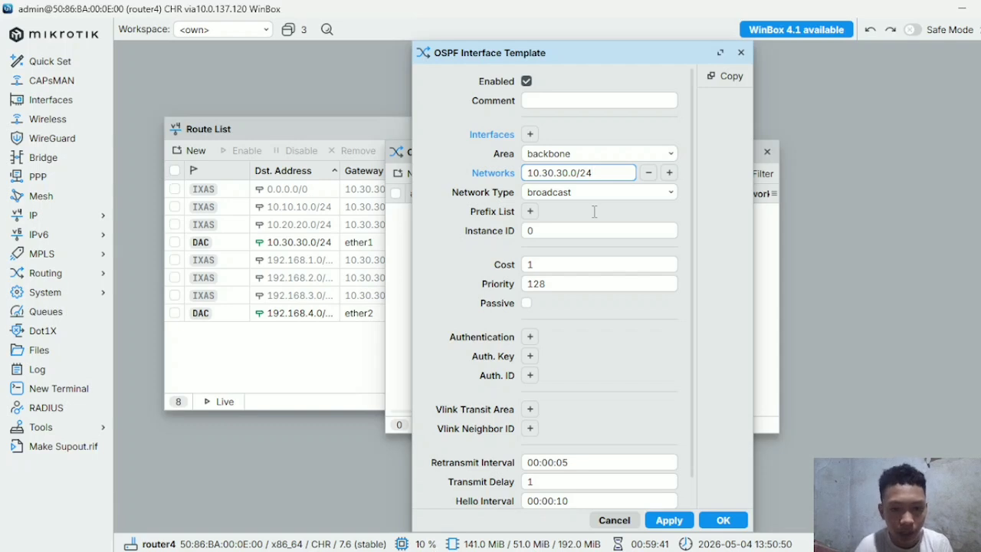
click(668, 520)
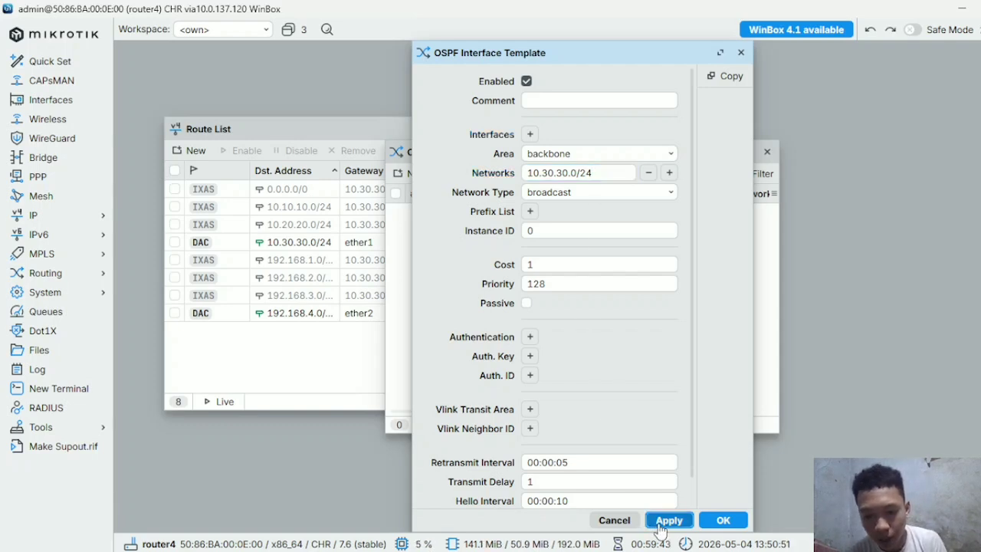
click(723, 521)
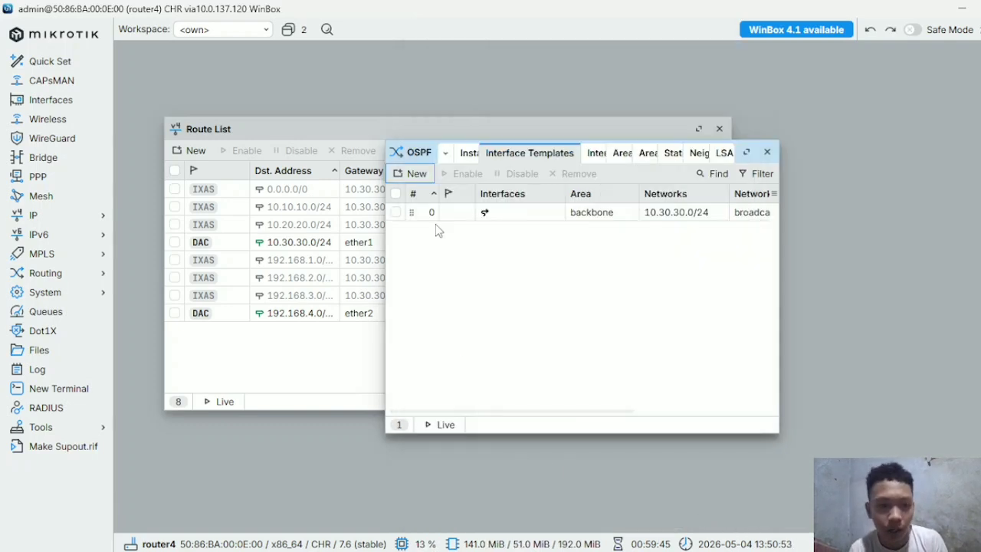
Add an OSPF interface template in area backbone for network 192.168.4.0/24, type broadcast, and close the OSPF and Route List windows
click(417, 174)
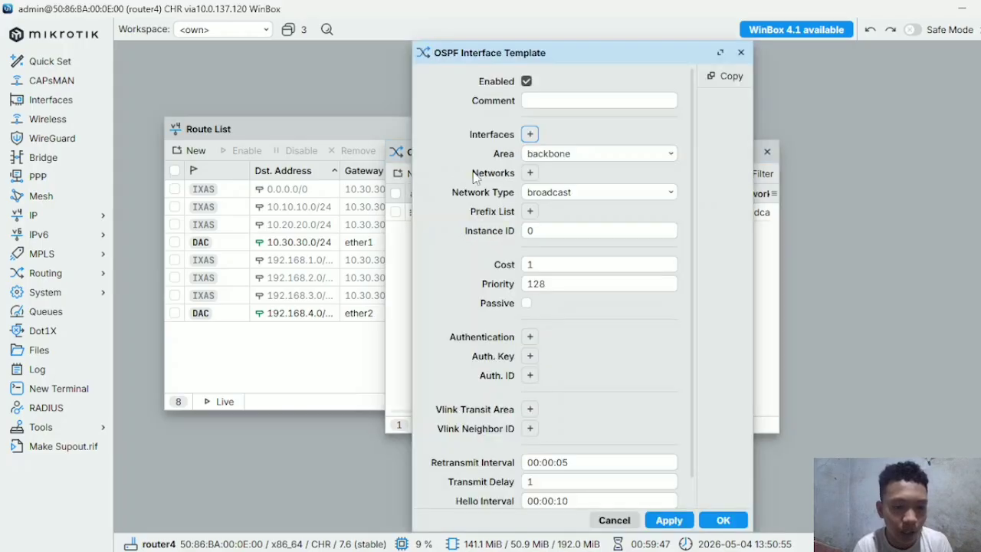
click(529, 173)
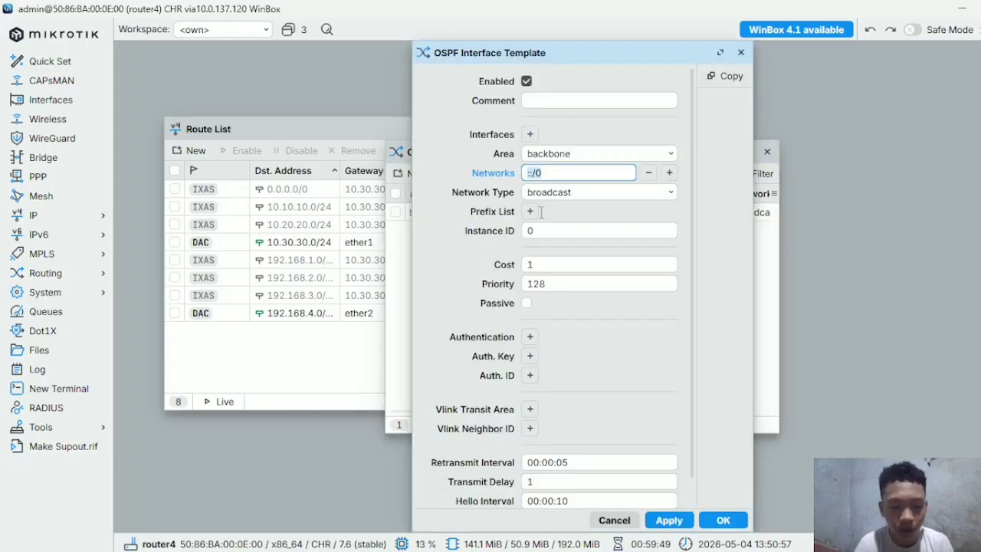
text(192.)
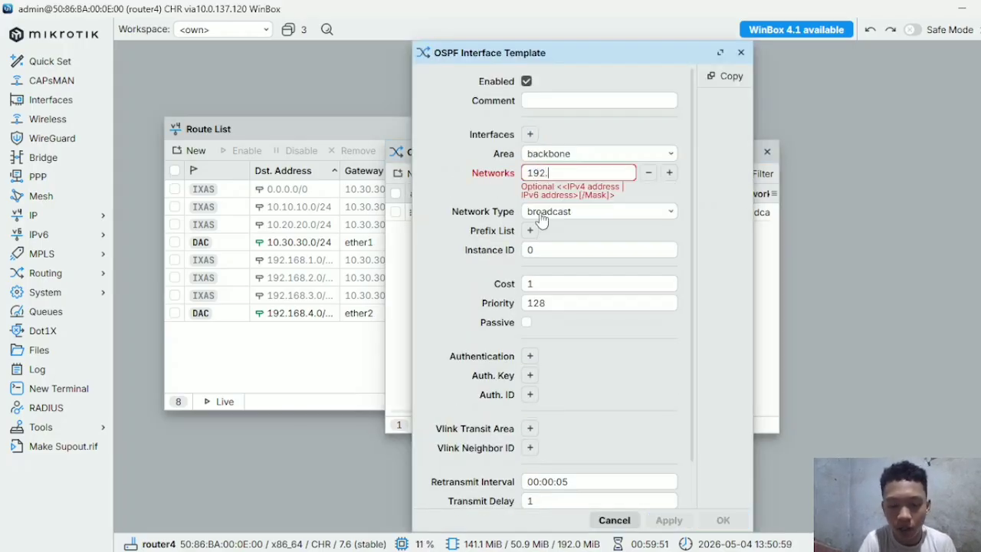
text(168)
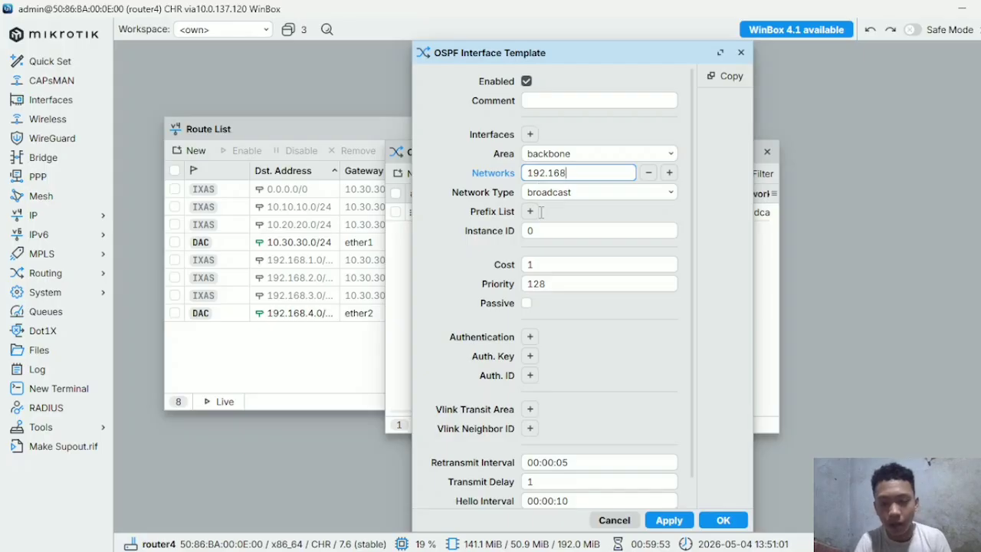
text(.4.0/24)
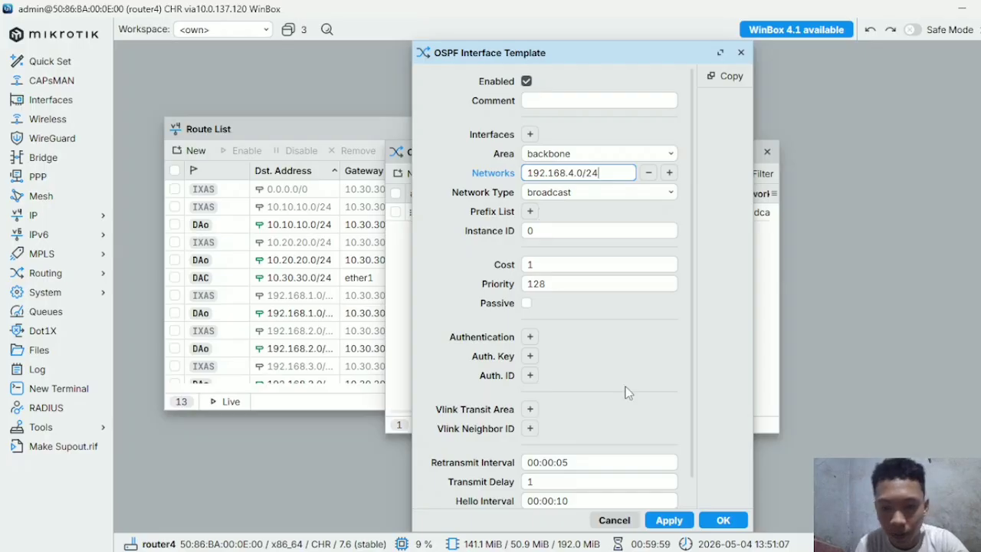
click(668, 519)
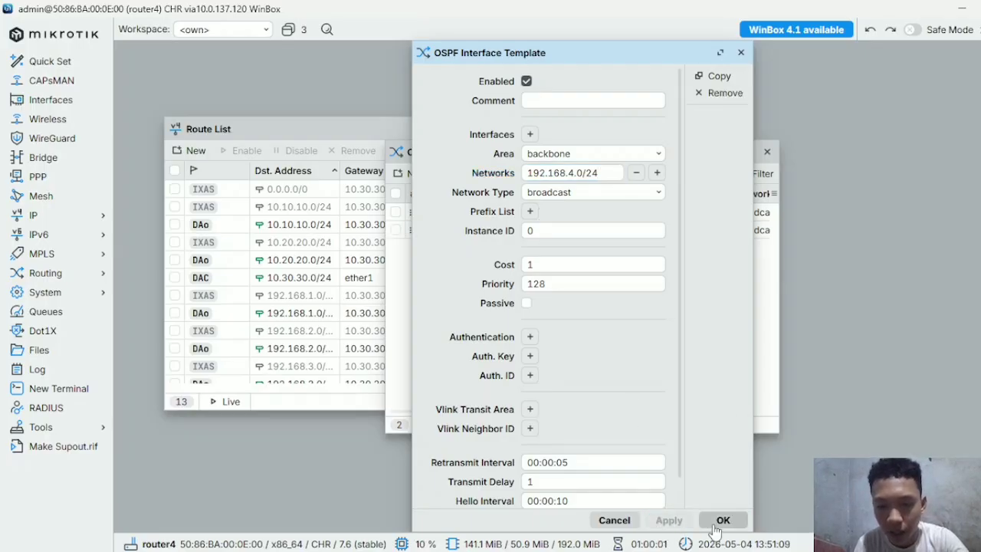
click(720, 520)
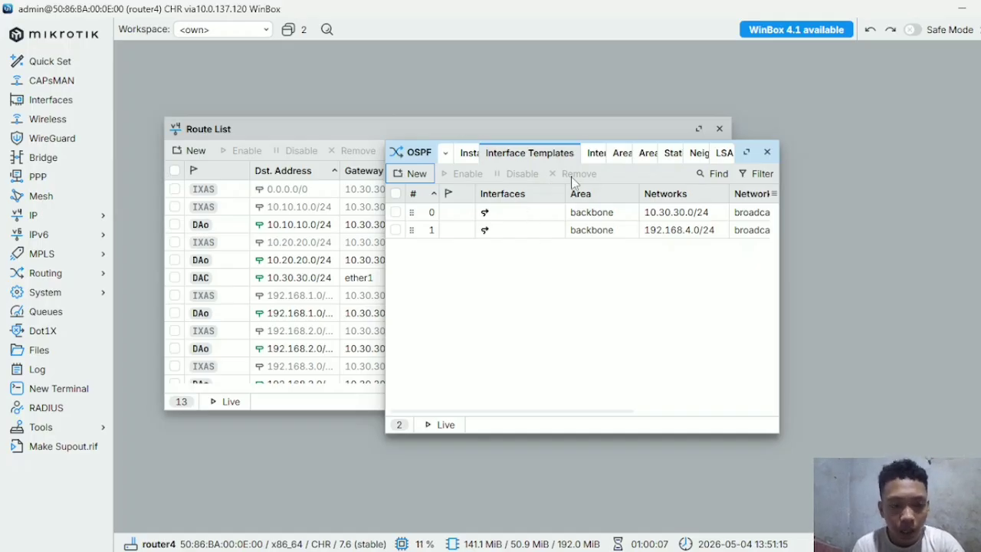
click(767, 152)
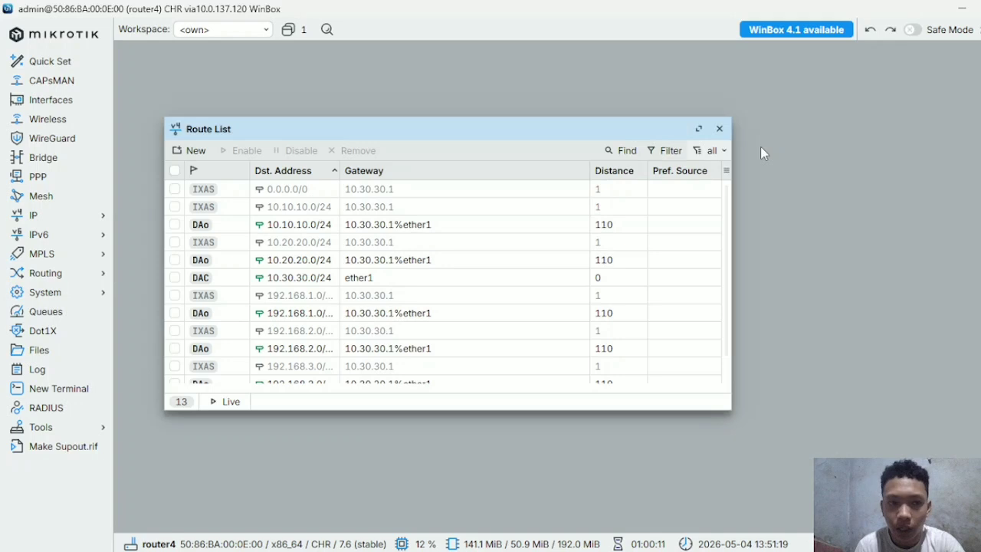
click(719, 129)
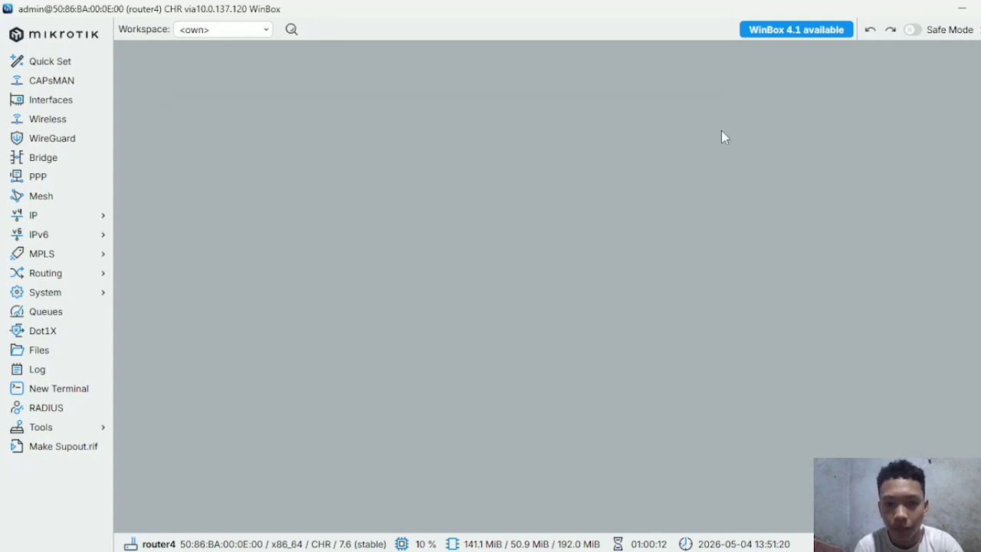
Open a terminal on router4, skip the password change, and ping 10.10.10.1, stopping after a few replies
click(48, 393)
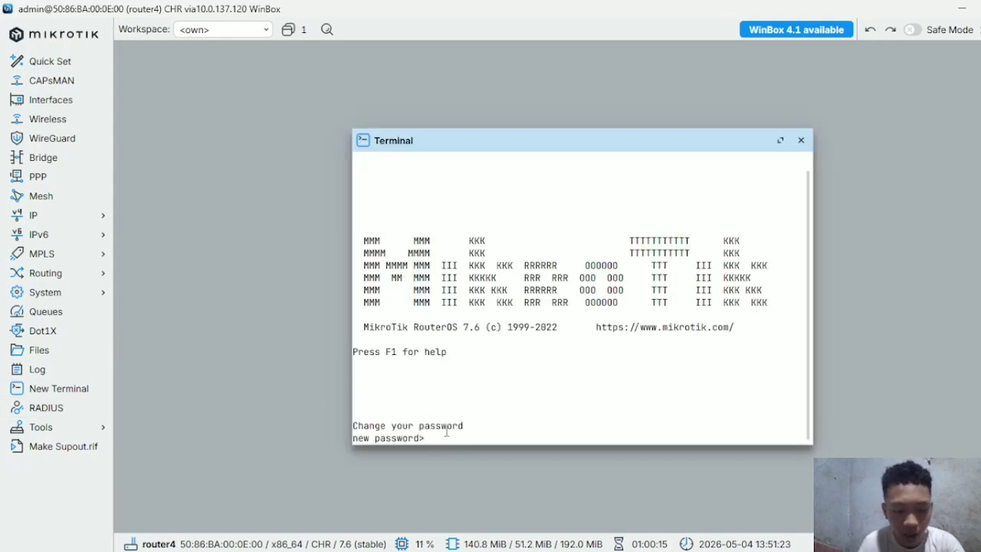
key(Return)
text(ping 10.10)
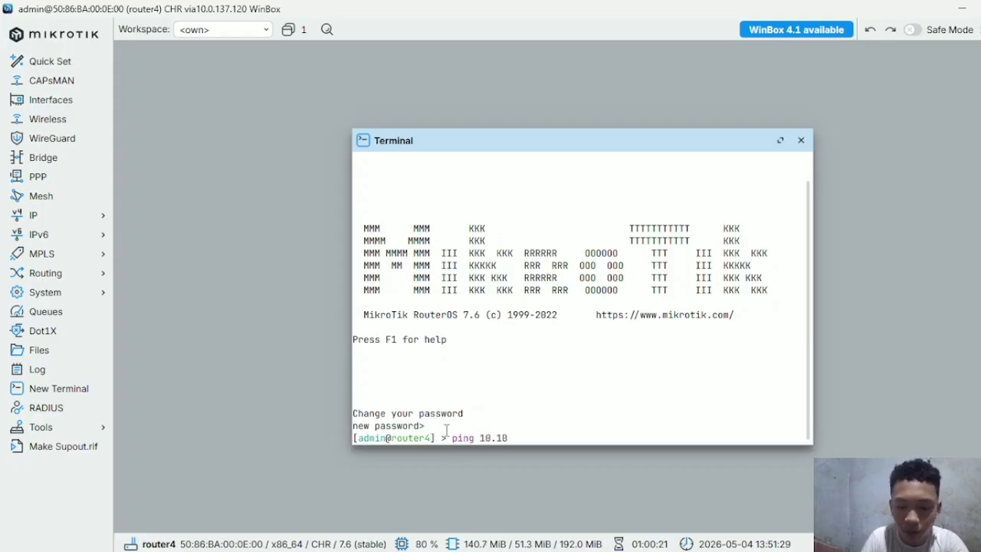
text(.10.1)
key(Return)
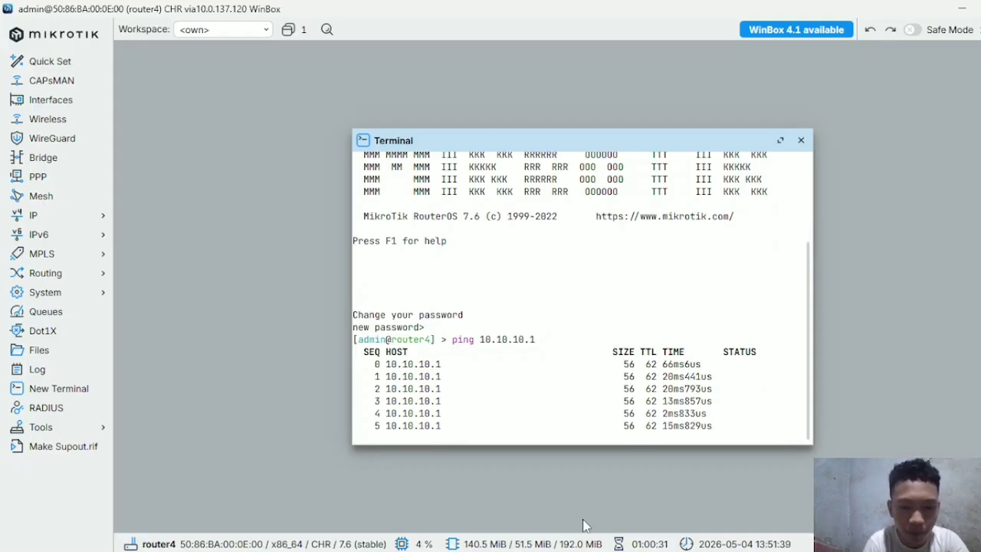
key(ctrl+c)
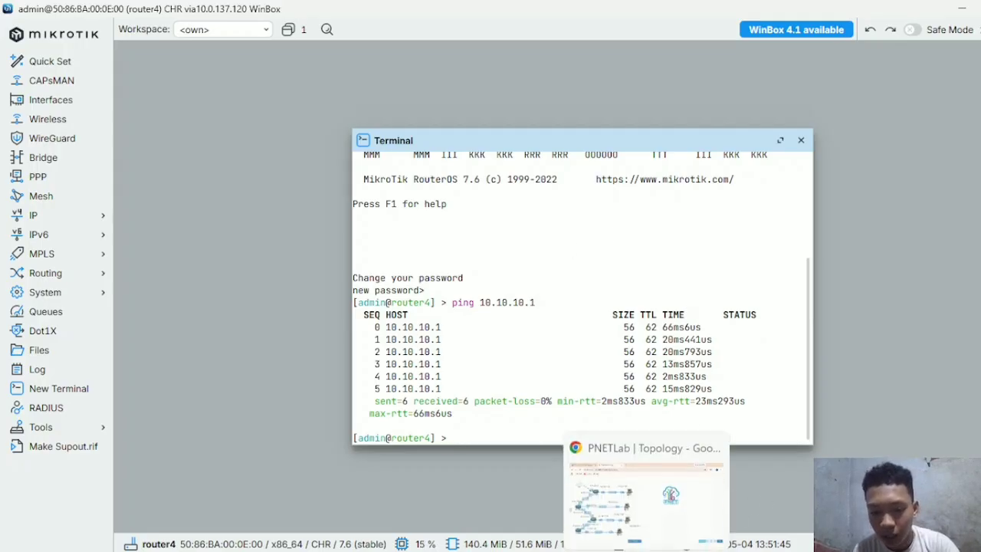
Switch to the PNETLab topology in Chrome and move the 192.168.4.2/24 label just above VPC4
click(620, 520)
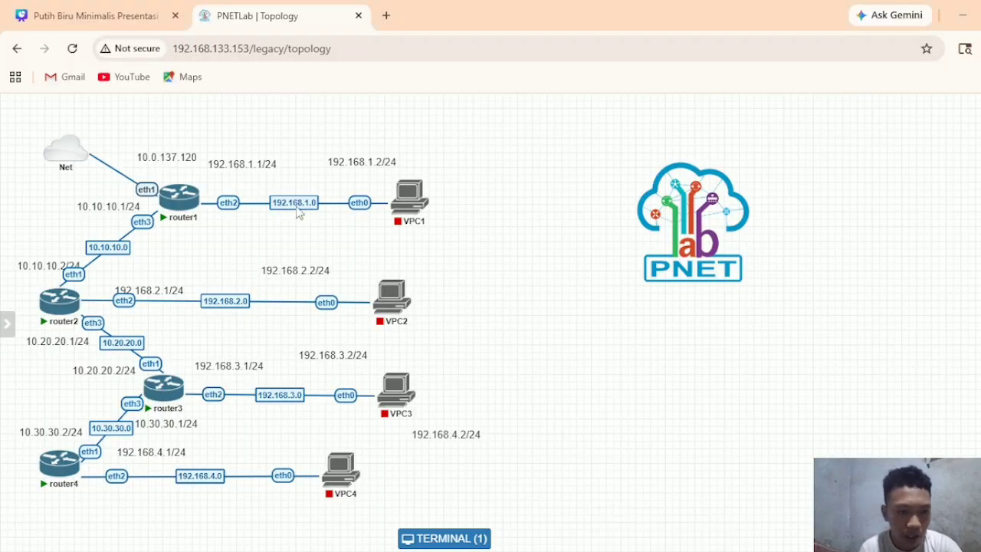
click(414, 107)
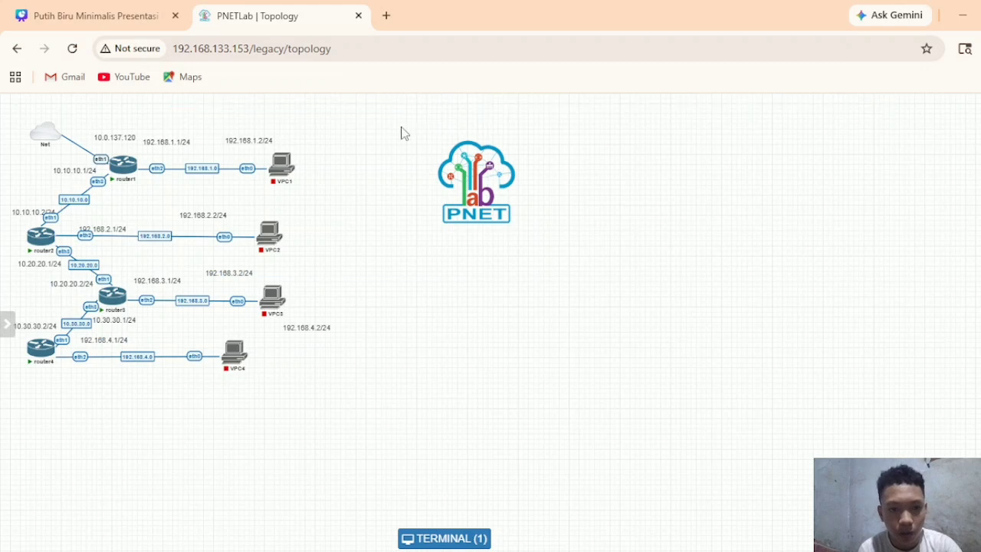
click(434, 105)
click(447, 106)
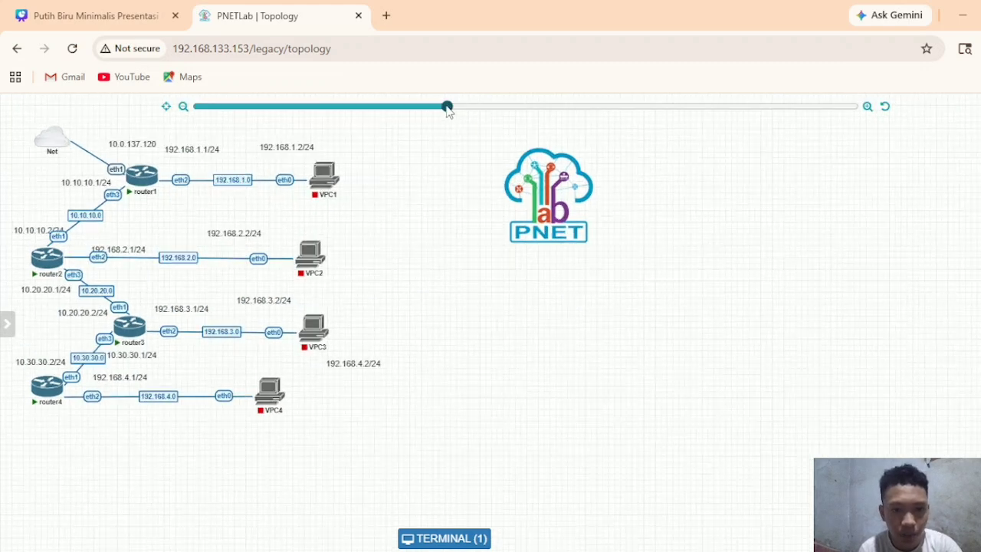
click(458, 108)
click(464, 108)
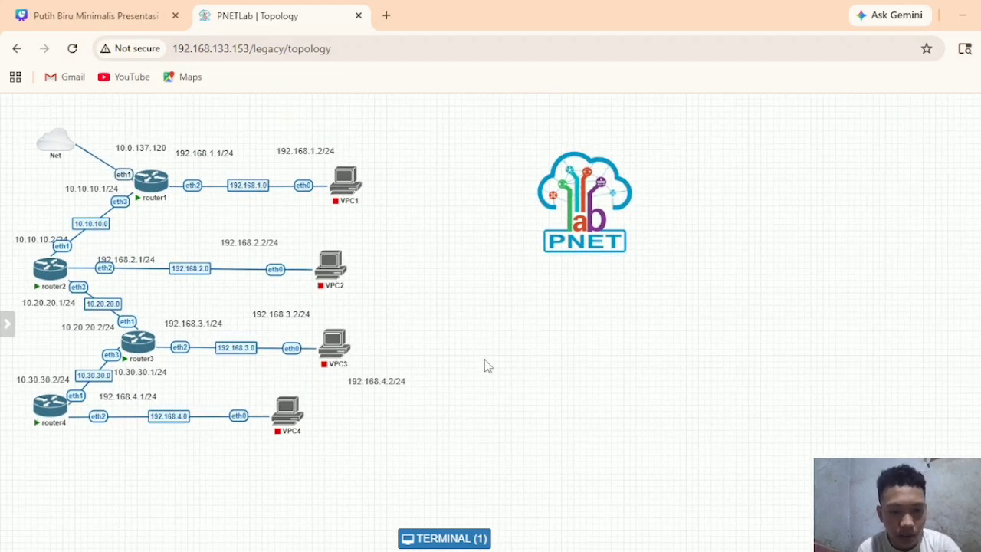
drag(392, 380, 296, 377)
Start a new node from the MikroTik RouterOS template with image mikrotik-7.6 and clear its Qemu options
right_click(559, 353)
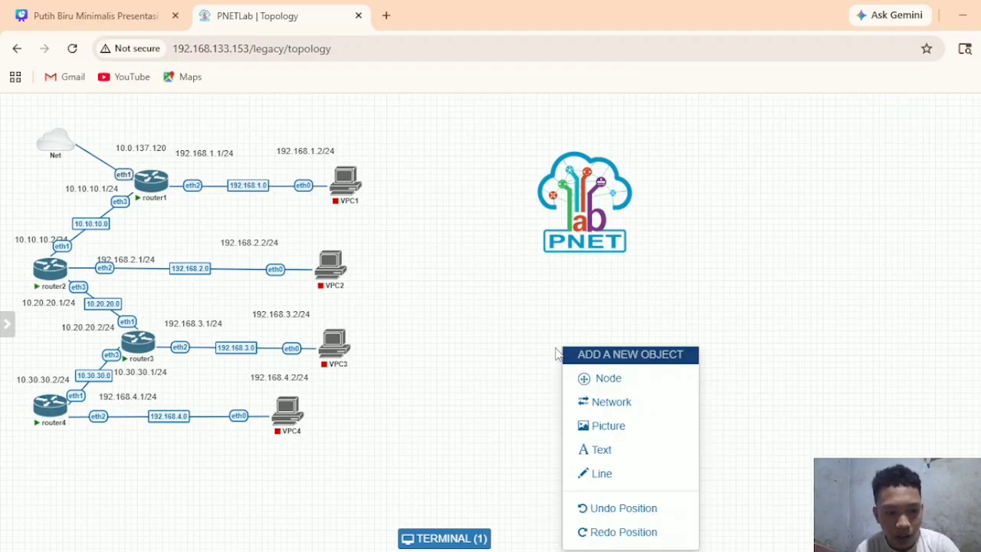
click(590, 381)
click(352, 381)
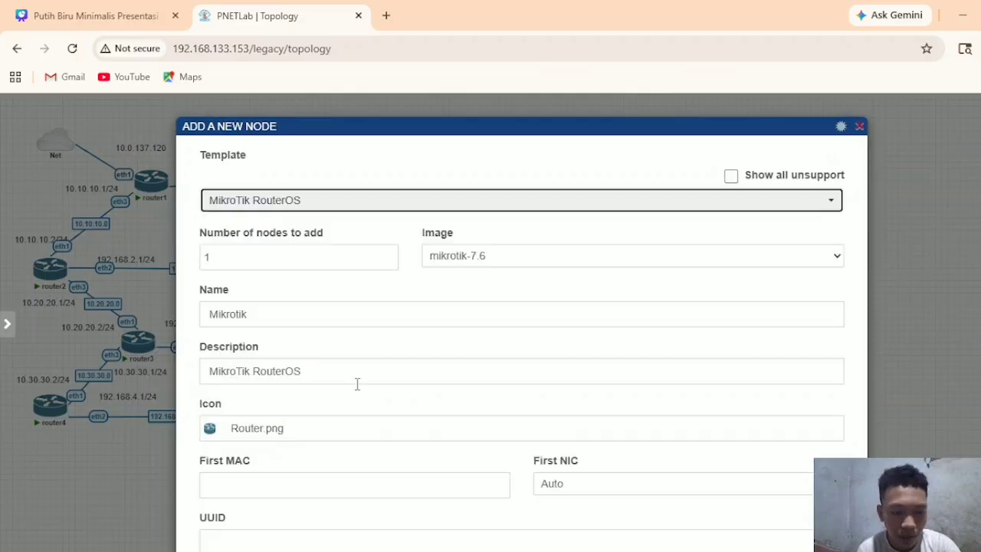
scroll(404, 361, down, 10)
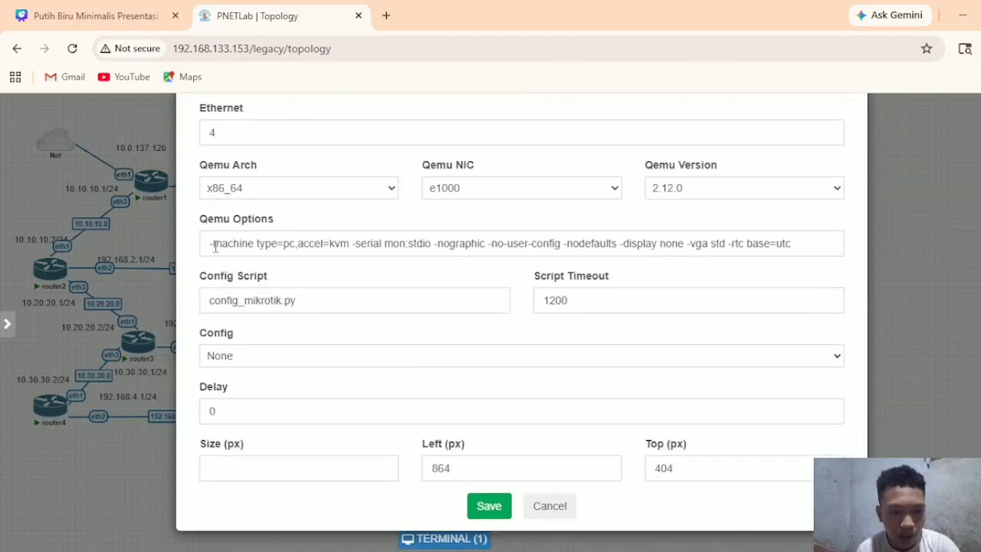
drag(202, 245, 906, 373)
click(266, 221)
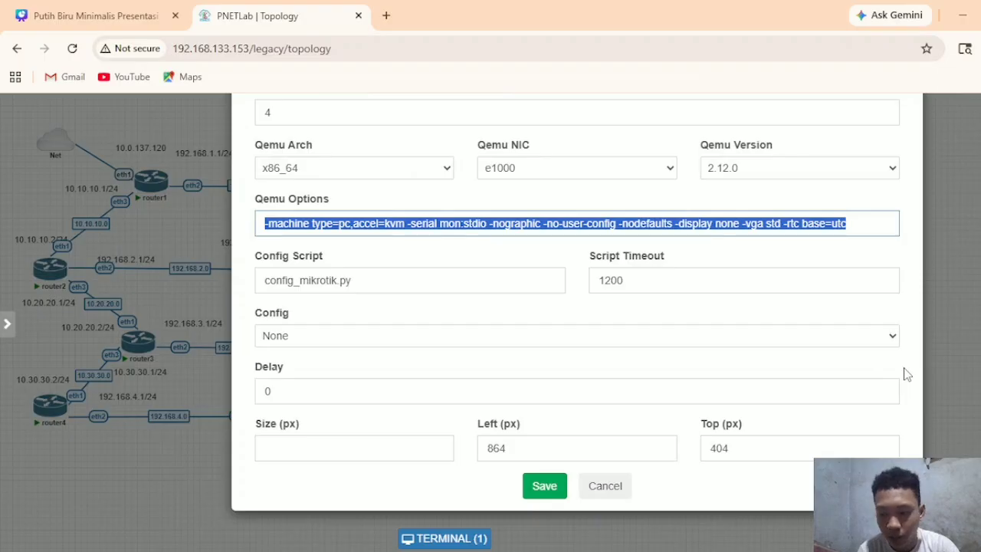
key(BackSpace)
Name the new MikroTik node router5 and save it to the topology
scroll(635, 299, up, 5)
scroll(593, 288, up, 5)
drag(465, 297, 204, 301)
text(route)
key(BackSpace)
text(w)
key(BackSpace)
text(er5)
scroll(640, 268, down, 5)
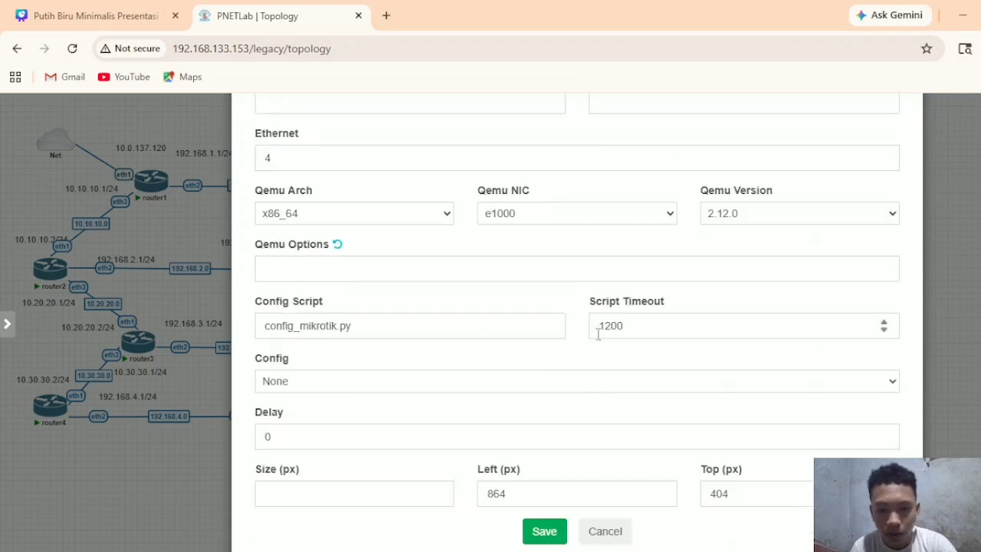
scroll(590, 375, down, 2)
click(543, 487)
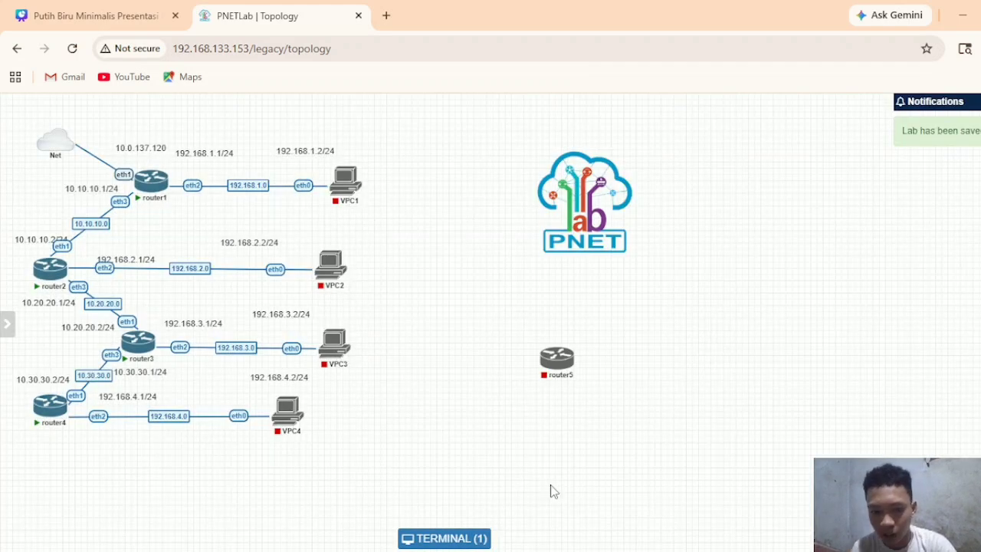
Add a Virtual PC (VPCS) node named VPC5 to the empty area beside router5
right_click(698, 350)
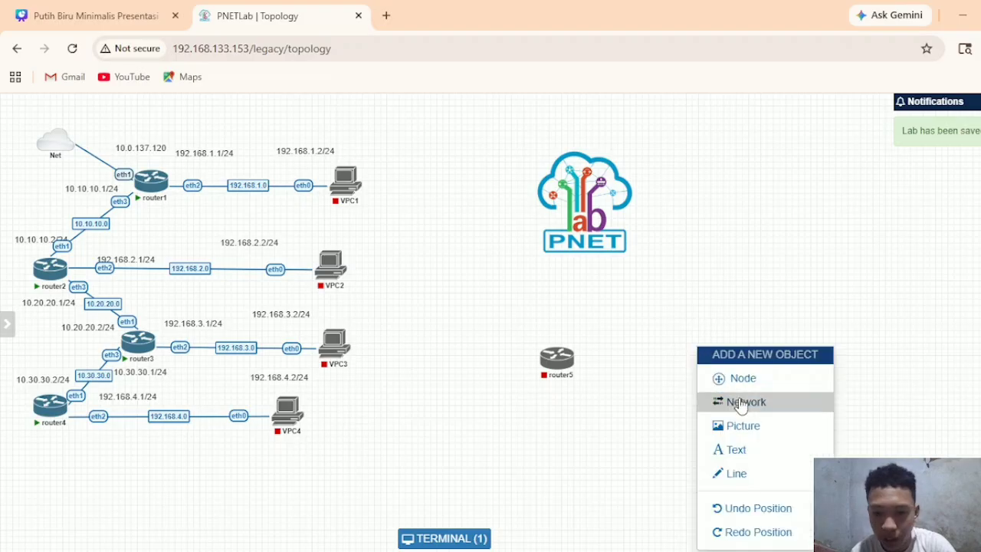
click(740, 380)
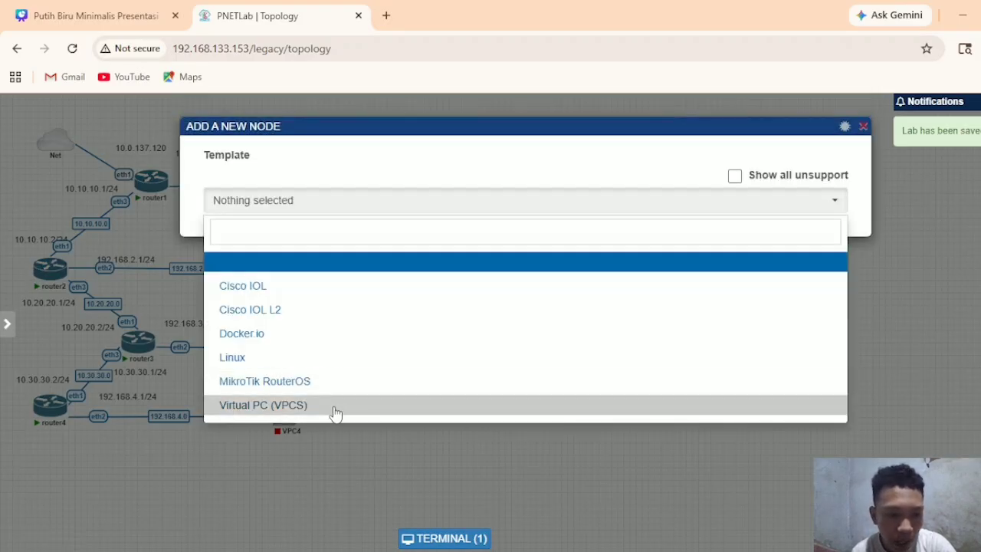
click(335, 413)
click(377, 311)
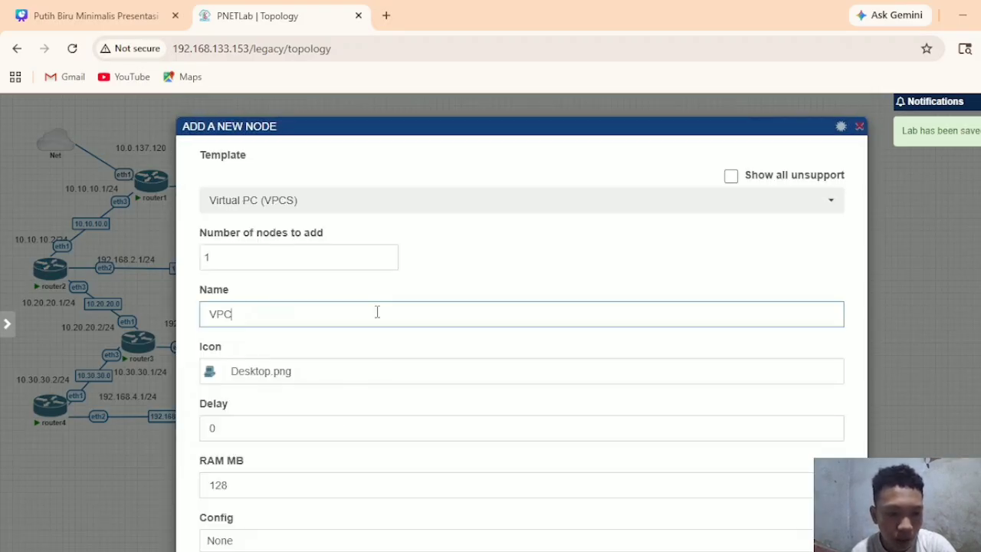
scroll(470, 390, down, 5)
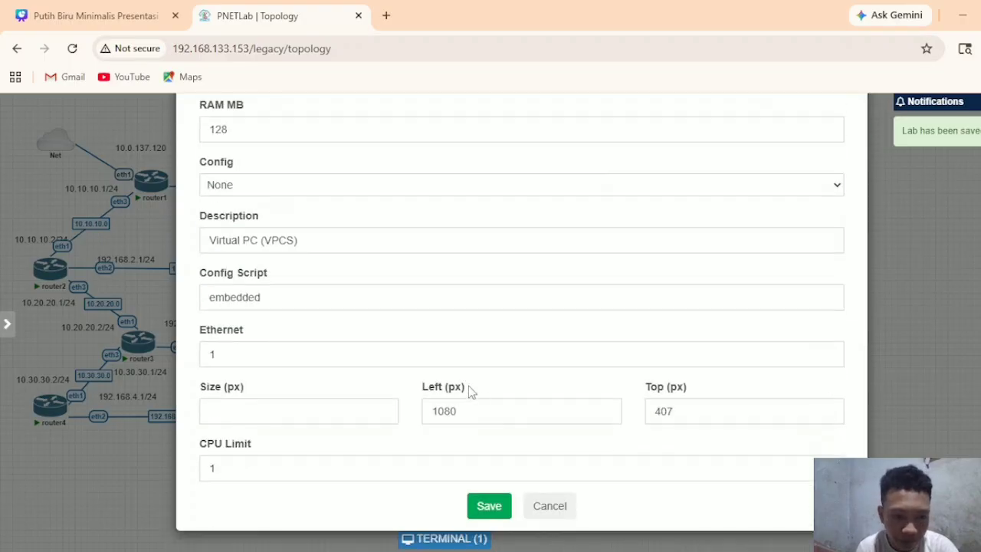
click(489, 505)
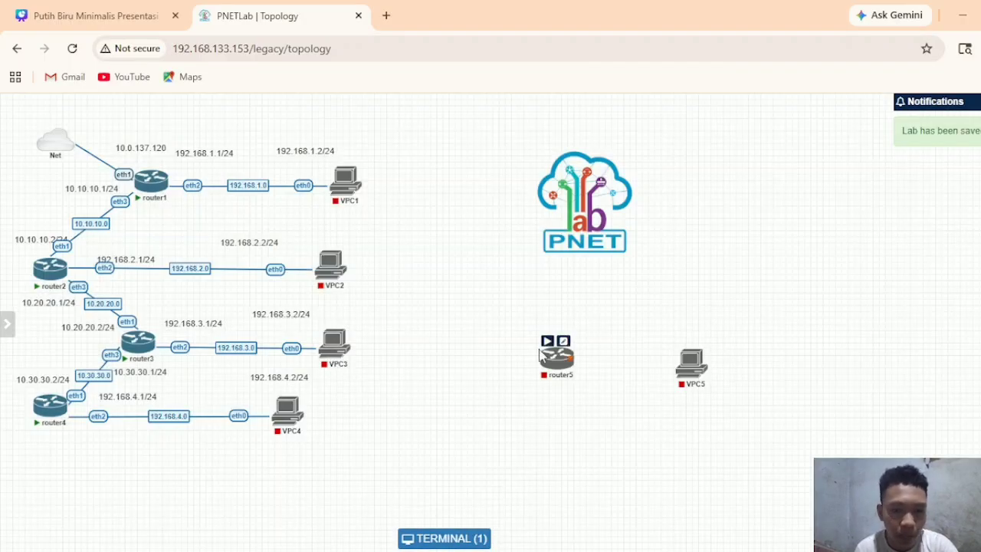
Move router5 below router4 and connect router5's eth1 to router4's eth3
drag(540, 354, 50, 404)
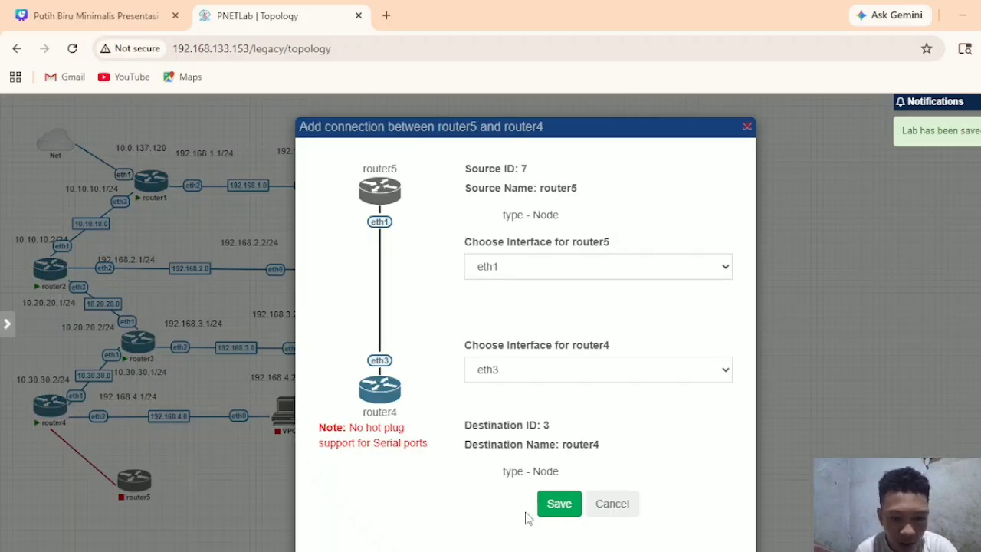
click(552, 513)
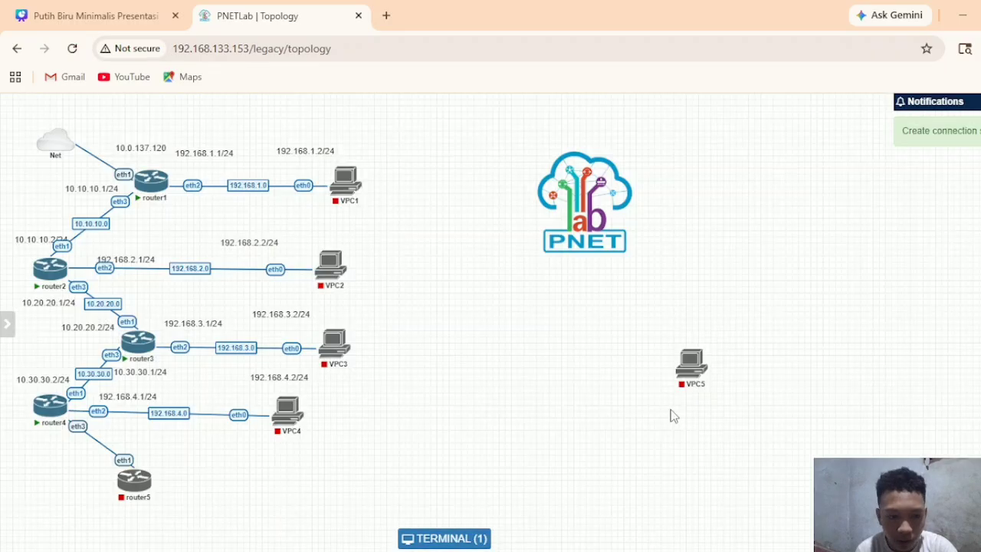
Place VPC5 level with router5 and VPC2 nearer to router2, and connect router5's eth2 to VPC5's eth0
drag(697, 375, 341, 495)
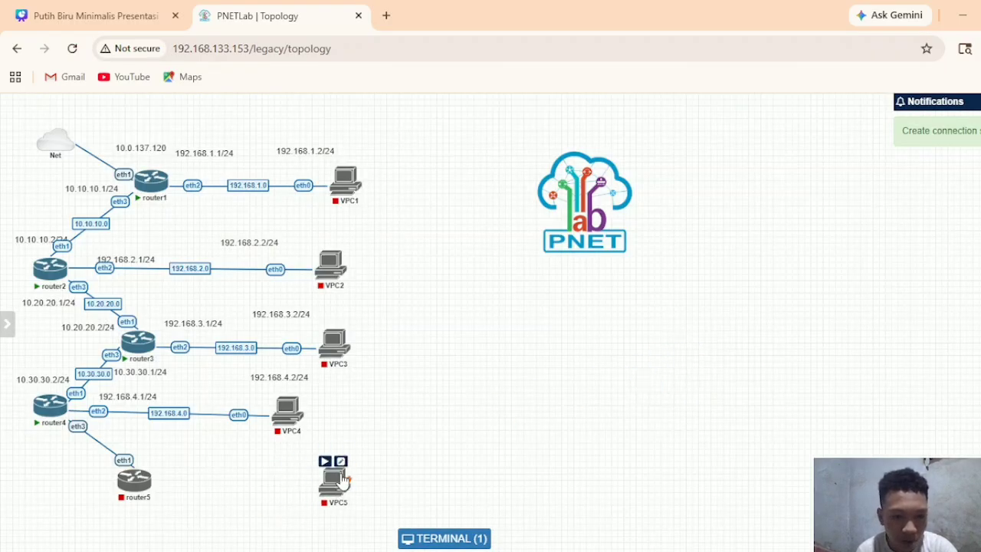
drag(338, 268, 285, 268)
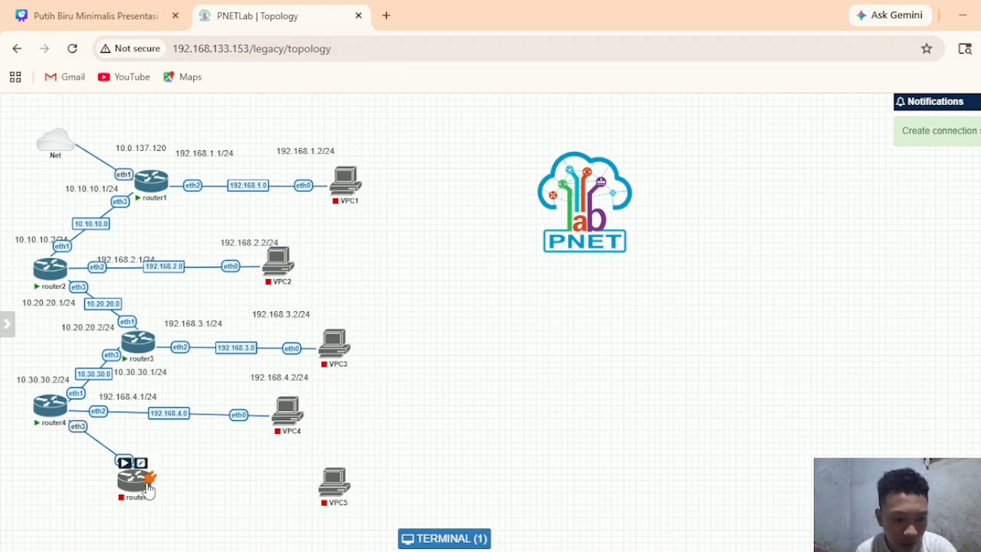
drag(148, 484, 359, 488)
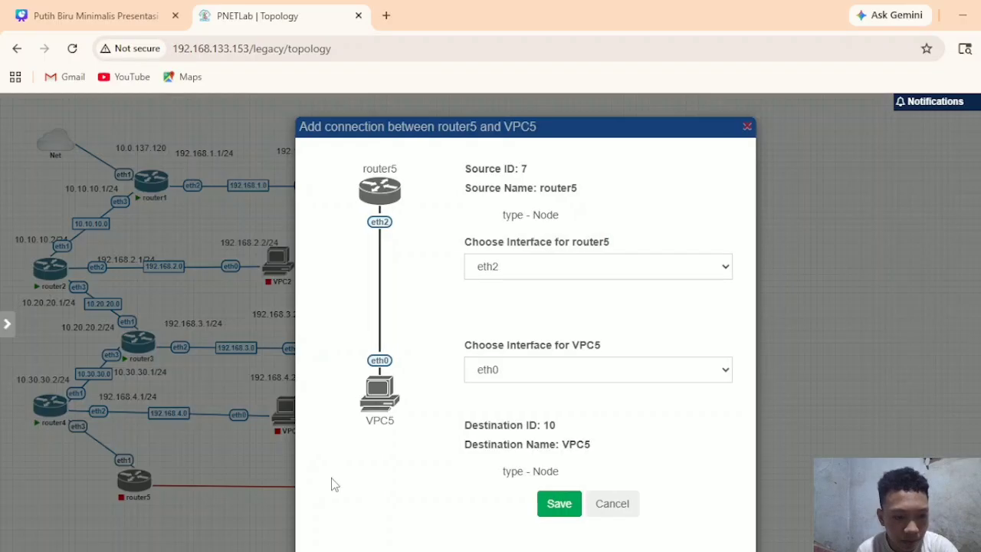
click(554, 505)
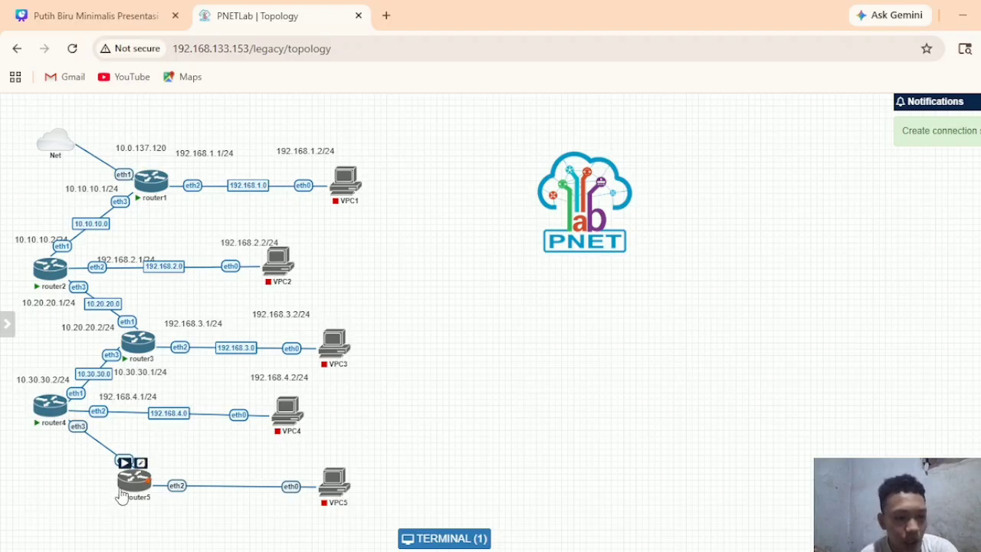
mouse_move(23, 424)
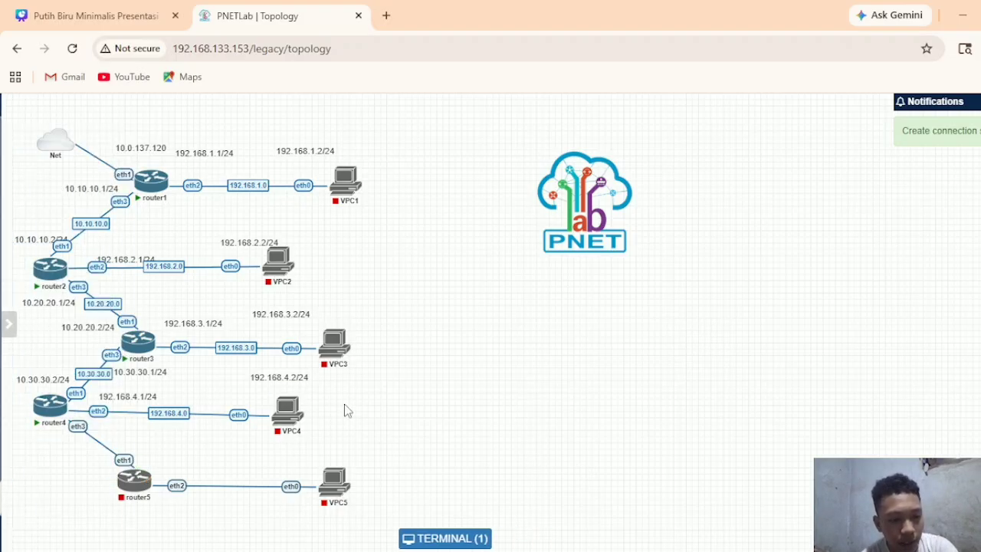
Add a text label reading 10.40.40.1/24 and place it just below router4 beside its eth3 interface
mouse_move(54, 418)
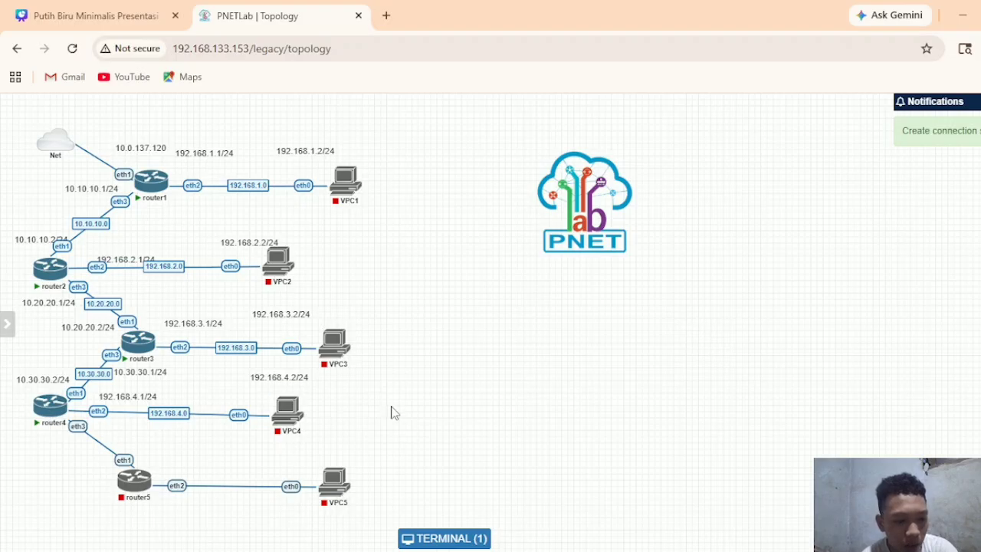
right_click(545, 348)
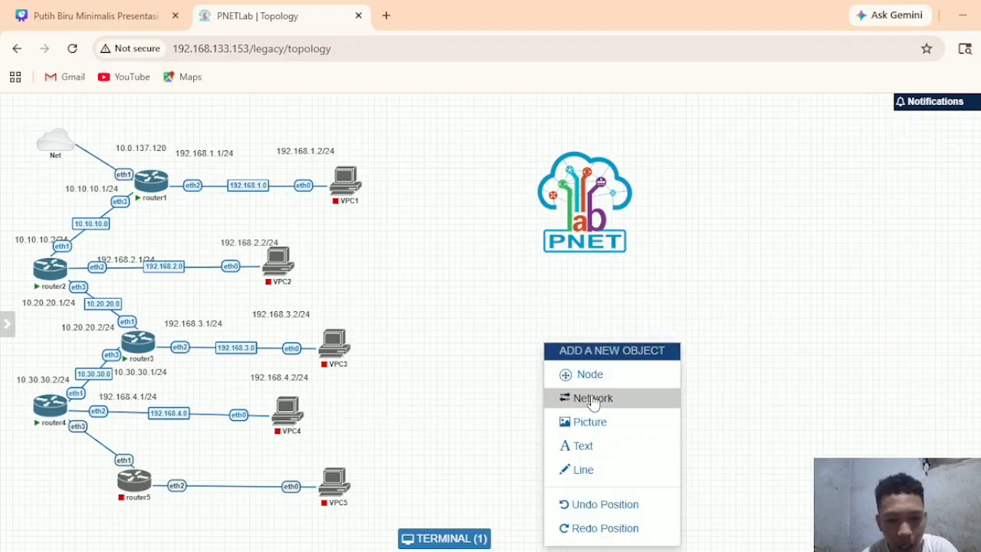
click(584, 446)
click(621, 467)
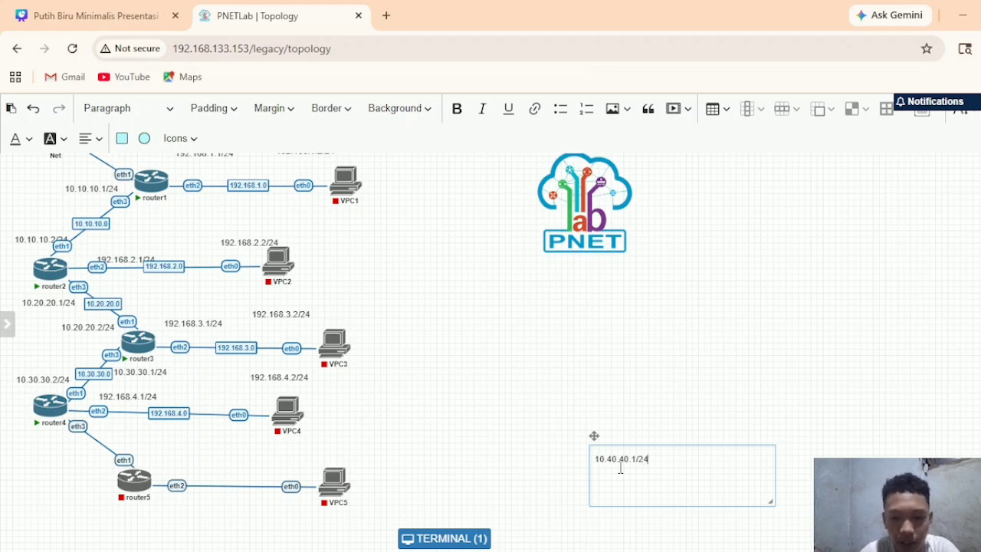
drag(771, 501, 58, 447)
click(681, 463)
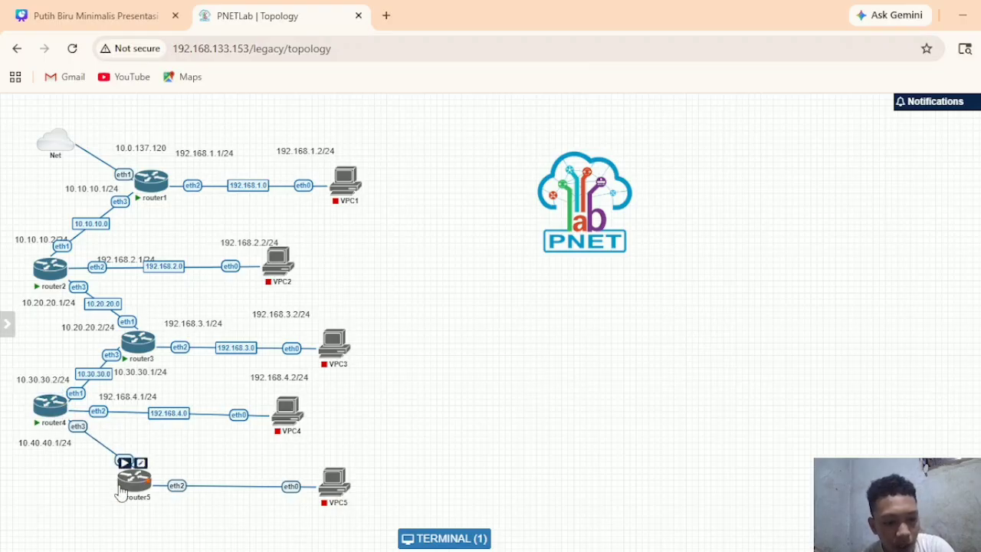
Add a text label reading 10.40.40.2/24 to the topology for router5's eth1 interface
right_click(516, 401)
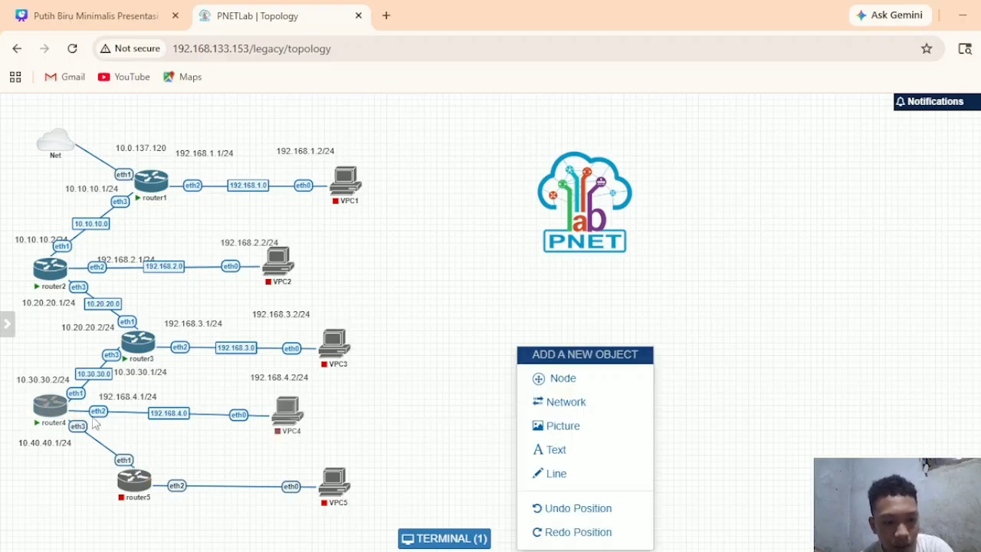
click(541, 451)
click(581, 476)
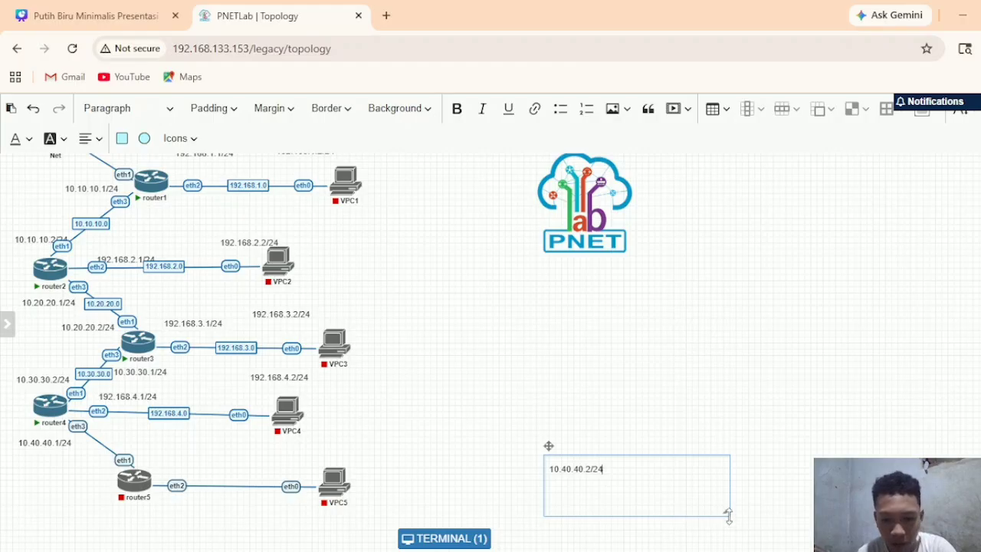
Shrink the 10.40.40.2/24 text box and place it beside router5 near its eth1 interface
drag(723, 509, 90, 483)
click(654, 467)
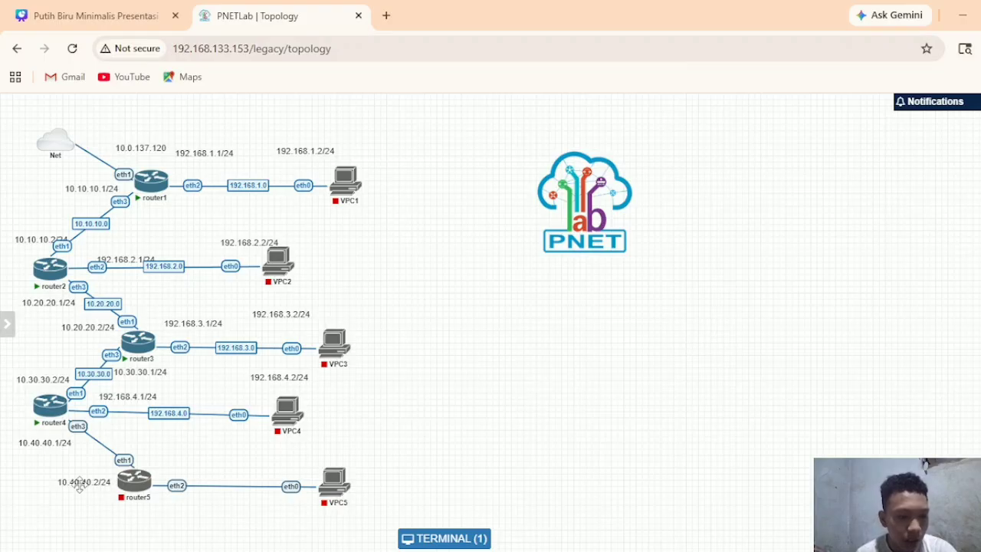
Label the connection between router4 and router5 as 10.40.40.0 and apply it
right_click(83, 433)
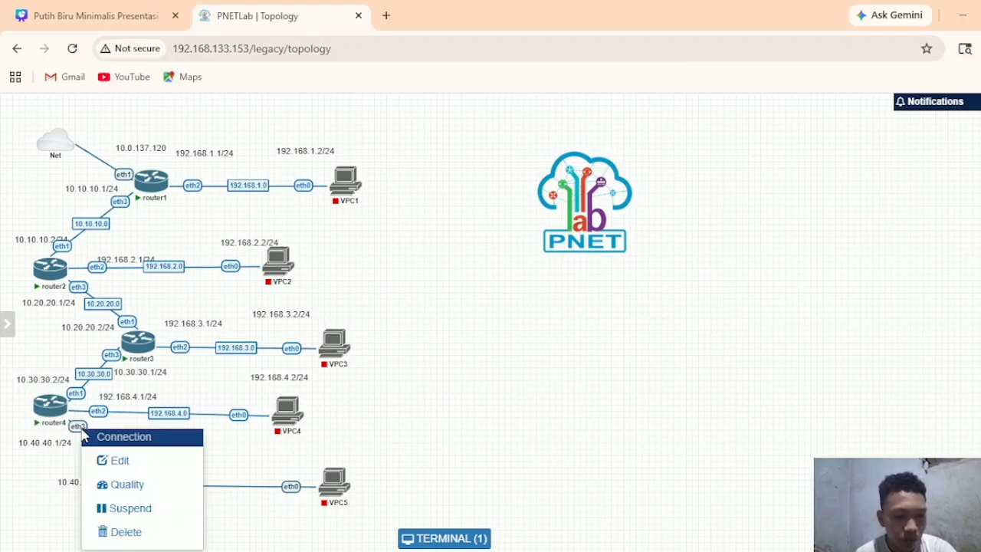
click(115, 461)
click(418, 133)
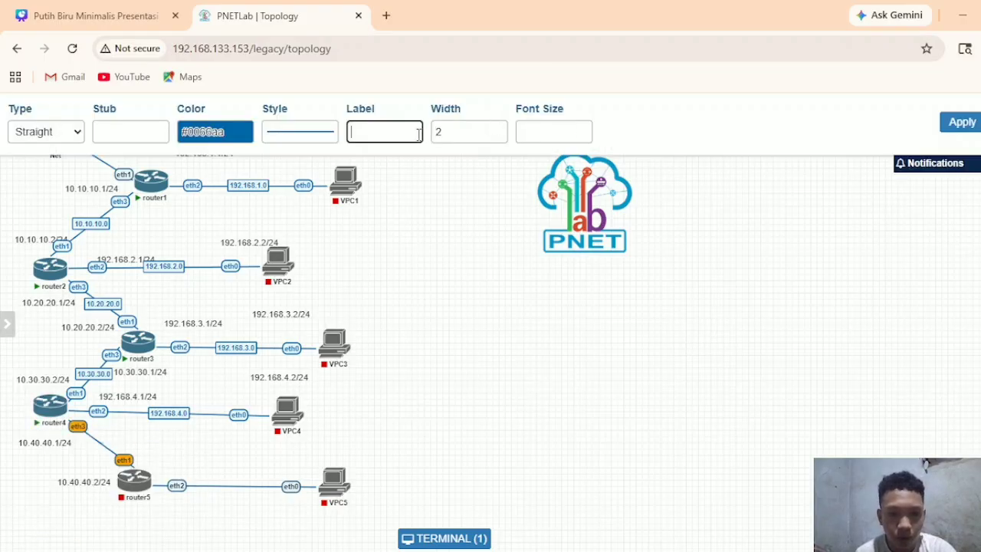
text(10.40.40.0)
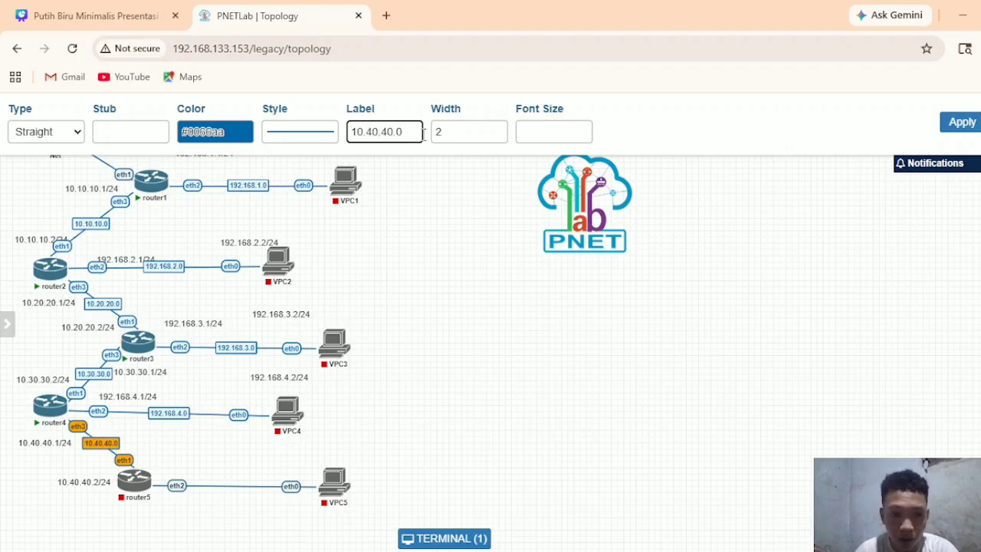
click(954, 127)
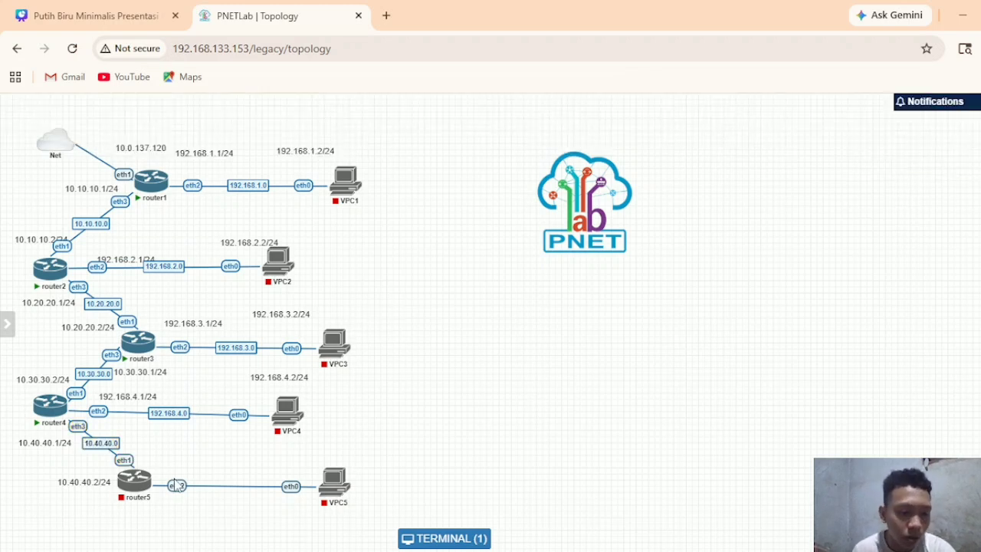
Add the text 192.168.5.1/24 to the topology and place it above router5's eth2 interface
right_click(526, 423)
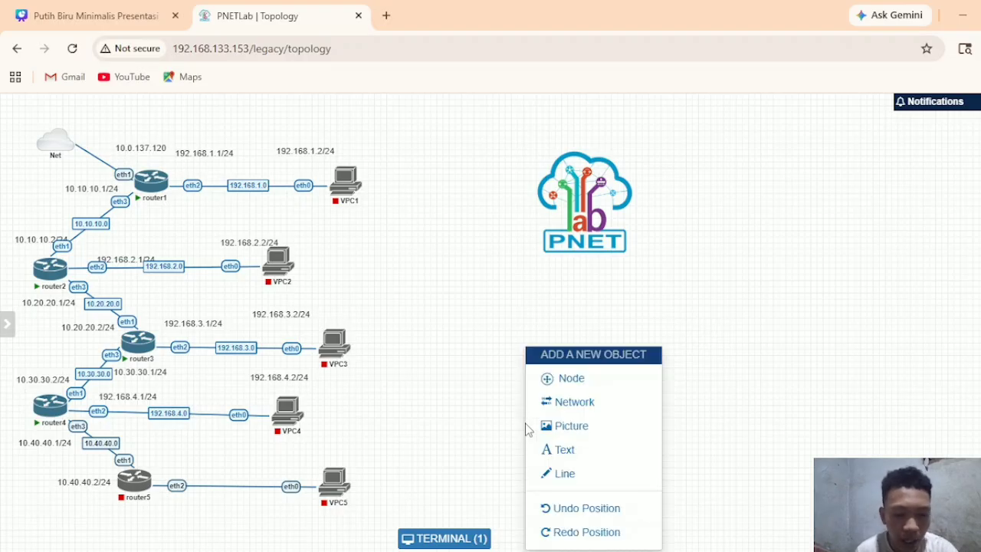
click(560, 452)
click(587, 474)
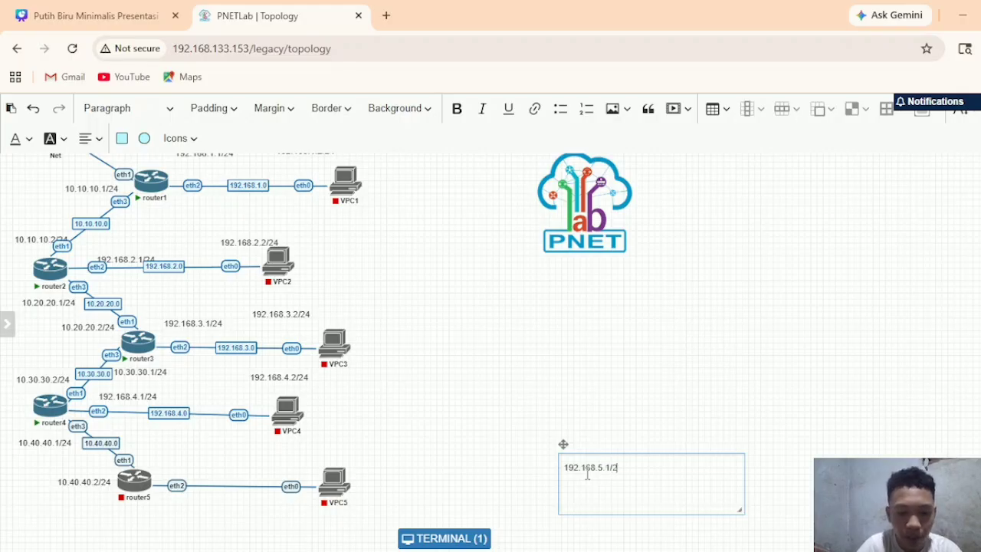
drag(628, 467, 568, 462)
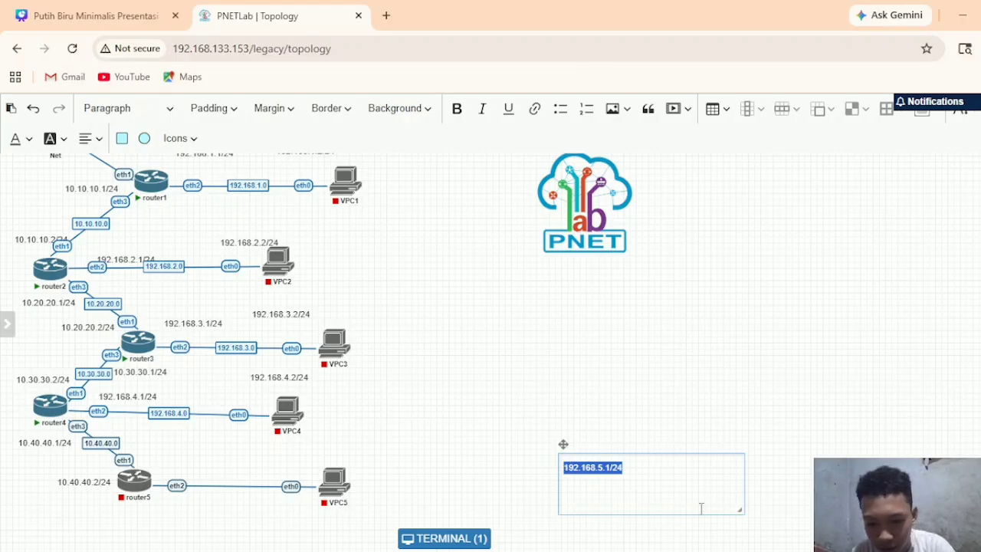
drag(735, 511, 193, 454)
click(676, 481)
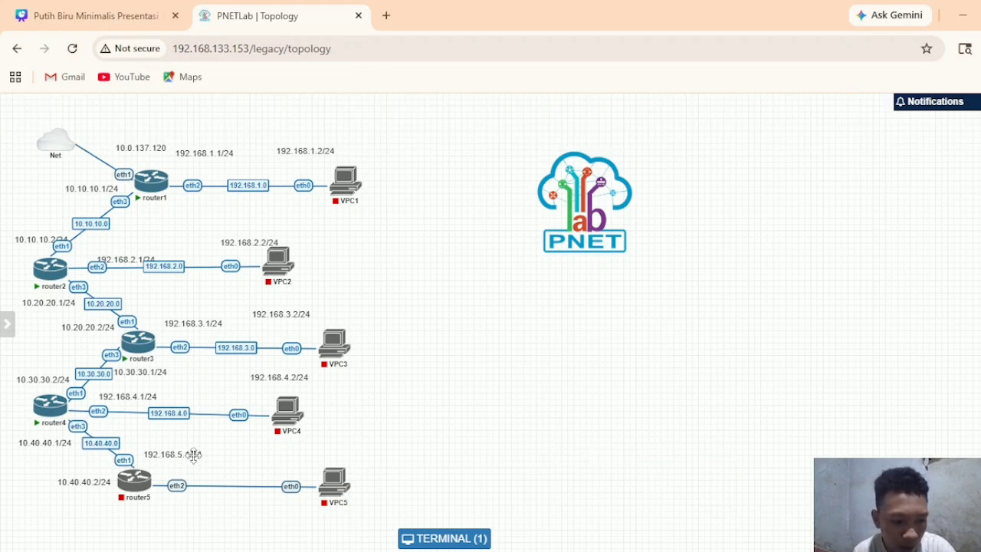
Add the text 192.168.5.2/24 in a compact box and place it above VPC5's eth0 interface
right_click(595, 373)
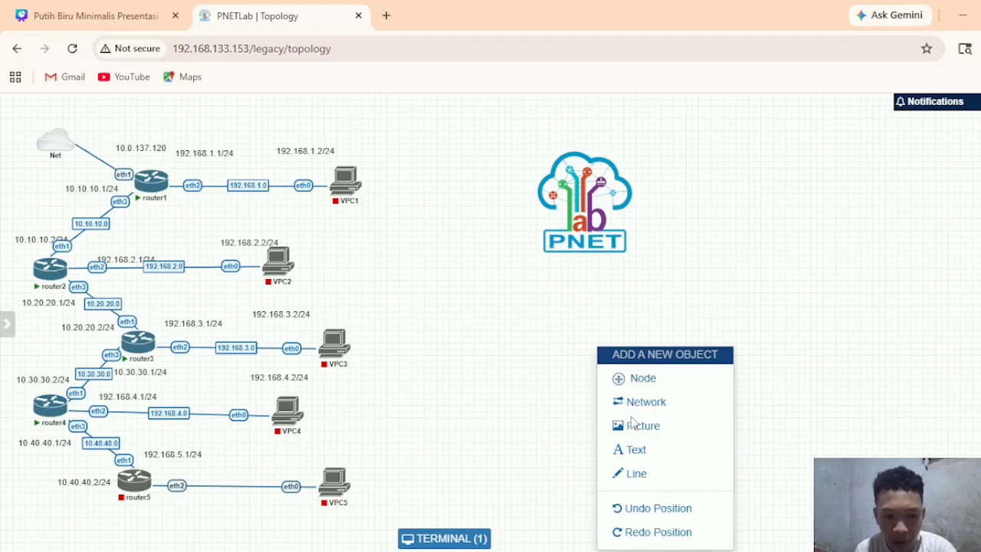
click(647, 449)
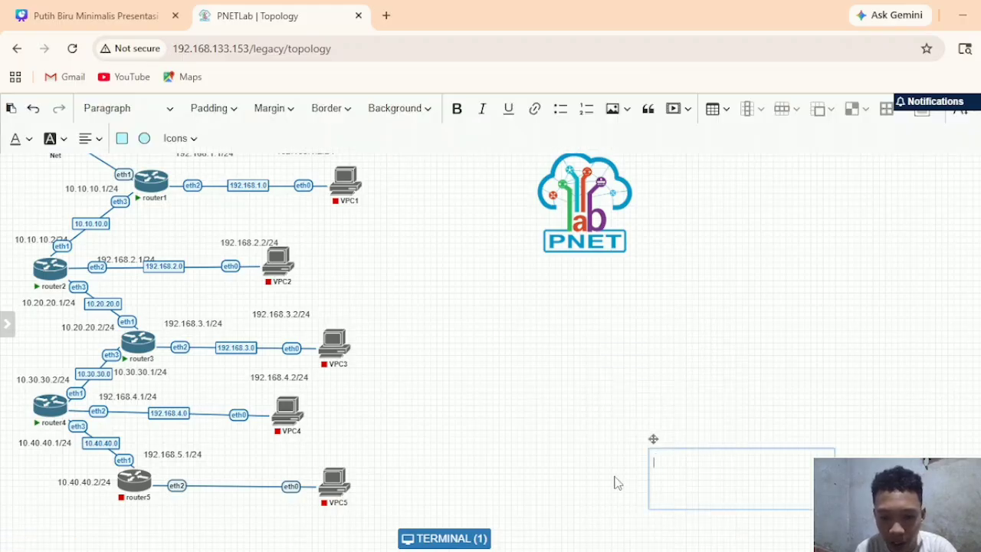
text(192.168.5.1/24)
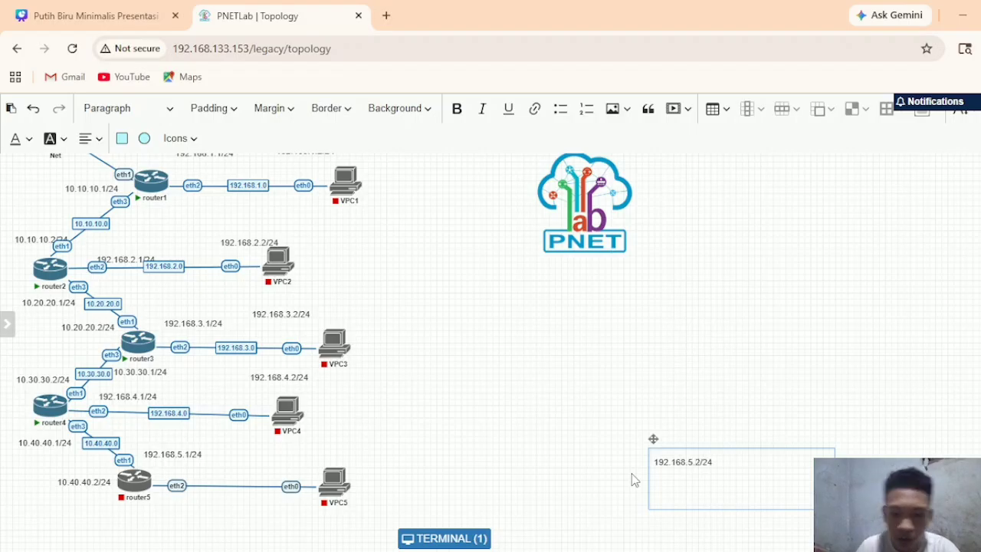
drag(793, 496, 684, 475)
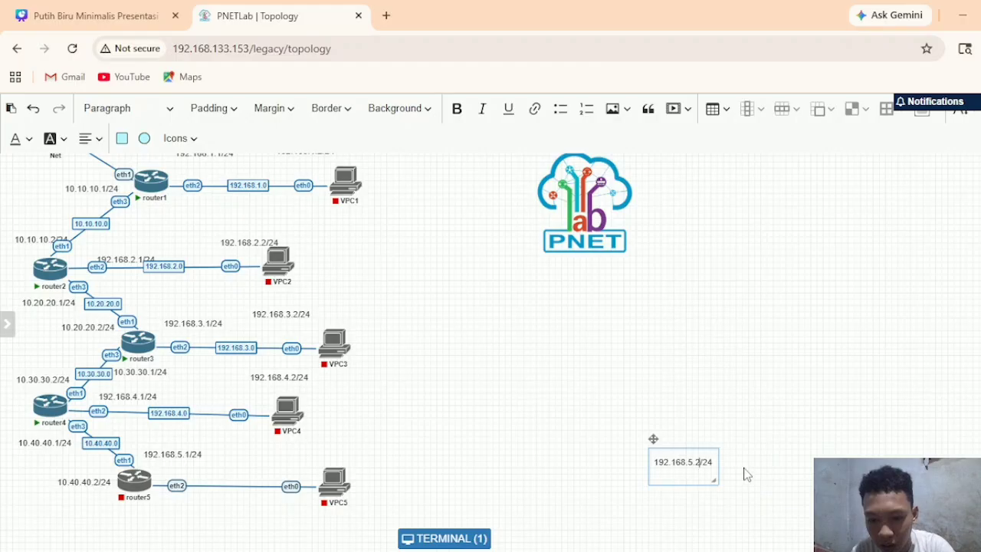
click(744, 444)
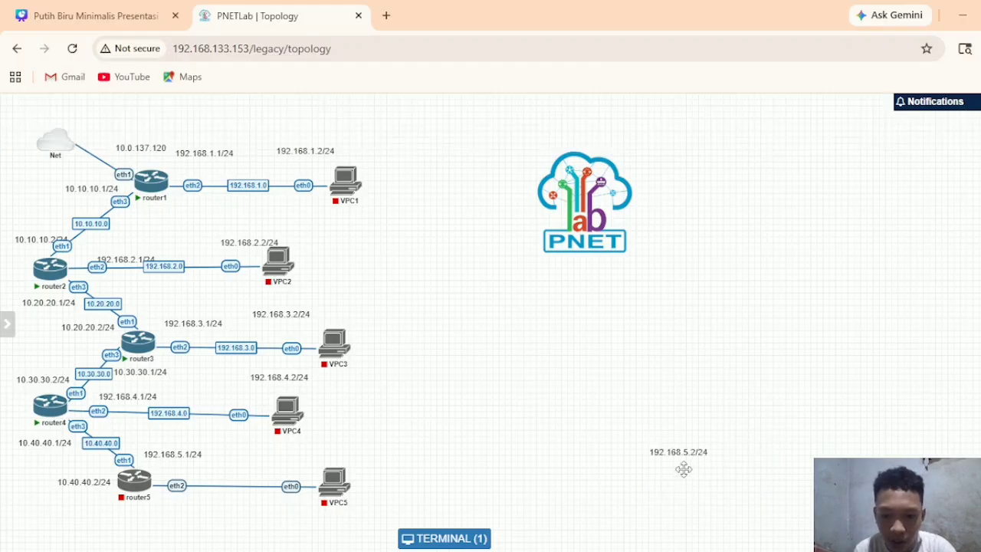
drag(688, 453, 297, 457)
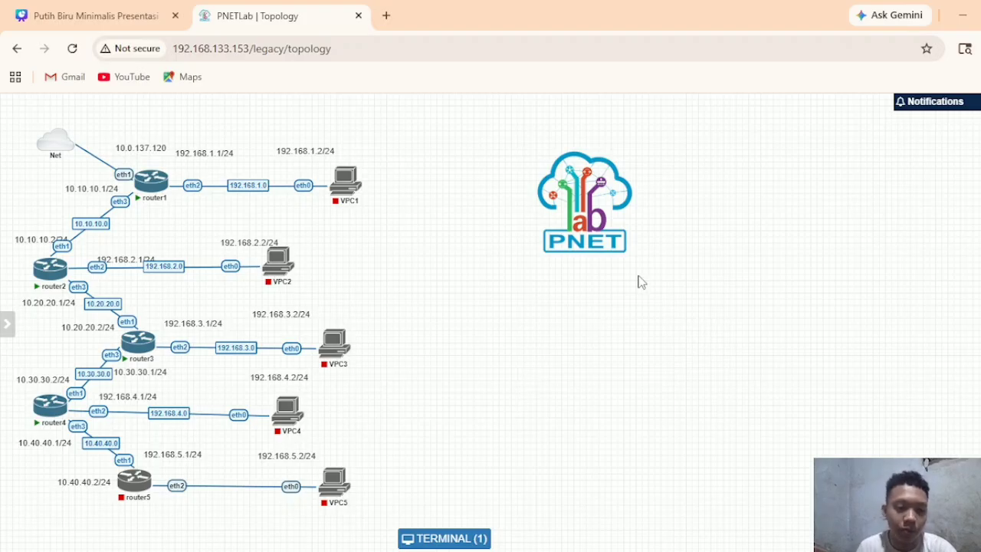
Start the router5 and VPC5 nodes
mouse_move(132, 471)
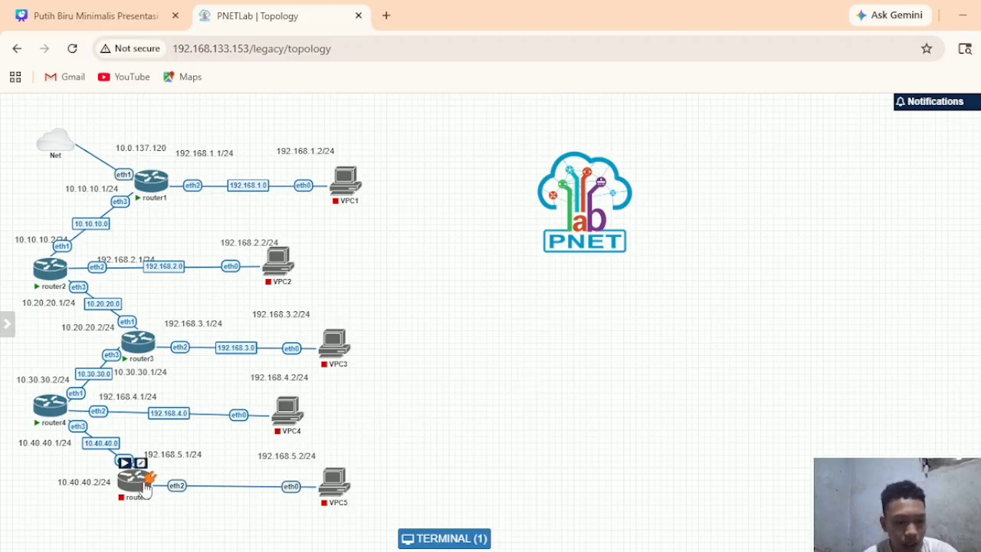
click(123, 462)
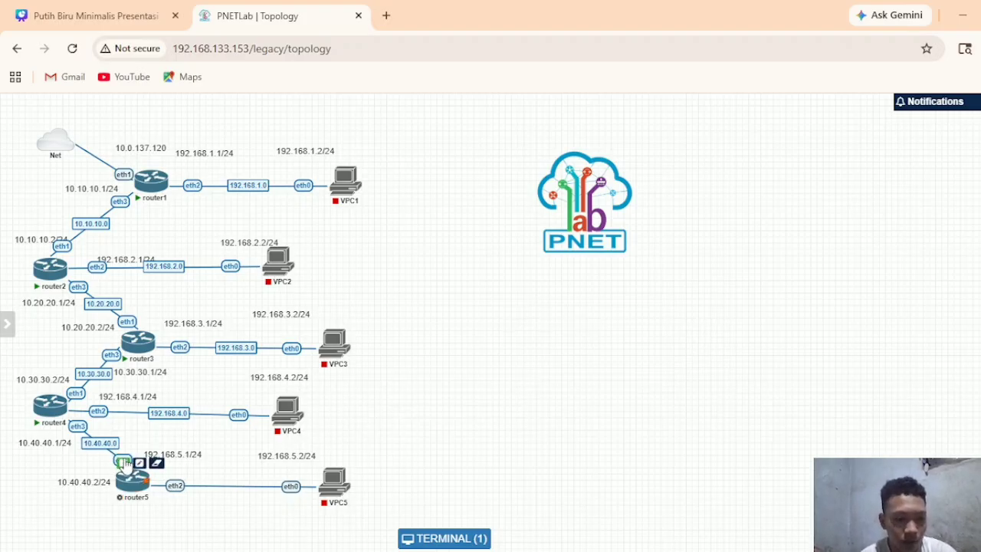
click(325, 462)
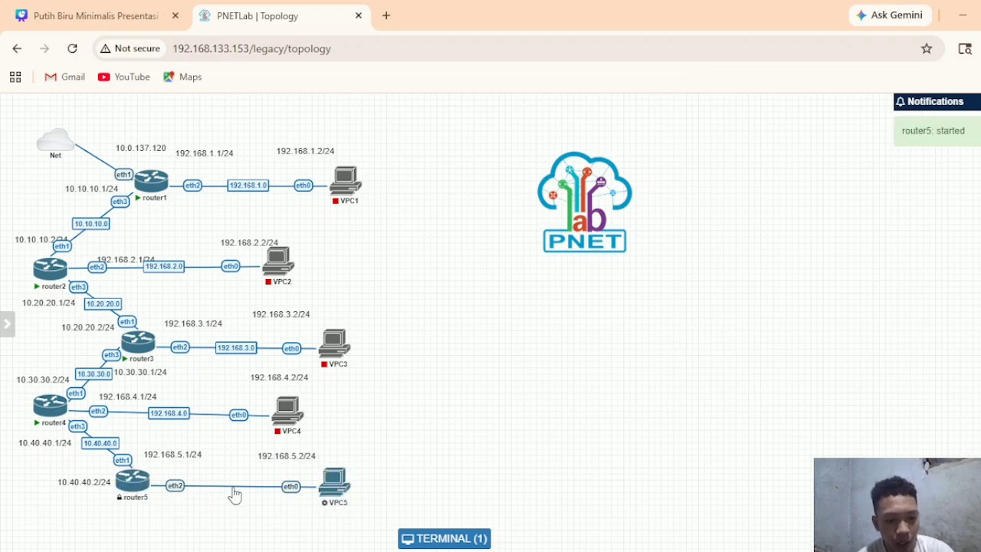
Label the connection between router5 and VPC5 as 192.168.5.0 and apply it
right_click(176, 487)
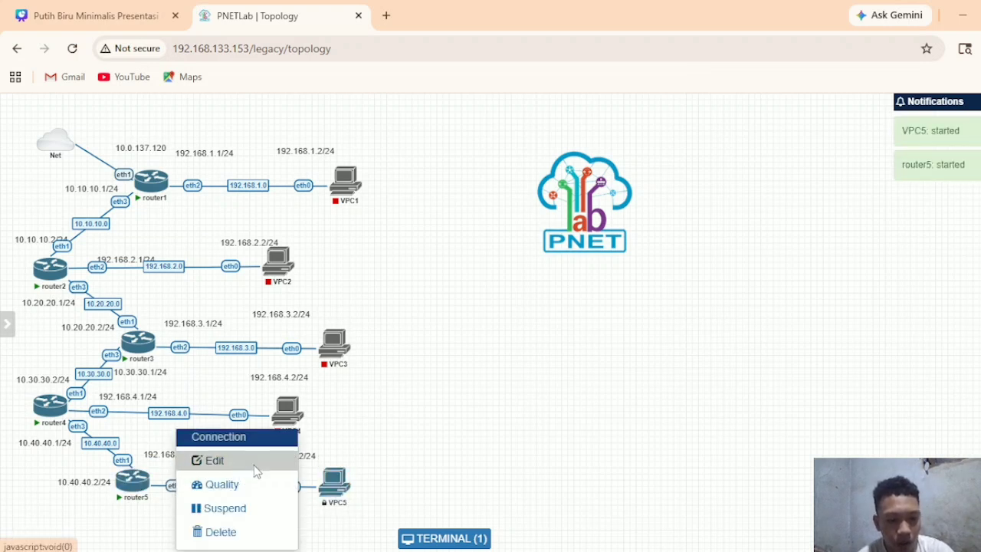
click(237, 460)
click(408, 134)
text(1)
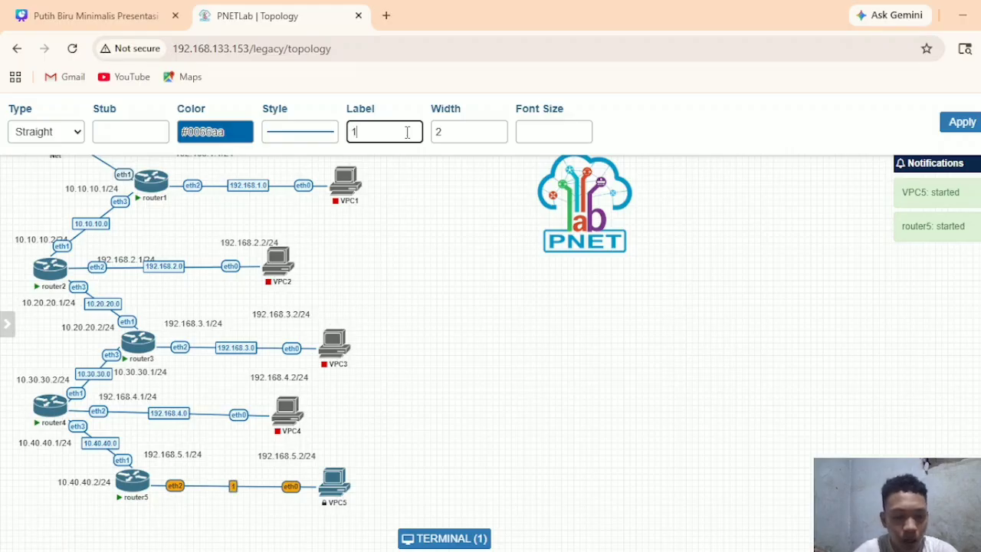
text(92)
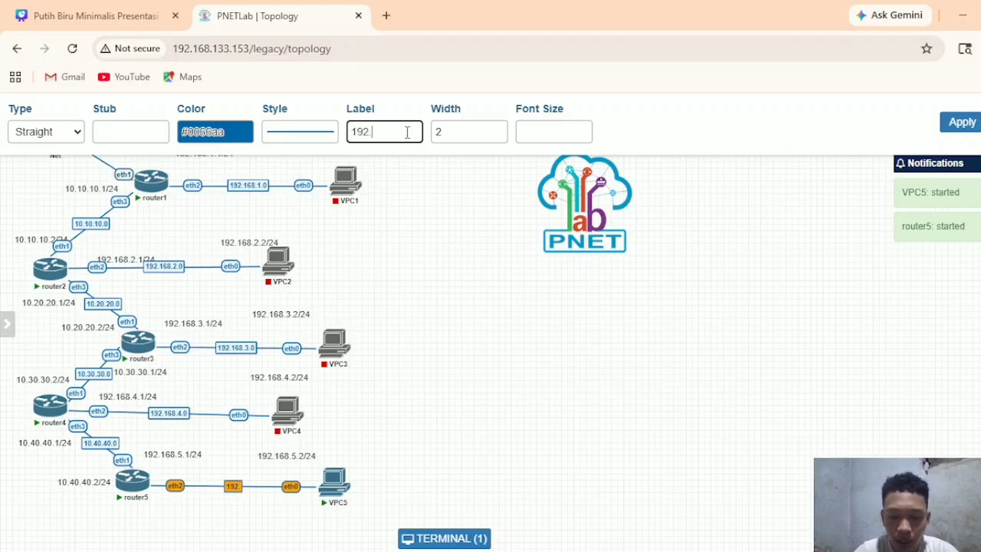
text(.168.5.0)
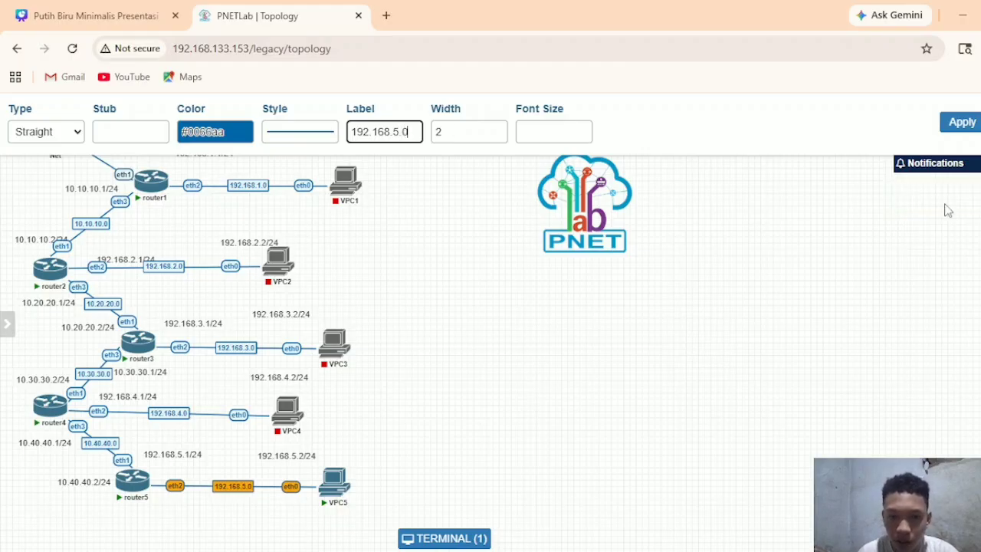
click(962, 123)
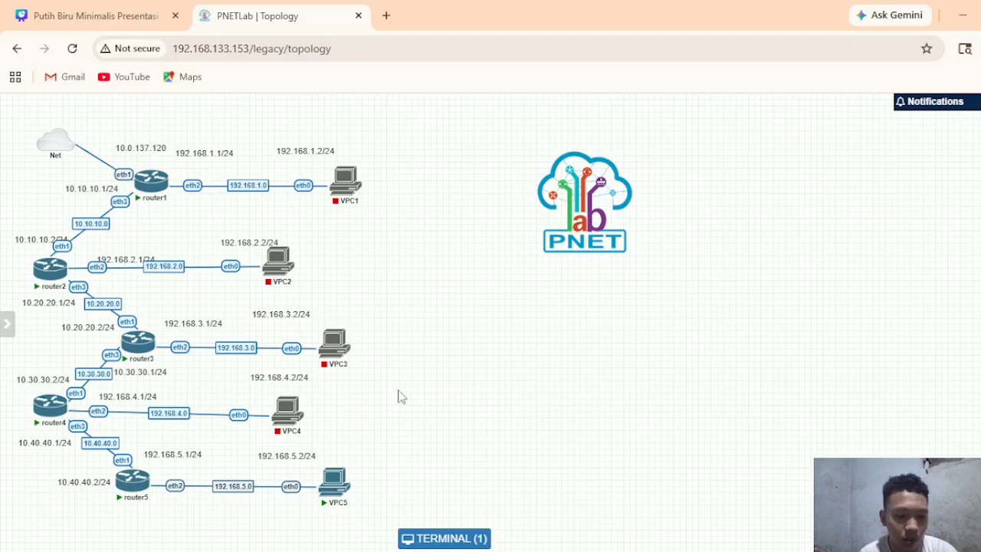
Stop the VPC5 node
mouse_move(327, 472)
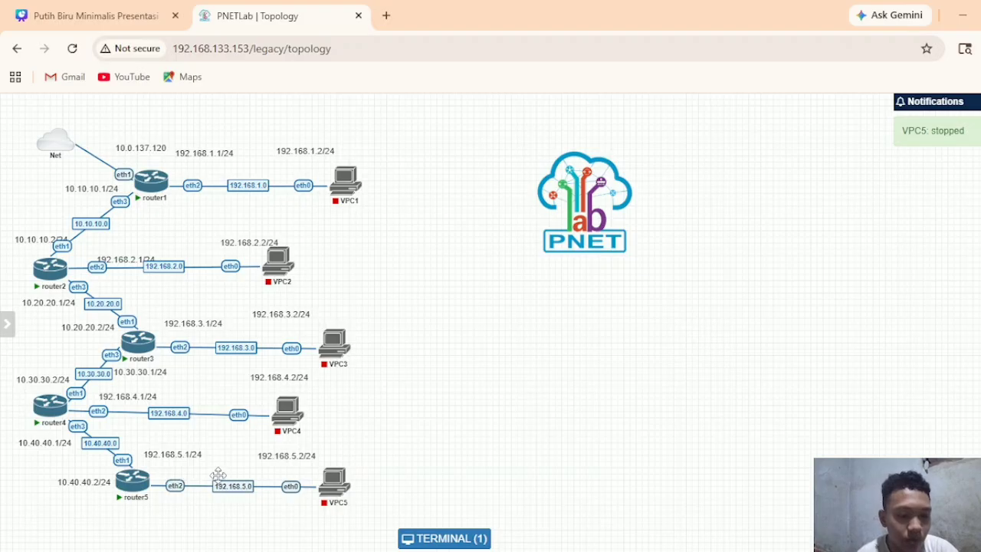
click(132, 494)
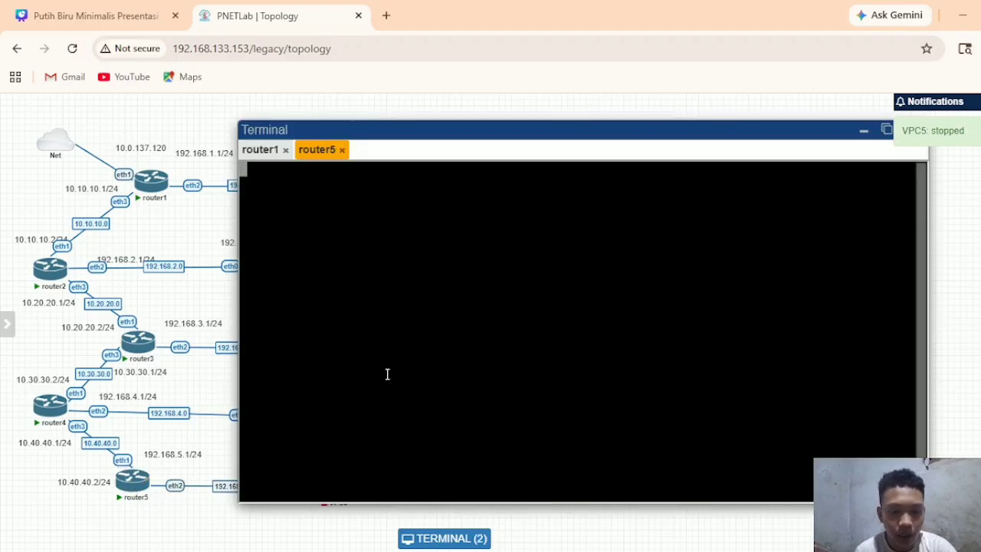
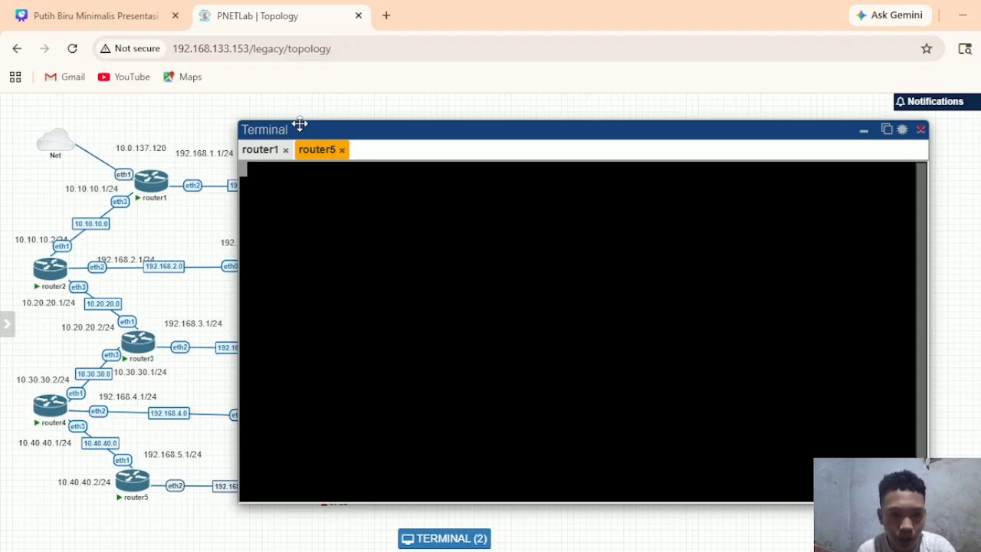
click(342, 151)
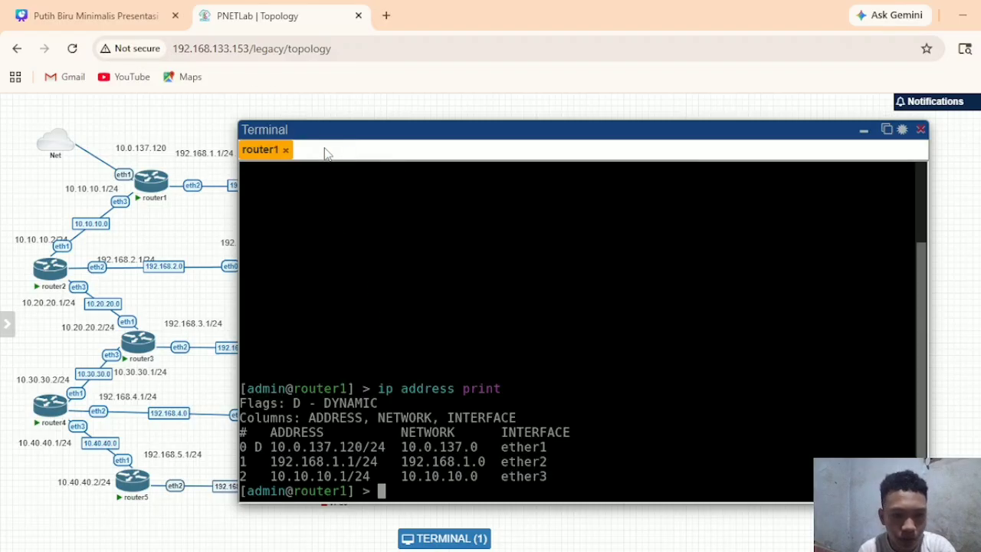
click(920, 130)
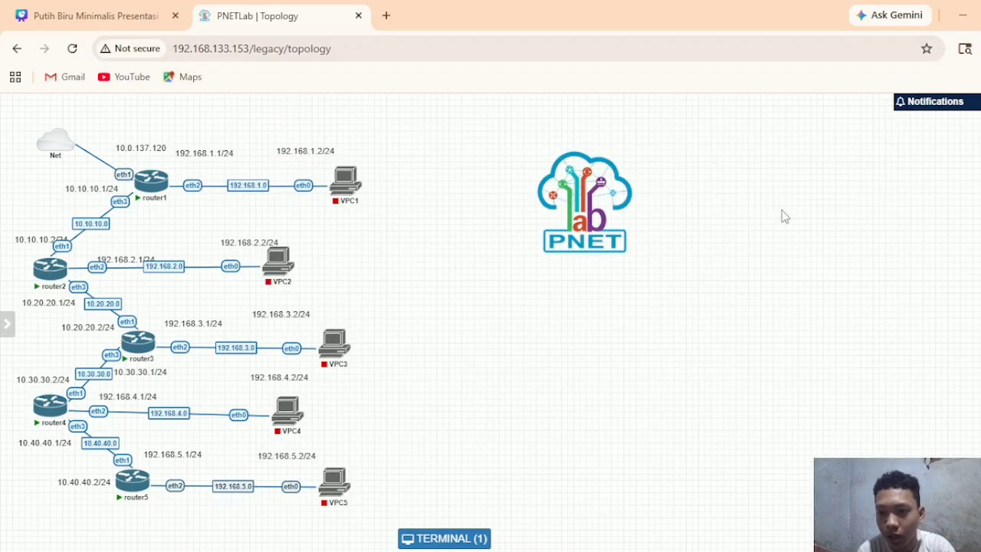
Open router5's console and log in as admin with the password left empty
click(132, 479)
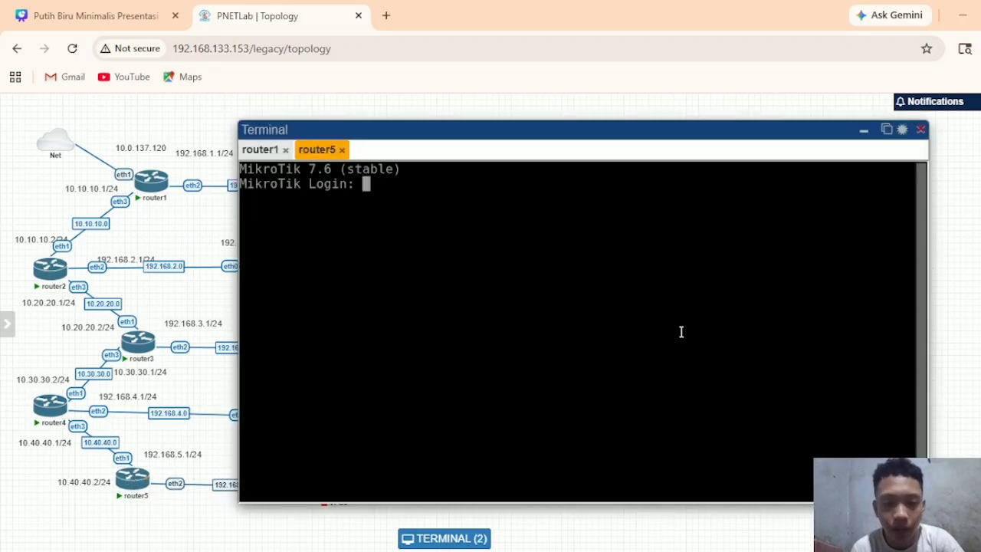
text(add)
key(BackSpace)
text(mon)
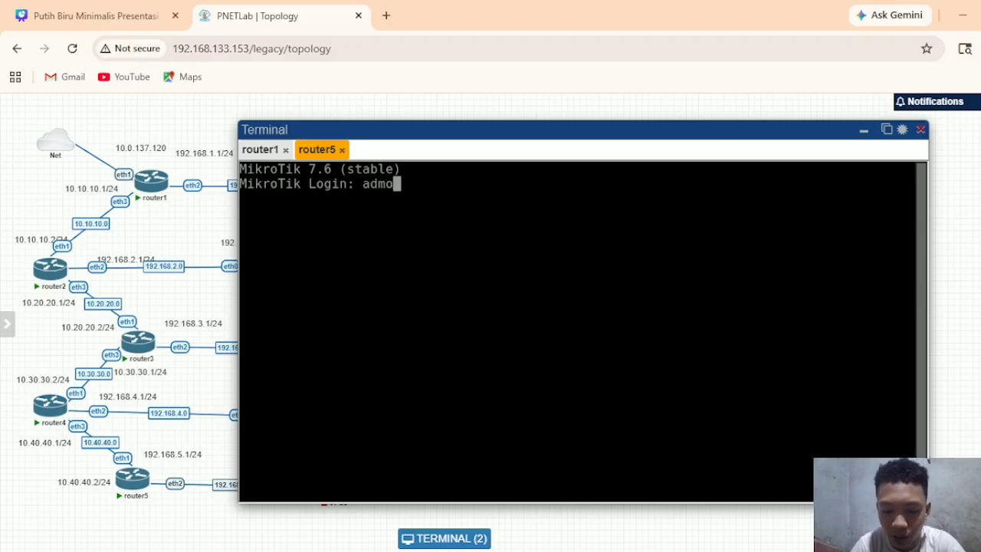
key(BackSpace)
key(BackSpace)
key(BackSpace)
text(min)
key(Return)
key(Return)
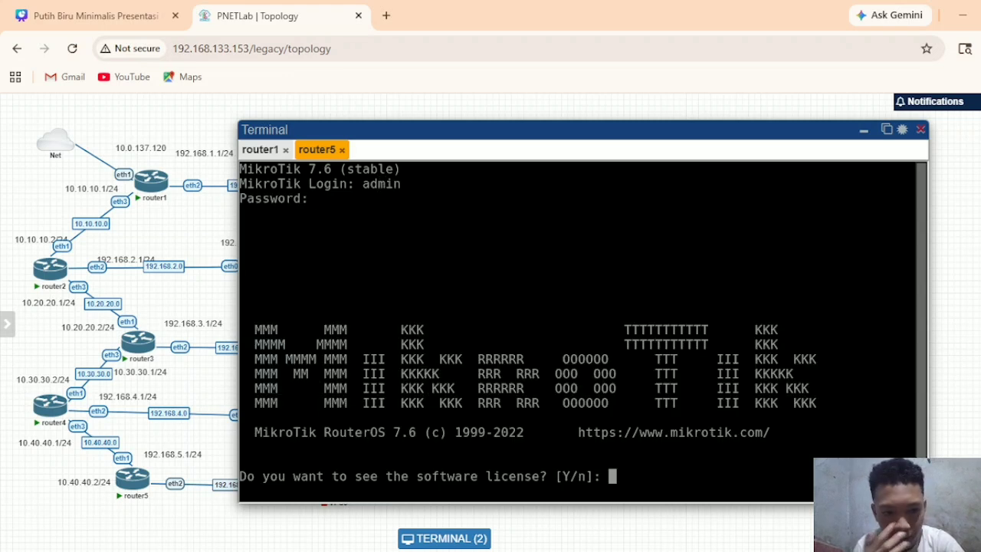
Decline viewing the software license, skip the password change, and widen the terminal window slightly
text(n)
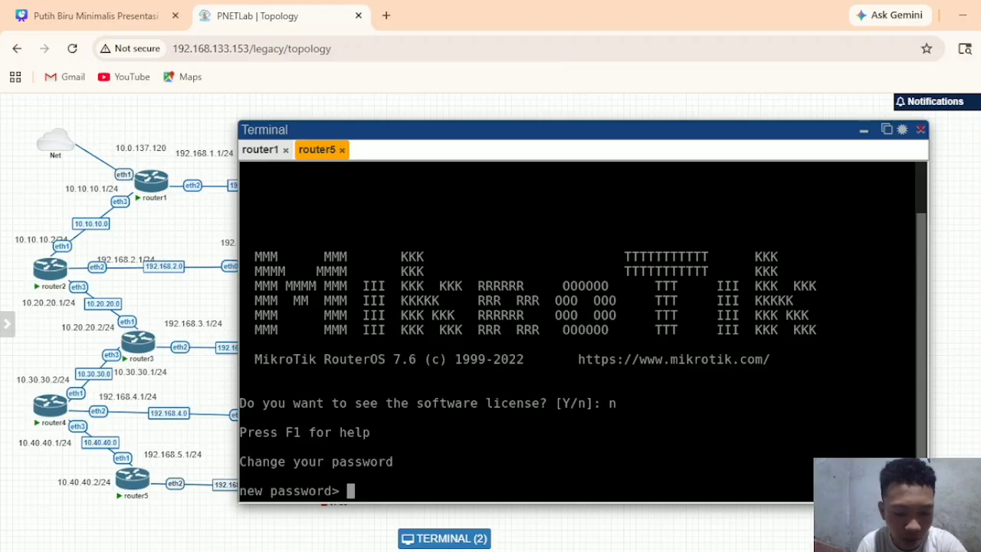
key(ctrl+c)
drag(919, 286, 946, 329)
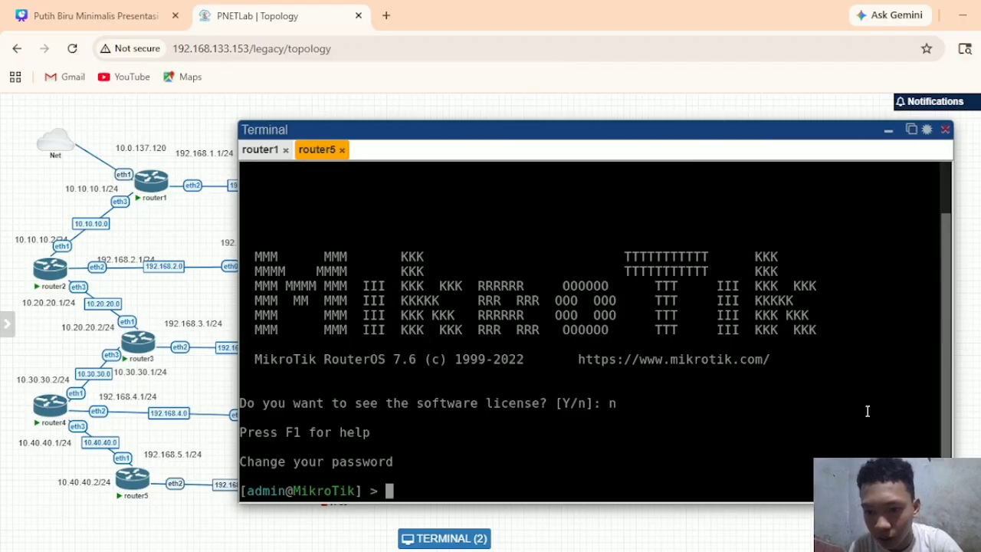
key(Return)
key(Return)
key(Return)
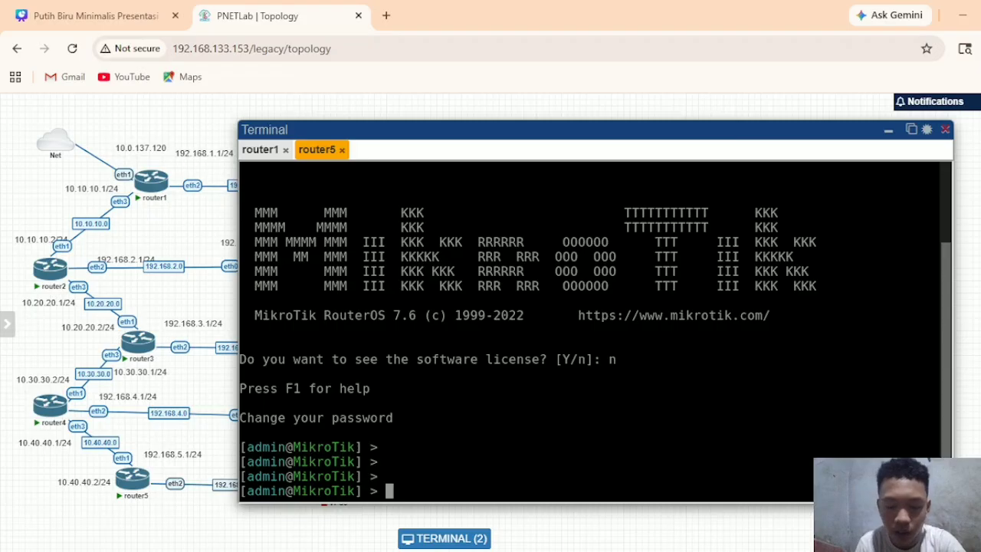
Set the router's system identity name to router5
text(sys)
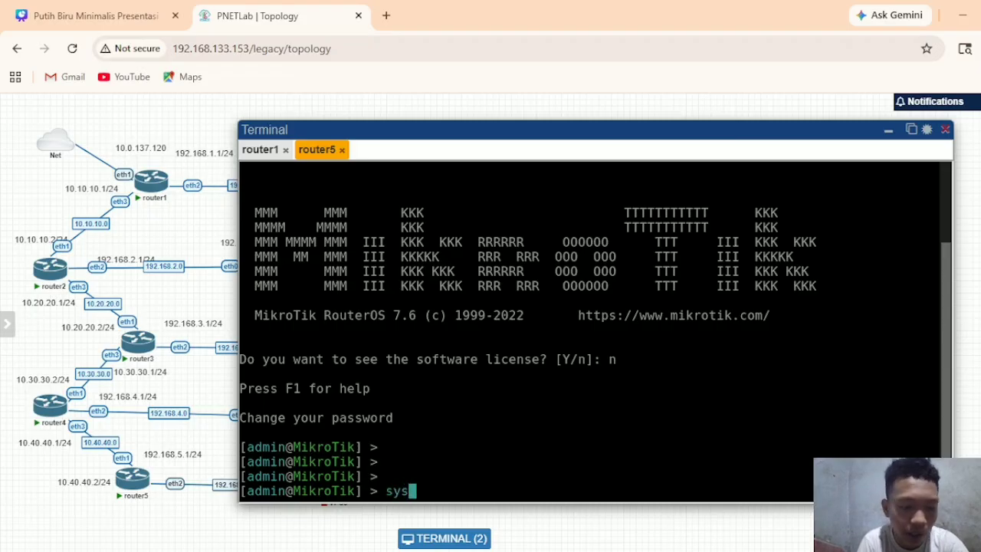
text(tem/)
key(BackSpace)
text(i)
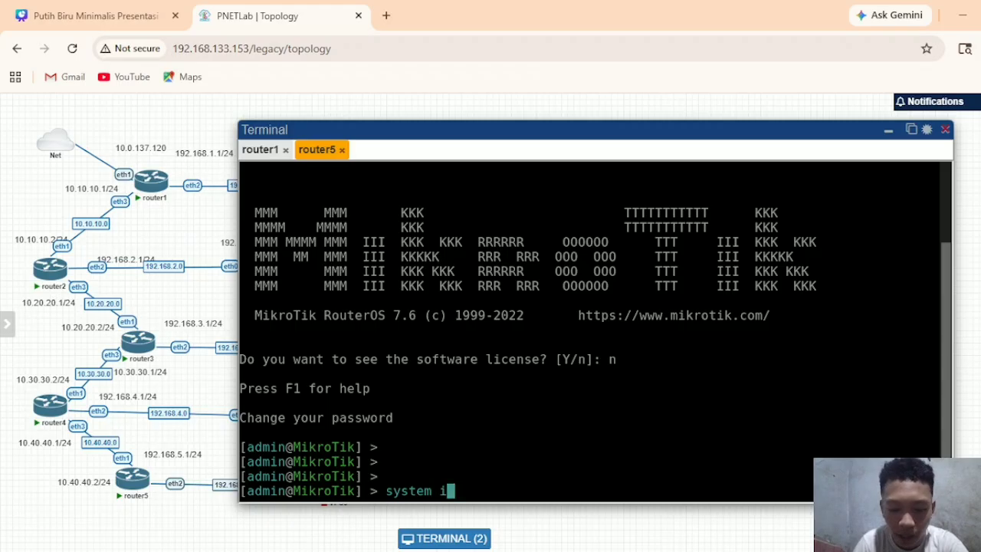
text(dentity/)
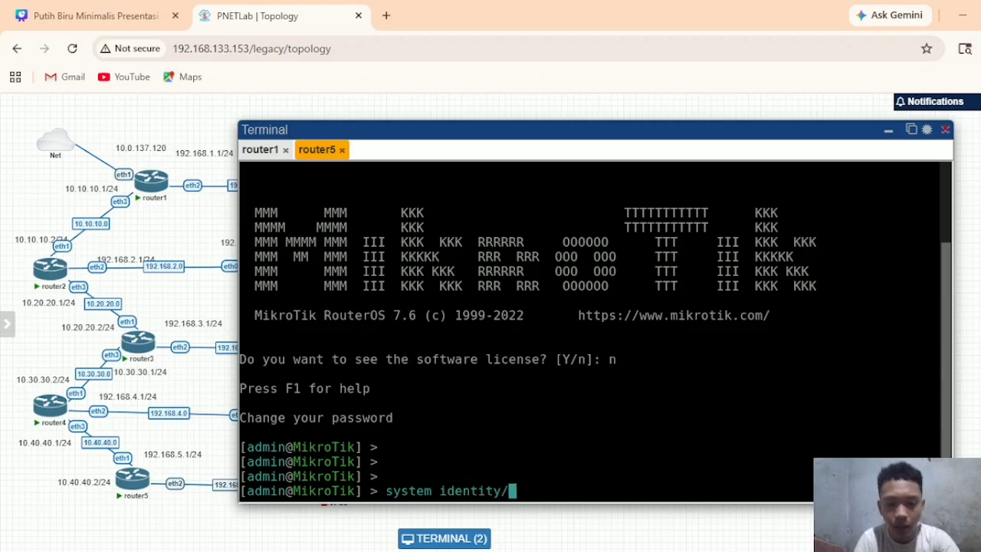
key(BackSpace)
key(Return)
text(set )
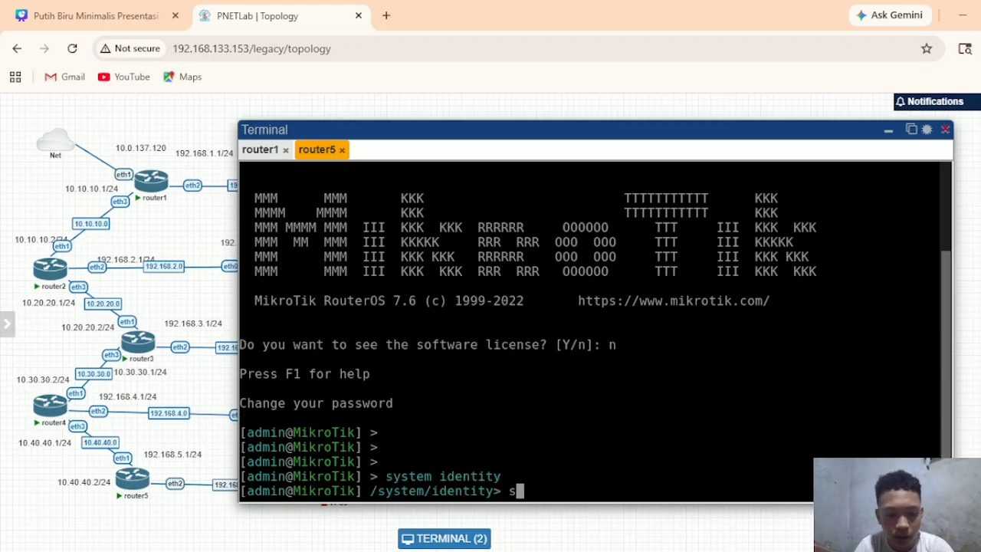
text(na)
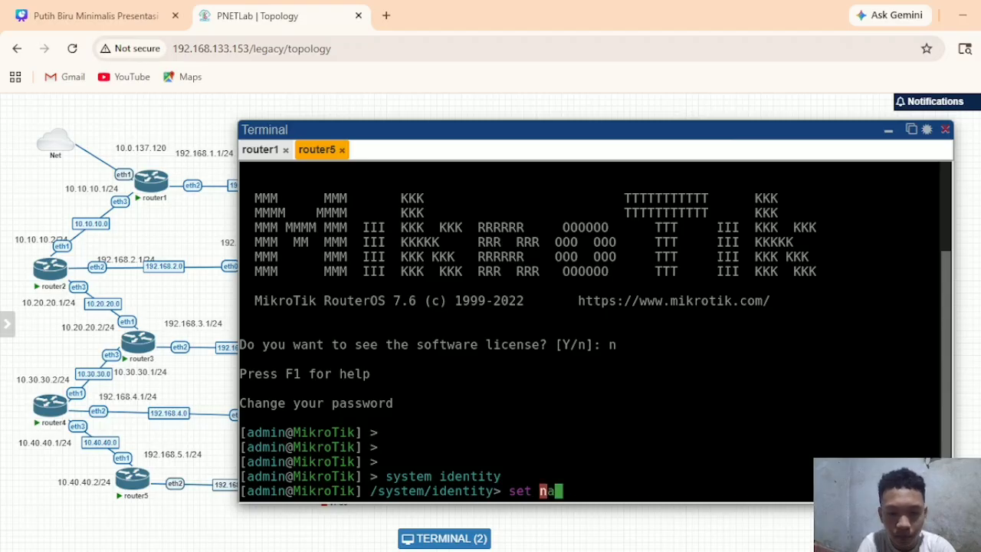
key(Tab)
text(router5)
key(Return)
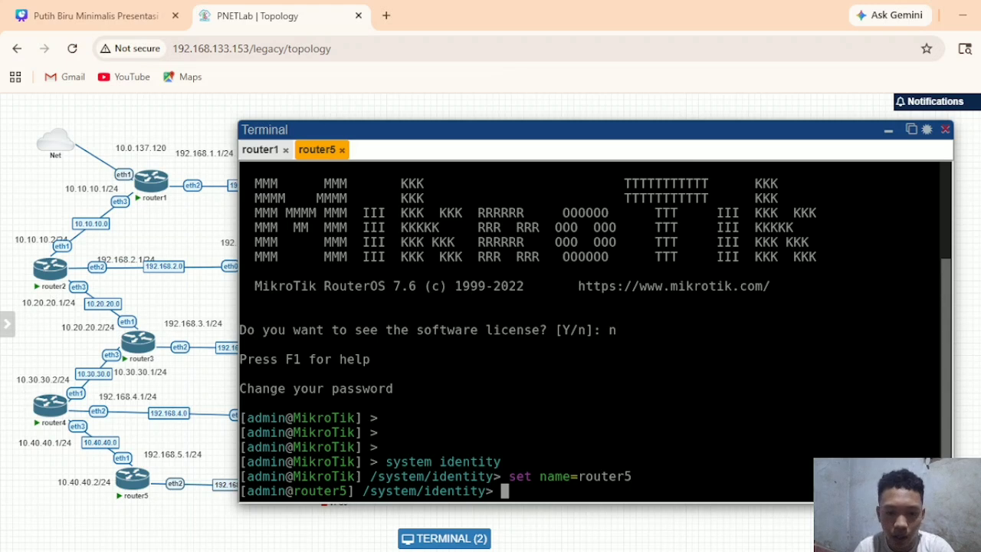
Print the configured system identity and return to the root command level
text(print)
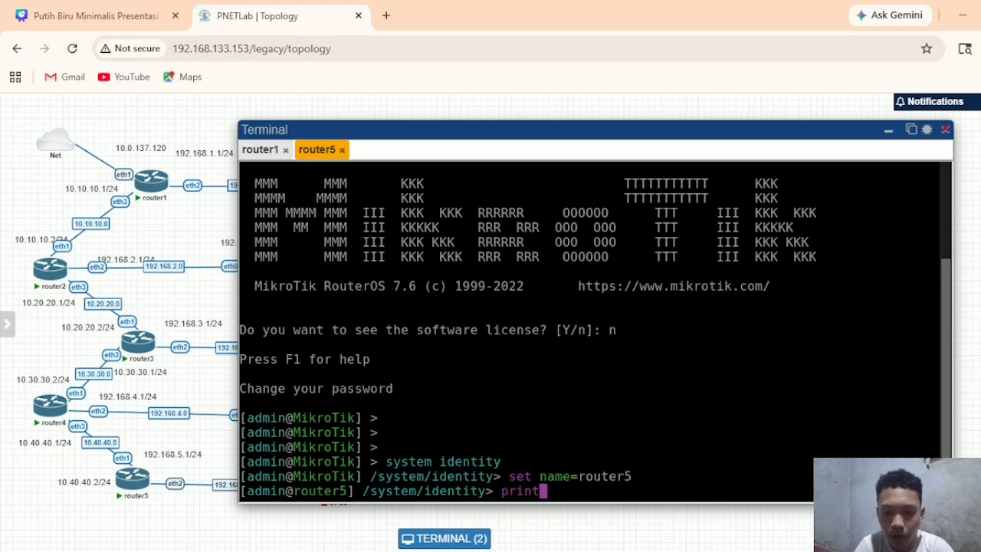
key(Return)
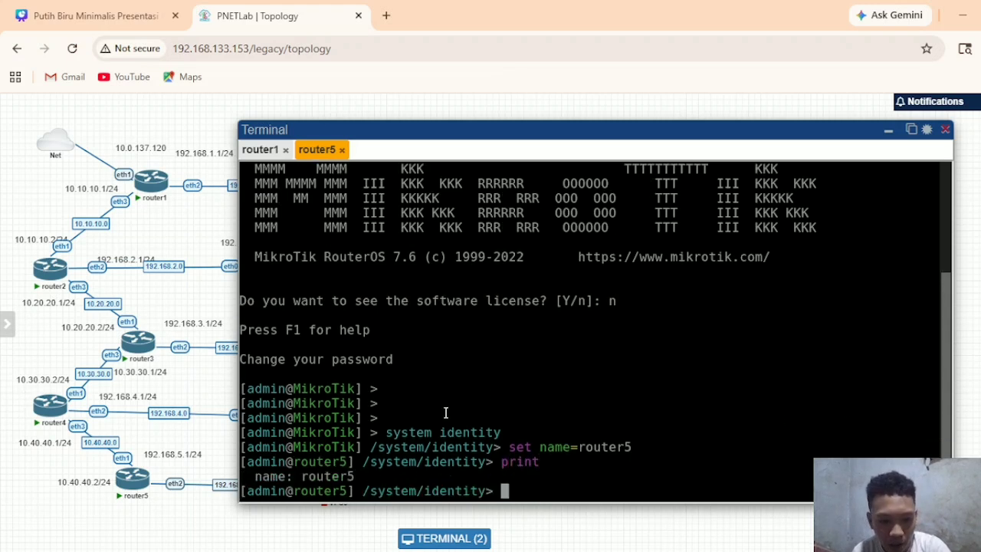
text(/)
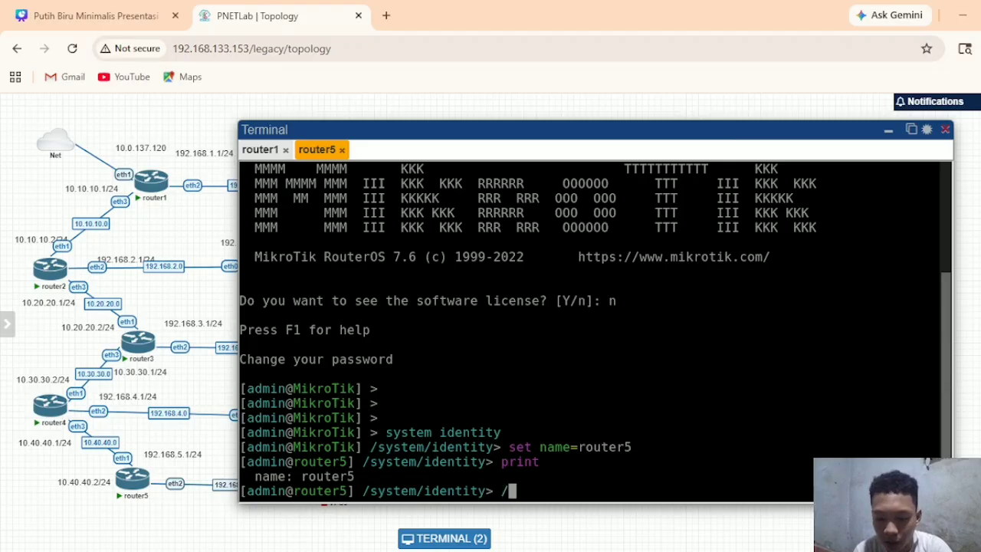
key(Return)
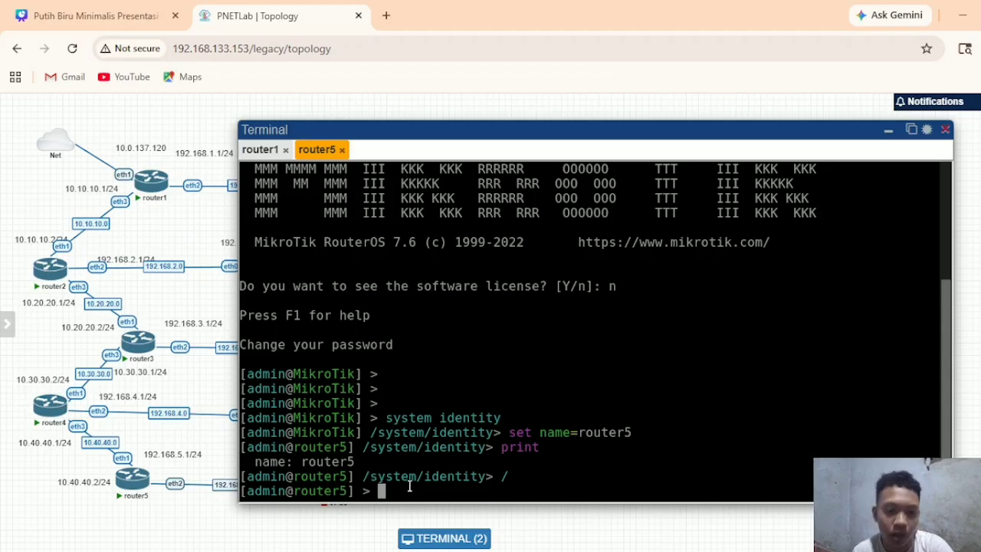
List router5's IP neighbors and examine the neighbor's identity, MAC address and interface
text(ip neighbor/)
key(BackSpace)
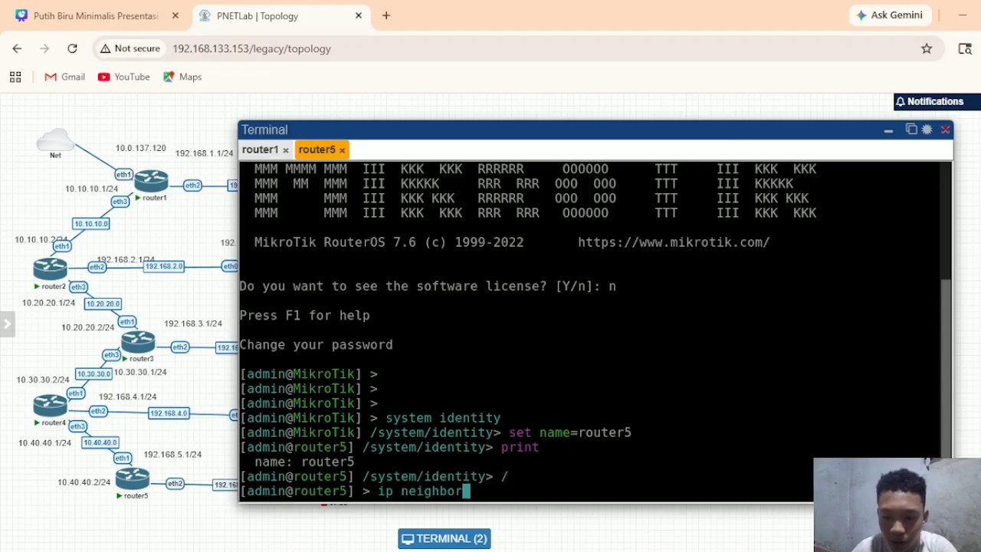
text(pr)
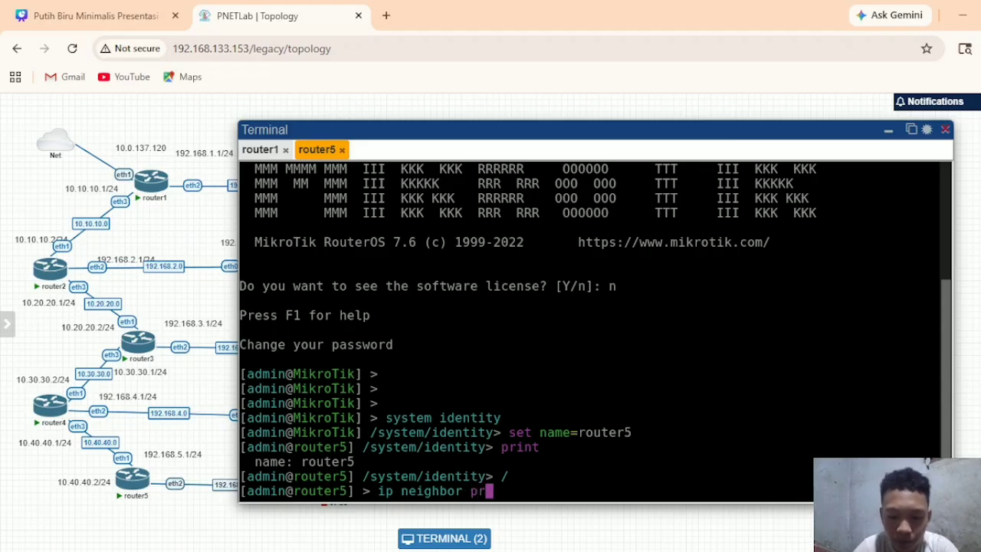
text(int)
key(Return)
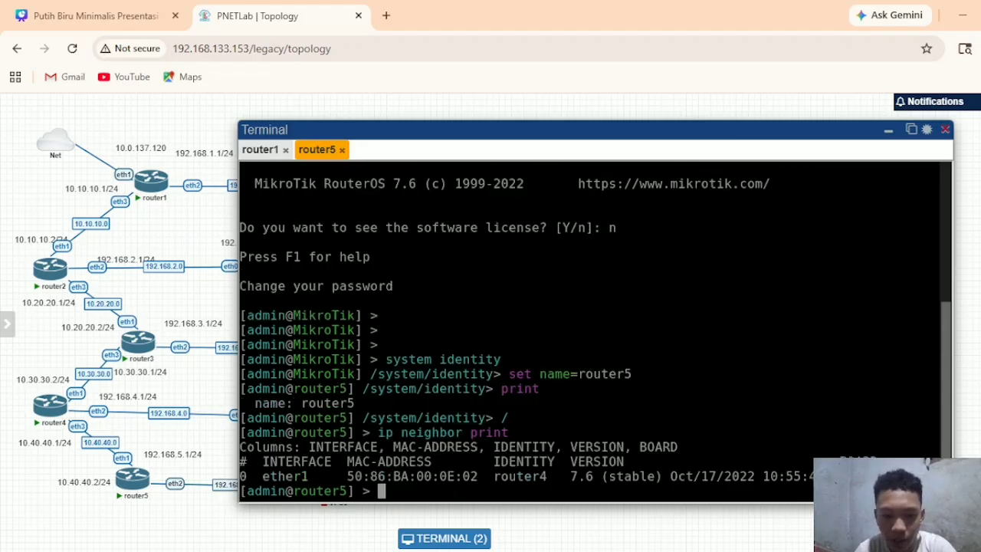
drag(489, 482, 545, 476)
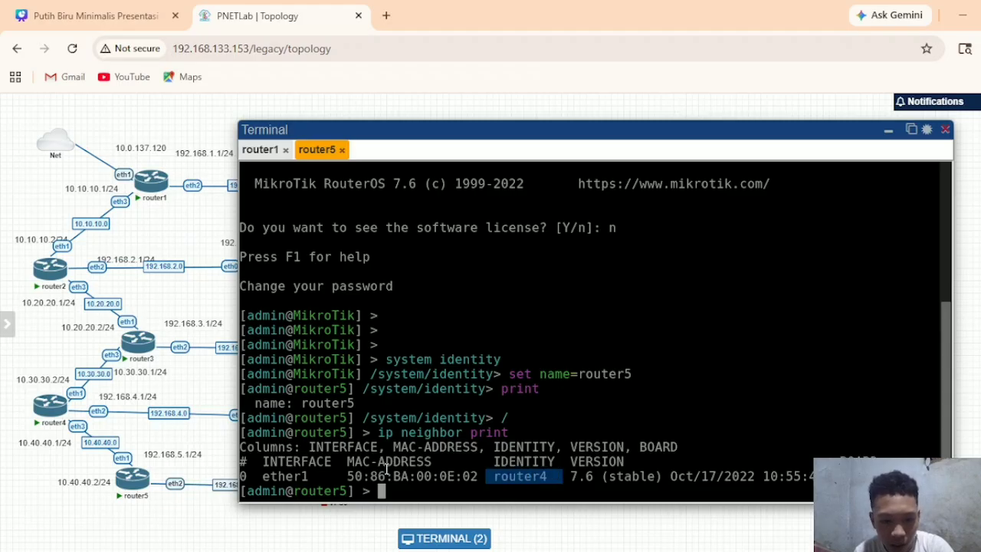
drag(341, 476, 493, 476)
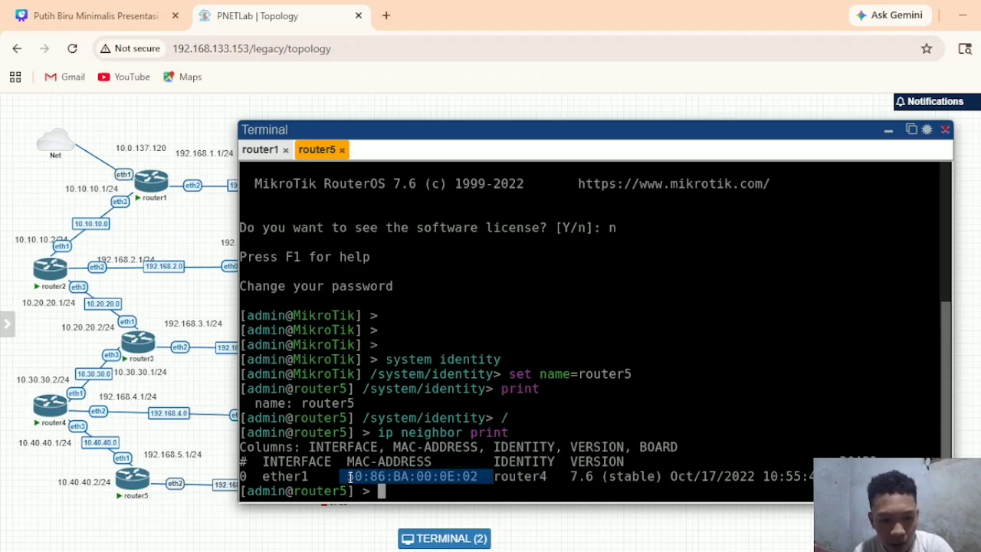
drag(263, 476, 295, 477)
click(553, 455)
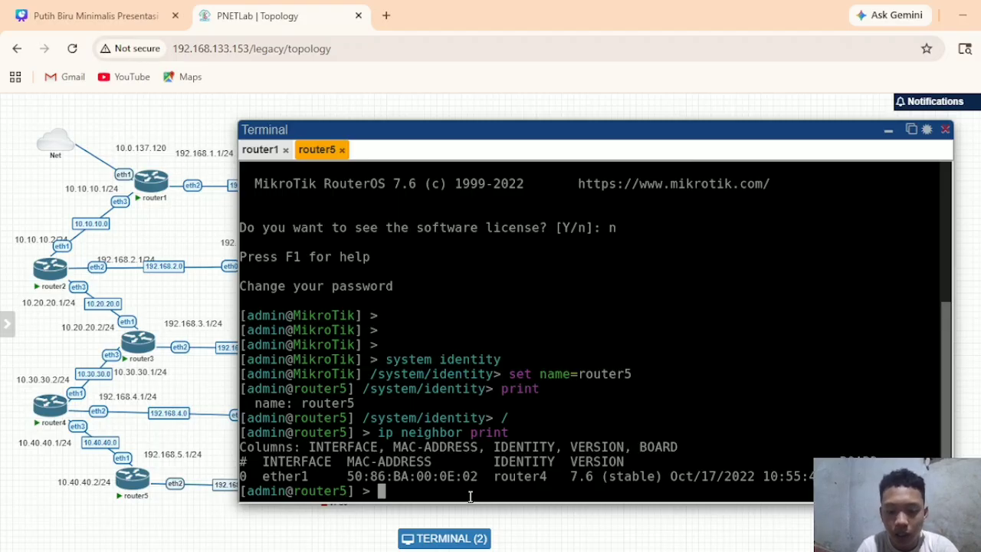
Enable RoMON on router5 with enabled=yes in the tool romon settings
text(too)
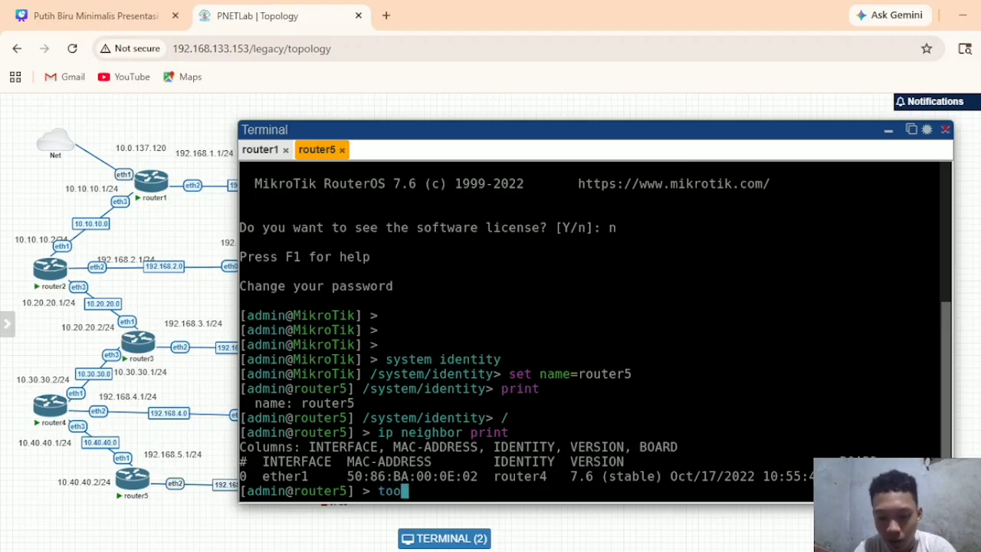
text(l rom)
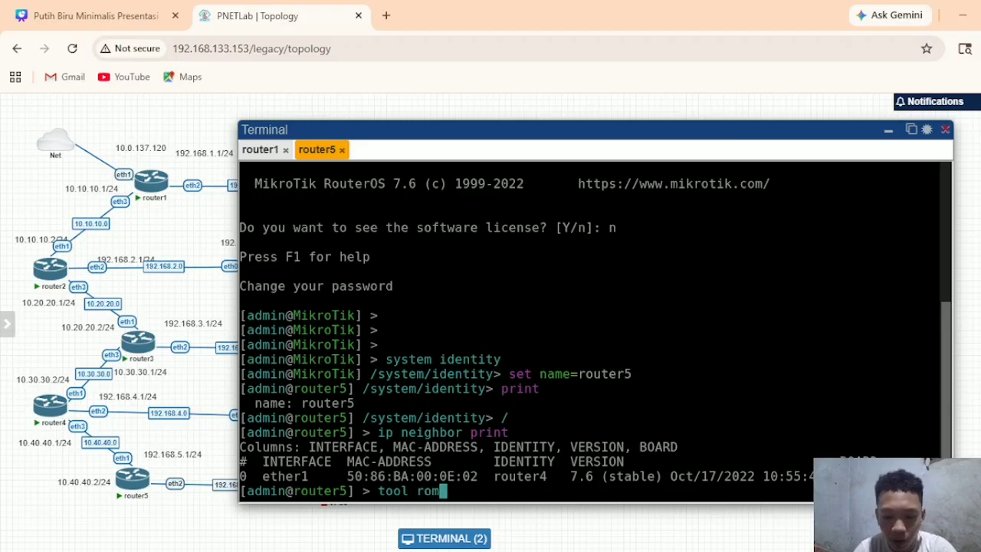
text(on)
key(Return)
text(set en)
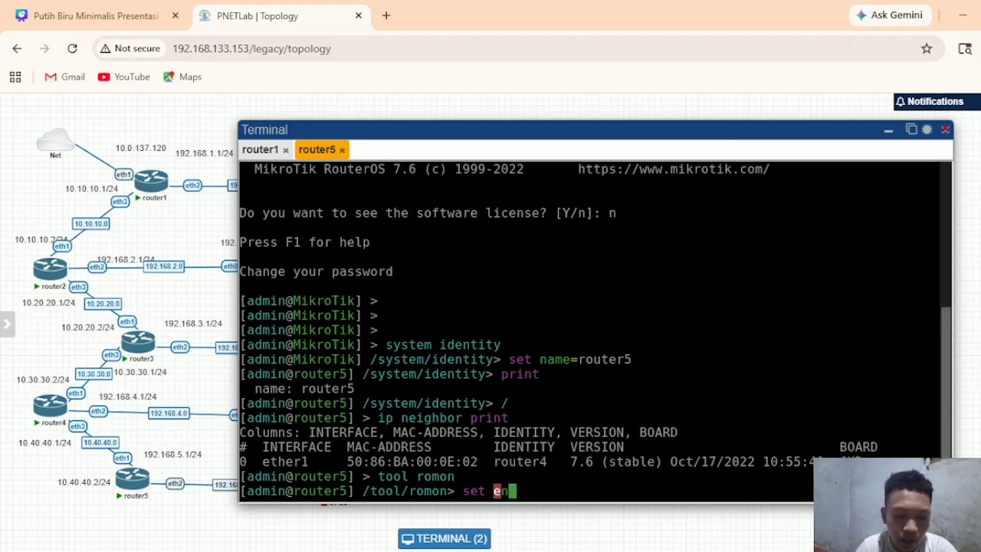
key(Tab)
text(yes)
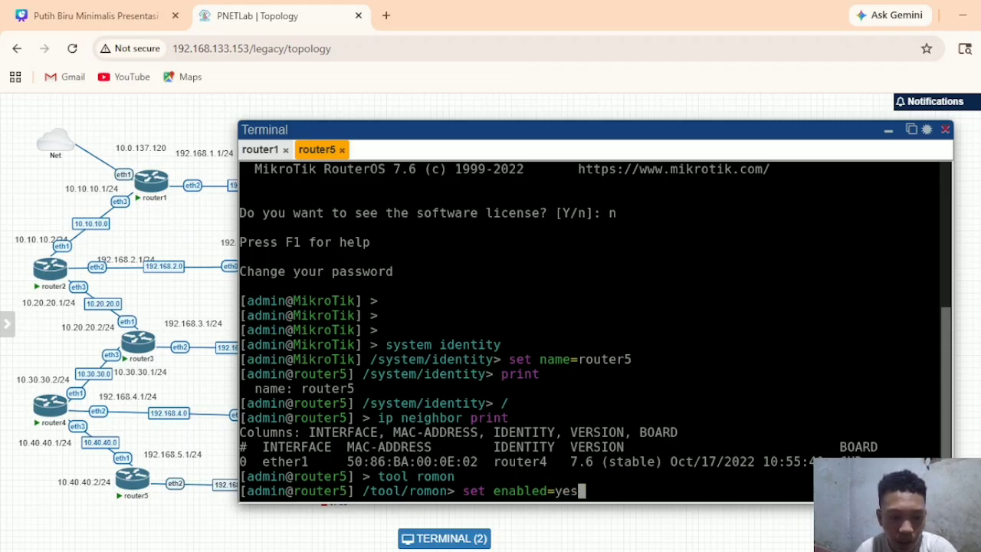
key(Return)
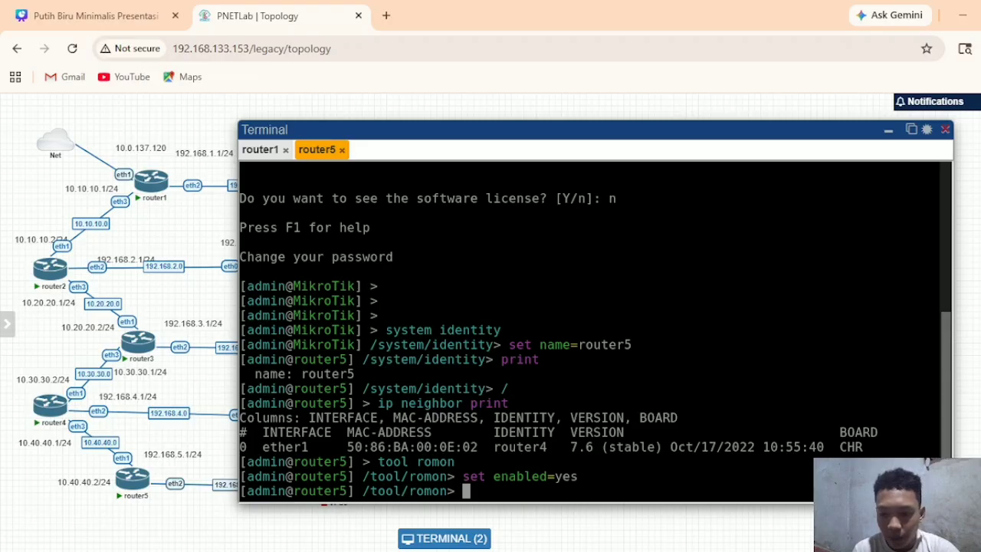
Switch to router1's WinBox session and close its OSPF and Route List windows
mouse_move(704, 544)
click(513, 524)
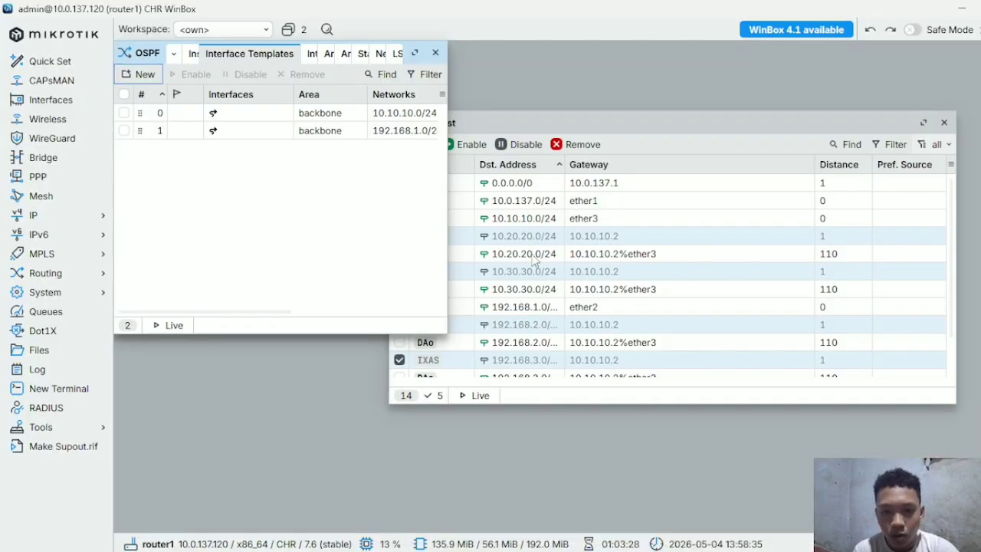
click(435, 53)
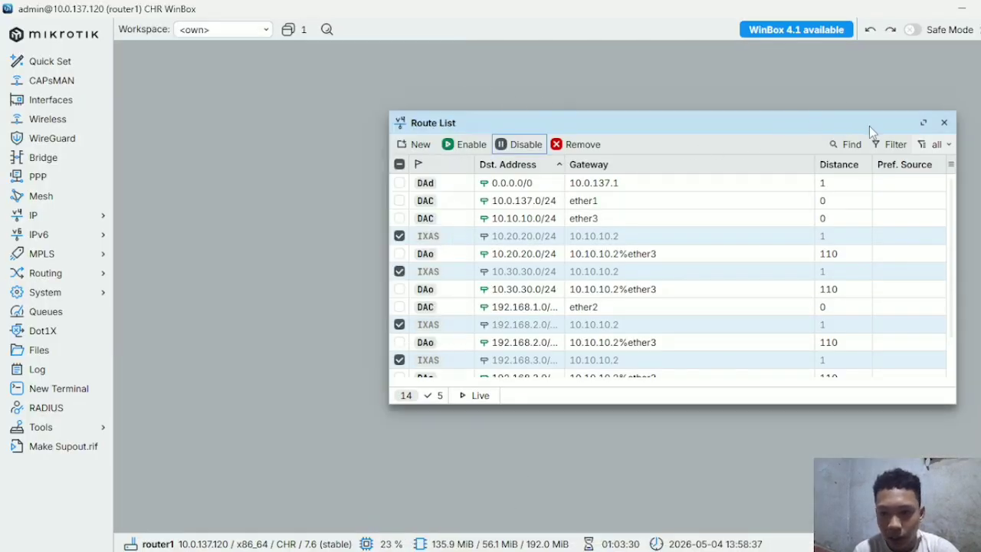
click(943, 122)
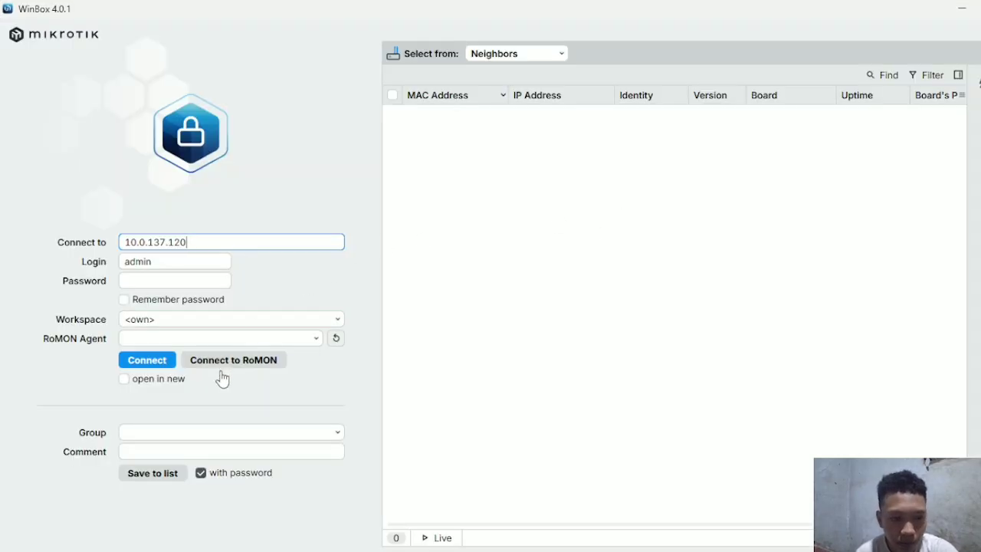
Connect to router5 through RoMON on 10.0.137.120, skip the password change, and open its IP address list
click(228, 367)
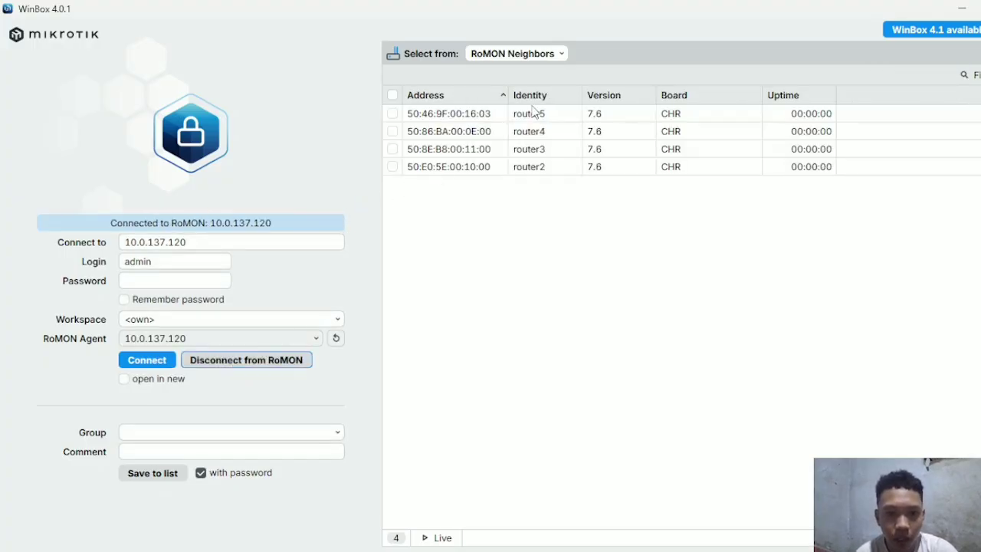
double_click(534, 114)
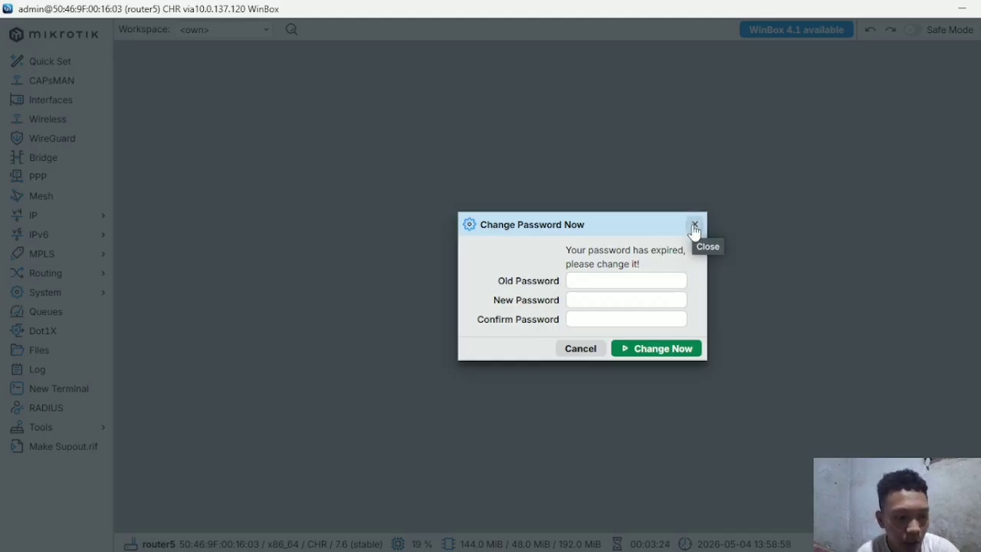
click(694, 226)
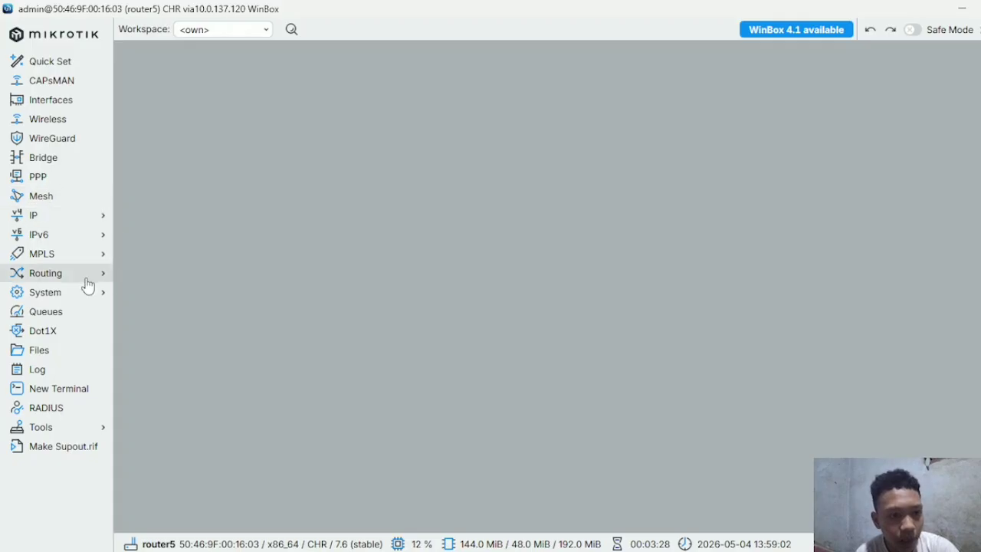
click(93, 223)
click(129, 232)
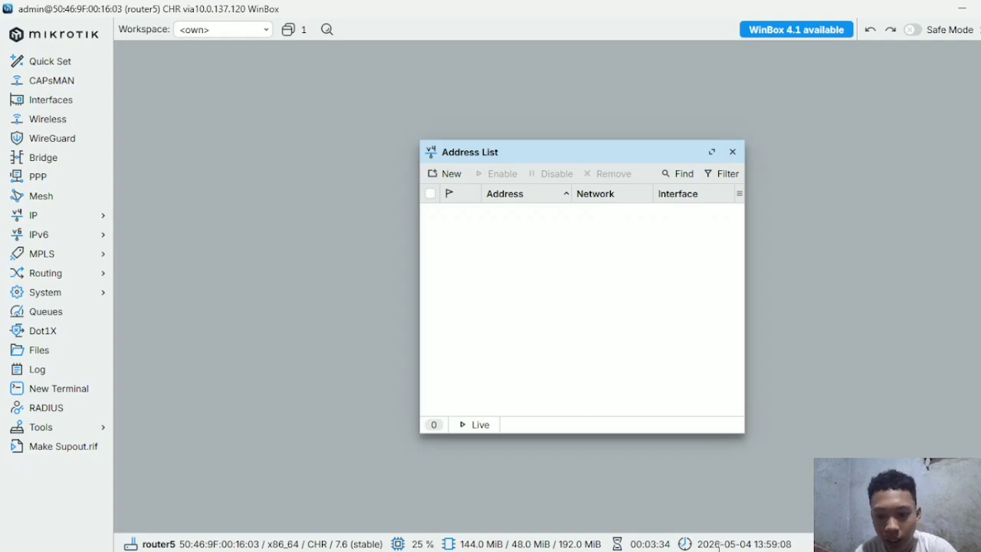
Switch to router4's WinBox session, close its terminal, and start a new entry in its IP address list
mouse_move(718, 550)
click(767, 498)
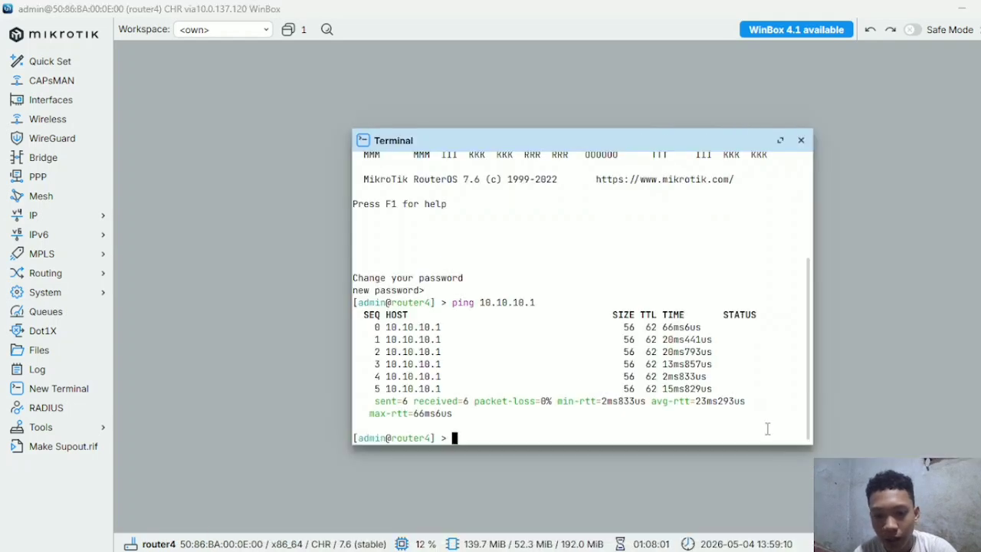
click(800, 140)
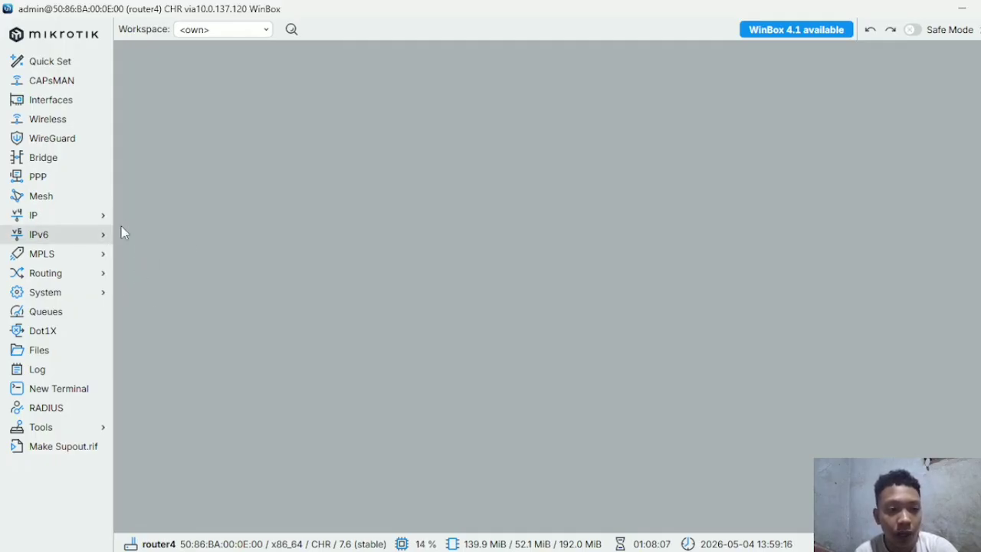
click(51, 219)
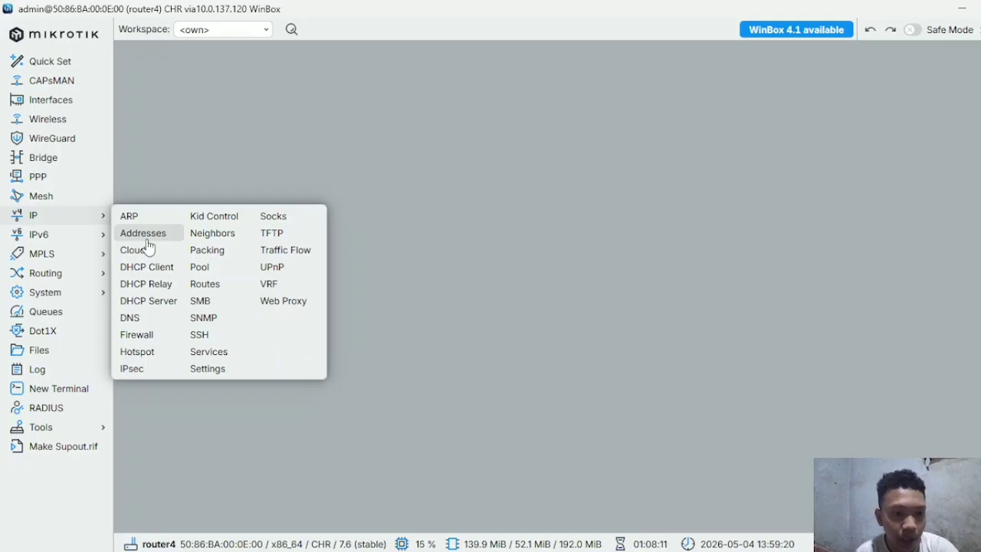
click(146, 237)
click(435, 173)
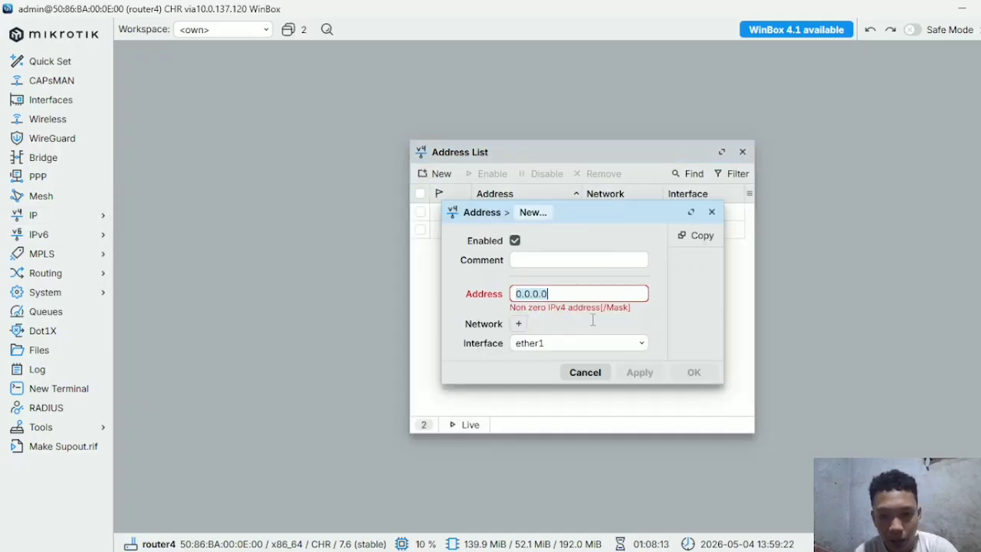
Check router4's planned addressing in the PNETLab topology and return to its new address form in WinBox
mouse_move(646, 551)
click(638, 509)
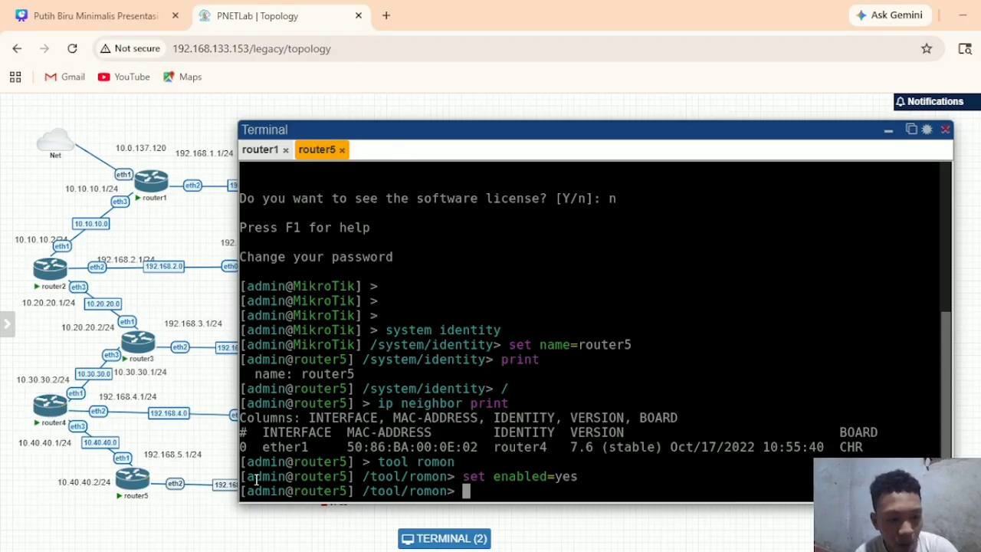
mouse_move(637, 551)
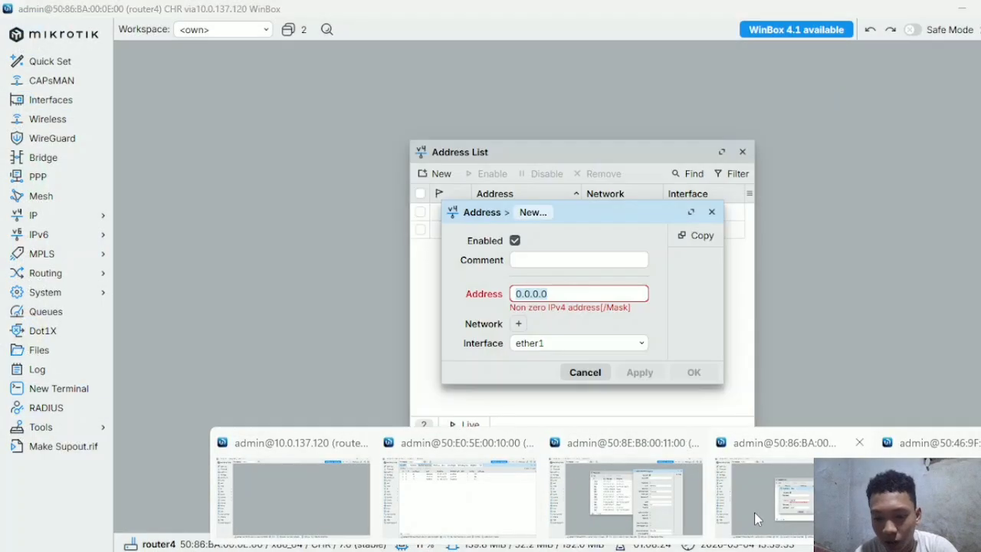
click(754, 516)
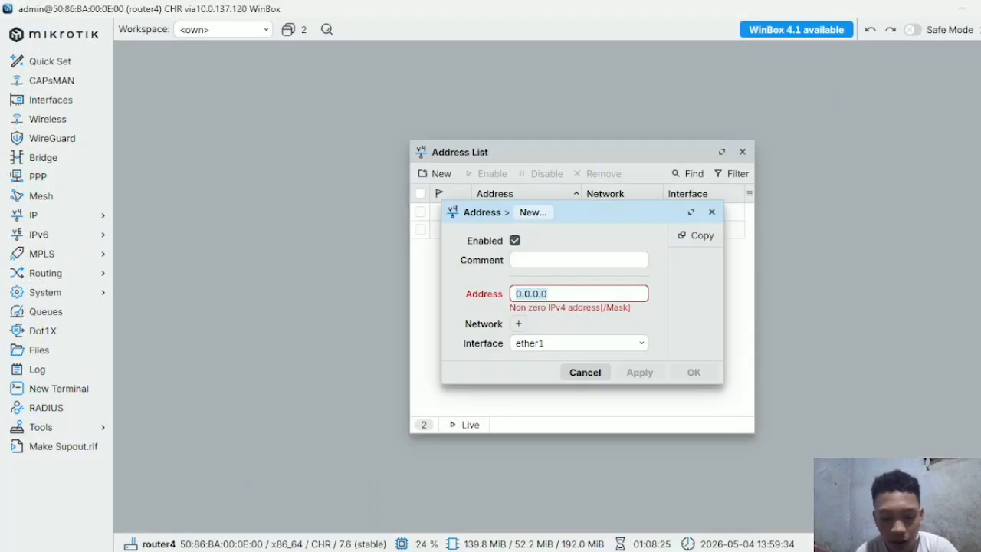
Add the IP address 10.40.40.1/24 on interface ether3 of router4
text(192.1)
key(BackSpace)
key(BackSpace)
key(BackSpace)
key(BackSpace)
key(BackSpace)
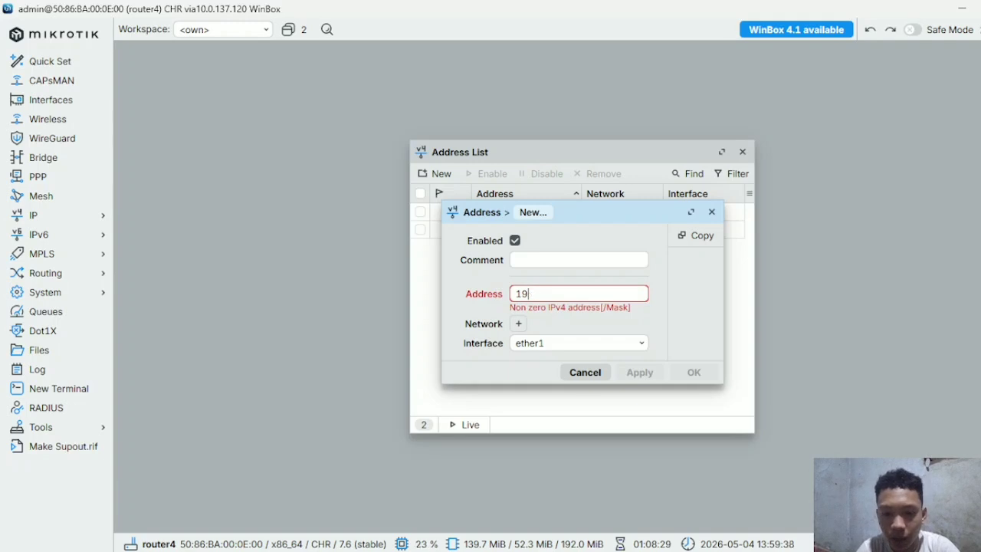
text(10.)
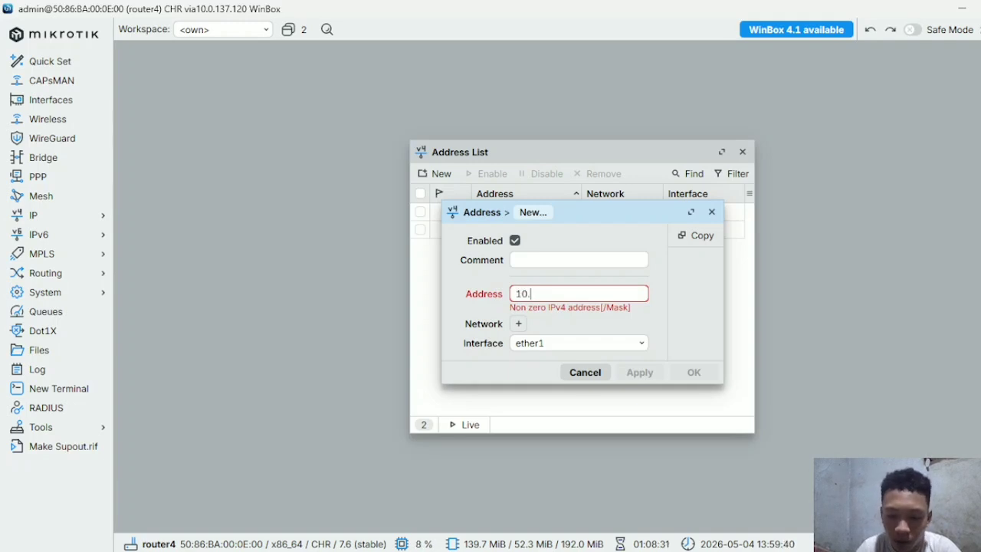
text(40.)
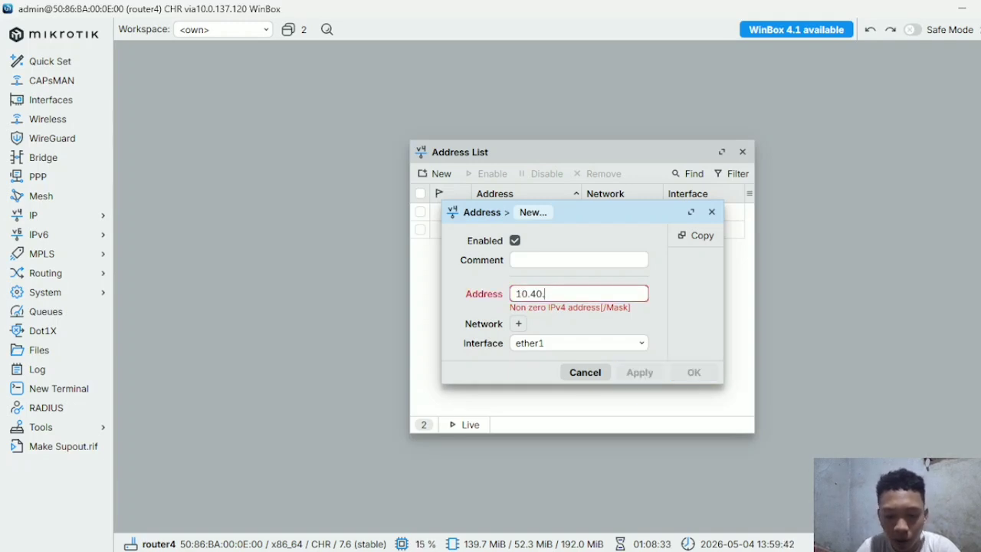
text(40.1/24)
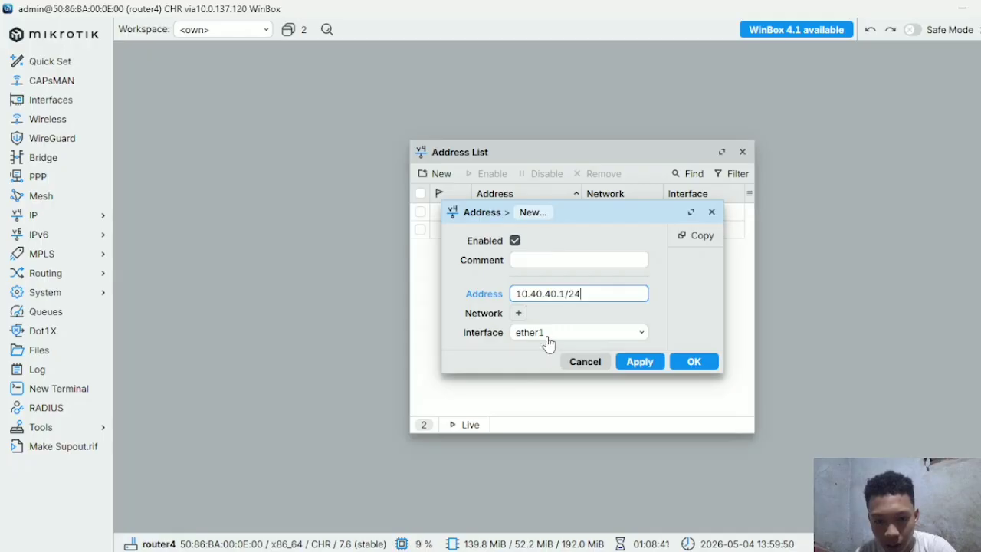
click(544, 334)
click(556, 388)
click(637, 359)
click(696, 361)
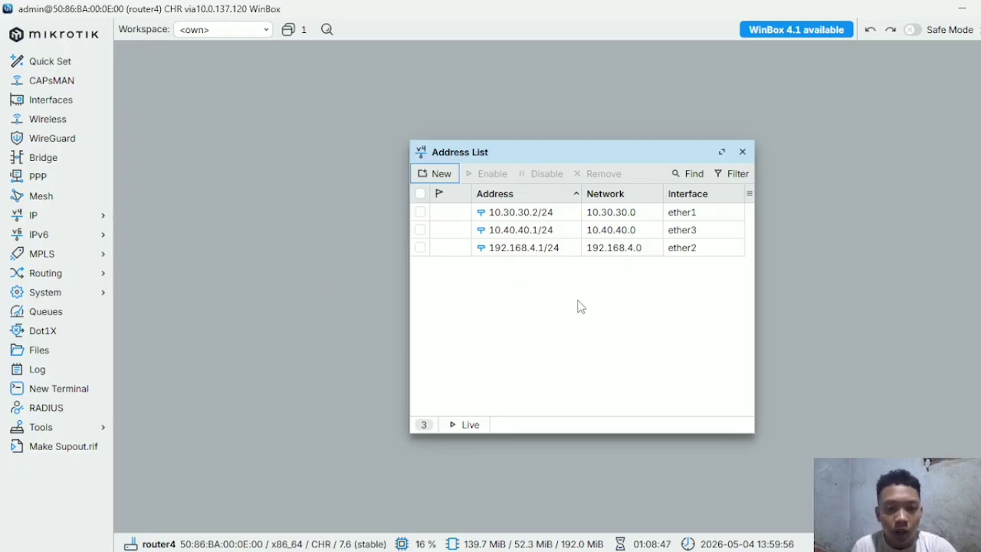
Switch to router5's WinBox session and add the IP address 10.40.40.2/24 on ether1, checking the plan in the PNETLab topology
key(alt+Tab)
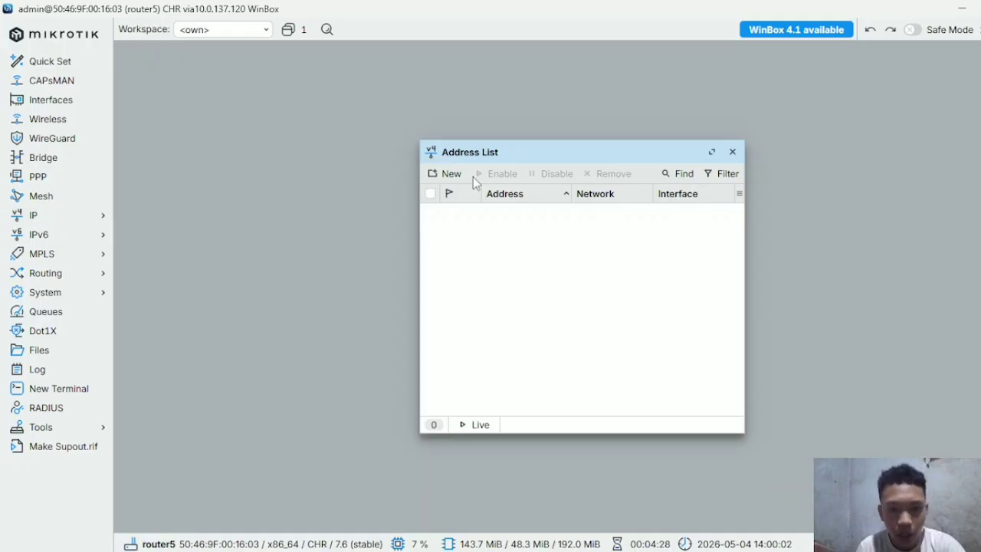
click(448, 175)
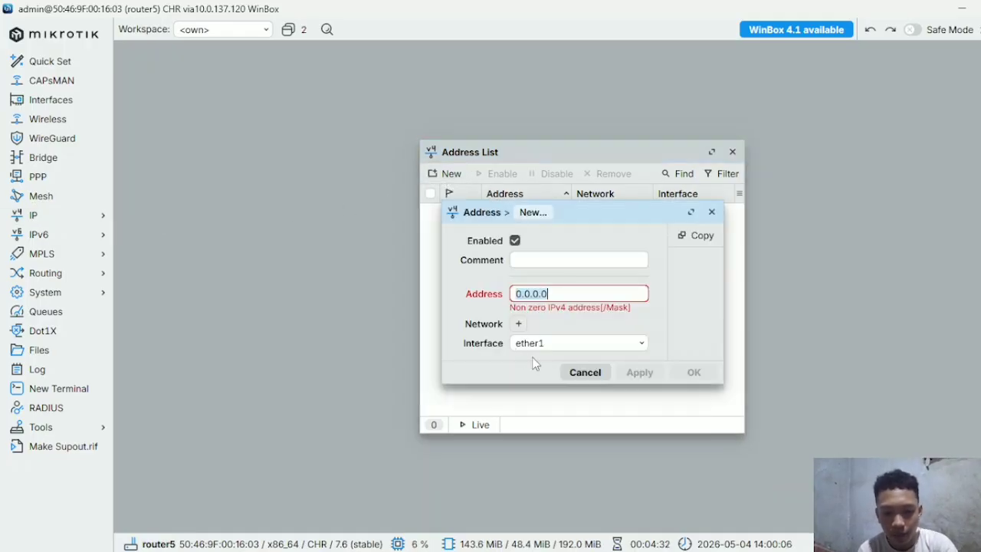
text(10.)
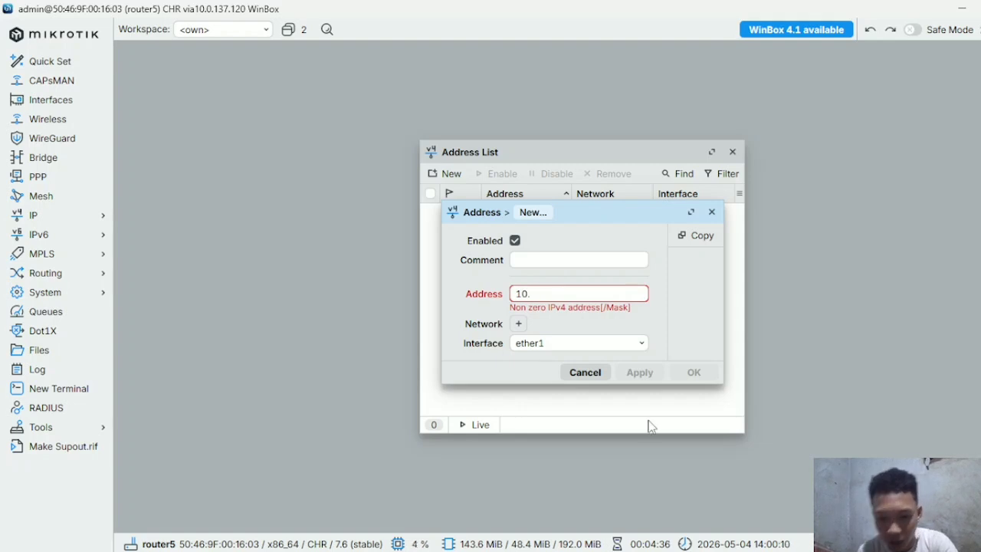
click(641, 517)
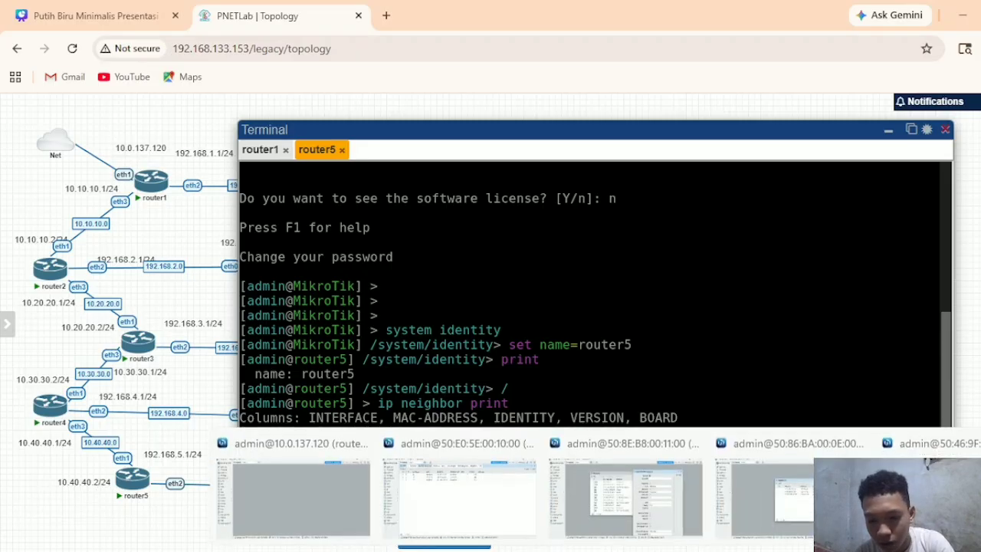
click(919, 490)
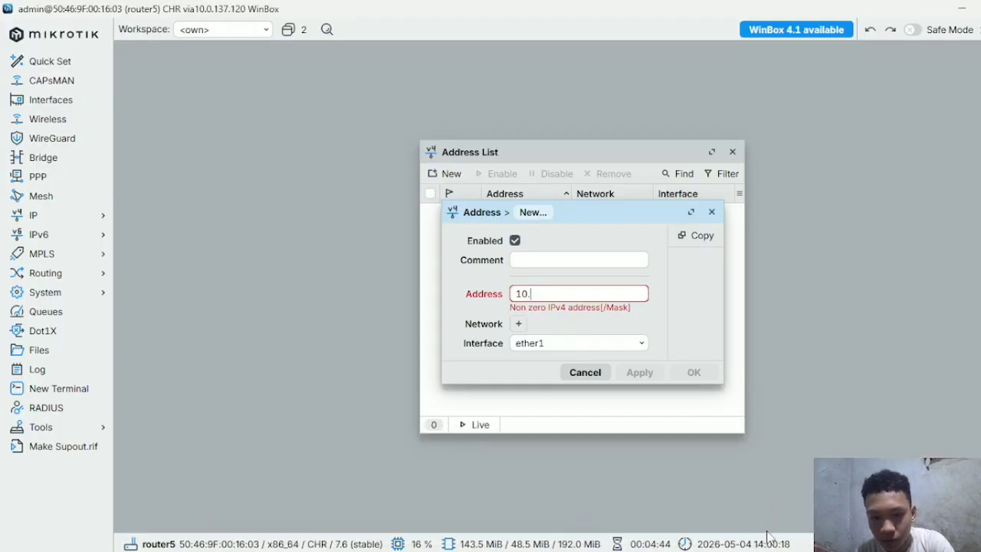
text(40)
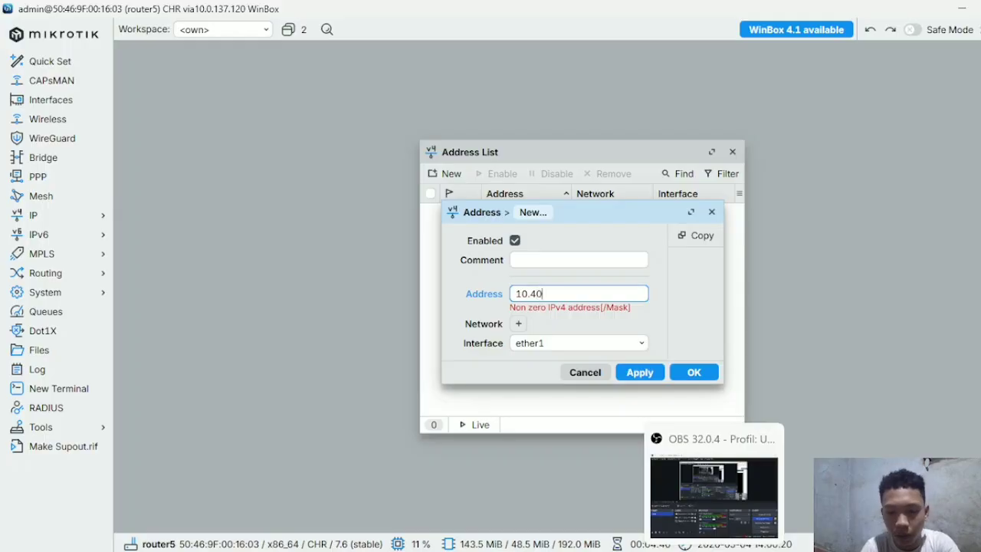
text(.40)
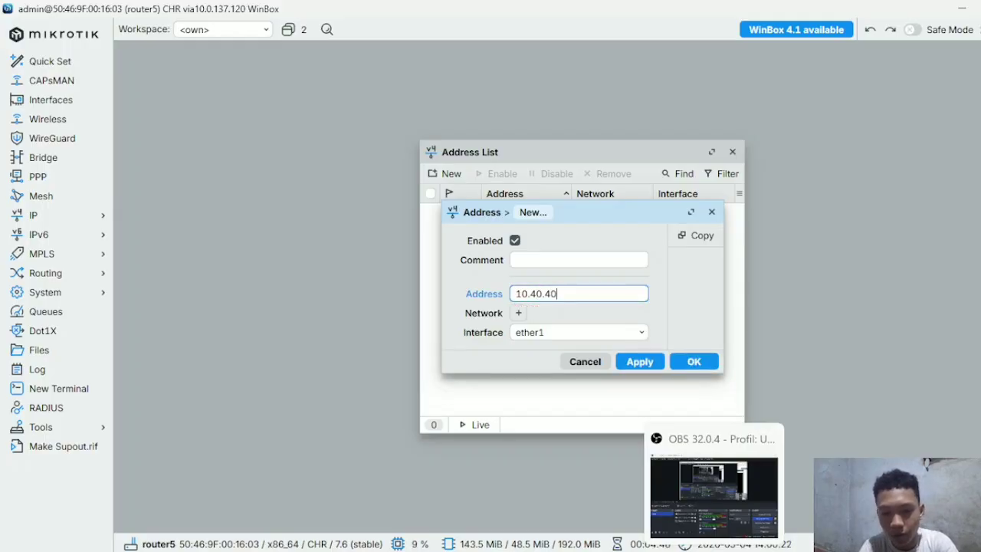
text(.2/24)
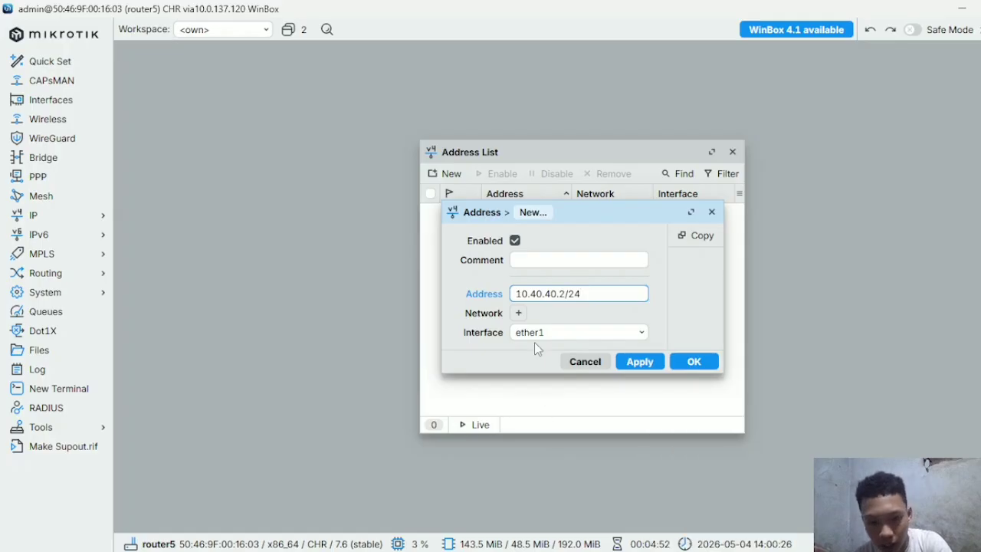
drag(606, 211, 603, 232)
click(635, 383)
click(688, 386)
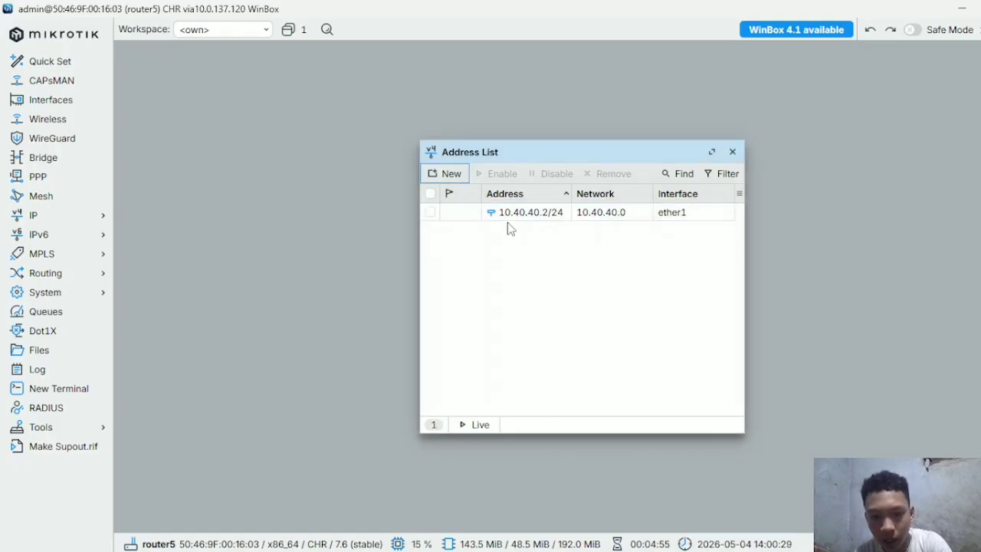
Add the IP address 192.168.5.1/24 on ether2 of router5, checking it against the PNETLab topology before applying
click(437, 174)
text(192.1)
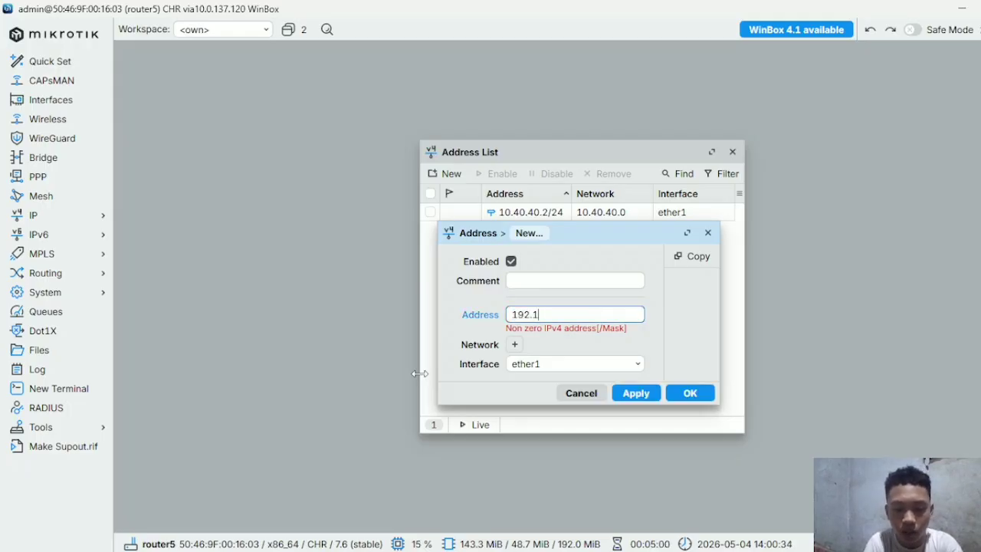
text(68.)
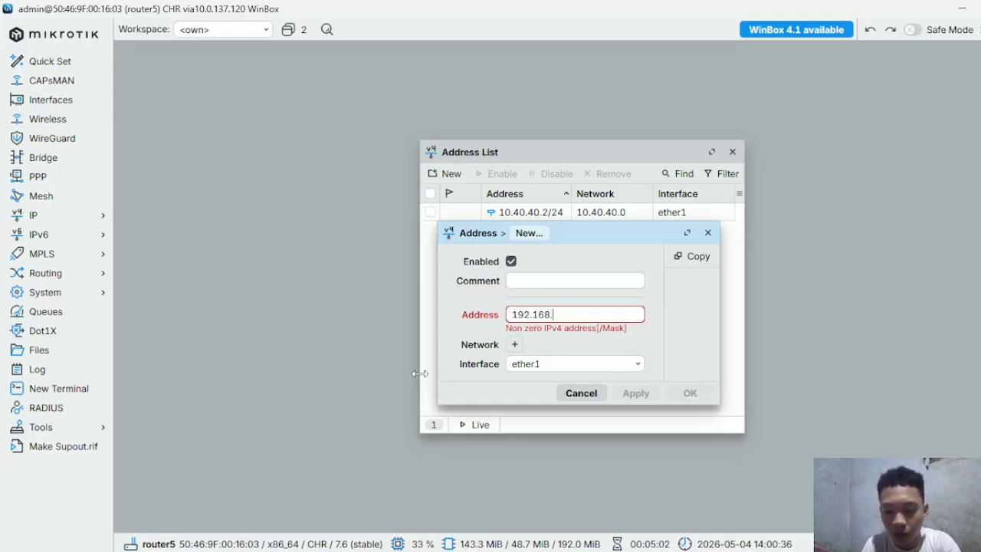
text(5.1)
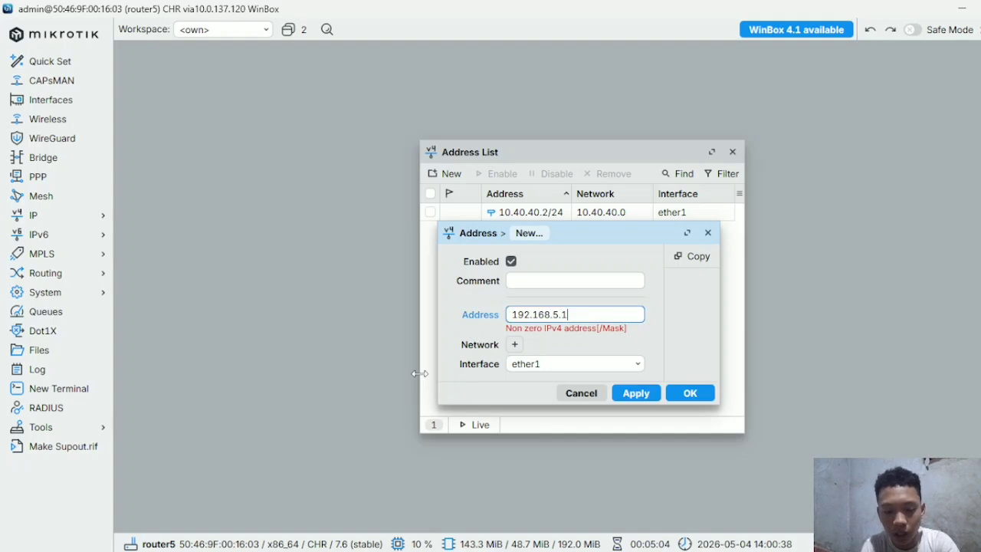
text(/24)
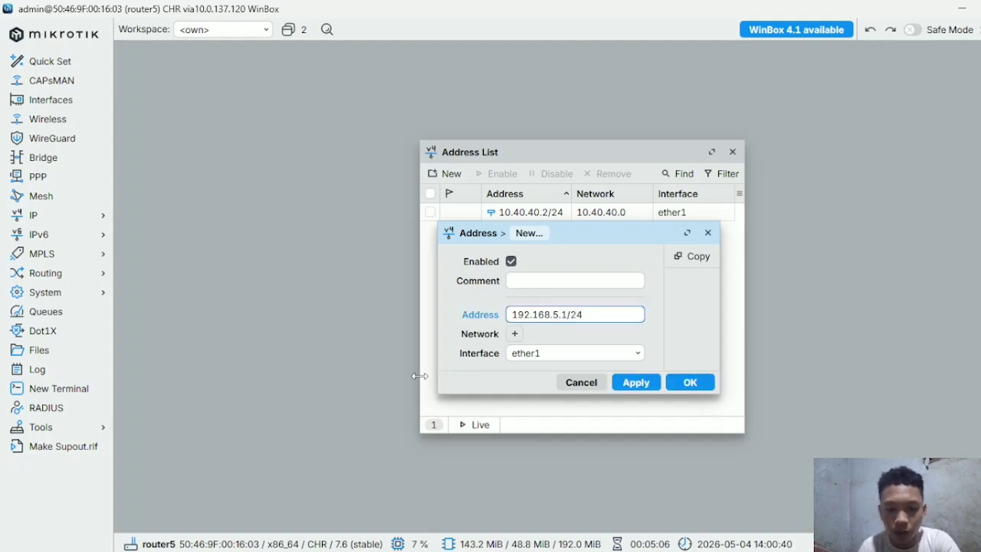
click(517, 354)
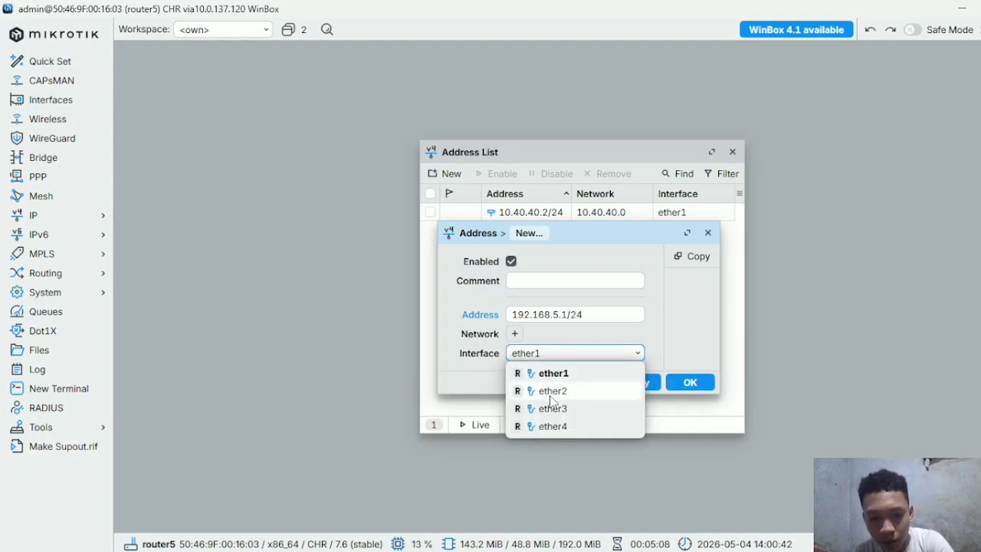
click(556, 390)
mouse_move(640, 523)
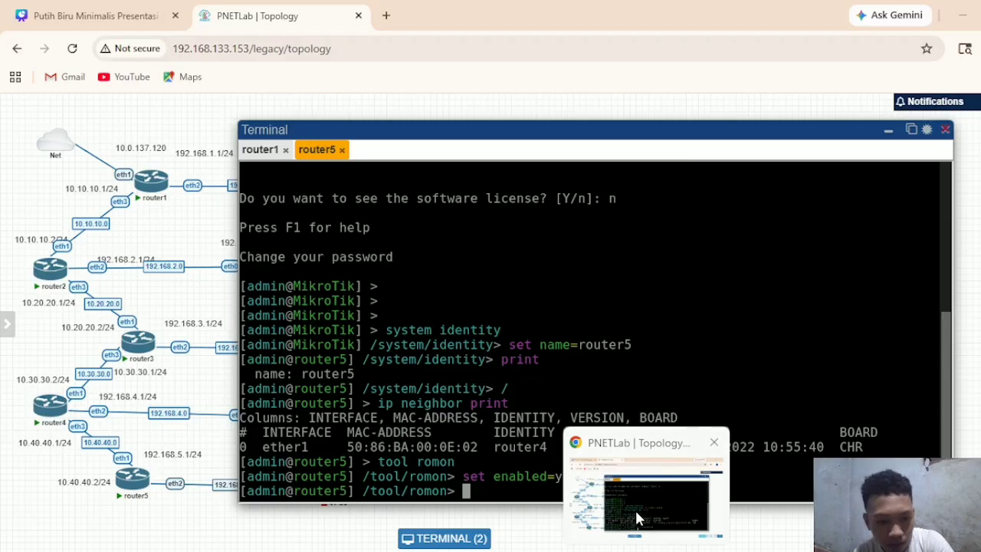
click(638, 520)
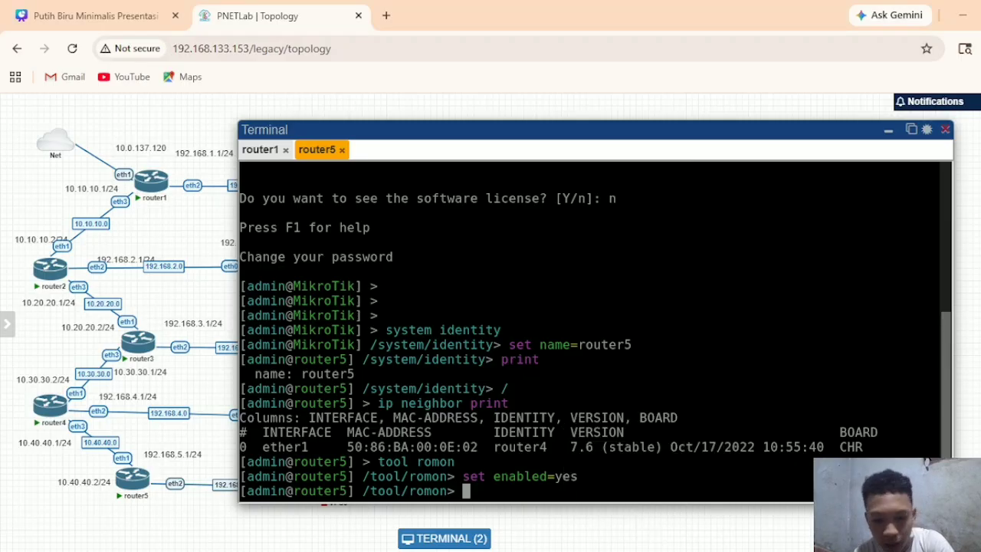
mouse_move(791, 514)
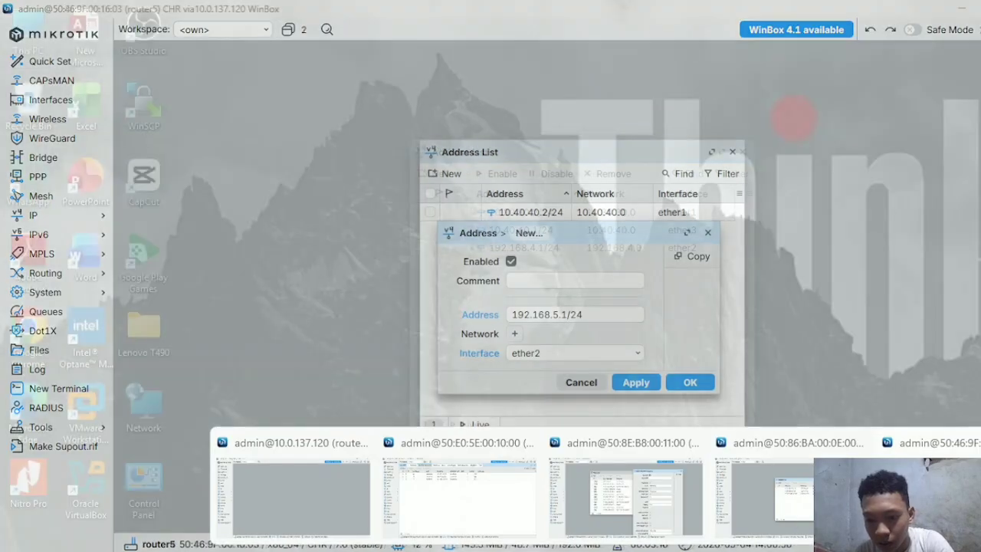
click(885, 509)
click(618, 389)
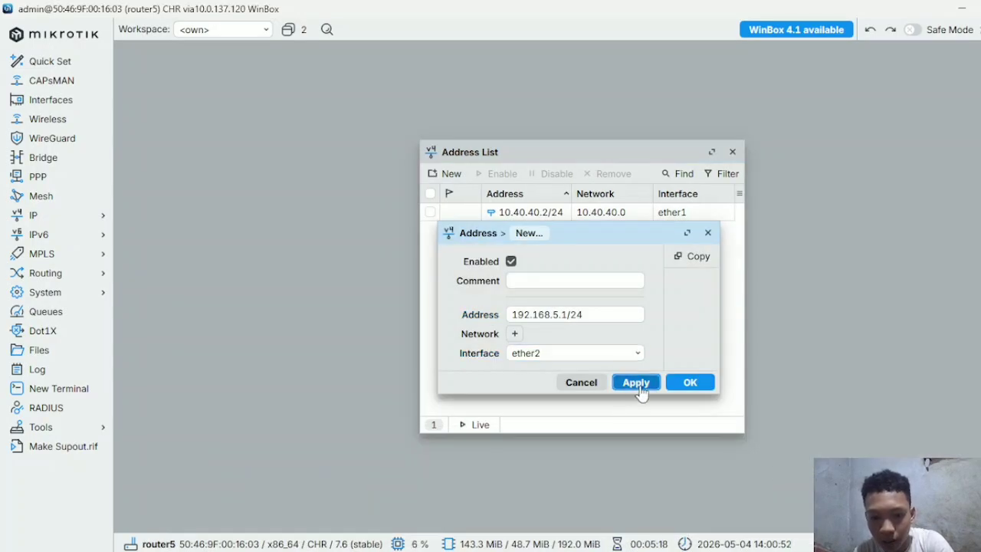
click(686, 384)
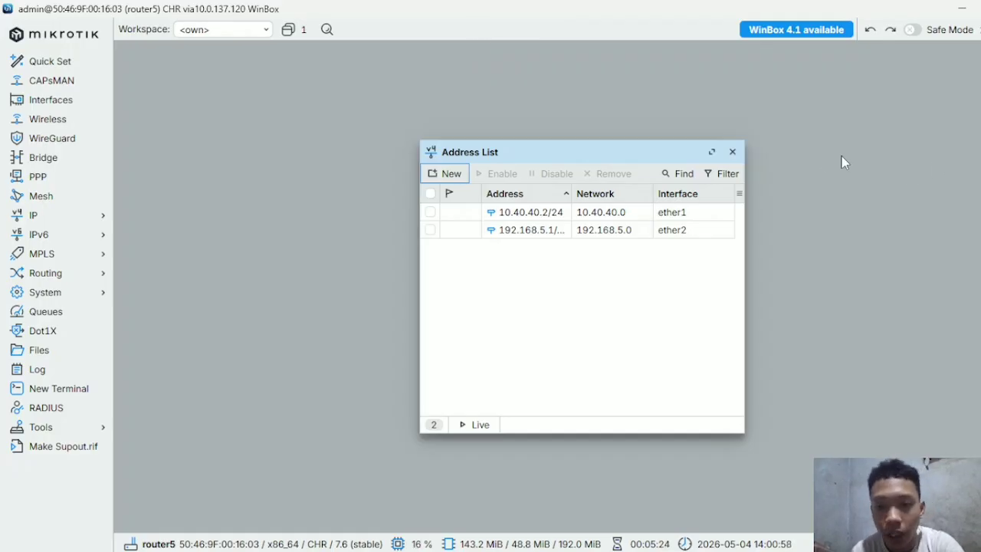
Close router5's address list, switch to PNETLab, and close the terminal window covering the topology
click(732, 152)
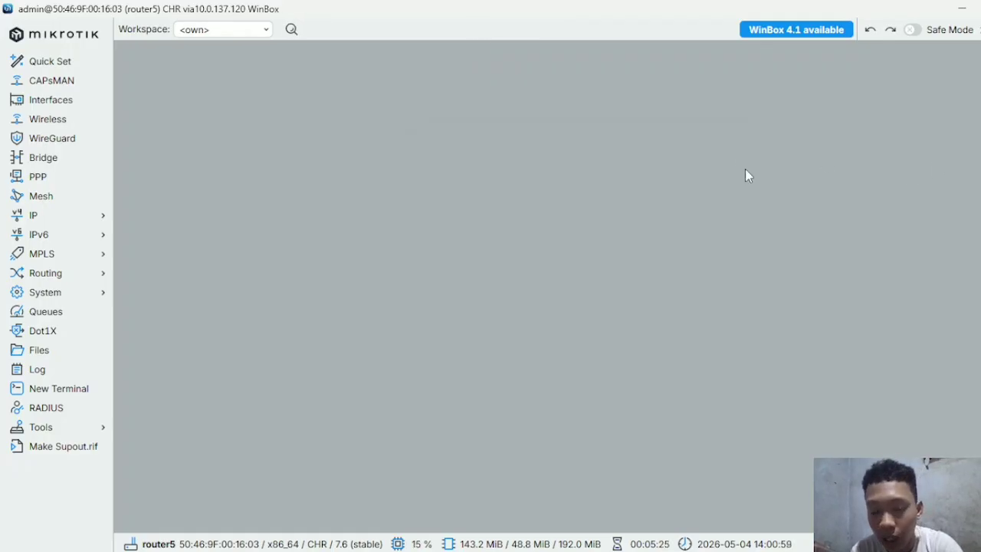
mouse_move(647, 546)
click(642, 528)
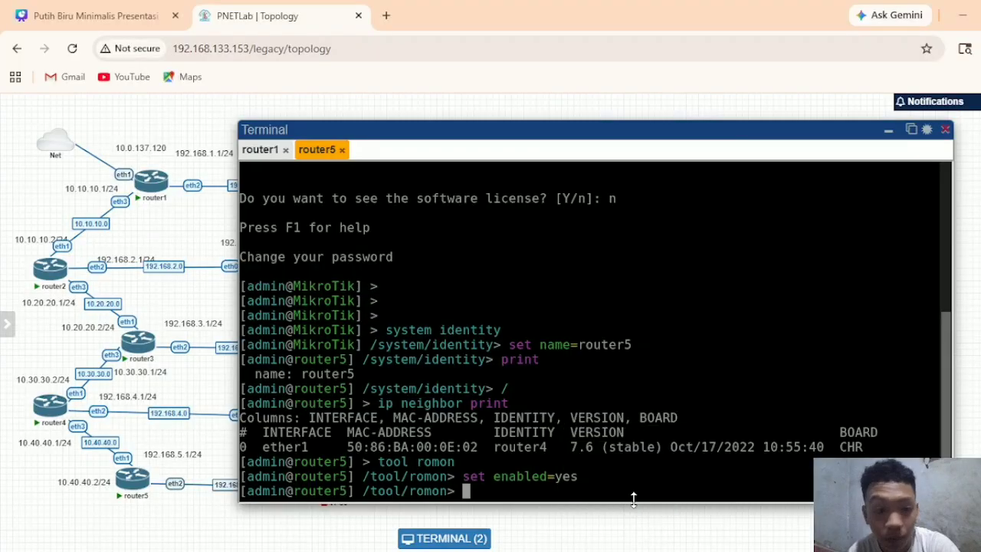
click(945, 129)
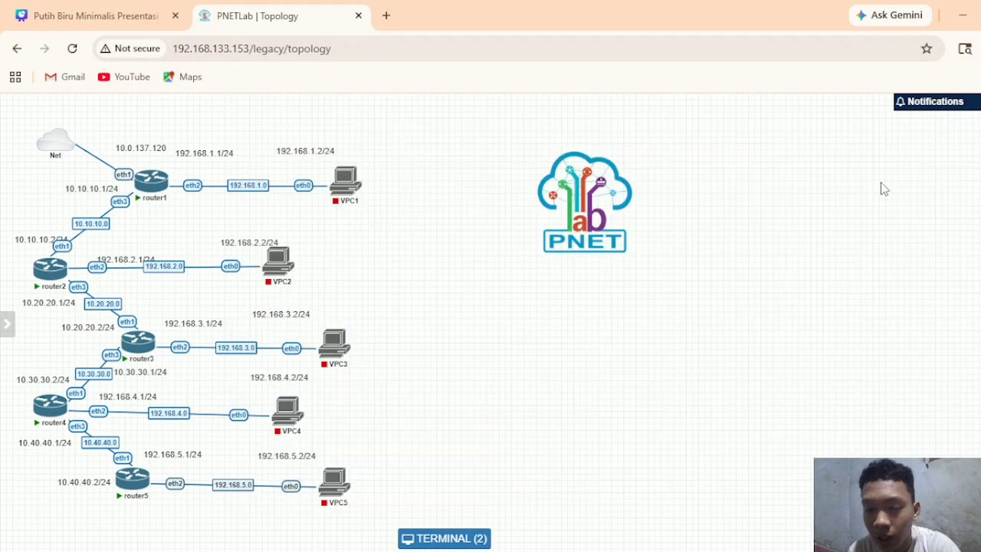
mouse_move(154, 183)
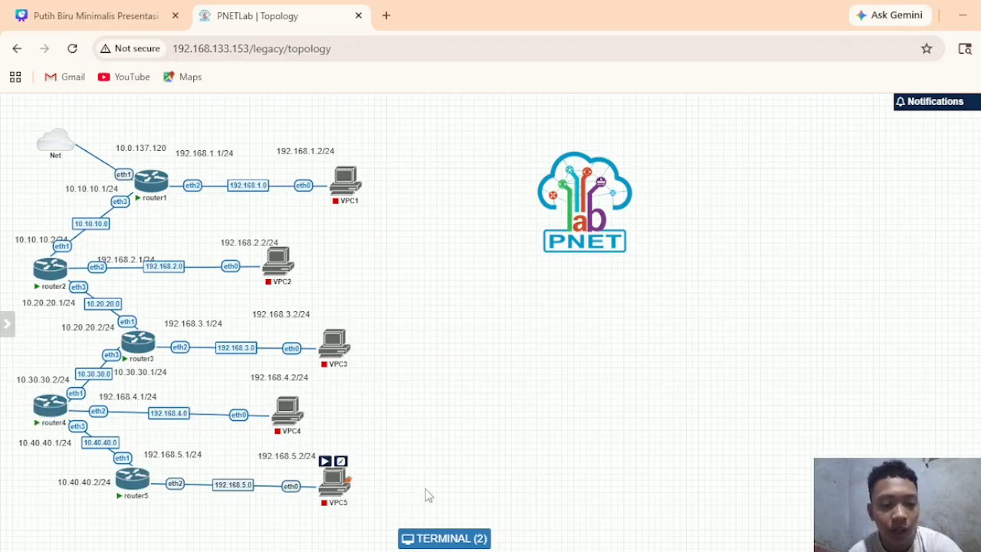
Switch to router4's WinBox session and open its OSPF routing settings
mouse_move(630, 550)
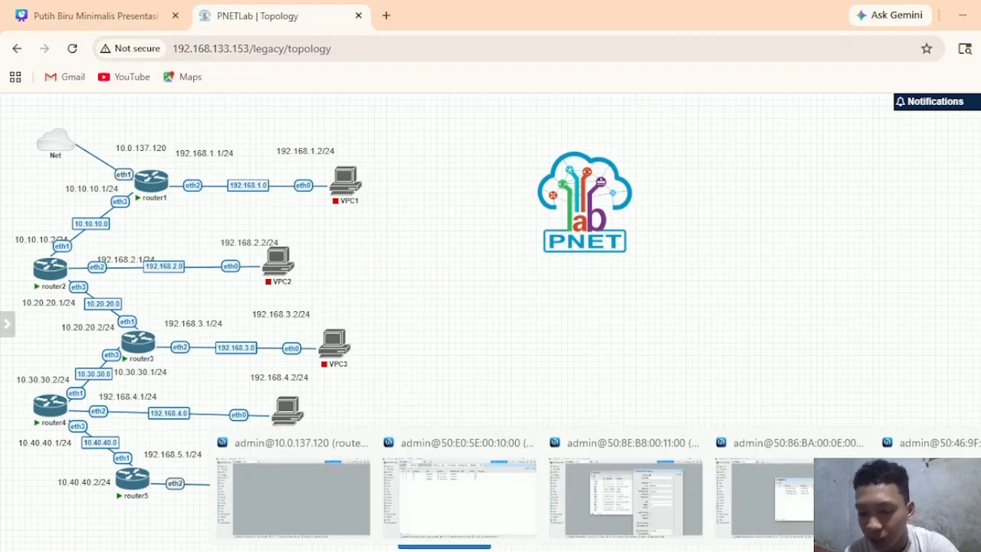
click(766, 490)
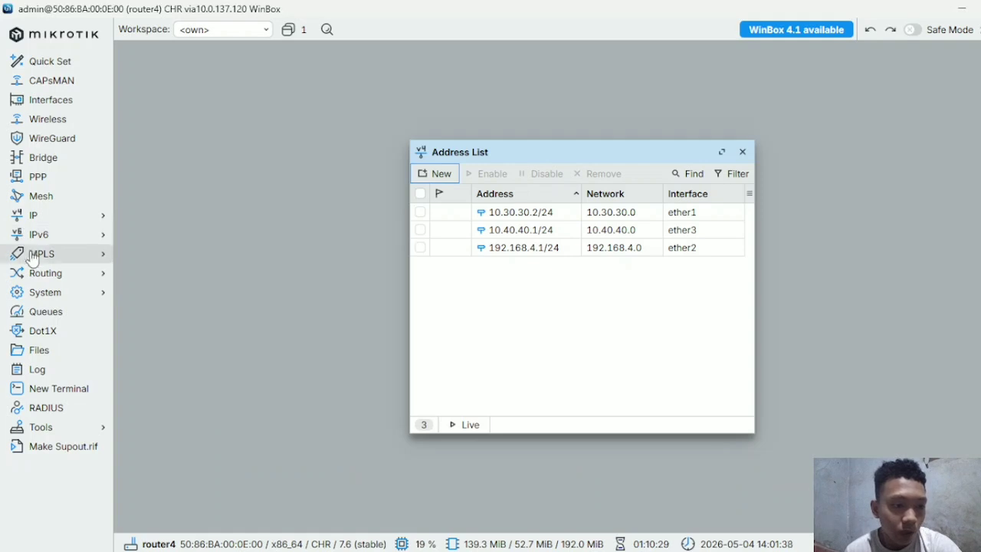
click(45, 292)
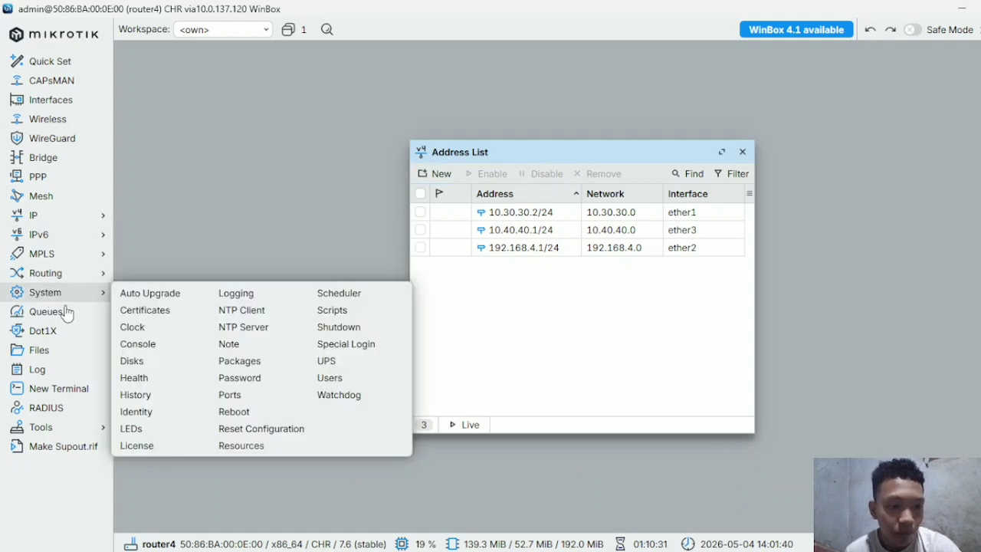
click(86, 273)
click(85, 277)
click(95, 280)
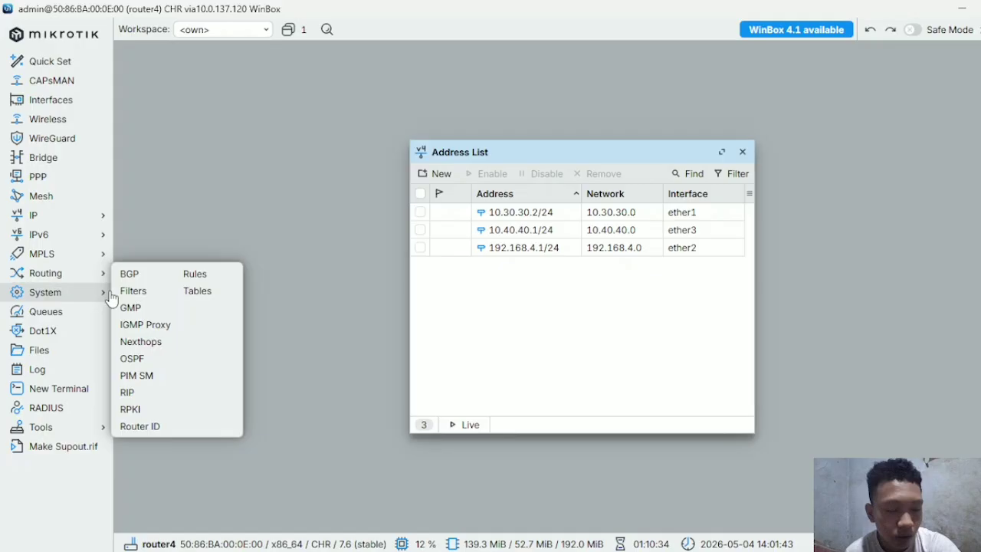
click(132, 359)
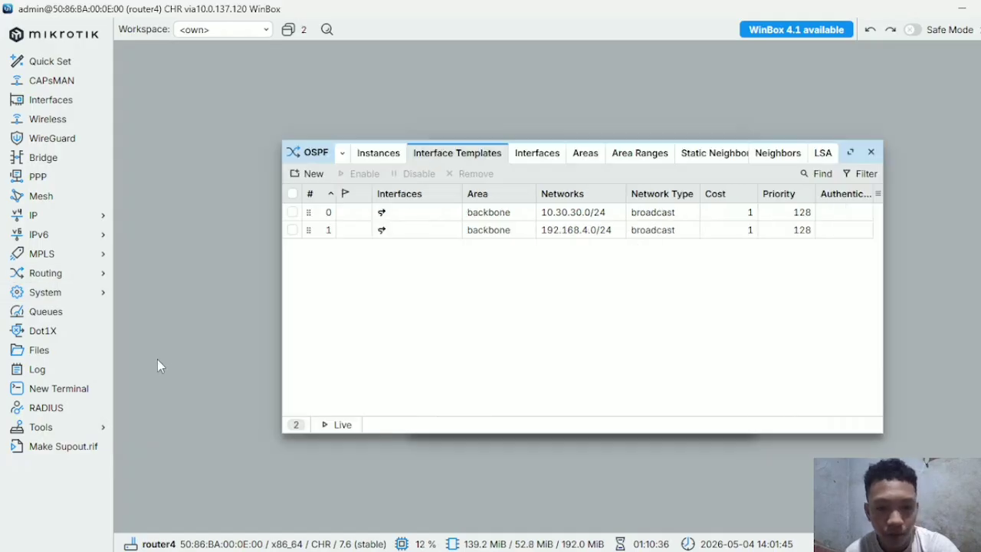
Add an OSPF interface template on router4 for network 10.40.40.0/24 in the backbone area, checking the network in the PNETLab topology
click(314, 174)
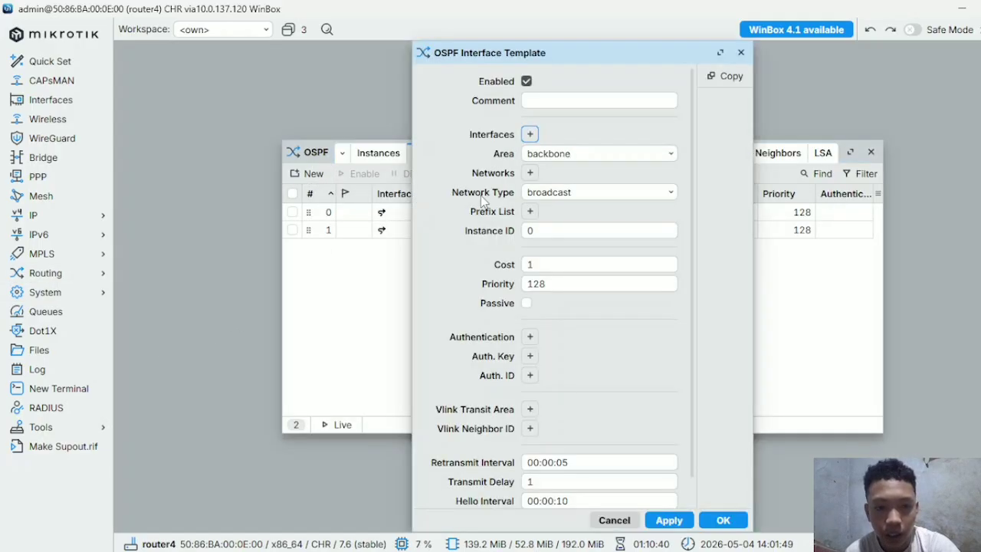
click(530, 172)
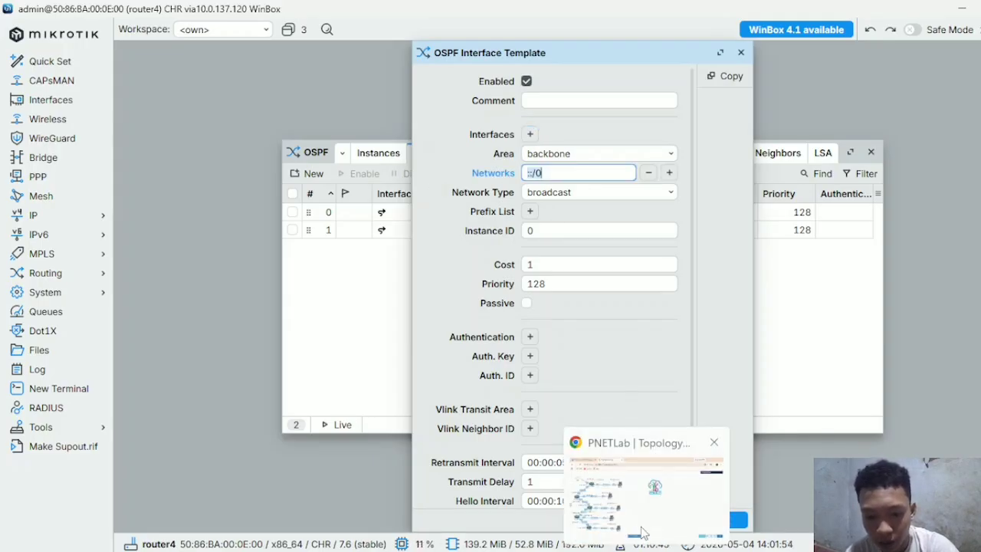
click(642, 509)
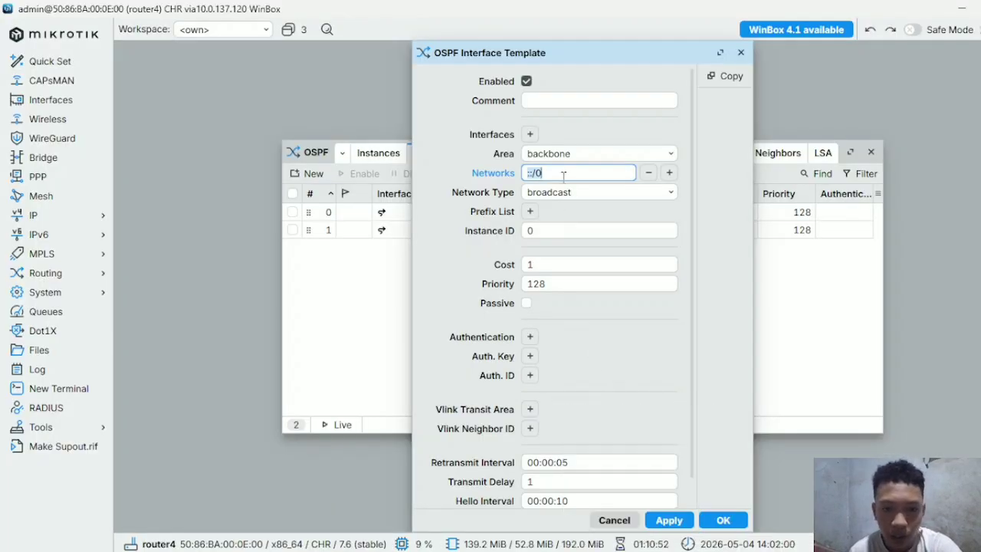
text(10.40.40.0/24)
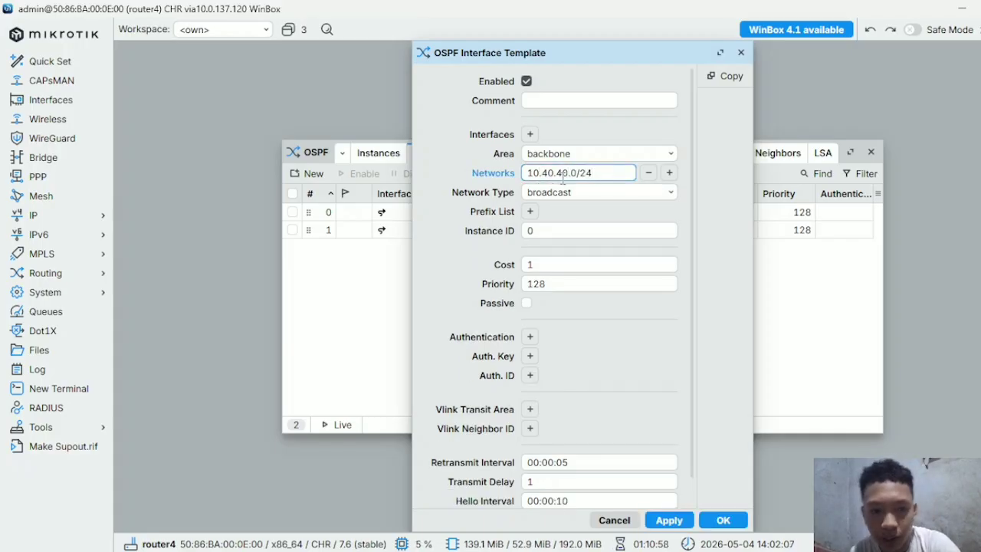
click(668, 520)
click(722, 520)
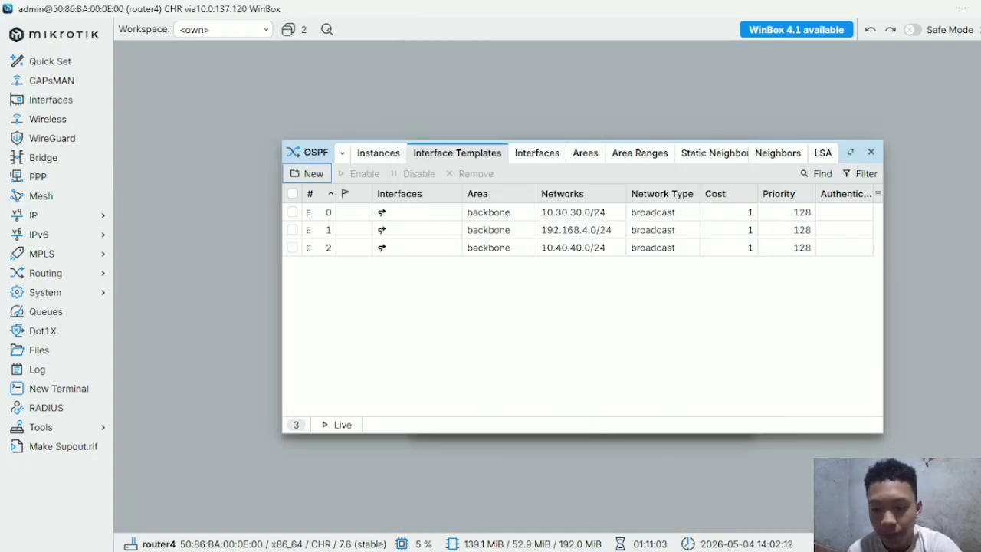
Switch to router5's WinBox session and create an OSPF instance with the default name and settings
mouse_move(626, 550)
click(920, 494)
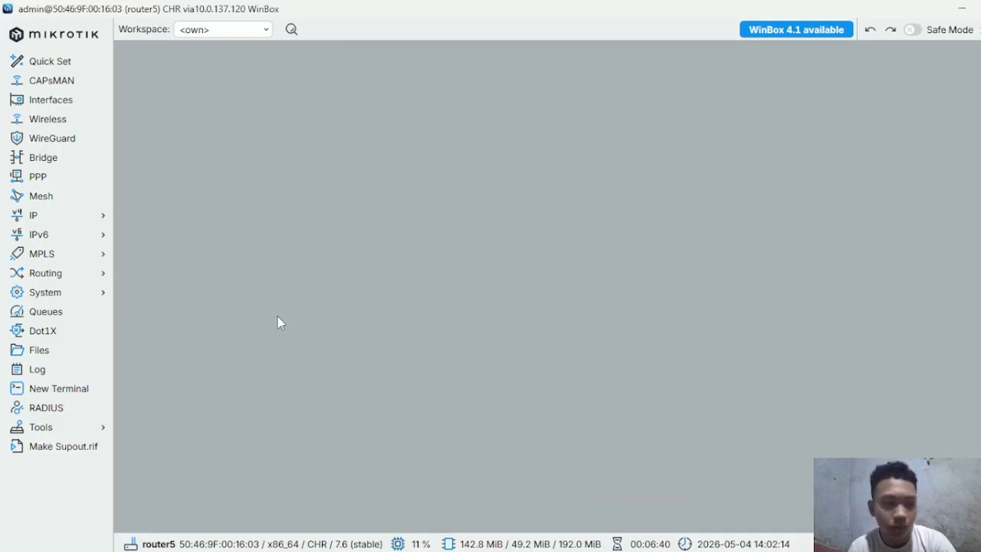
click(103, 274)
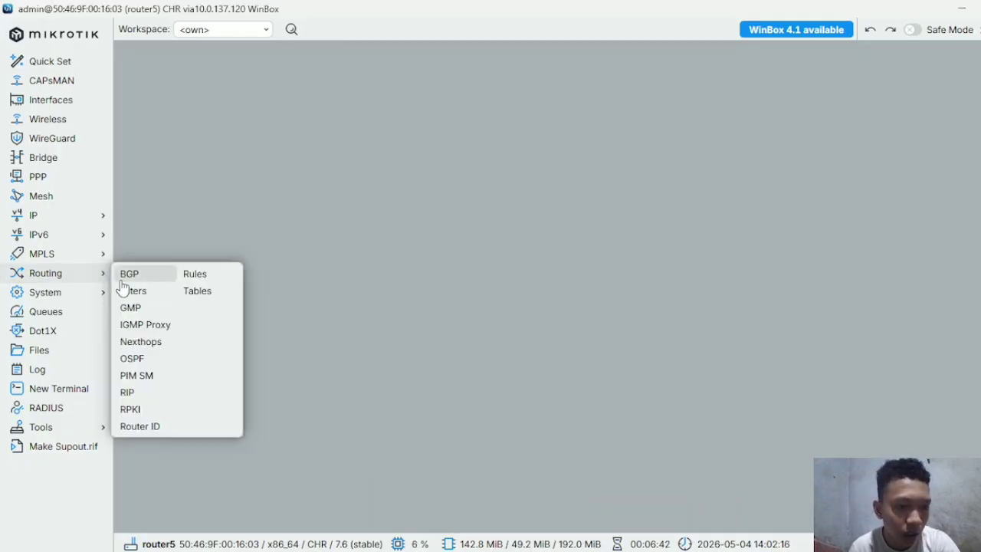
click(147, 360)
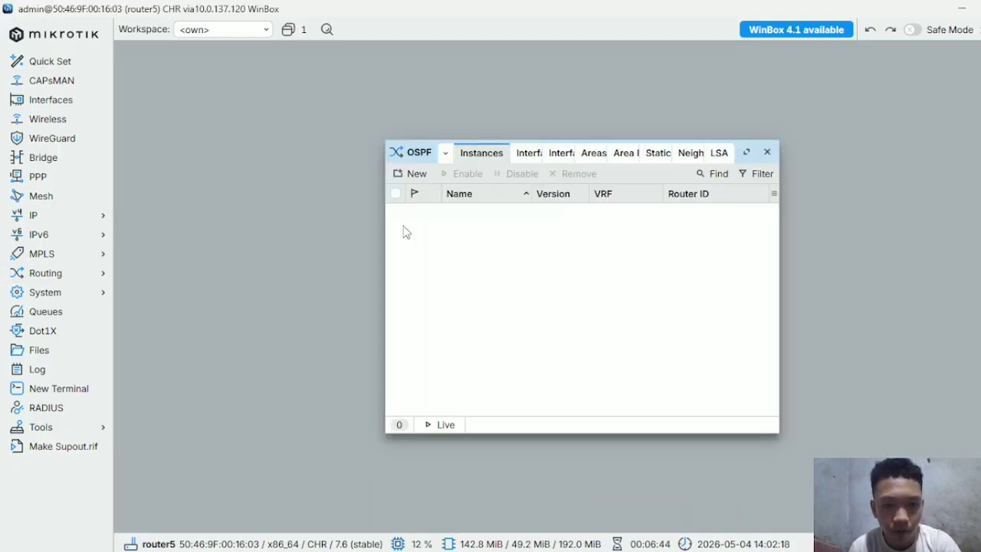
click(418, 174)
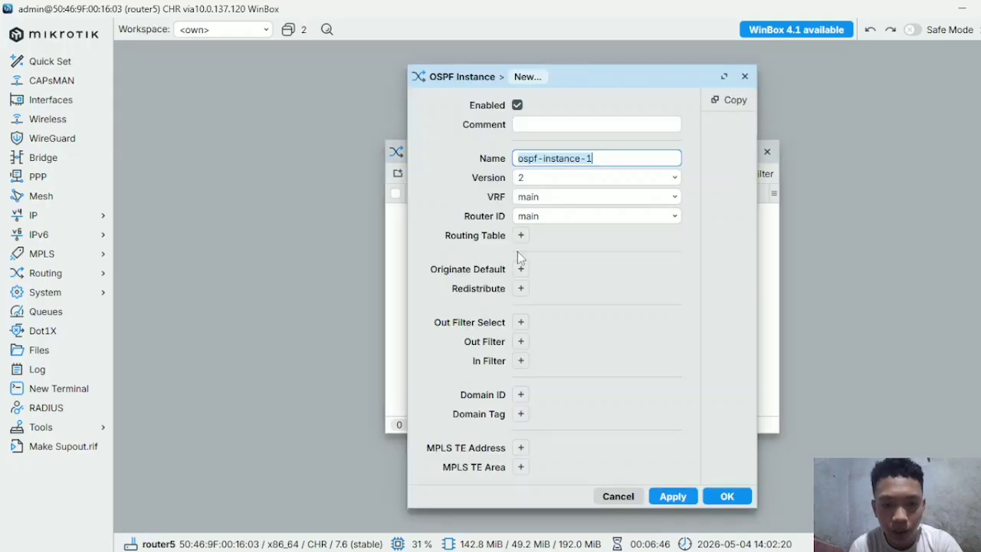
click(673, 496)
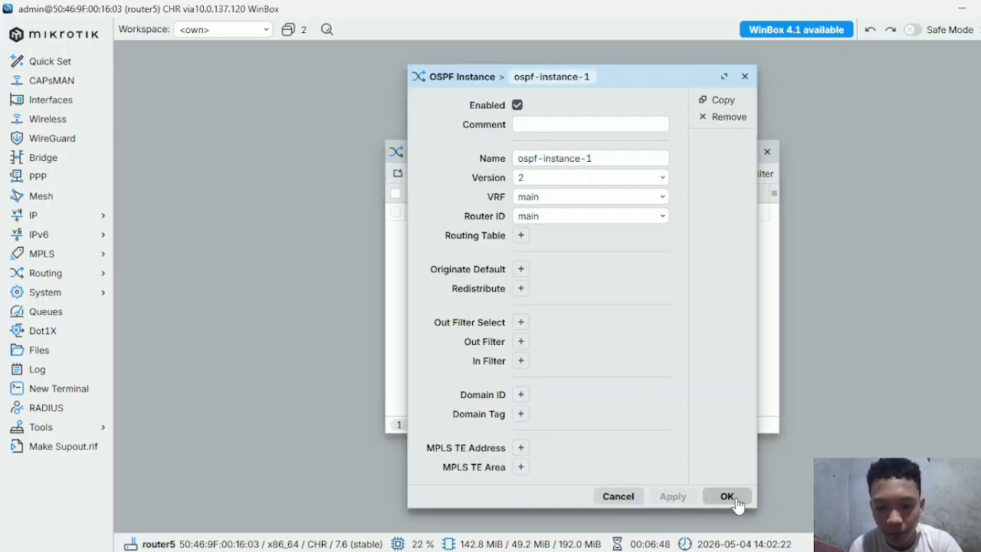
click(727, 496)
Maximize router5's OSPF window and add an area named backbone to the new OSPF instance
drag(580, 142, 589, 157)
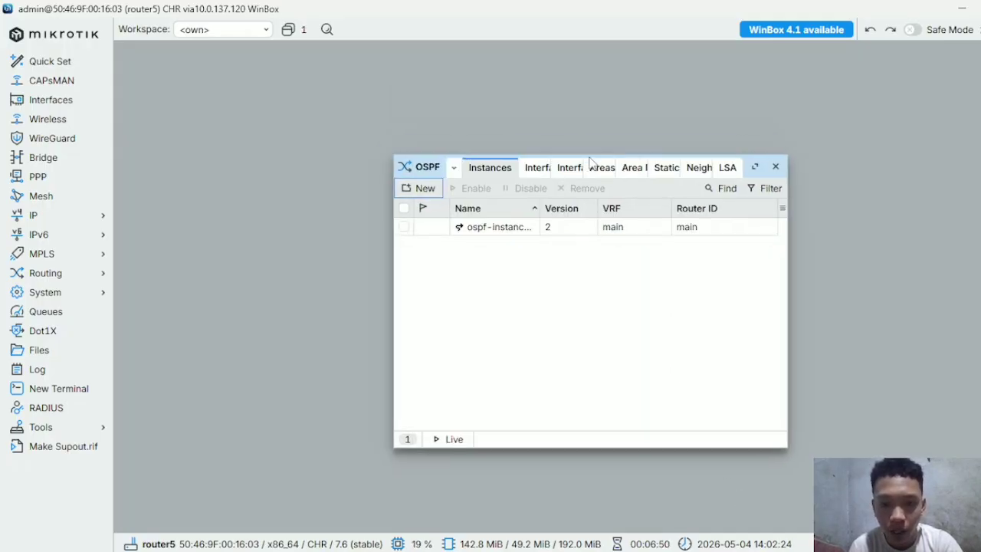
click(755, 167)
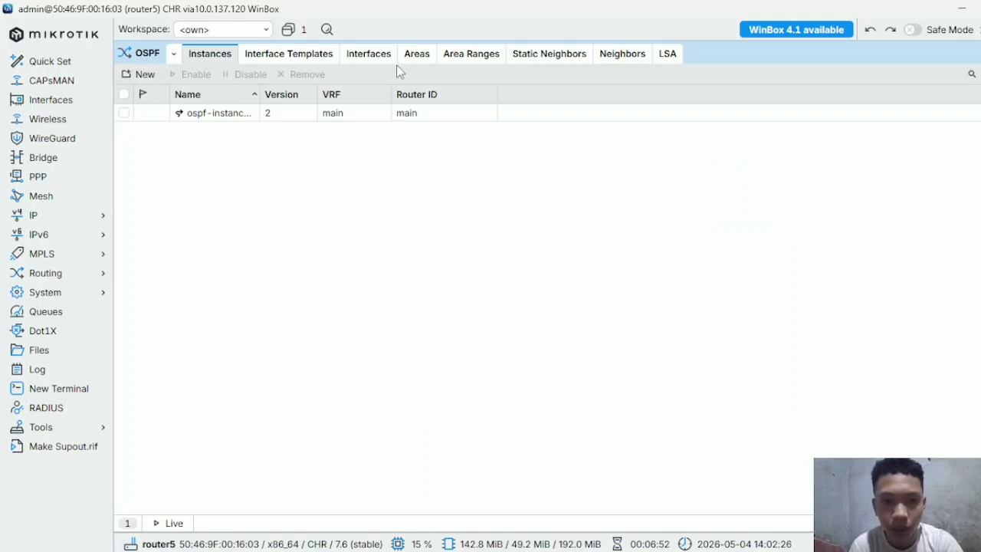
click(416, 55)
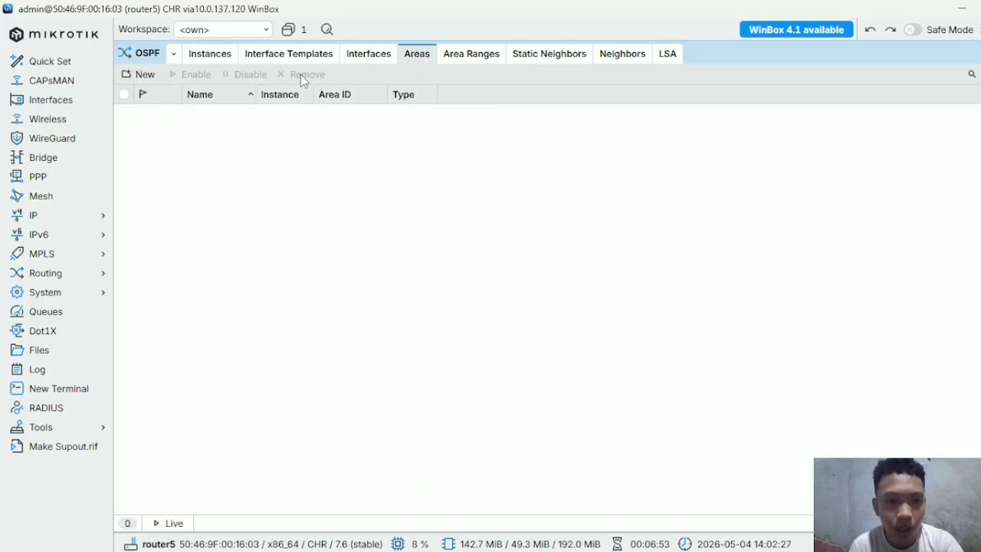
click(146, 74)
text(back)
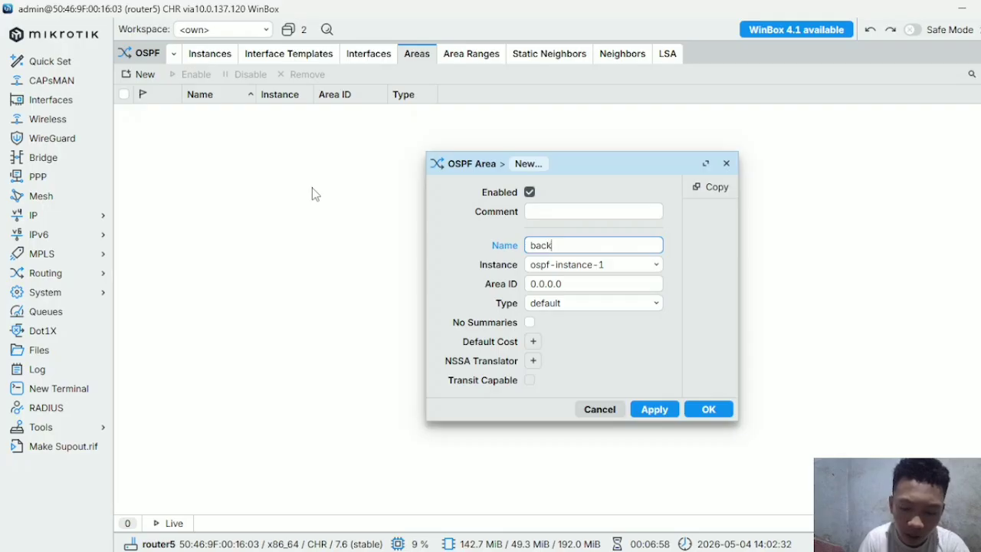
text(bone)
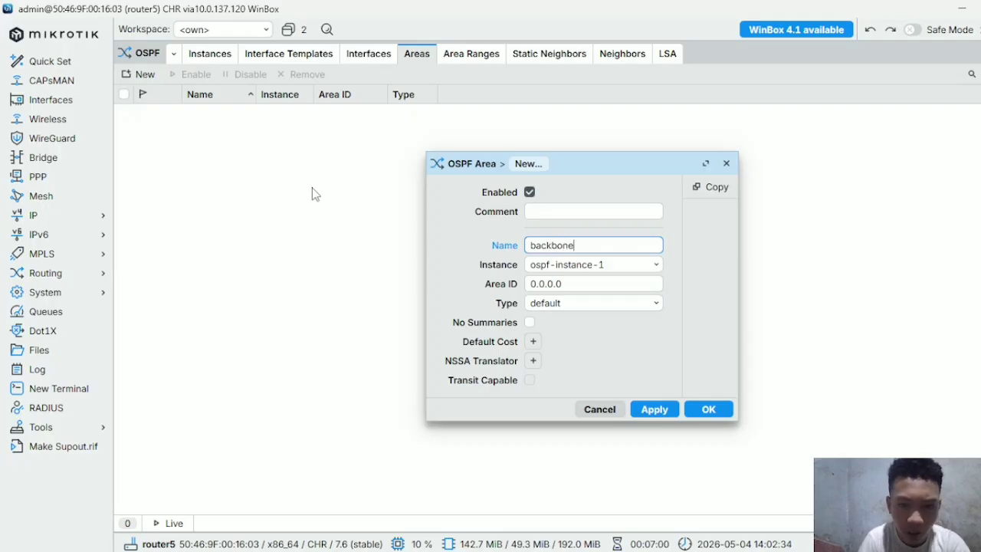
click(651, 409)
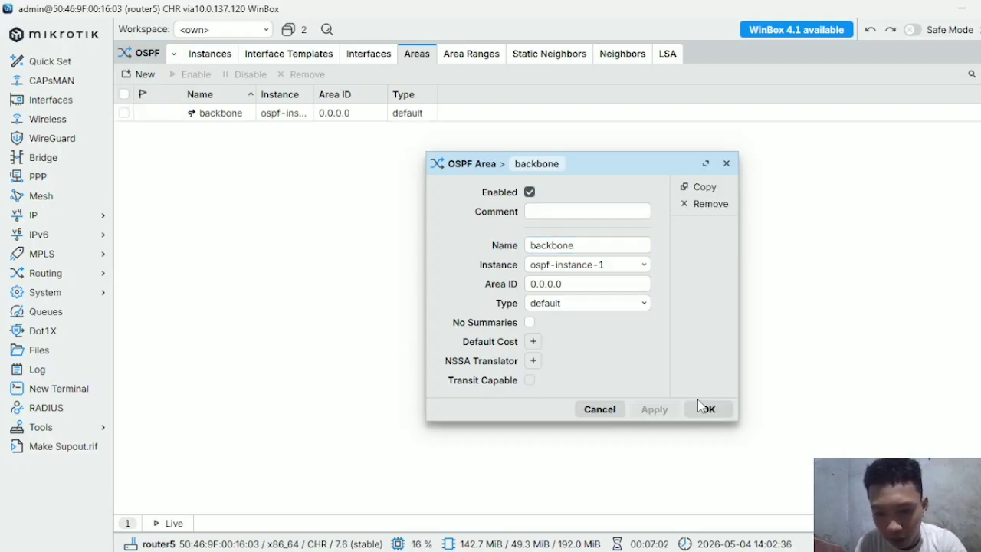
click(705, 407)
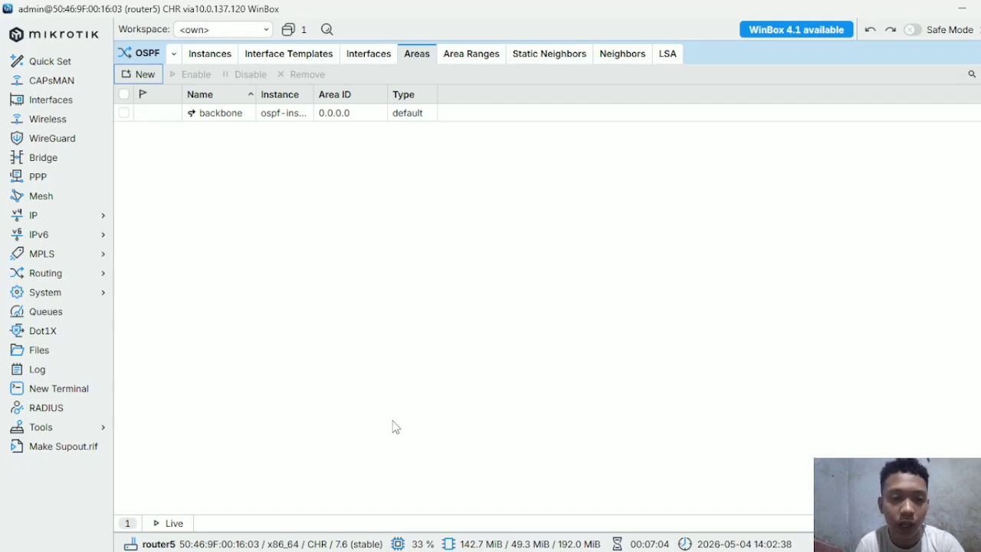
Add an OSPF interface template on router5 for network 192.168.5.0/24 in the backbone area, after checking the PNETLab topology
click(292, 61)
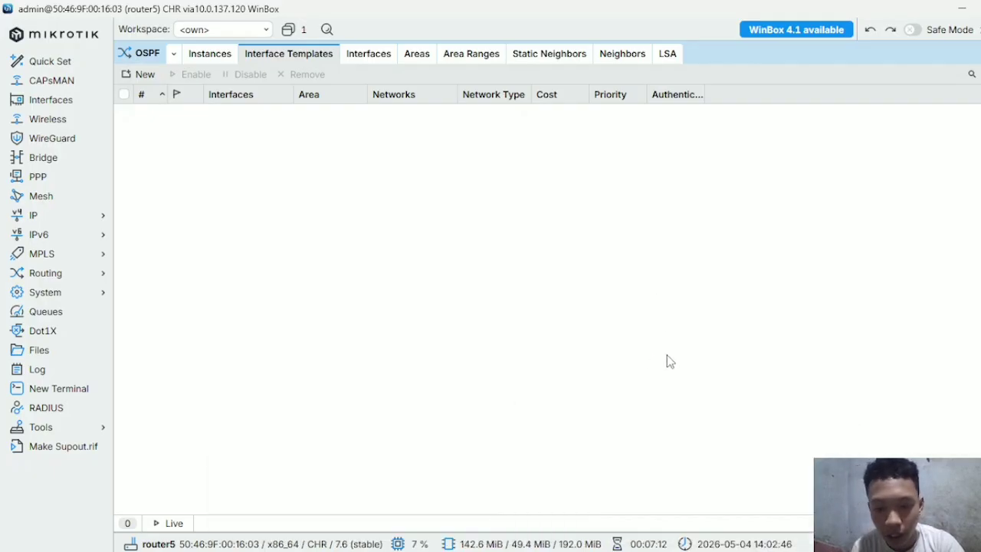
mouse_move(648, 551)
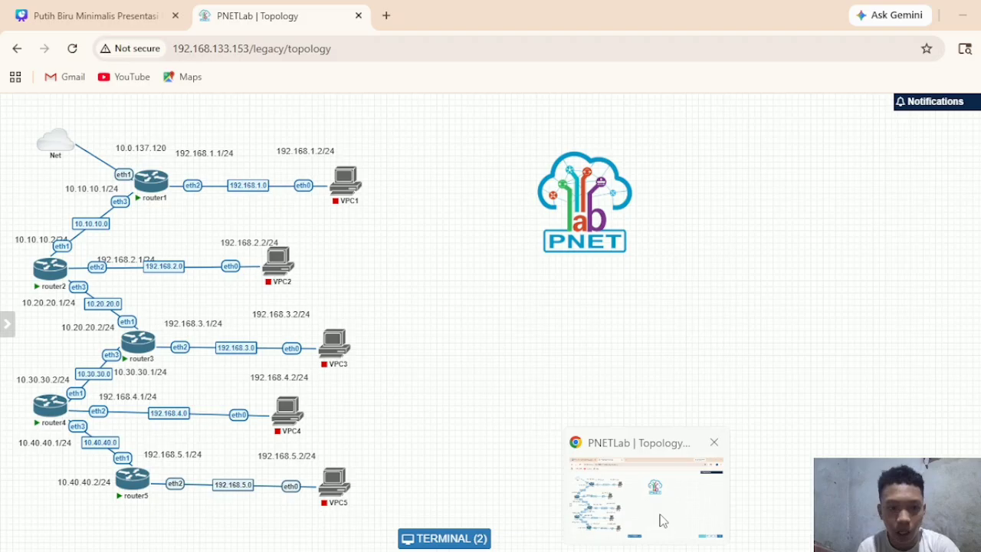
click(663, 520)
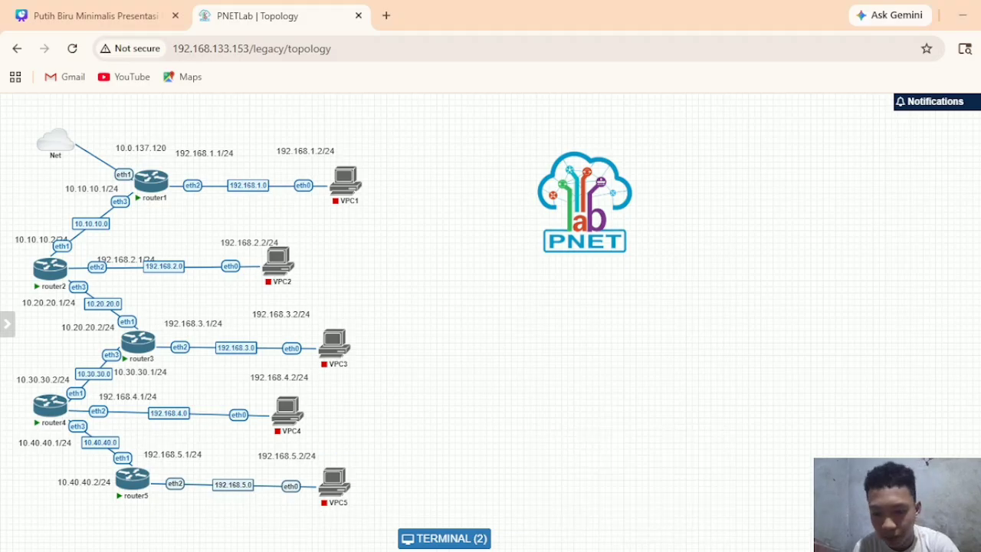
mouse_move(626, 551)
click(912, 506)
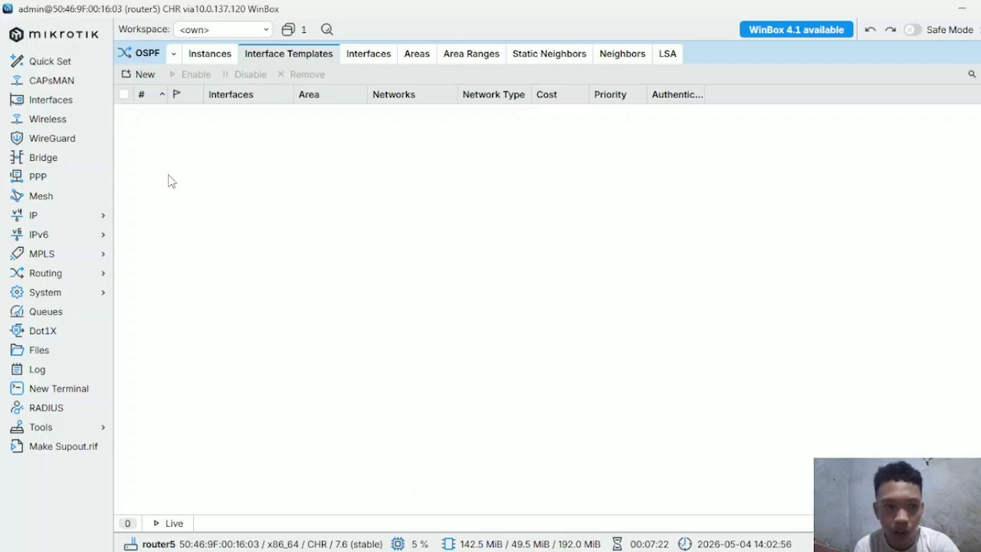
click(145, 74)
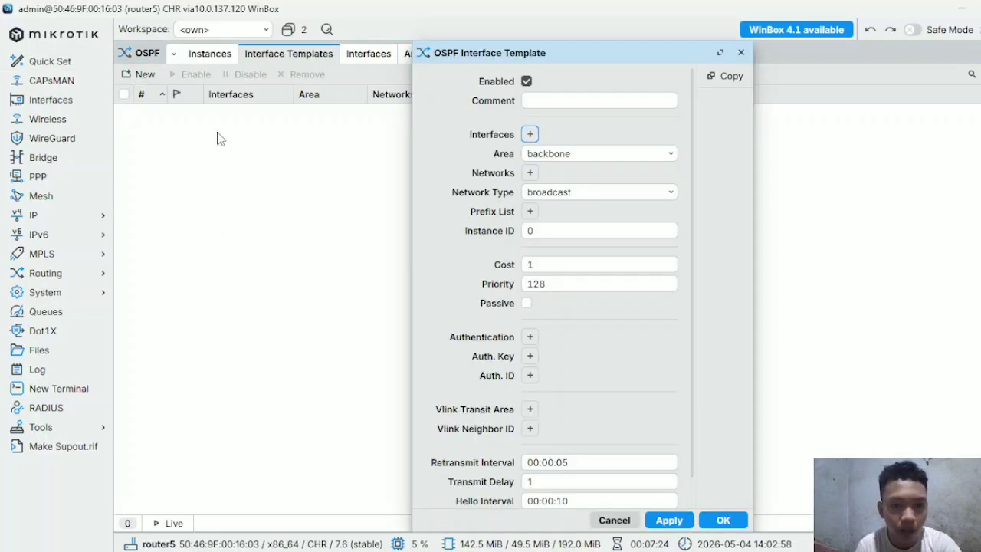
click(530, 173)
text(192.168)
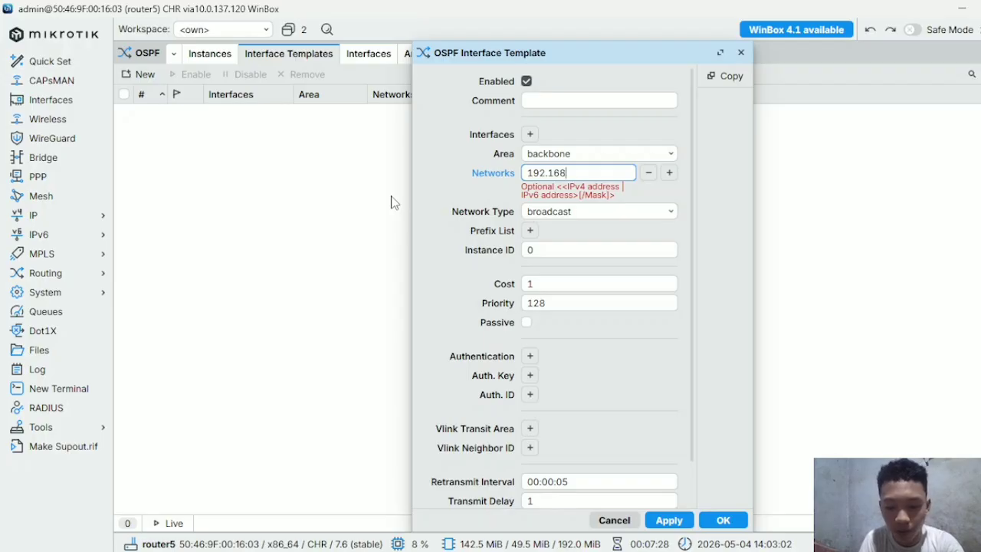
text(.)
text(5.)
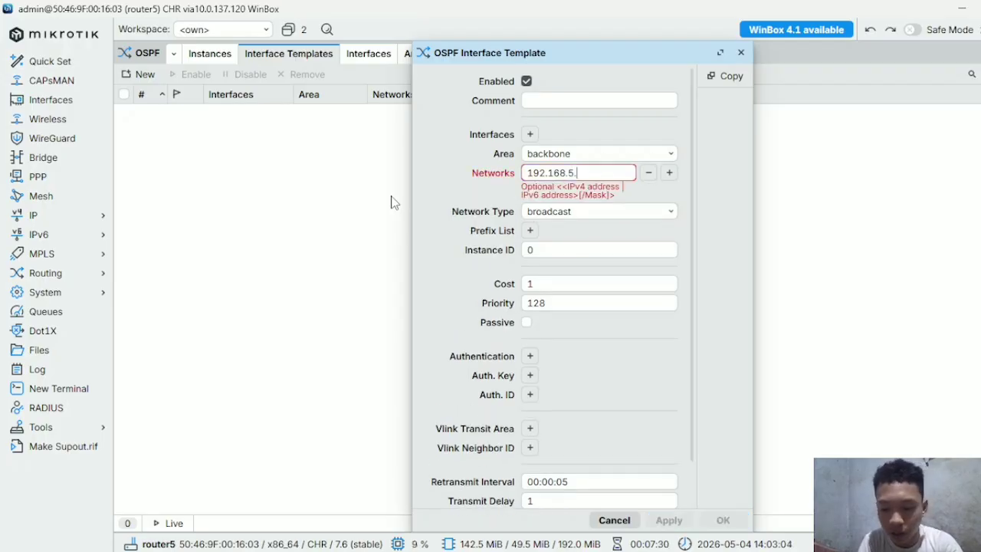
text(0/24)
click(668, 520)
click(723, 520)
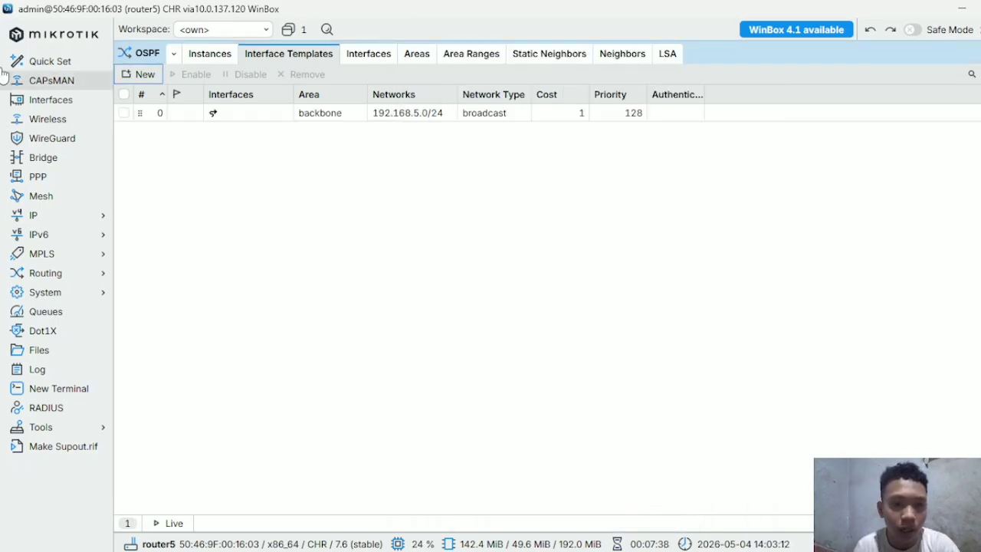
Add a second OSPF interface template on router5 for network 10.40.40.0/24 in the backbone area
click(128, 76)
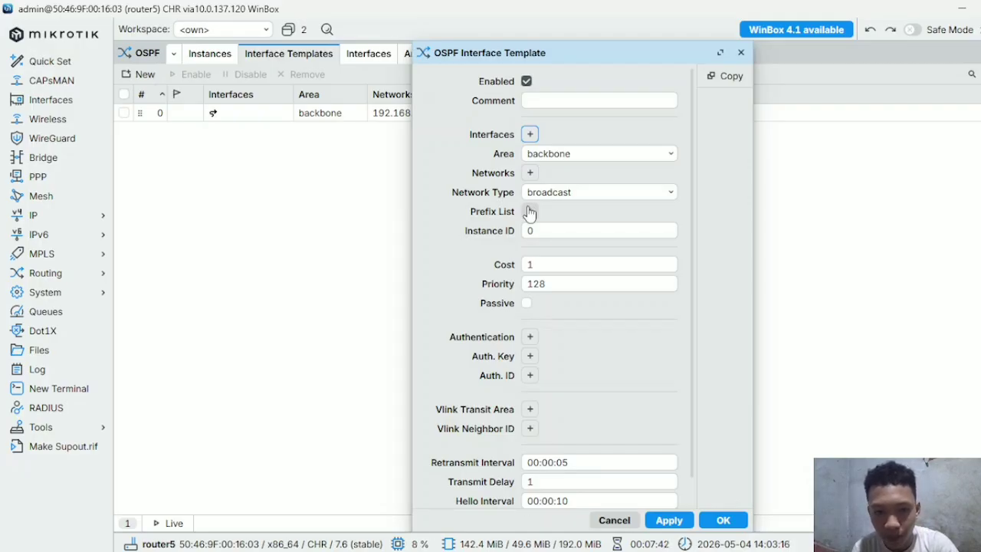
click(529, 173)
text(1)
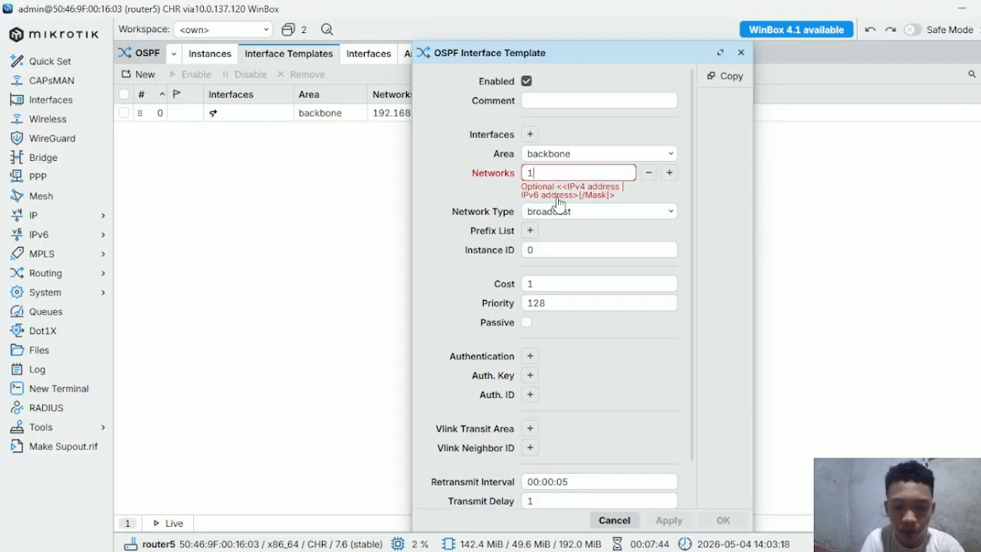
text(0.40)
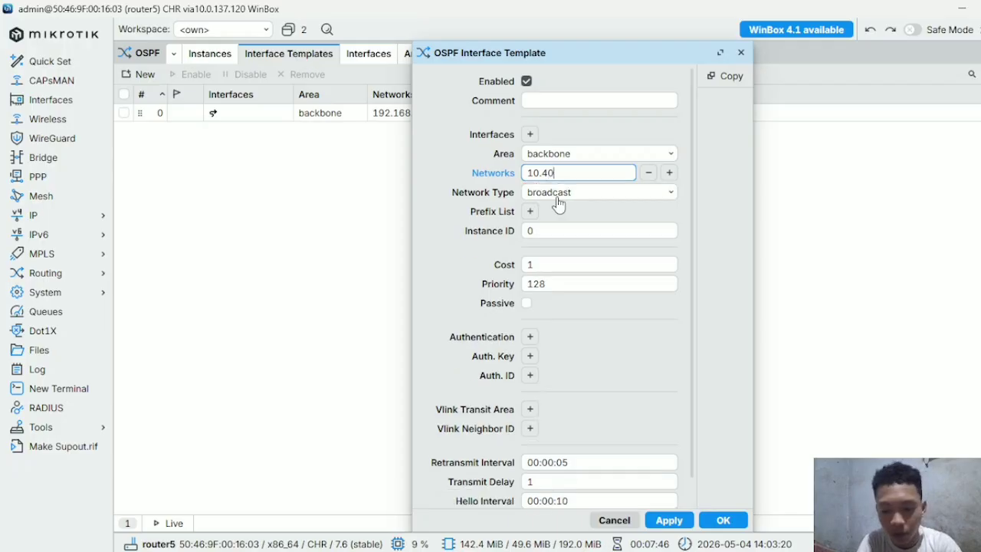
text(.40.)
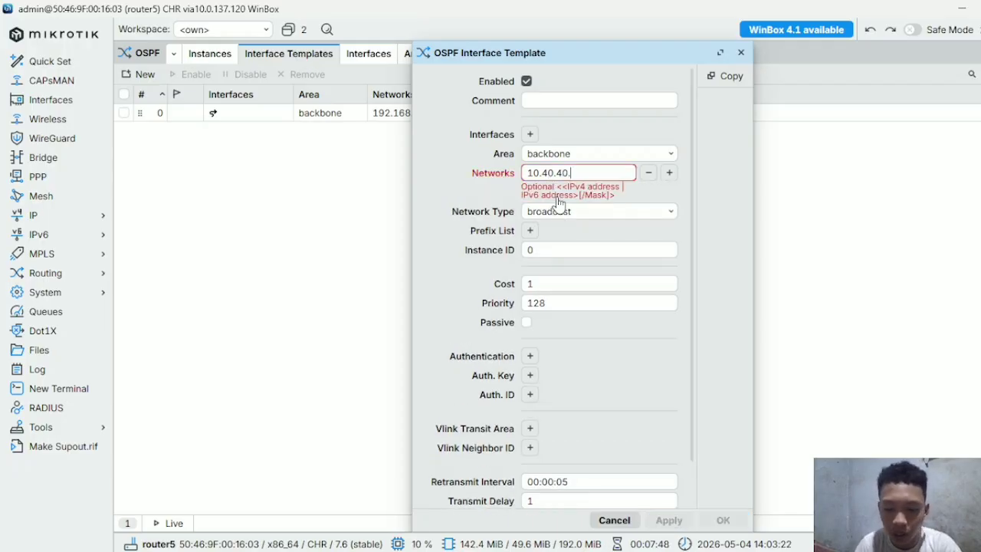
text(0/24)
click(668, 520)
click(720, 520)
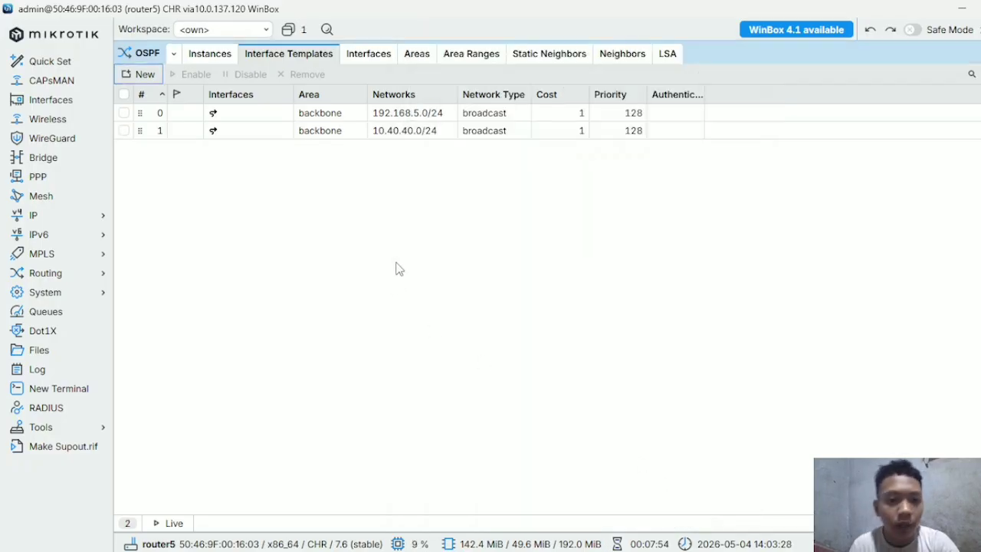
Open router5's route list and examine its OSPF-learned and connected routes and their gateways
click(84, 220)
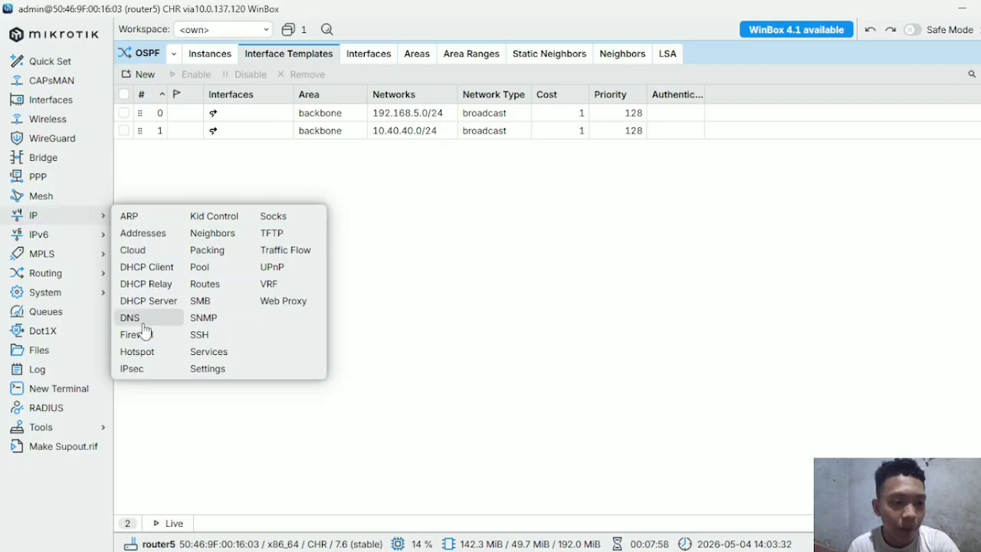
click(200, 285)
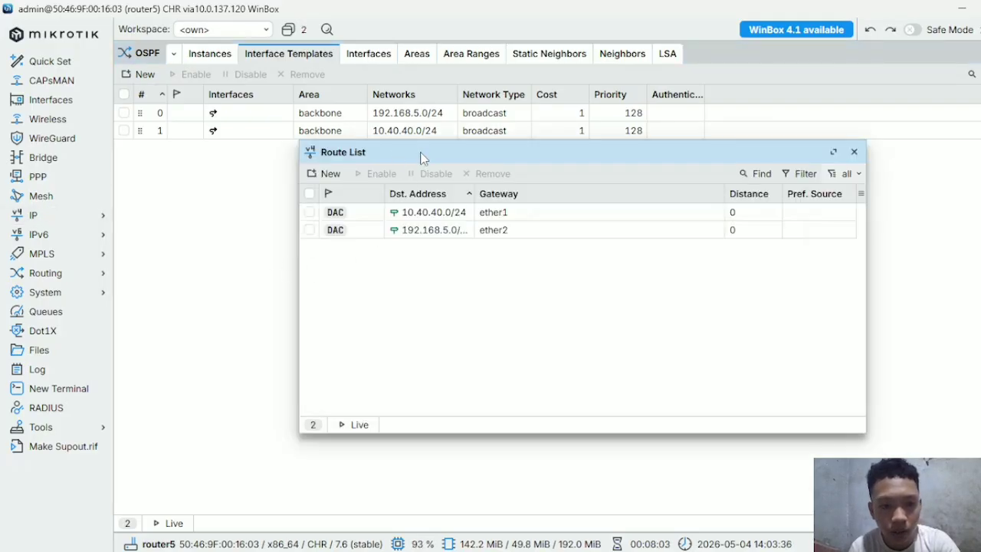
drag(412, 157, 383, 163)
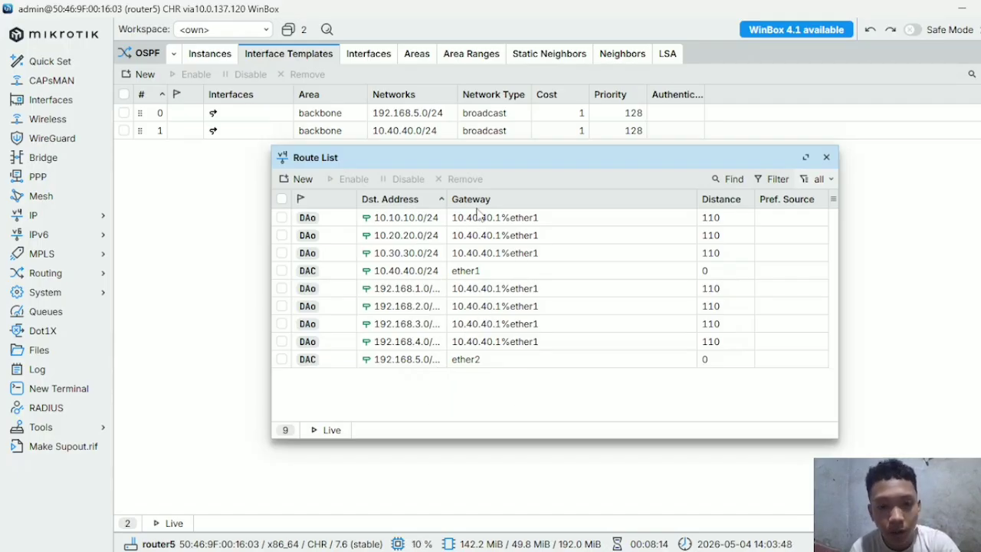
drag(439, 161, 566, 169)
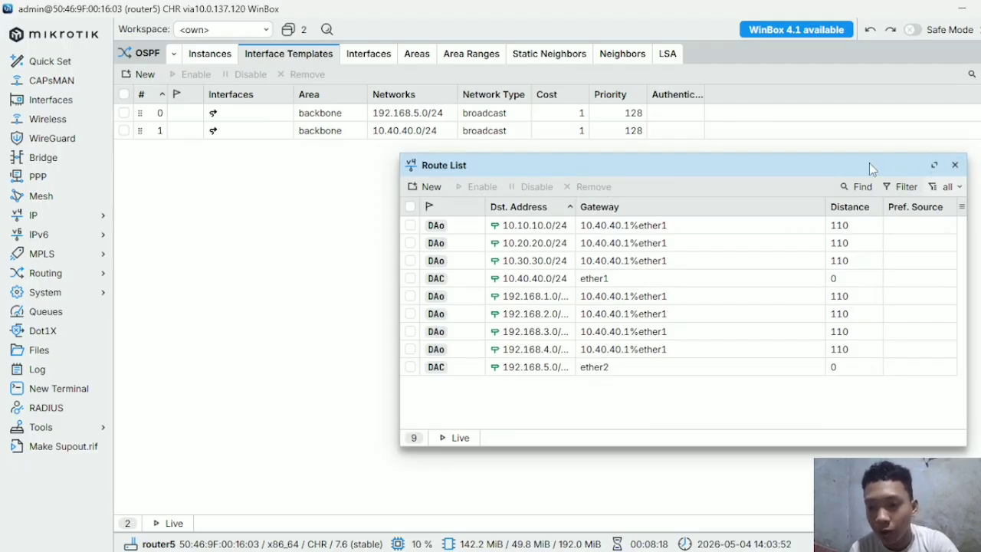
drag(796, 166, 727, 165)
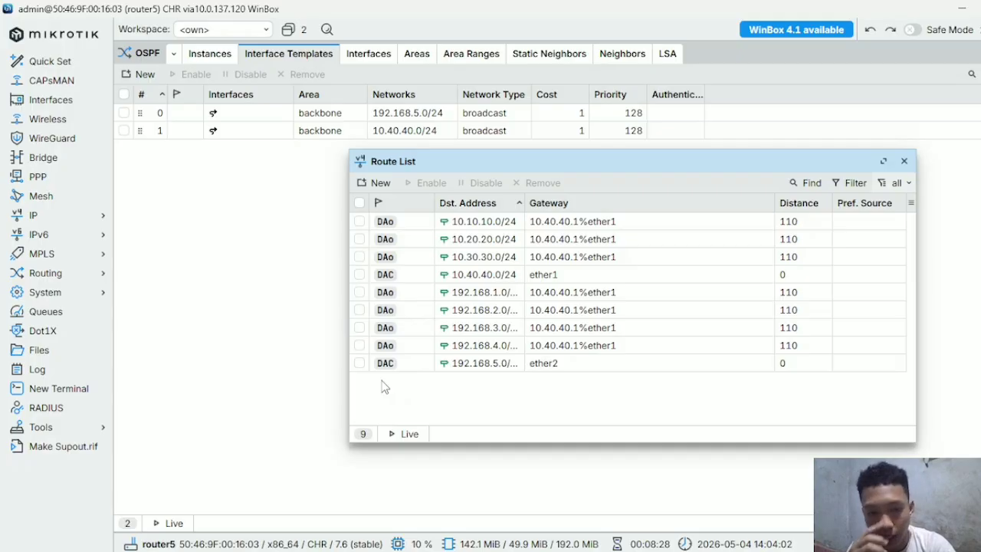
mouse_move(385, 346)
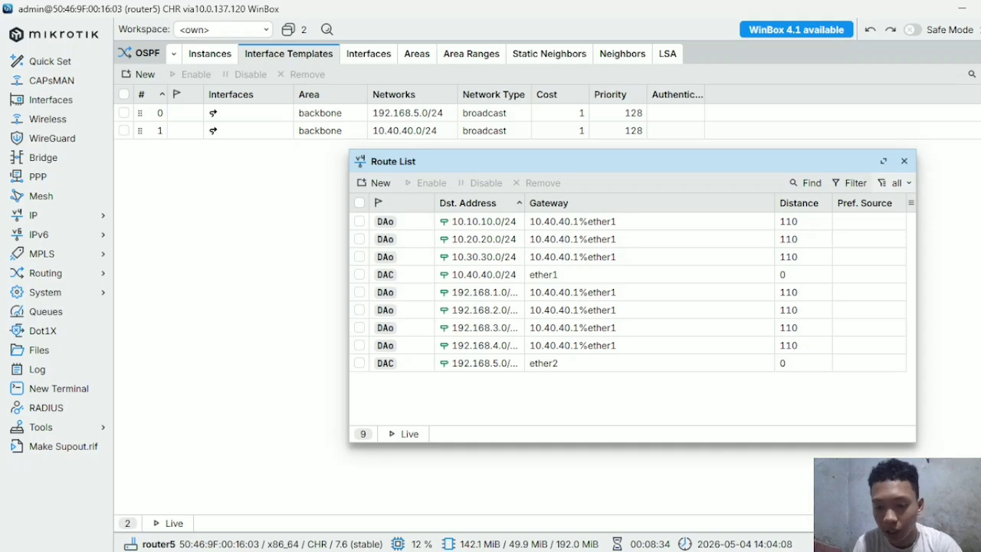
Switch to router4's WinBox session and review its full route list, including the route to the 192.168.5.0 network, then close the list
mouse_move(628, 551)
click(796, 509)
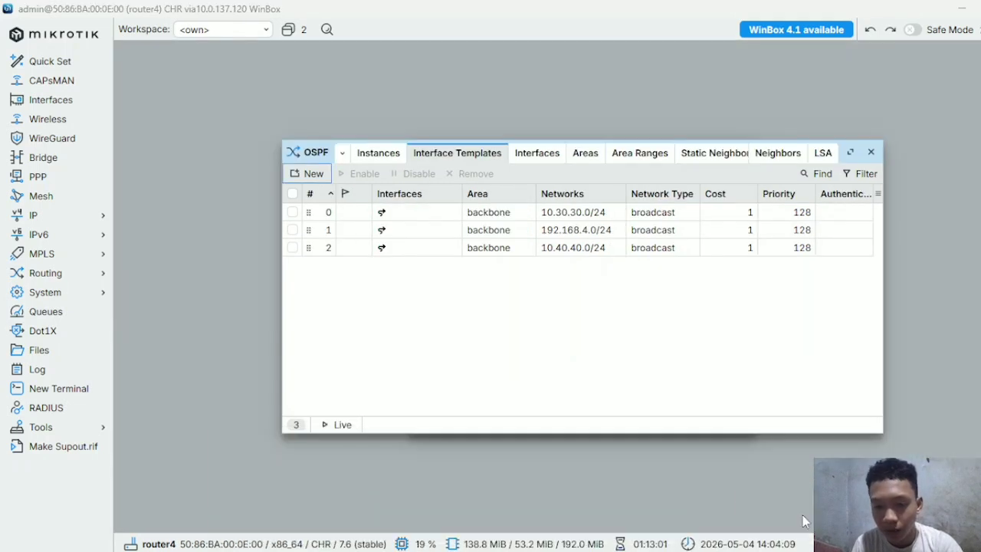
click(61, 215)
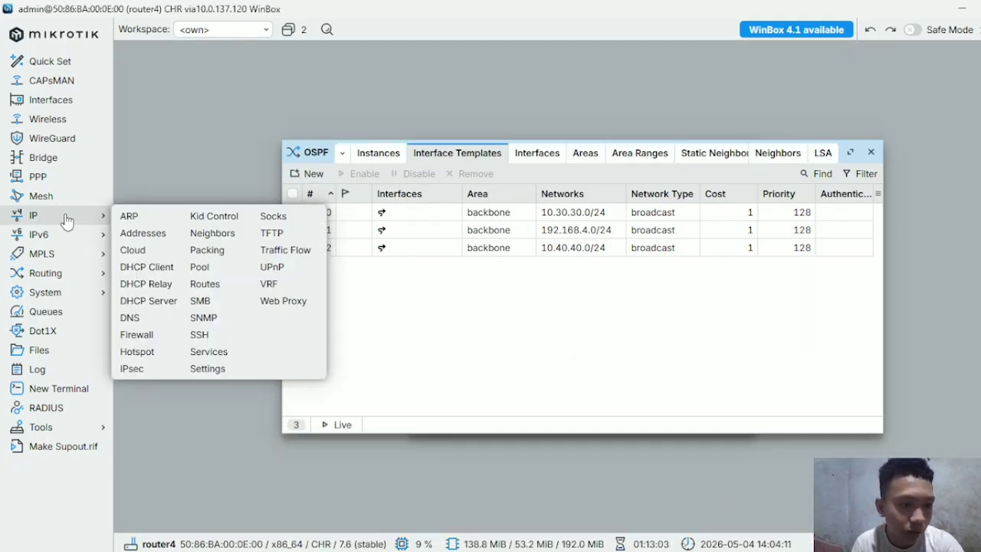
click(205, 283)
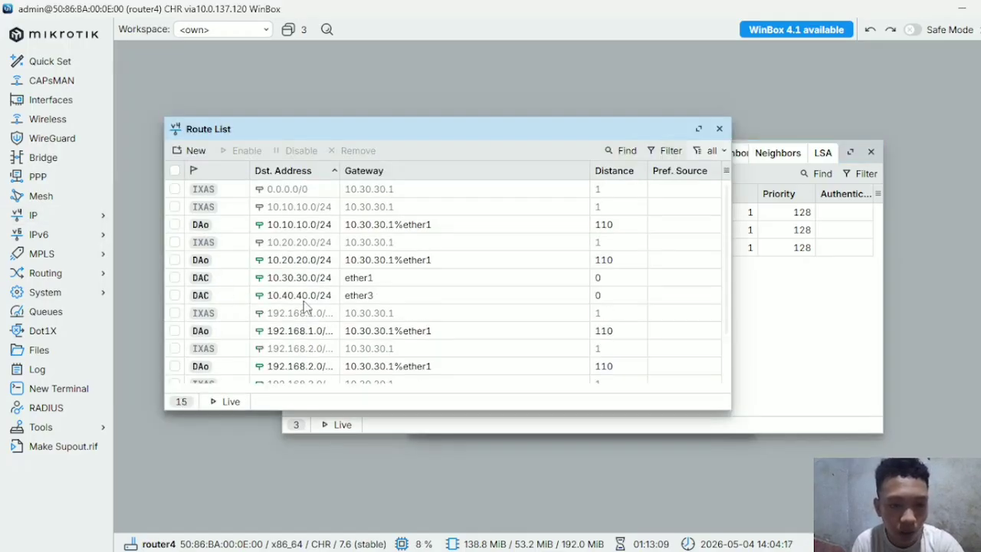
scroll(306, 298, down, 3)
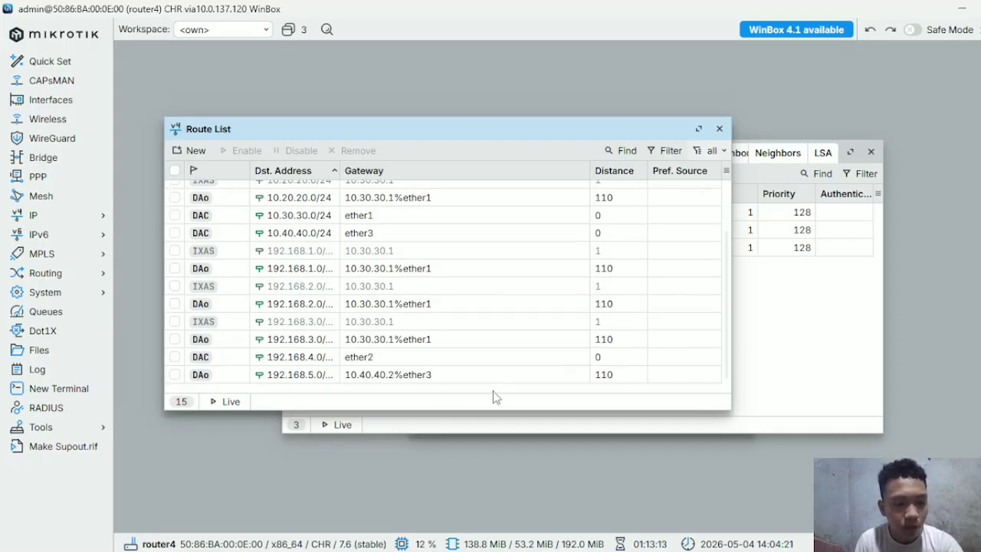
click(718, 128)
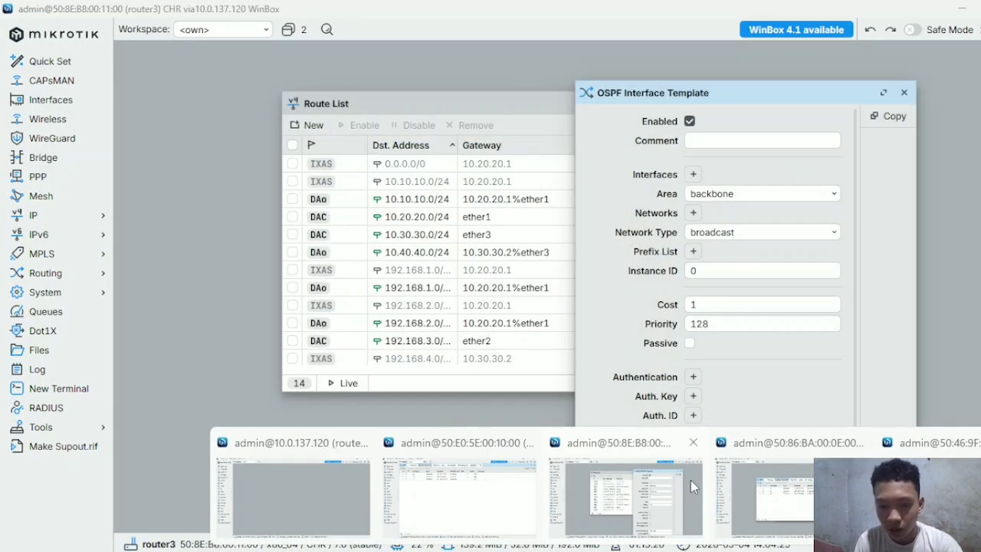
Switch to router3's WinBox session, dismiss the open OSPF interface template form, and examine the rest of its route list
click(690, 479)
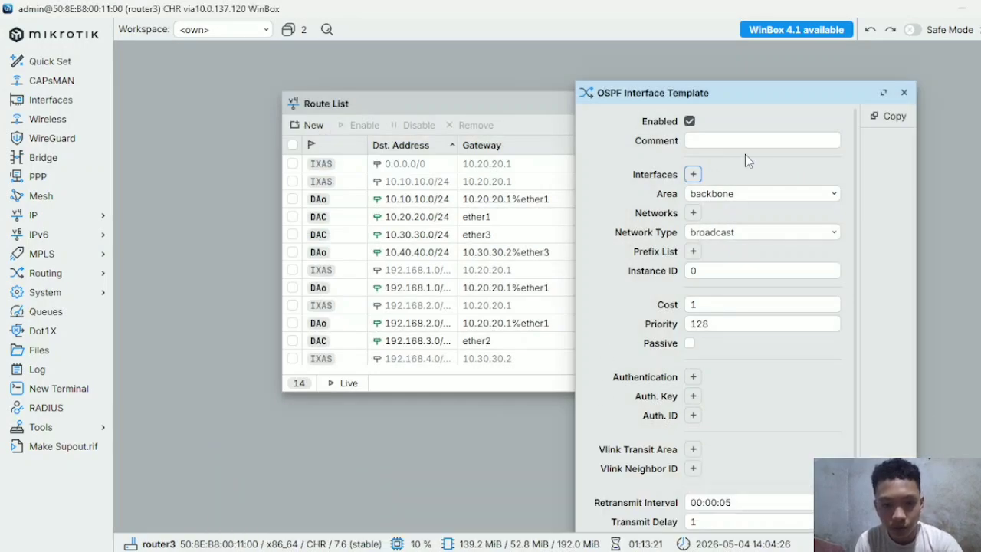
click(903, 93)
scroll(539, 290, down, 1)
scroll(539, 290, down, 1)
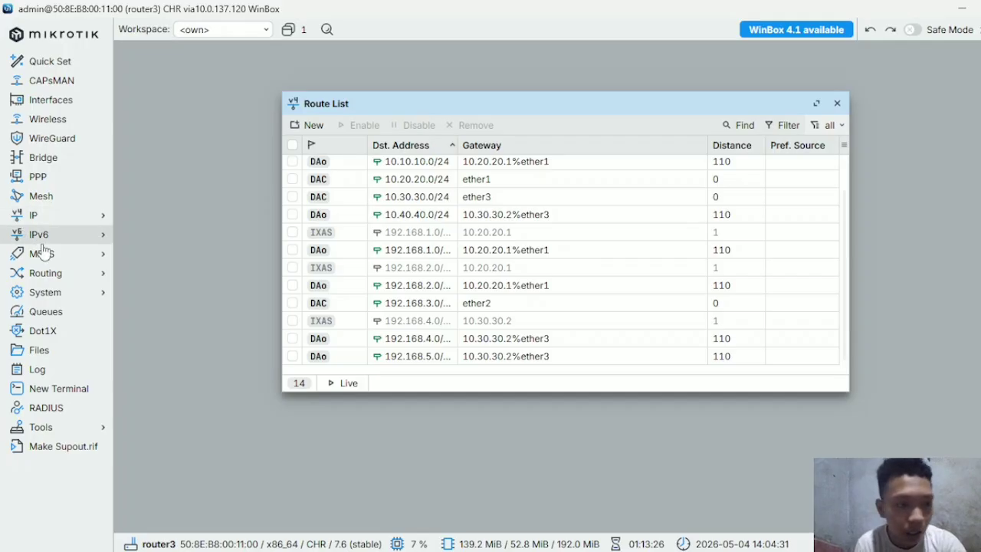
Check the networks in router3's OSPF interface templates and close the OSPF window
click(37, 277)
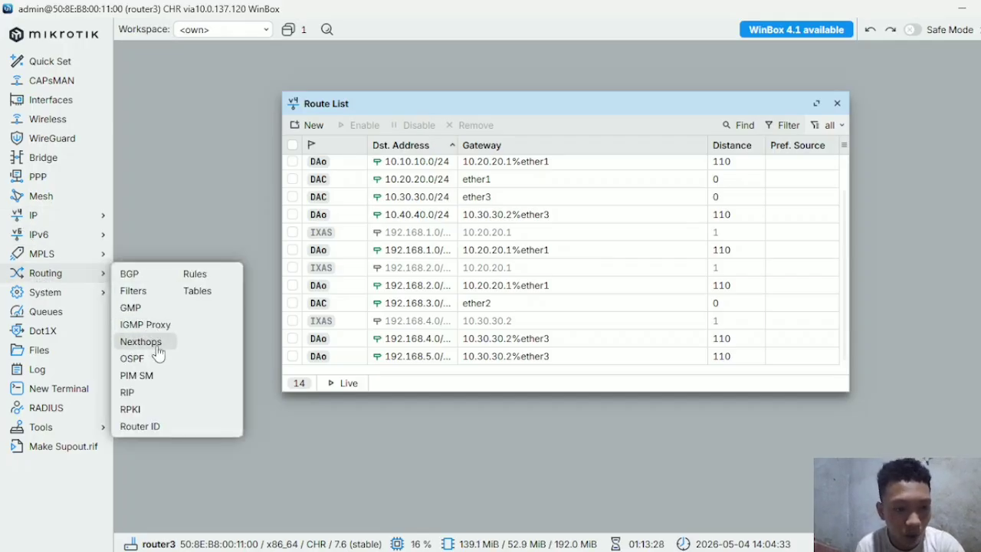
click(135, 357)
drag(722, 171, 484, 147)
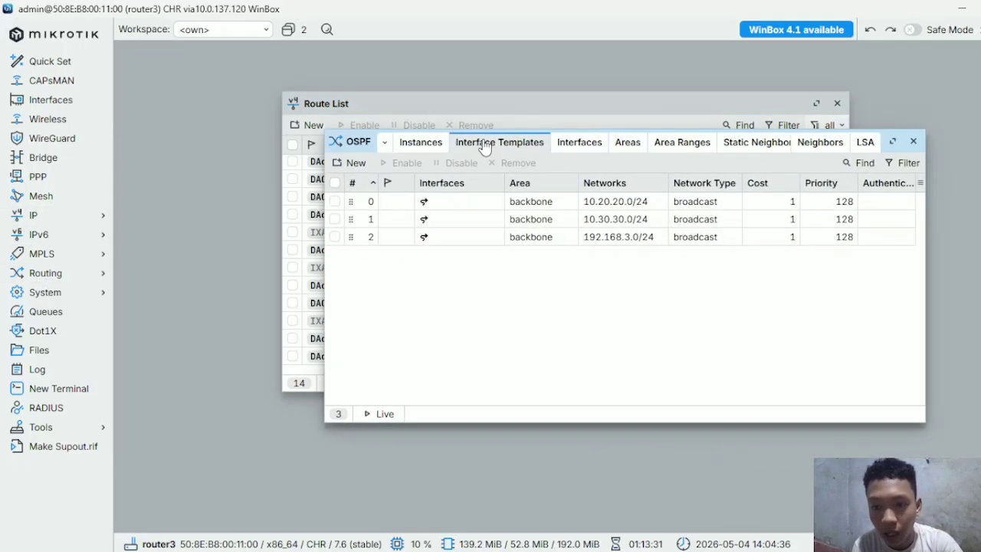
click(911, 141)
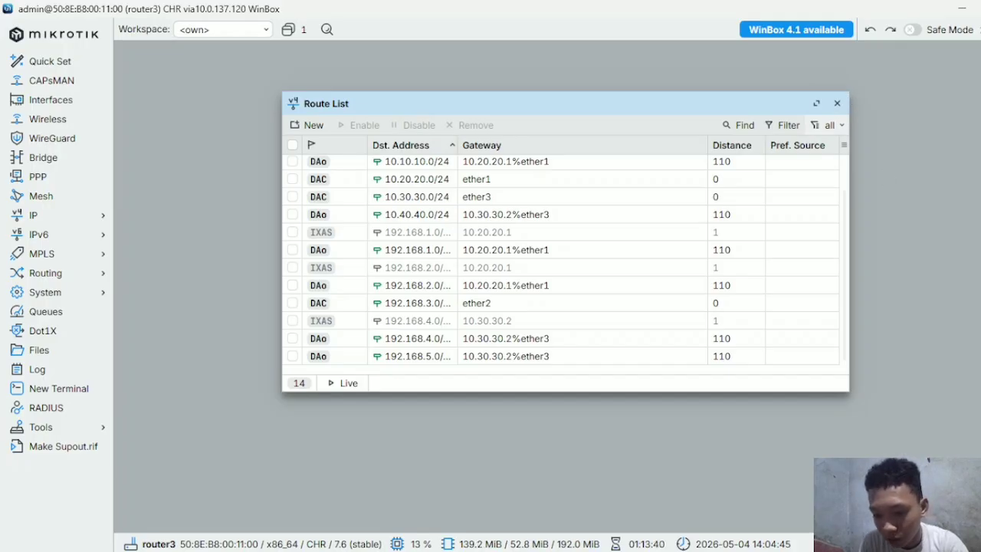
Switch to router2's WinBox session, review its route list down to the 192.168.5.0 network, and close the list
click(521, 513)
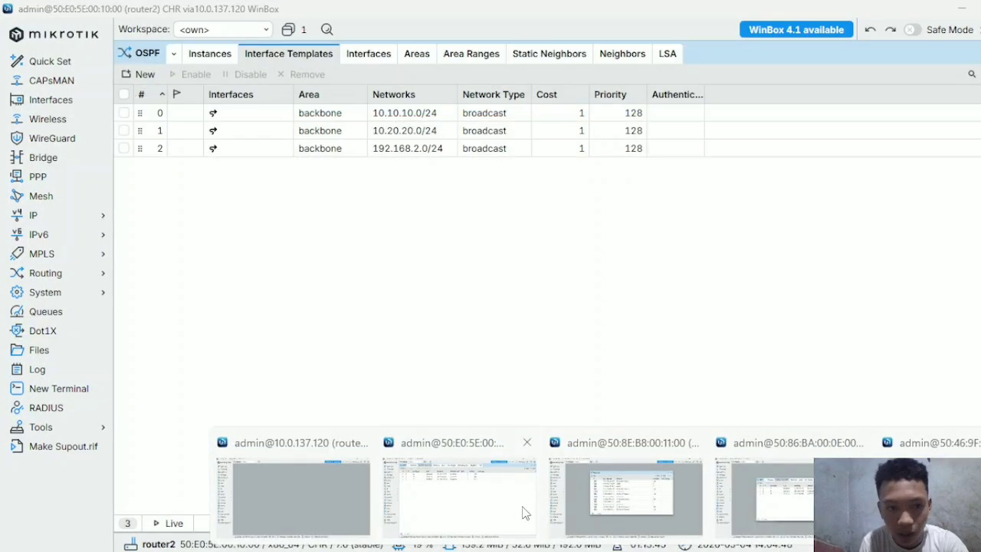
click(90, 217)
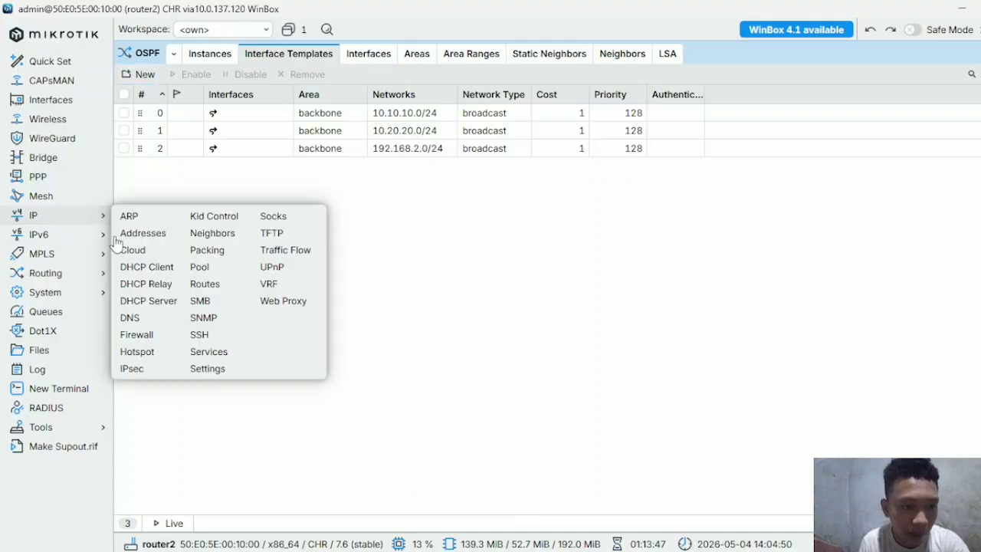
click(195, 285)
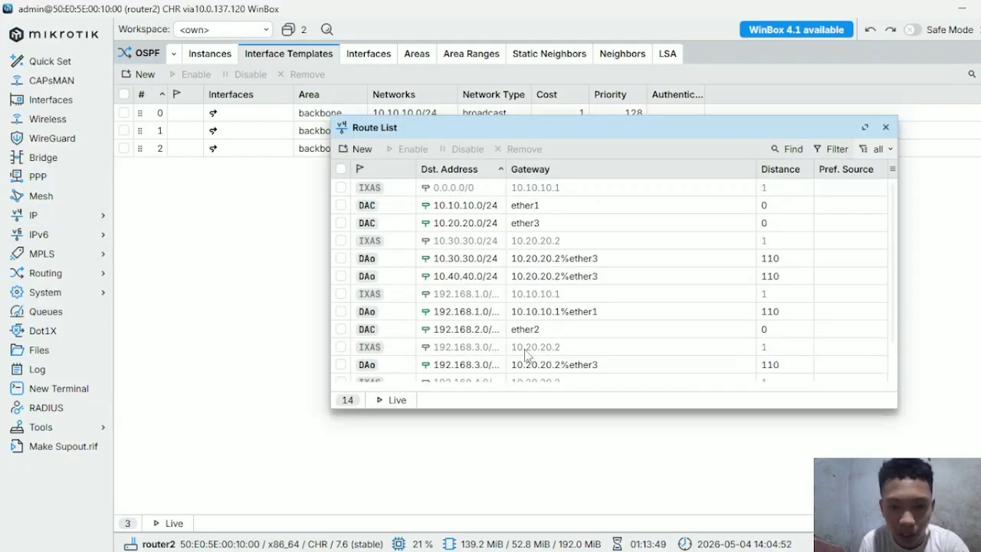
scroll(527, 353, down, 3)
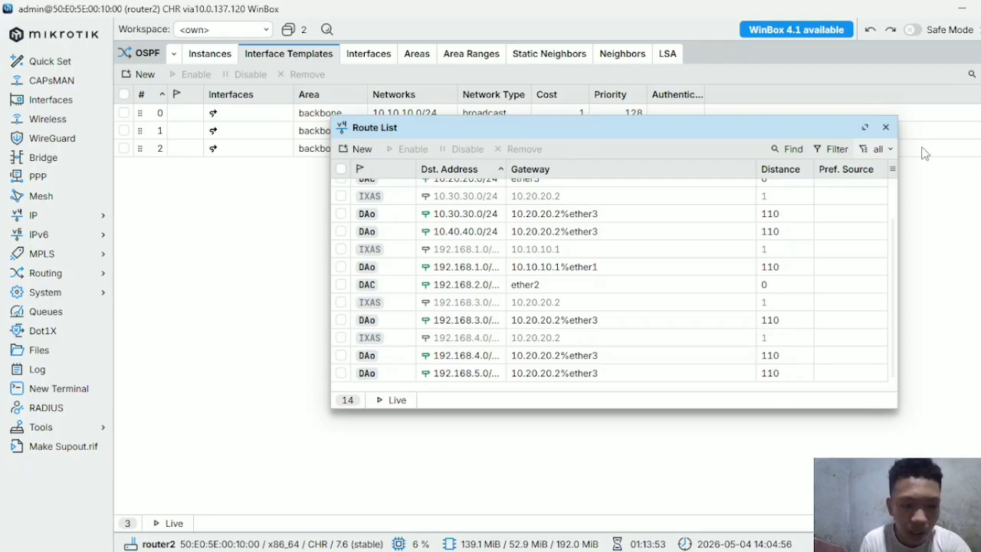
click(885, 126)
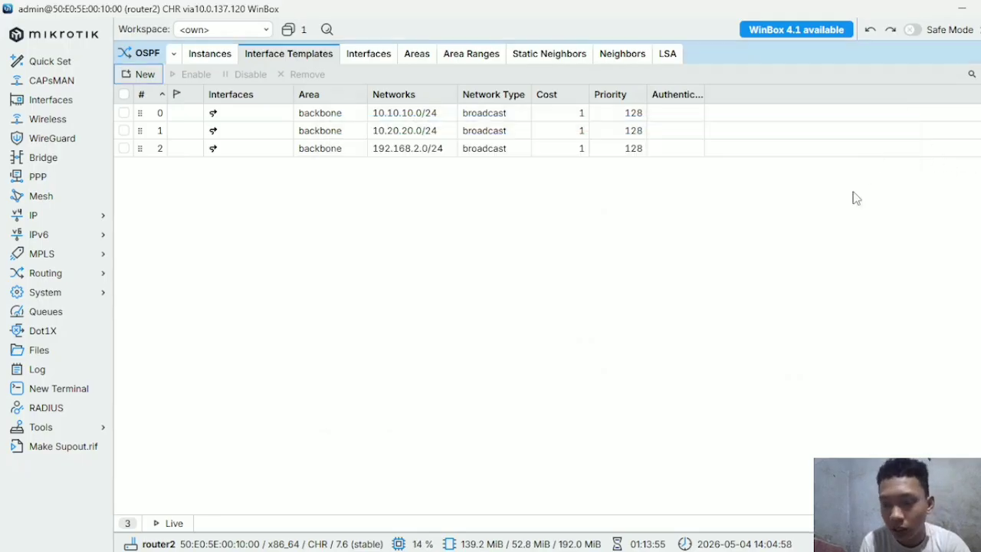
Switch to router1's WinBox session, inspect its complete route list for the OSPF routes, and close the list
mouse_move(643, 512)
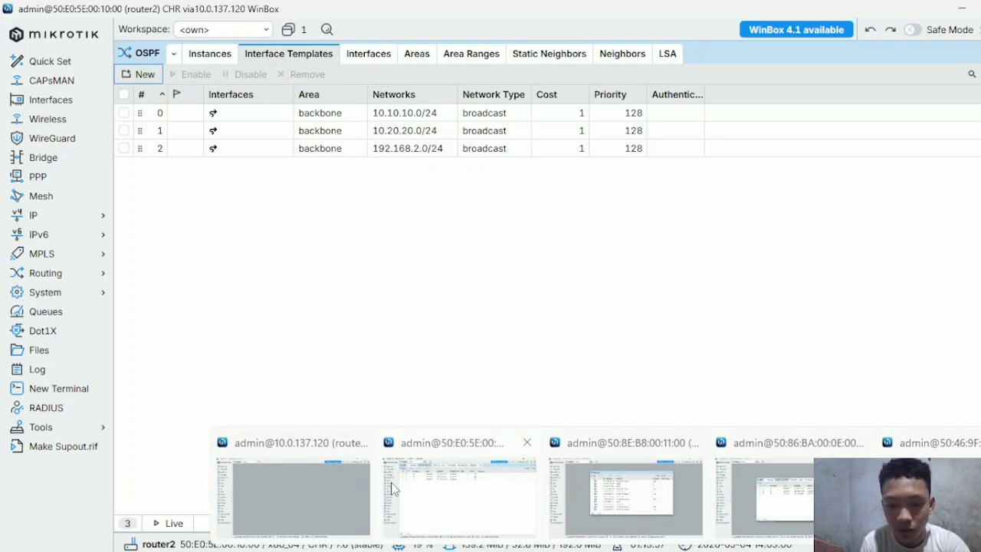
click(361, 489)
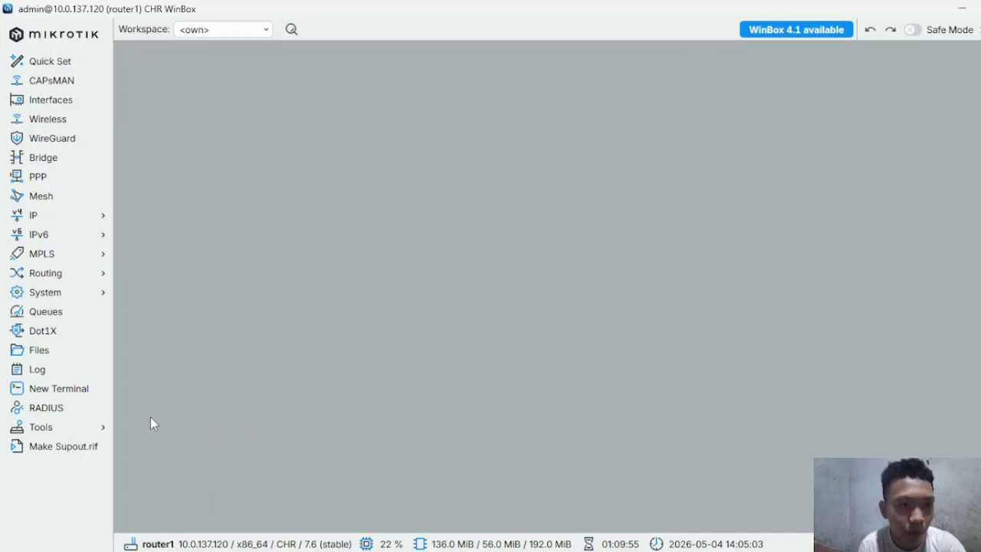
click(46, 216)
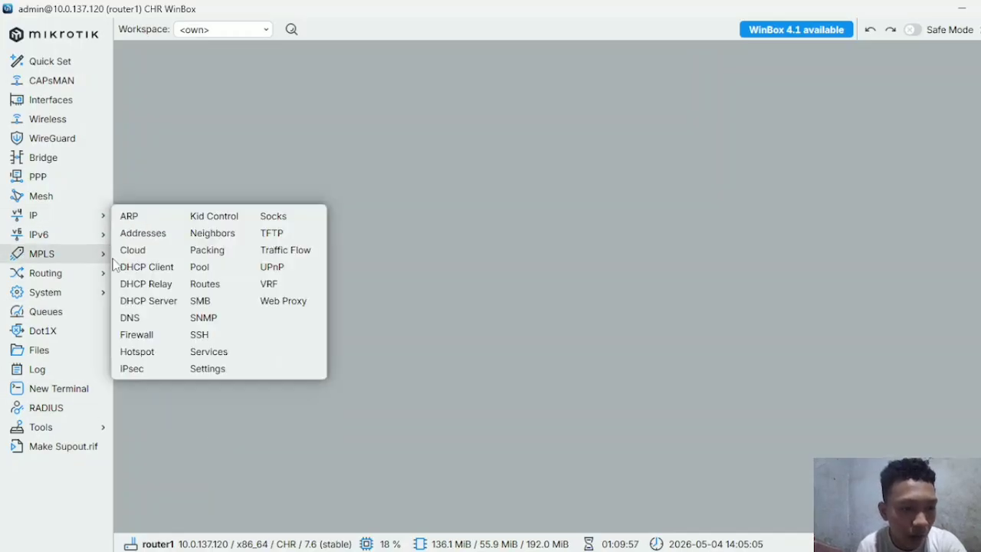
click(228, 285)
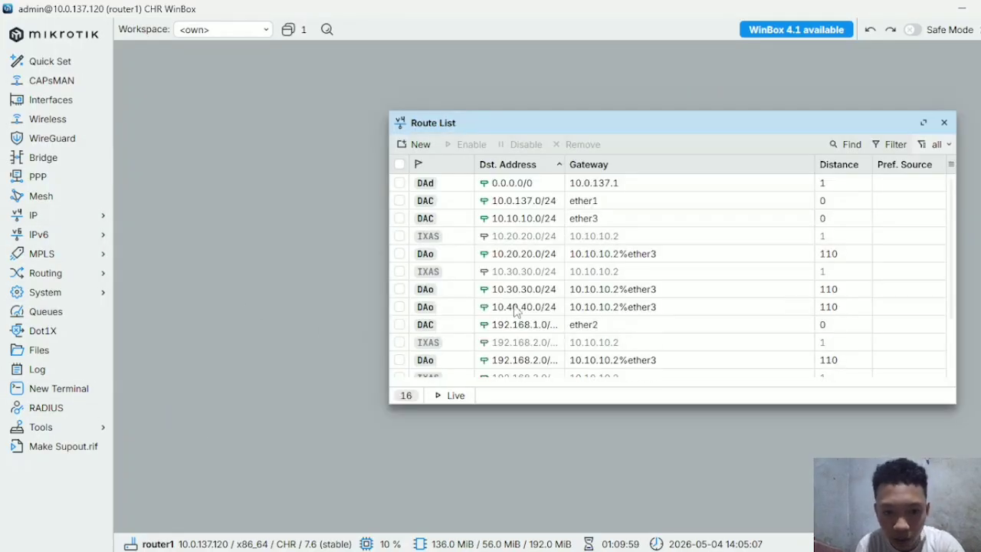
scroll(501, 322, down, 3)
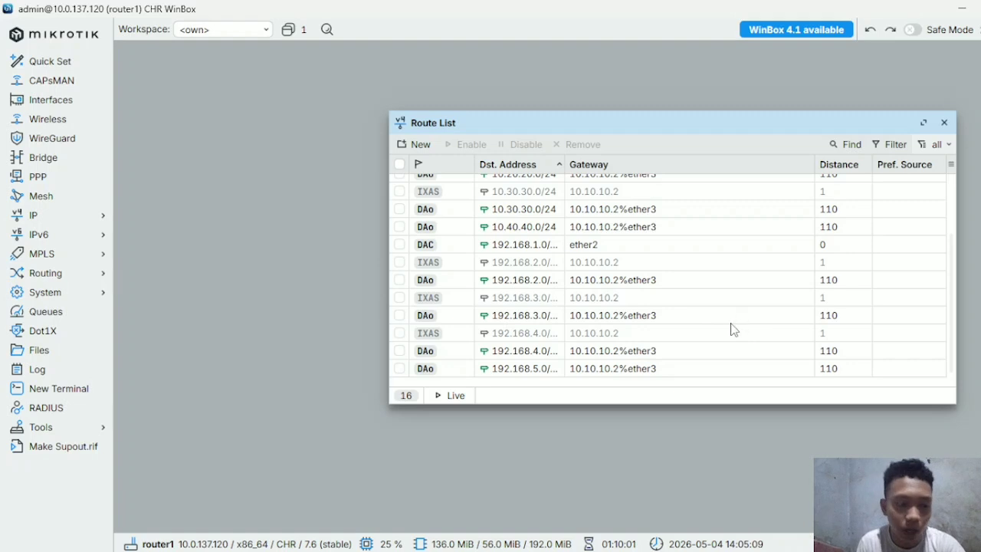
click(943, 121)
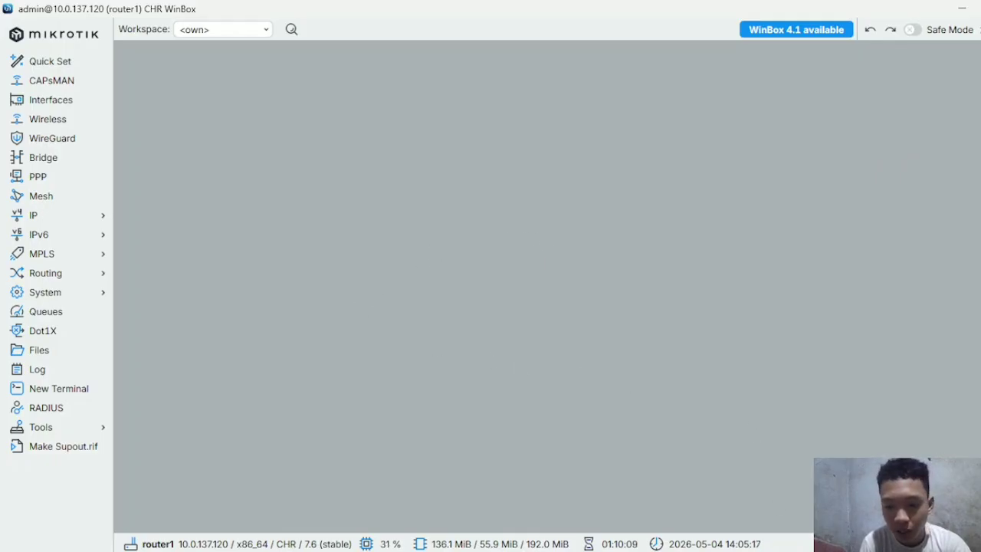
Return to router5's WinBox session, open a new terminal, and skip the password change request
mouse_move(625, 551)
click(919, 494)
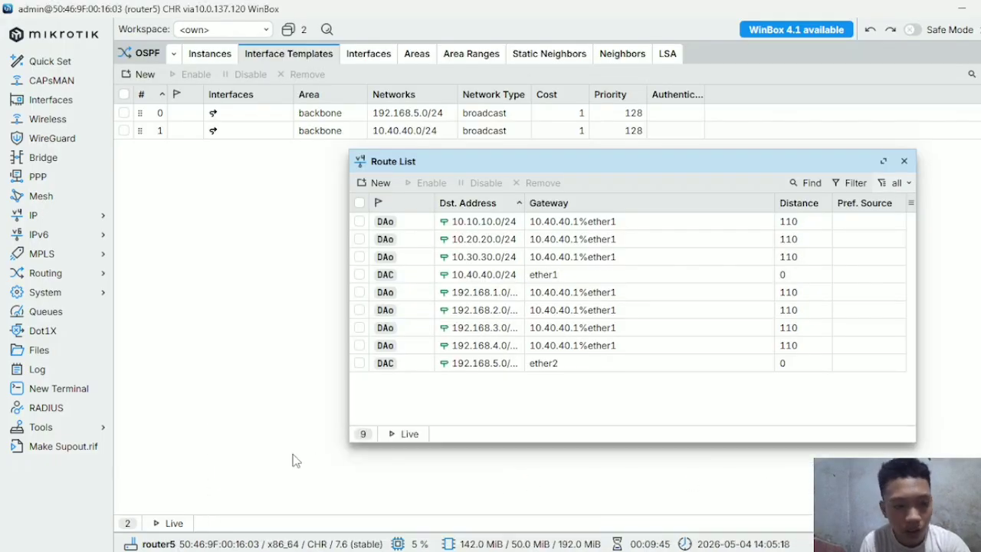
click(78, 390)
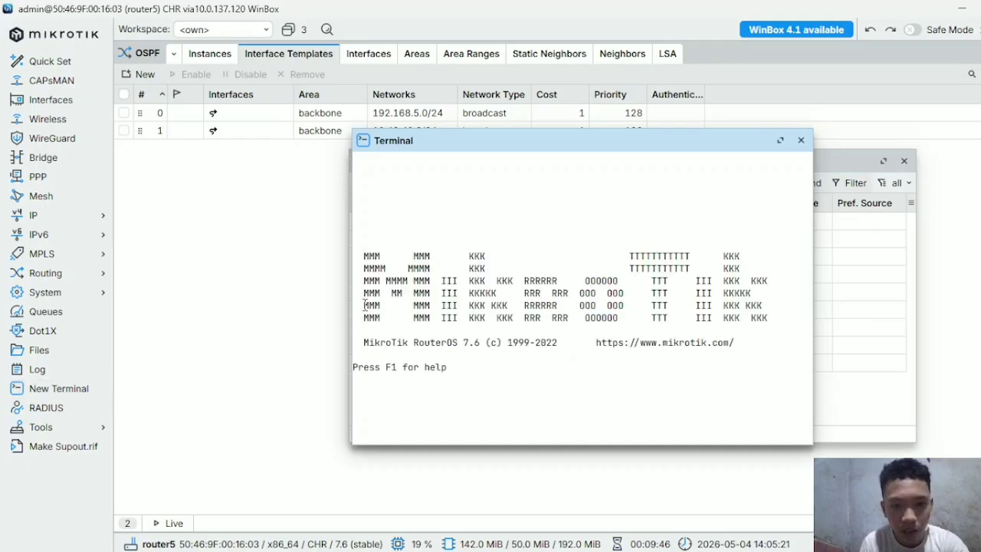
key(Return)
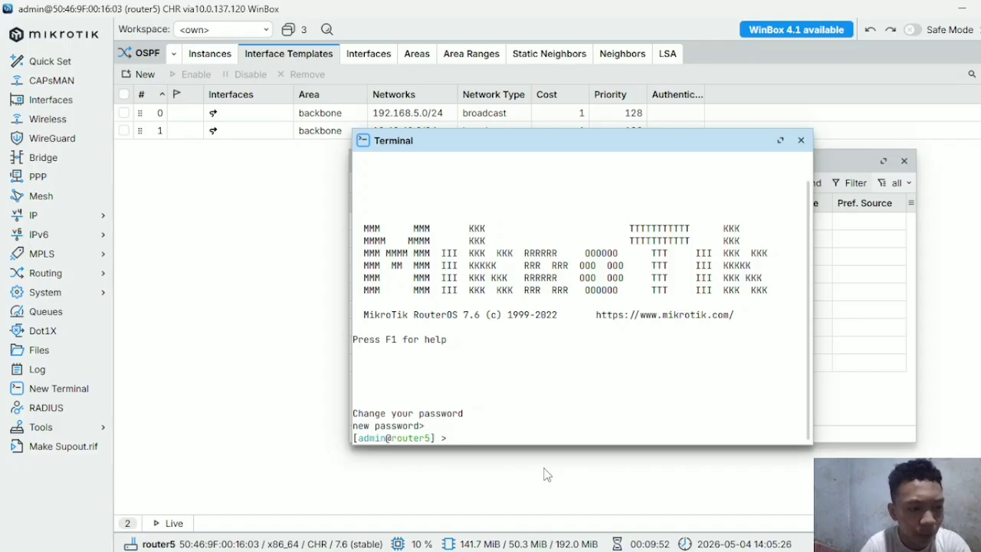
Ping 10.10.10.2 from router5's terminal to test connectivity to router2
text(1)
text(p)
text(ing)
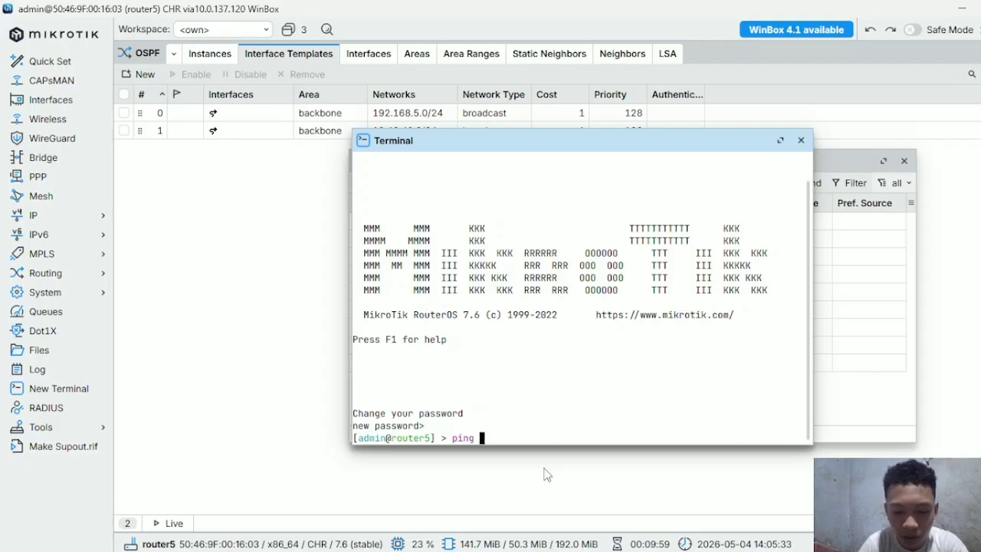
text( 1)
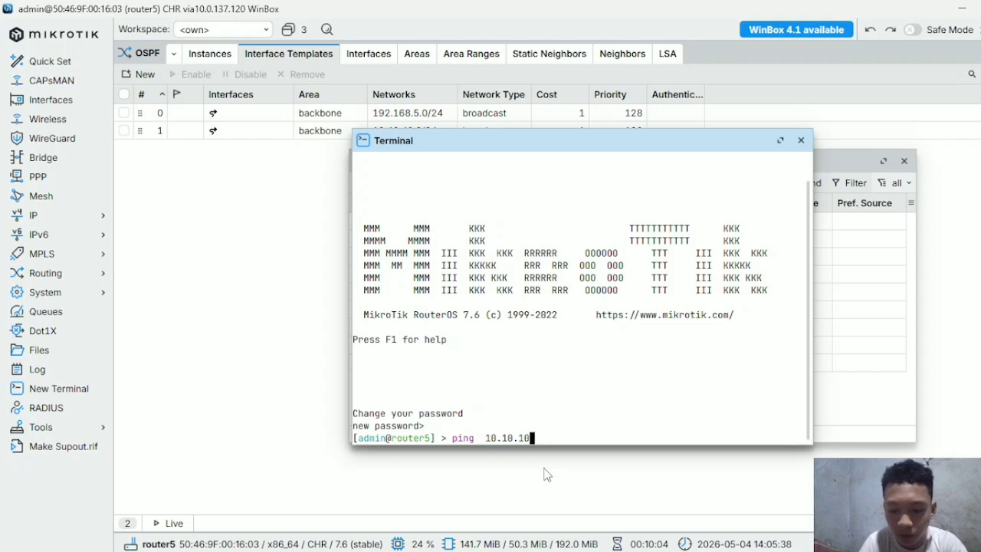
text(0.10.10.2)
key(Return)
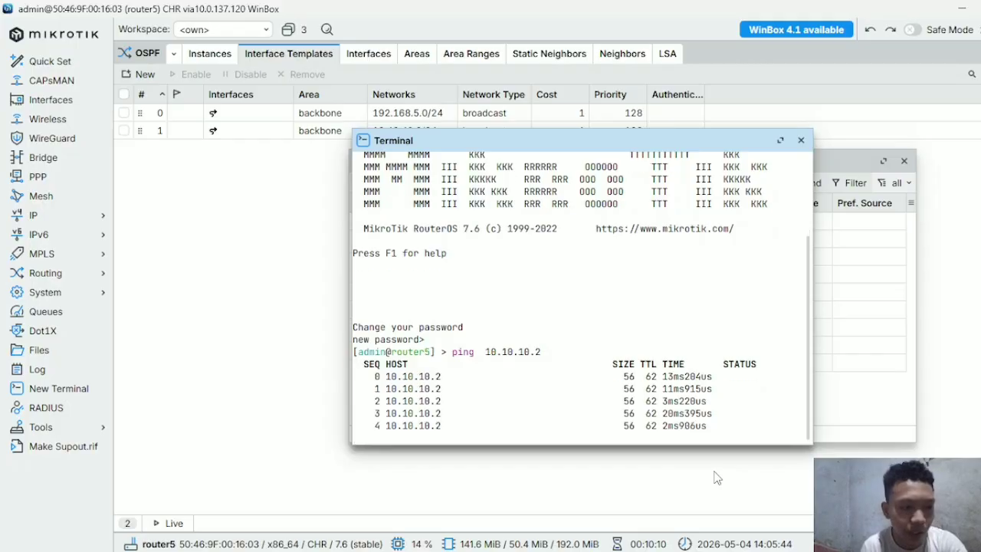
Switch to router1's WinBox session and open the OSPF instance ospf-instance-1 for editing
key(alt+Tab)
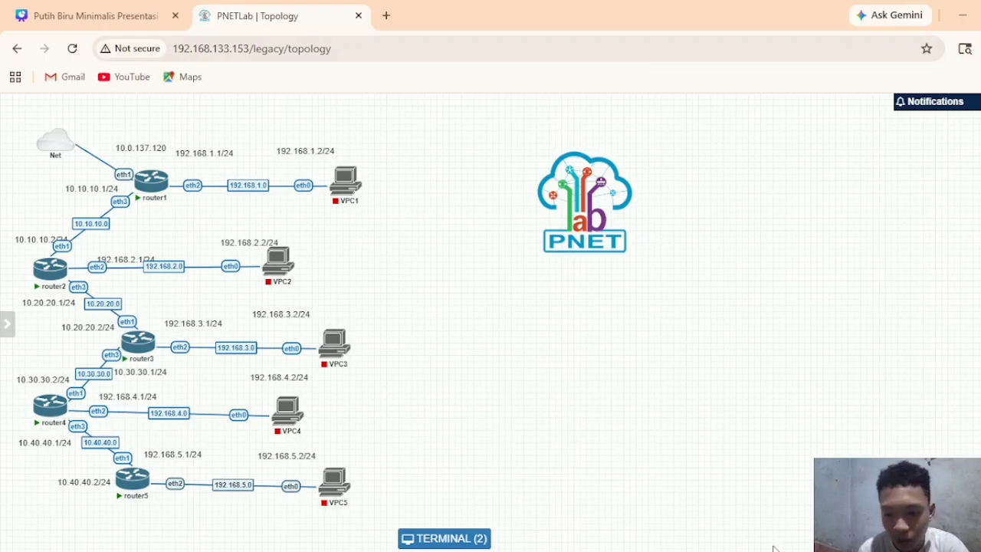
mouse_move(444, 549)
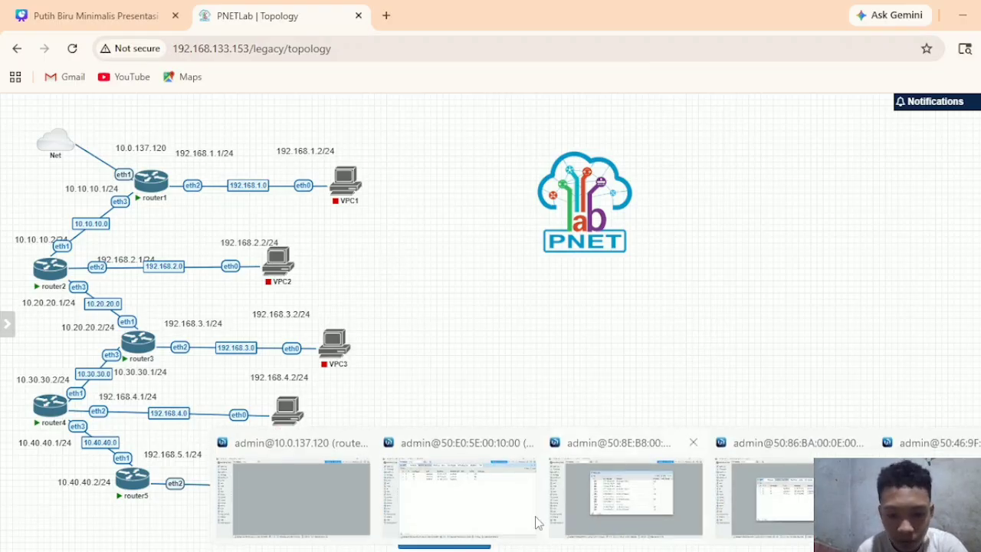
mouse_move(324, 489)
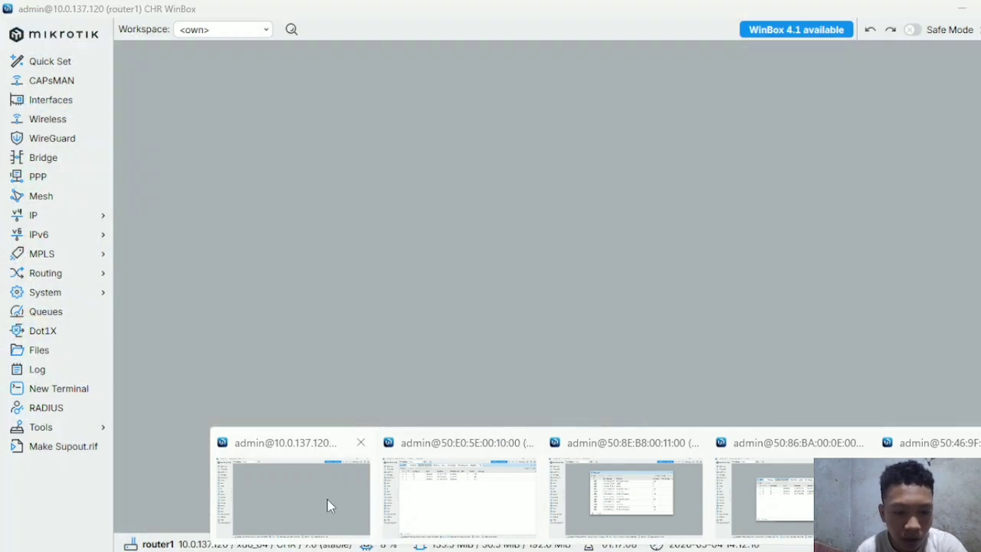
click(328, 499)
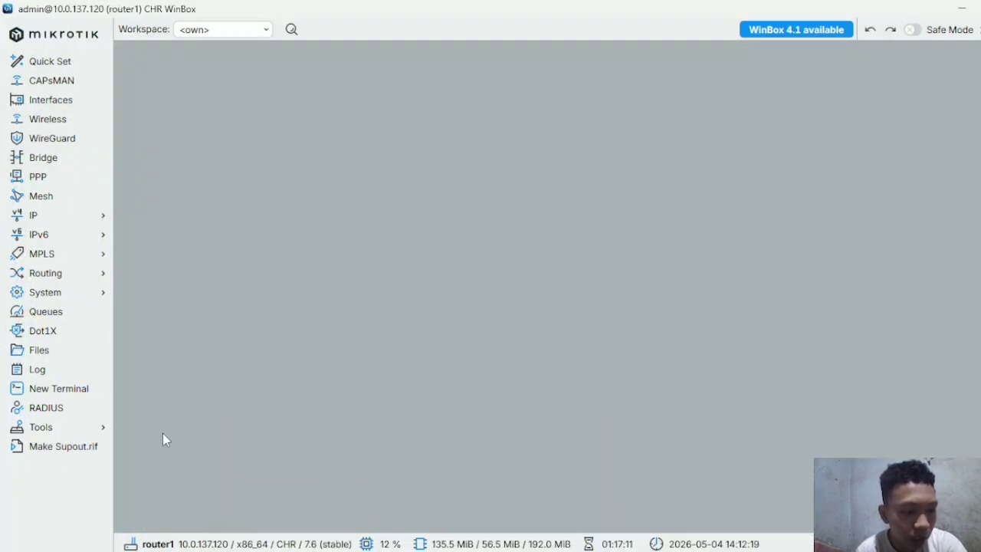
click(92, 279)
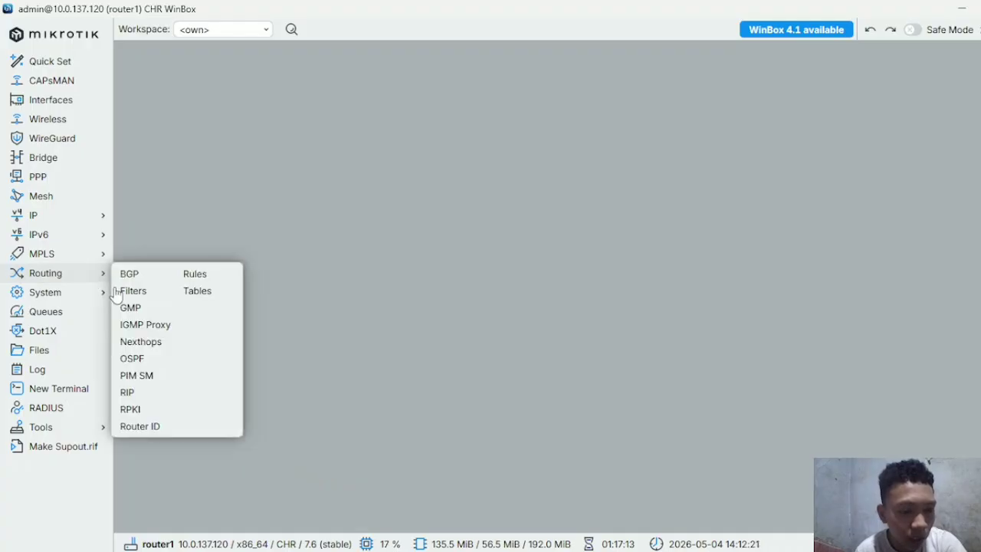
click(149, 360)
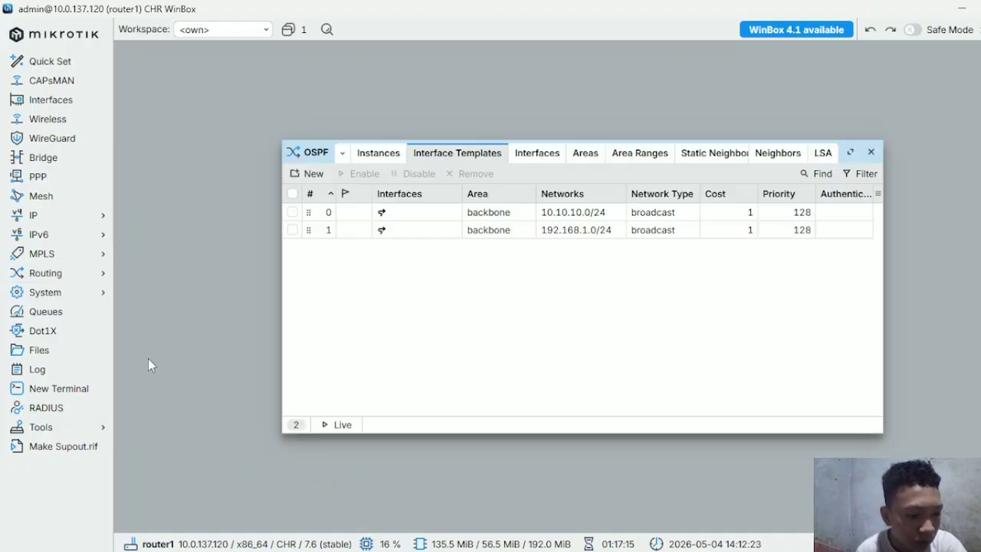
click(378, 153)
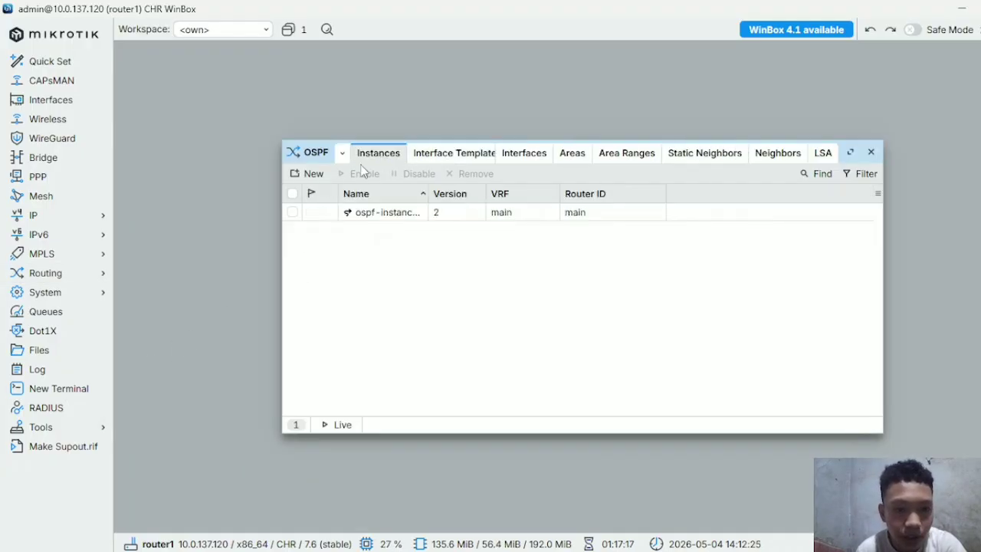
click(307, 174)
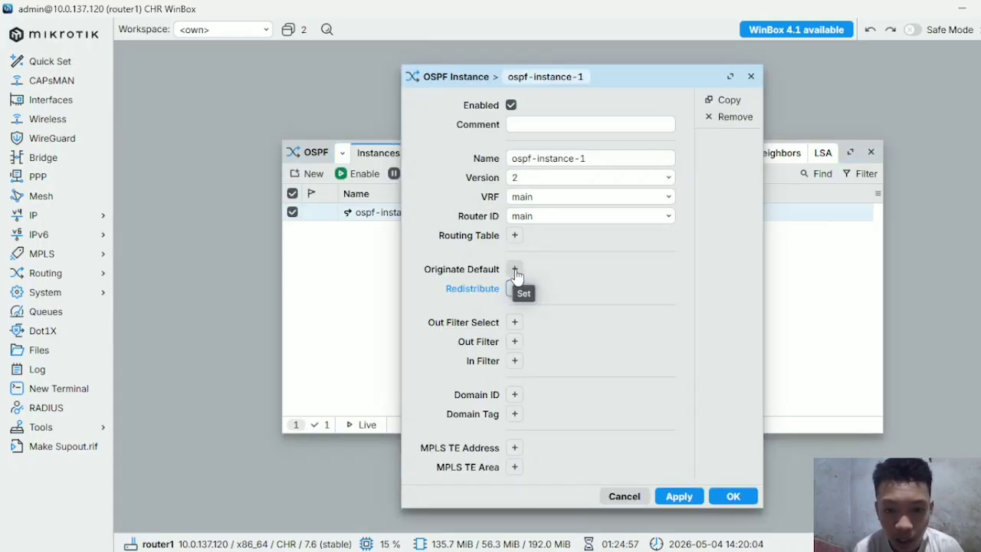
Set Originate Default to "if installed" on router1's ospf-instance-1 and save the instance
click(515, 271)
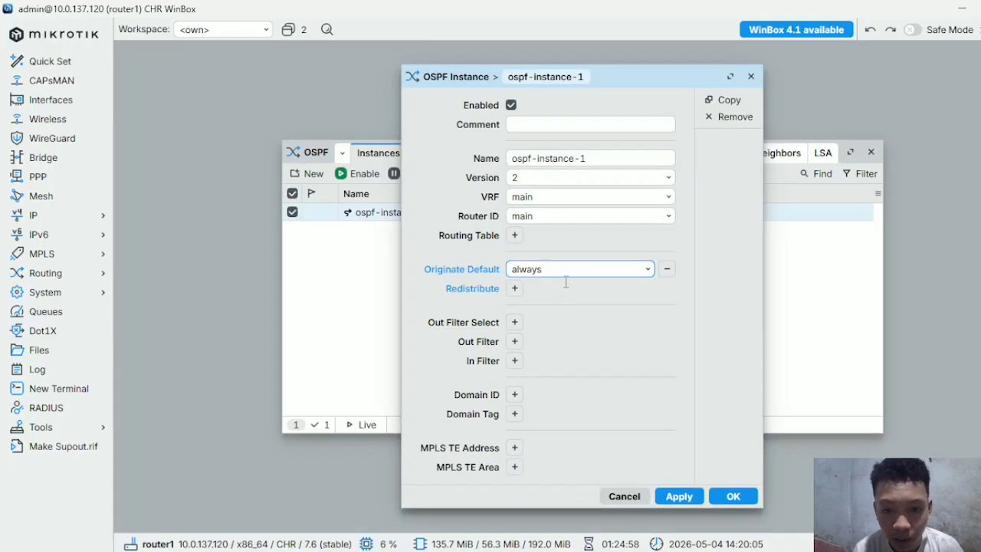
click(650, 269)
click(619, 307)
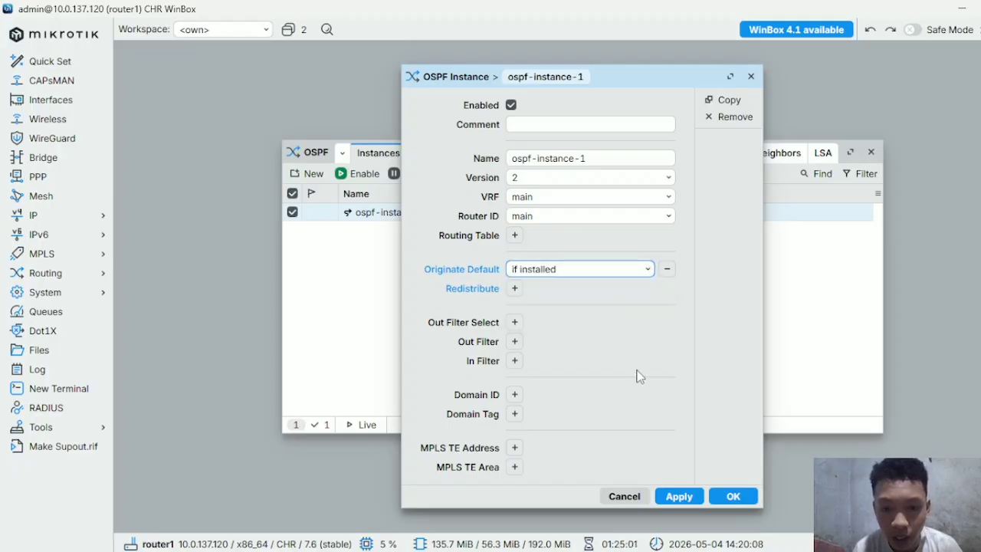
click(679, 495)
click(733, 496)
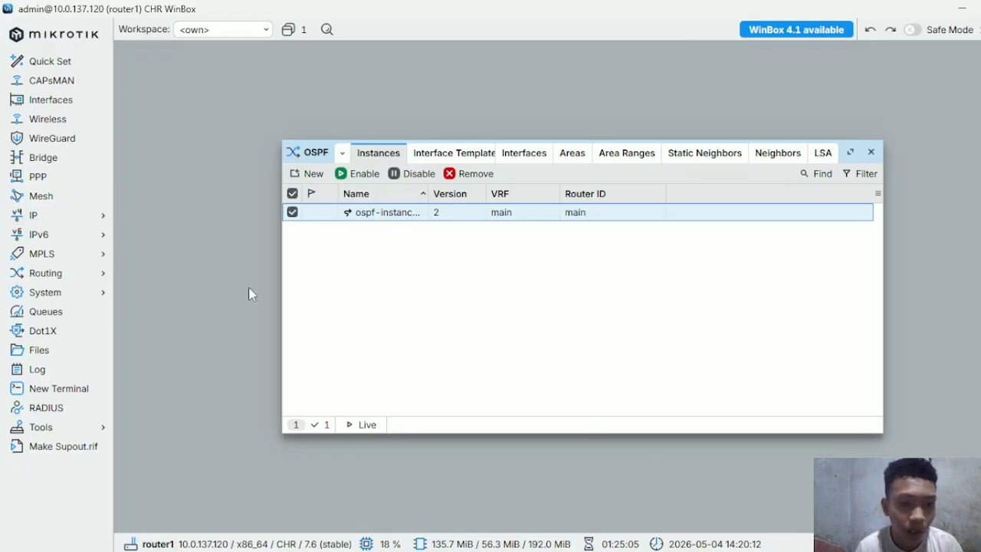
Switch to router2's WinBox session, close its old terminal, inspect the route list for the default route, and close the list
mouse_move(498, 548)
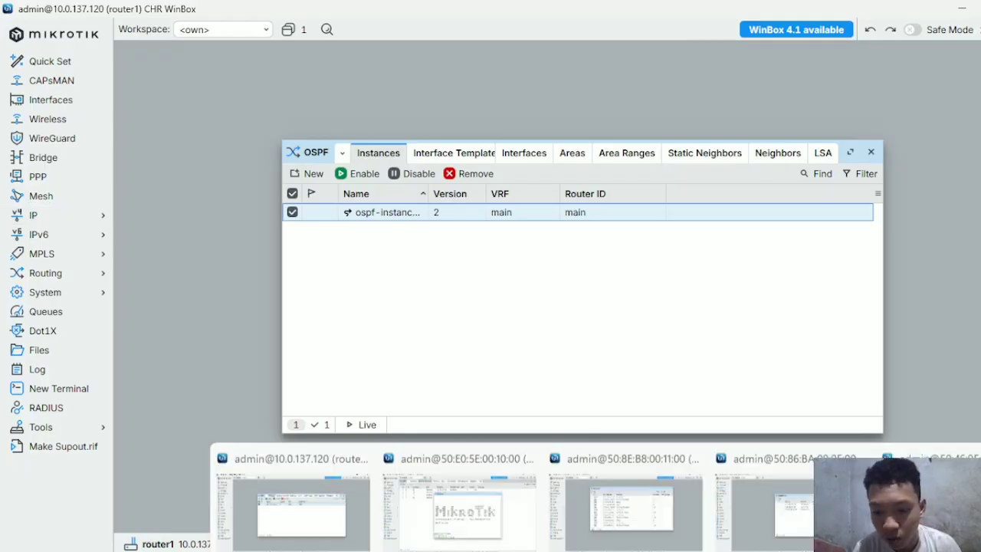
click(499, 490)
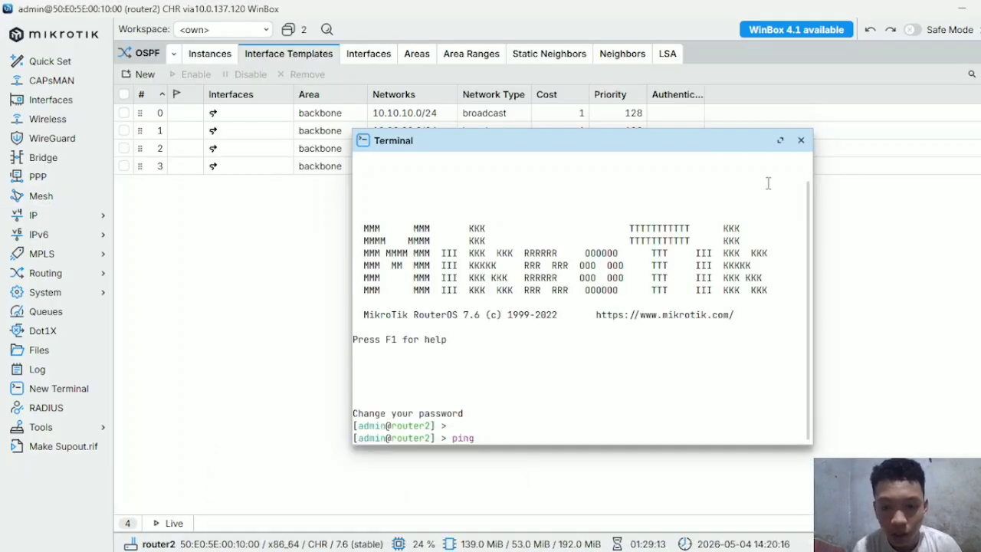
click(800, 141)
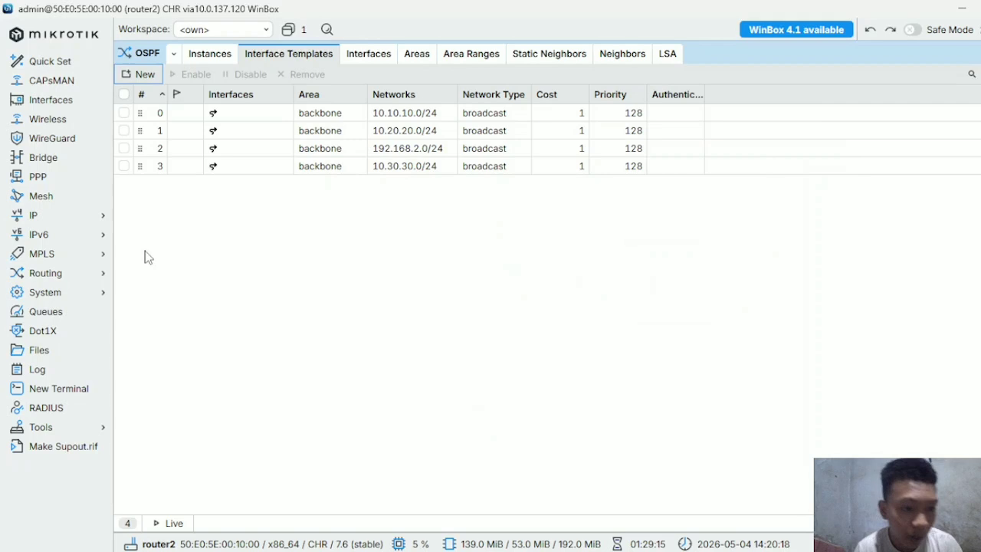
click(106, 217)
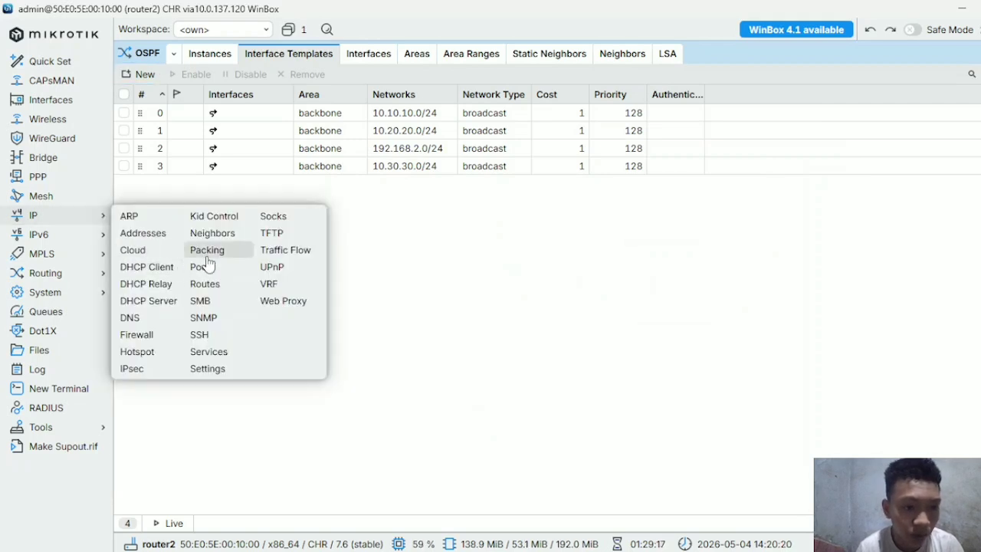
click(204, 288)
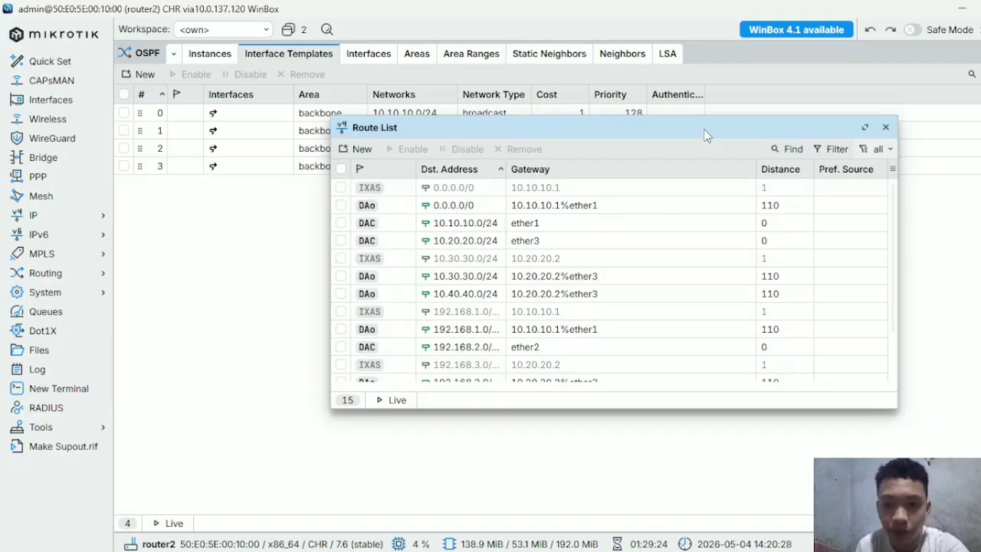
drag(700, 127, 685, 151)
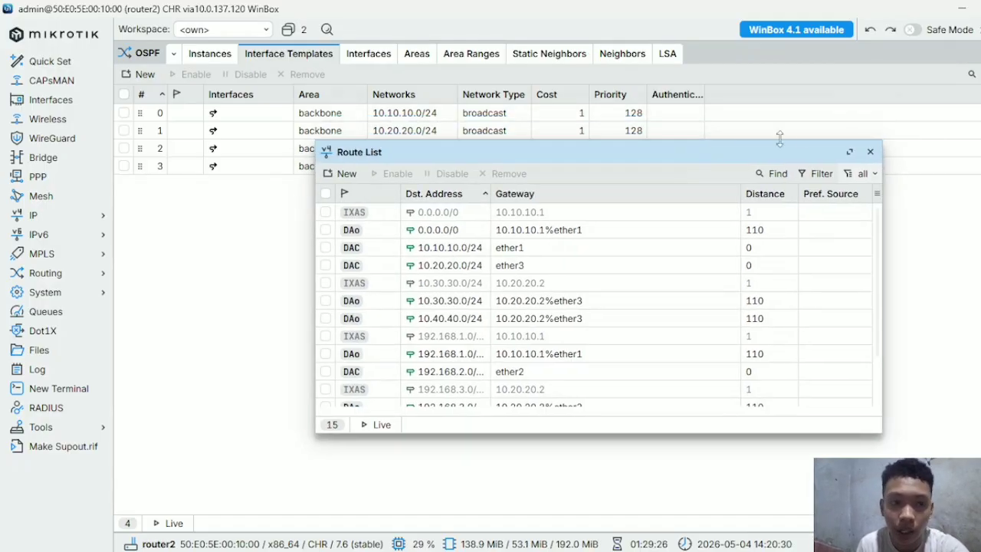
click(870, 152)
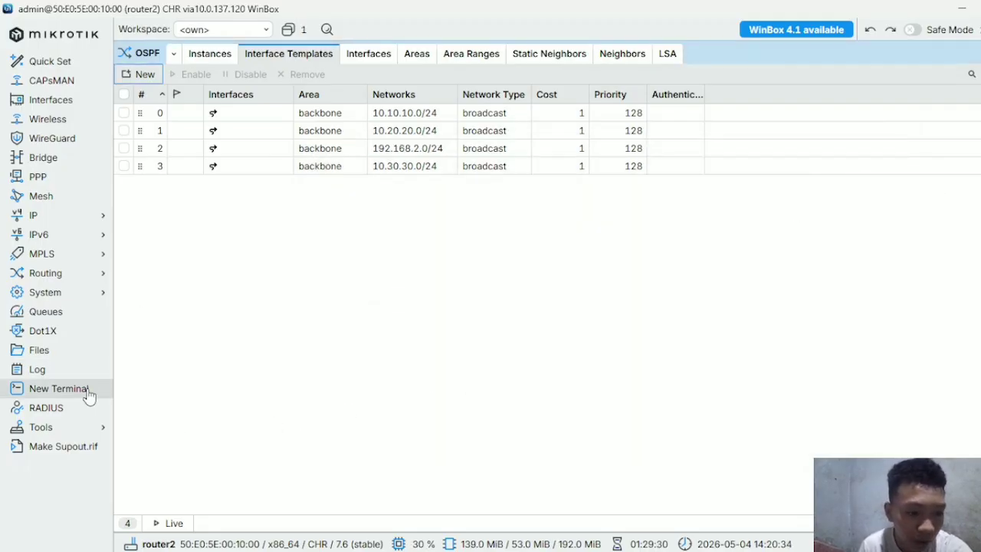
Open a new terminal on router2, skip the password change request, and ping 8.8.8.8 to test internet access
click(59, 388)
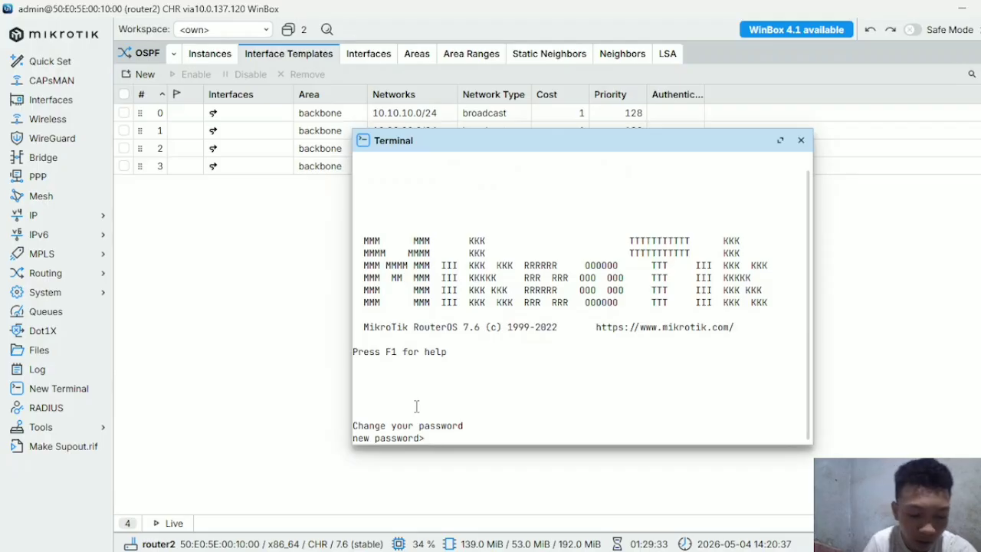
key(Return)
text(ping 8.8.8.8)
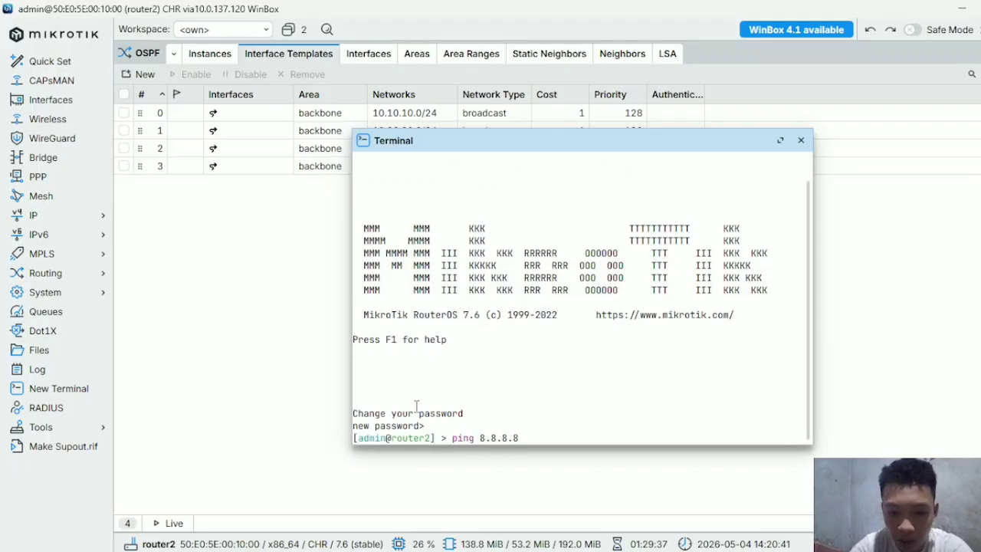
key(Return)
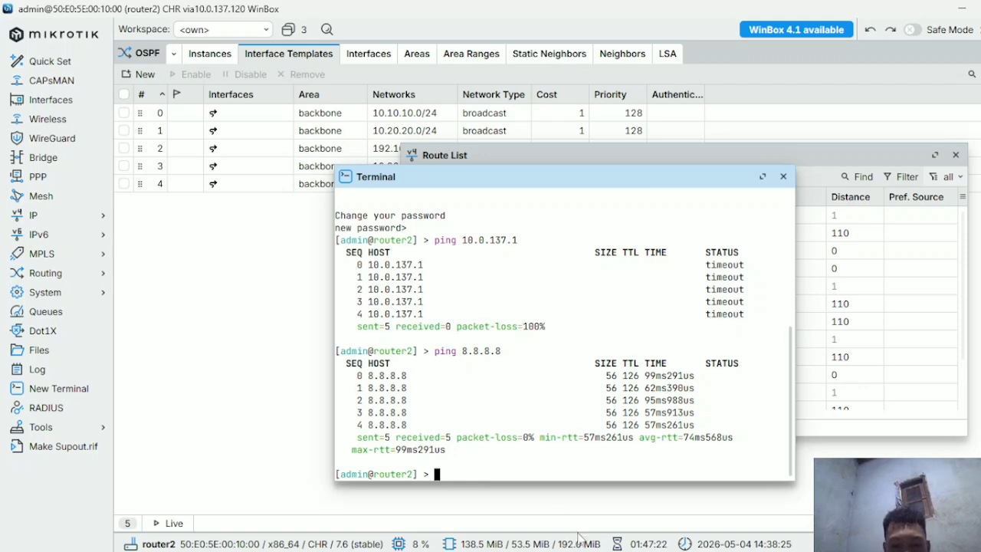
Switch to router1's WinBox session and review its firewall NAT rules
mouse_move(686, 551)
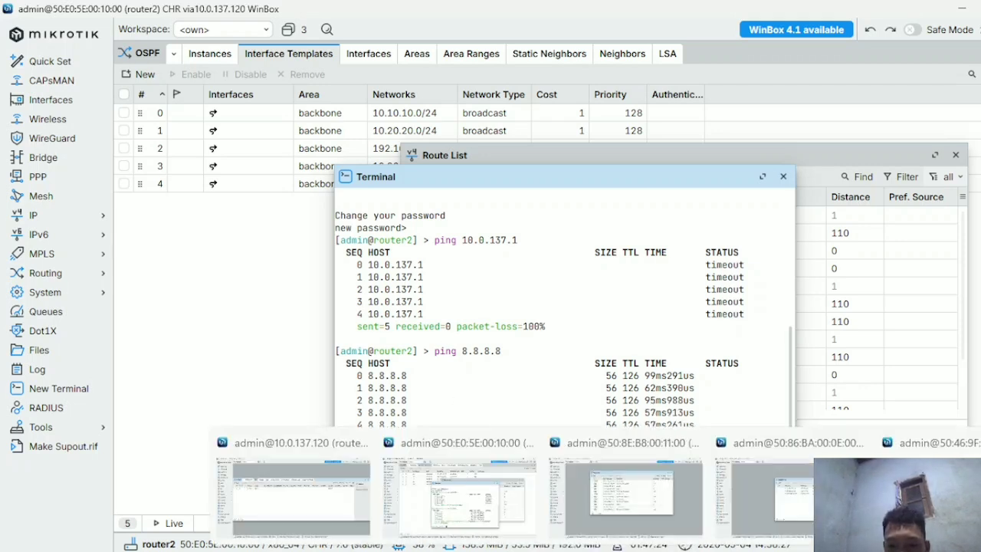
click(337, 494)
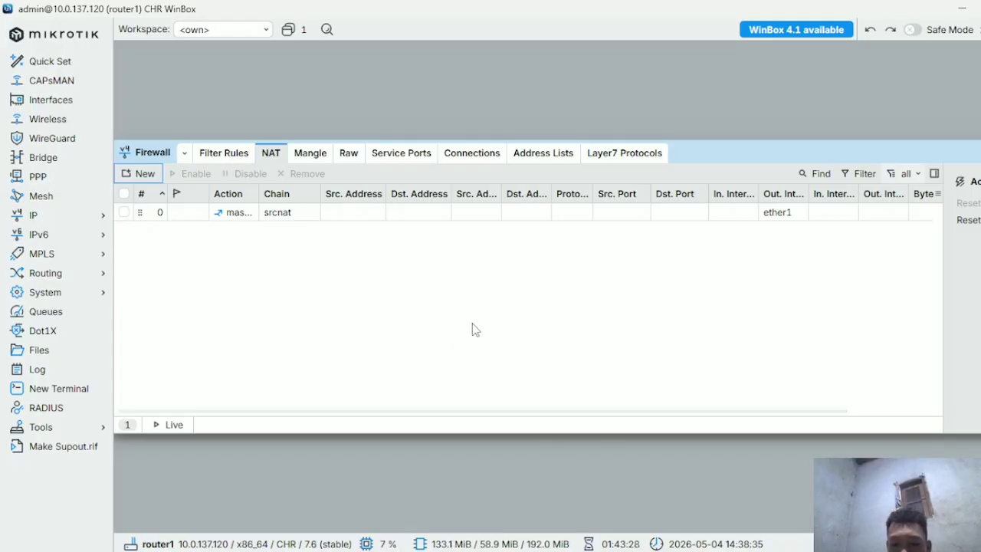
Switch to router3's WinBox session, ping 8.8.8.8 from a new terminal after skipping the password change request, and stop the ping
mouse_move(740, 546)
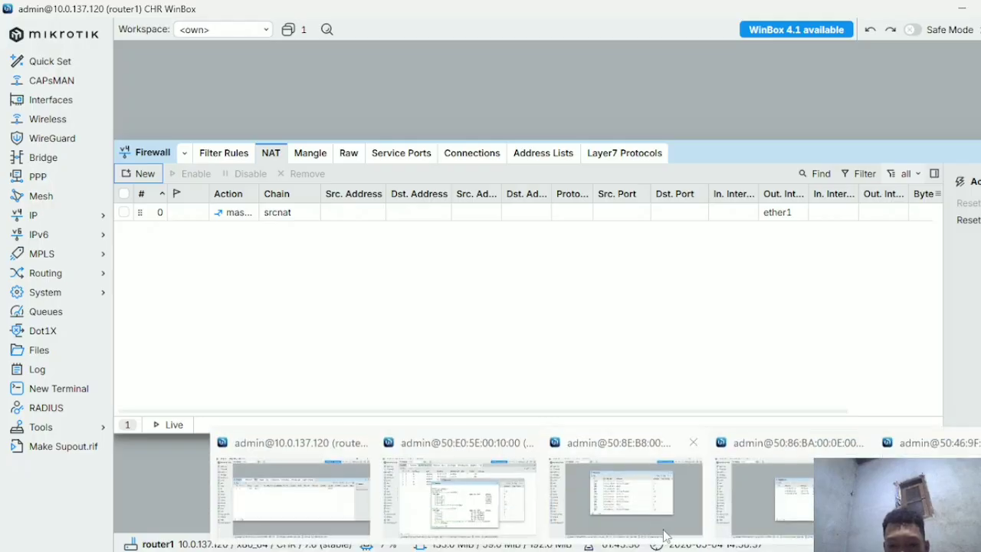
click(477, 497)
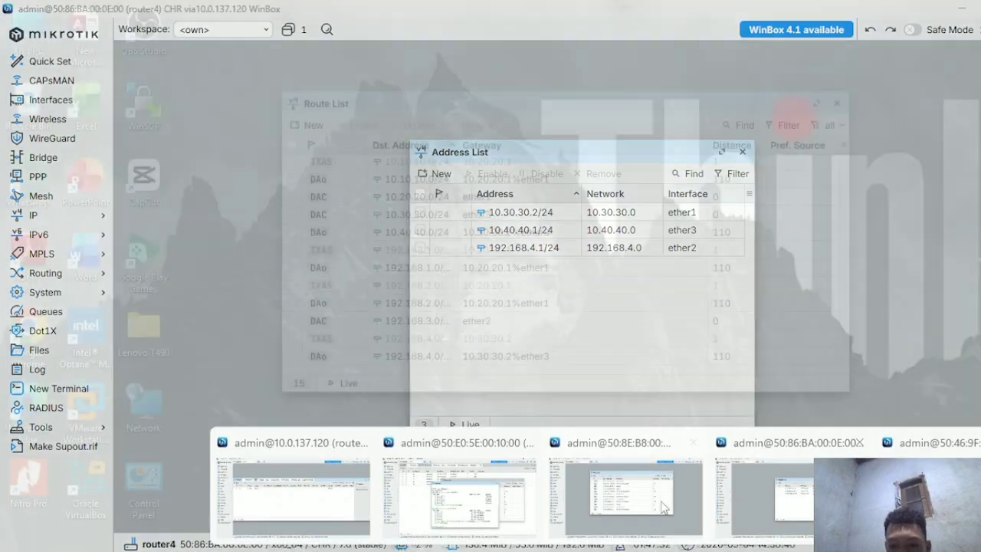
click(640, 499)
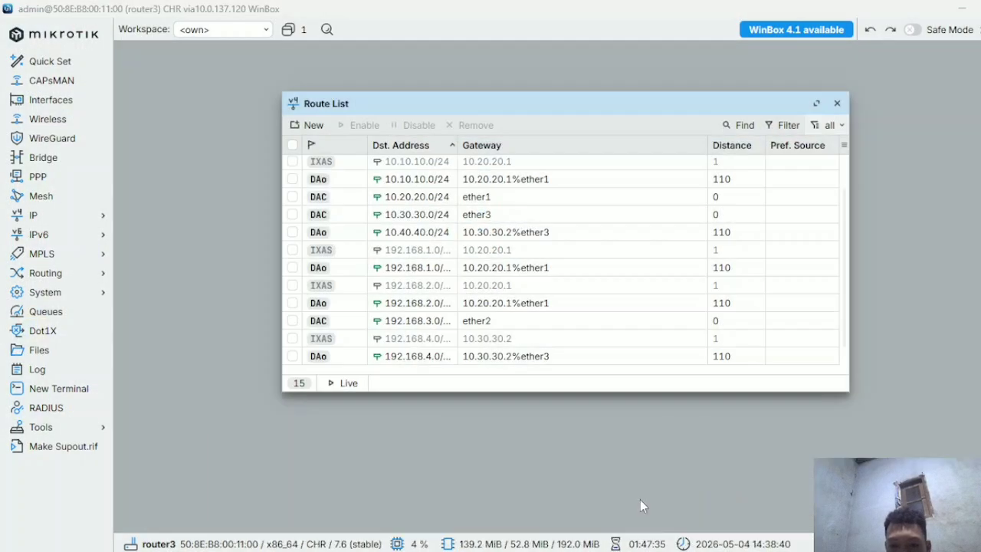
click(83, 390)
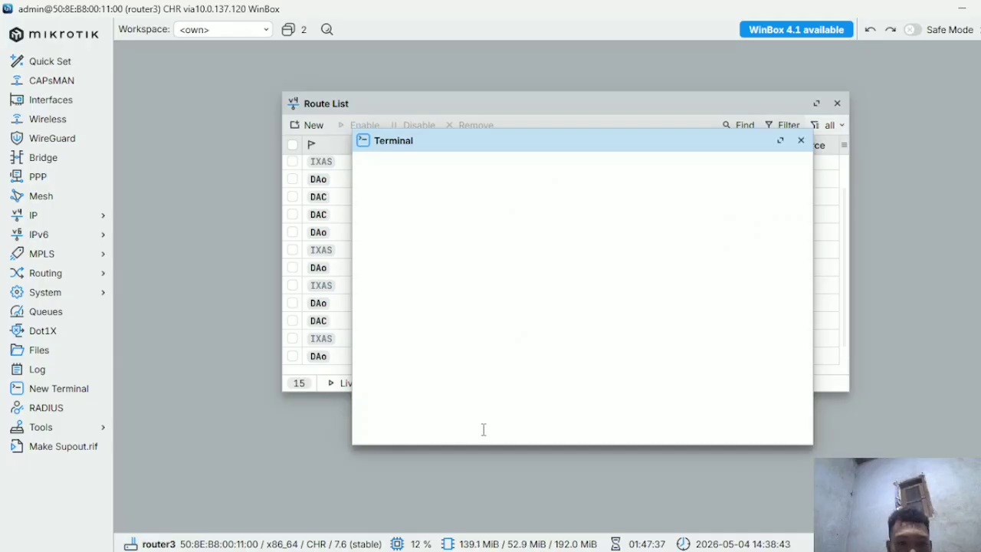
key(Return)
text(ping 8.8)
key(Return)
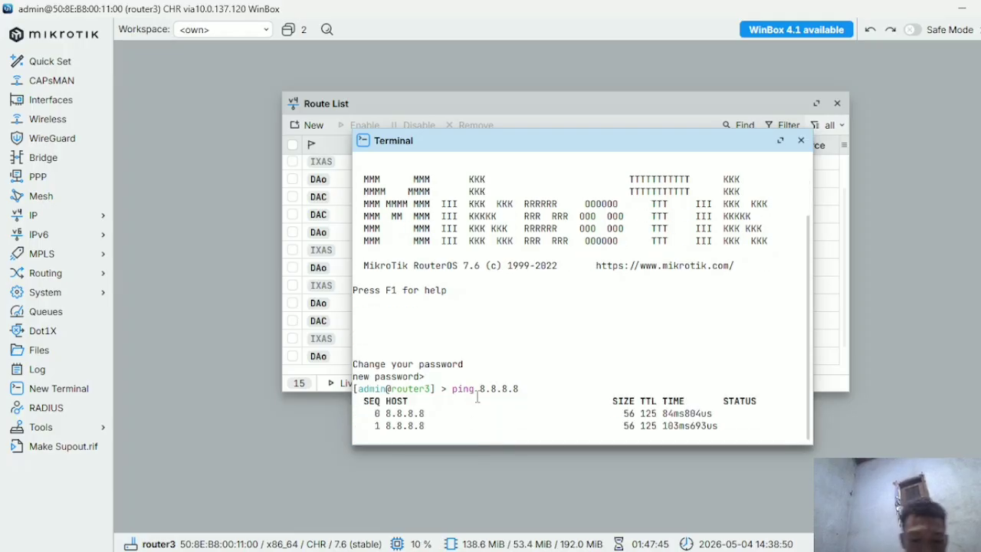
key(ctrl+c)
Switch to the PNETLab topology in Chrome, start VPC2 after moving it slightly away from router2, and open its console
mouse_move(604, 548)
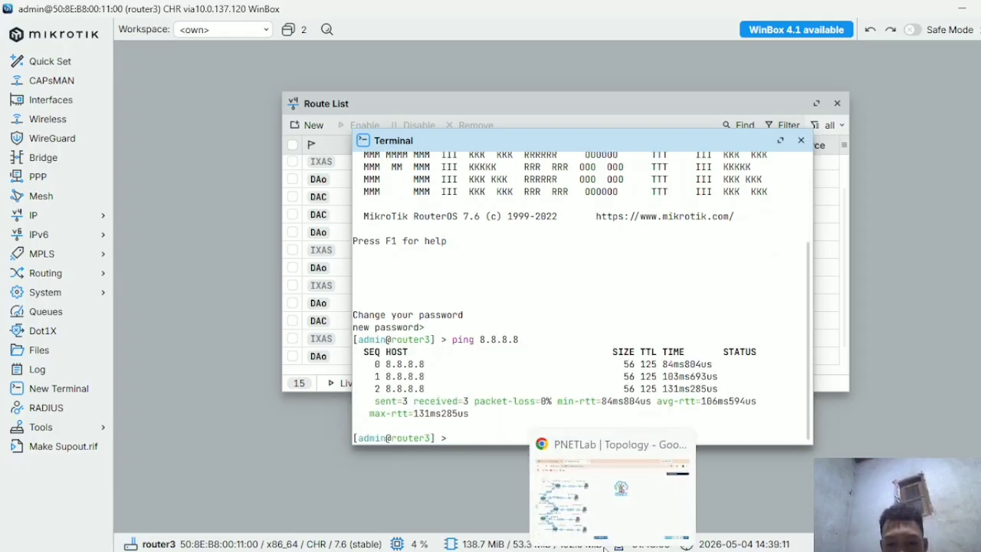
click(616, 491)
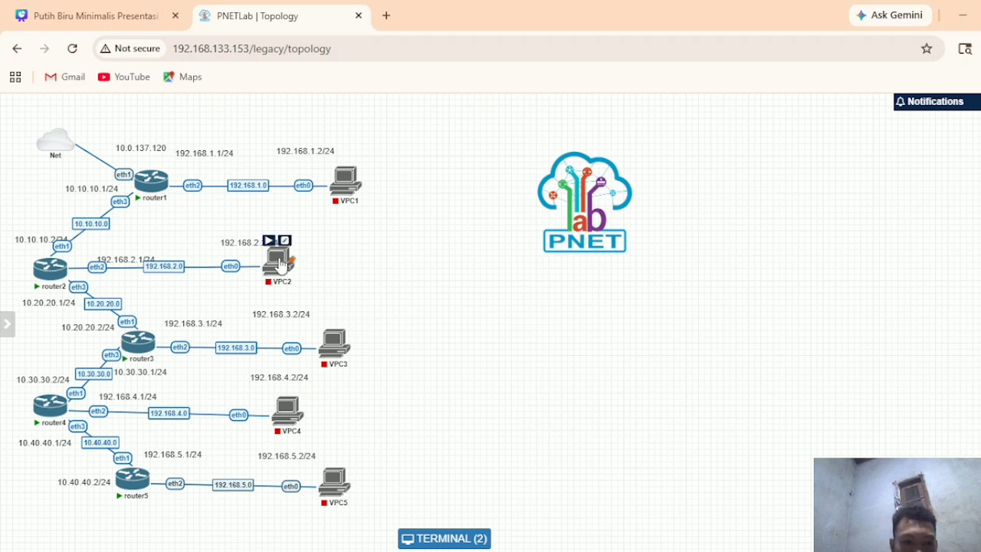
click(268, 240)
drag(281, 274, 314, 276)
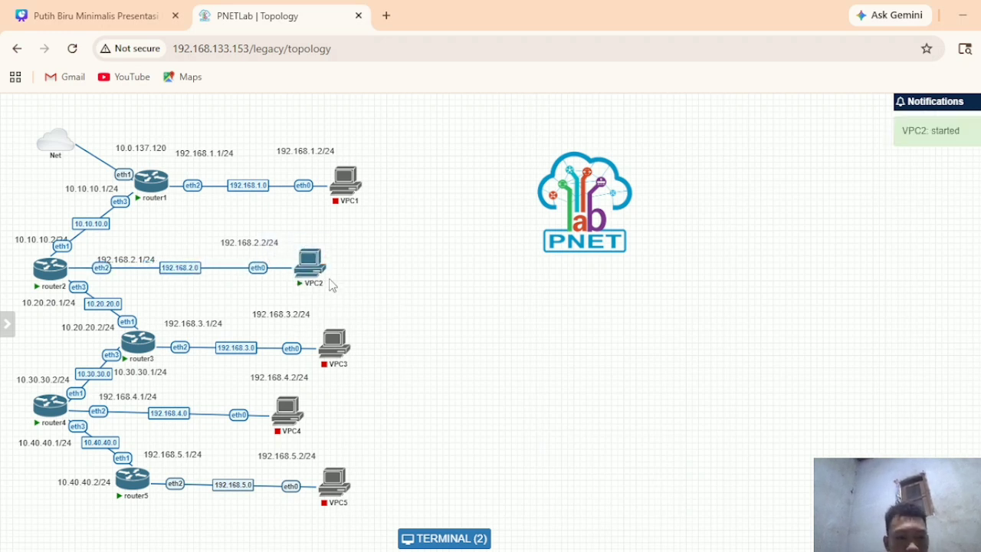
click(312, 268)
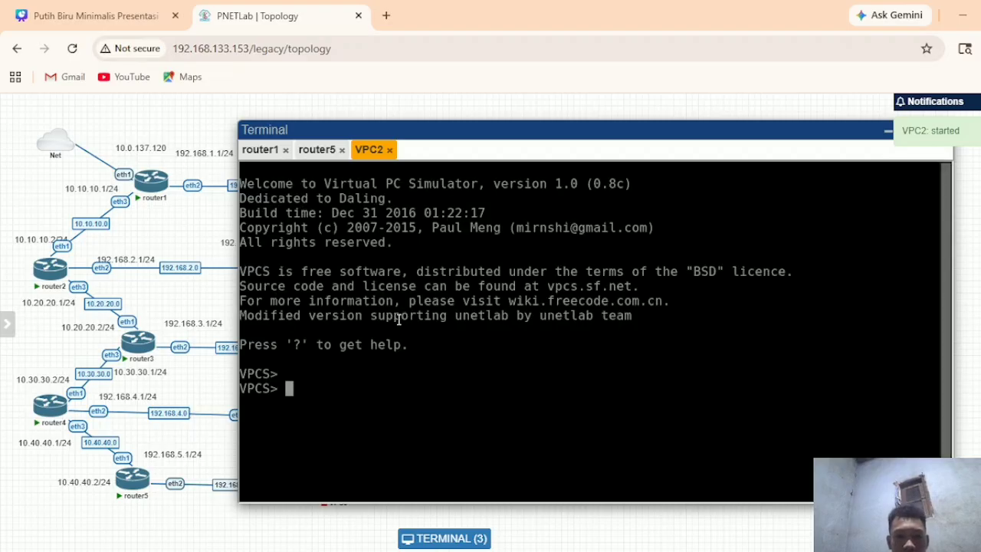
Assign VPC2 the address 192.168.2.2/24 with gateway 192.168.2.1/24 in its console
text(ip )
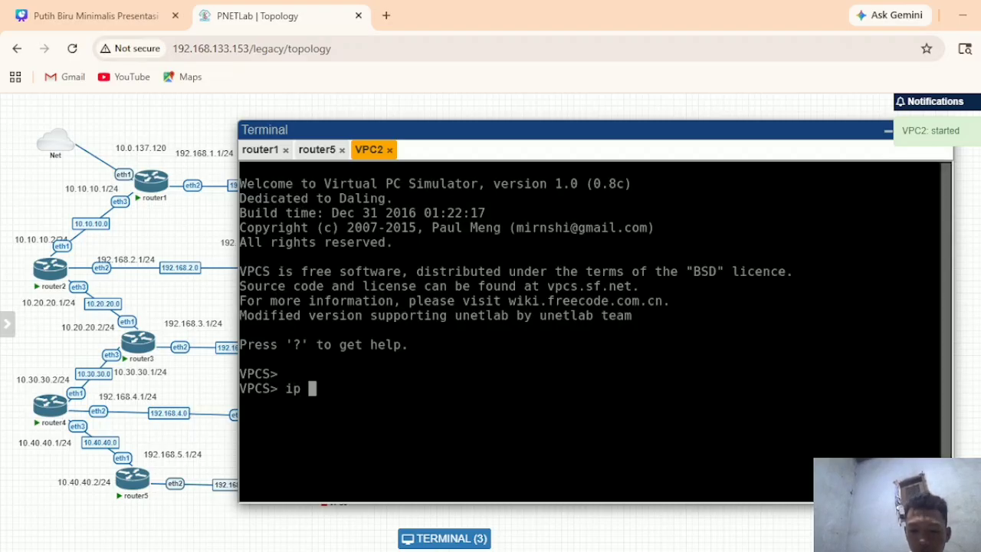
text(192)
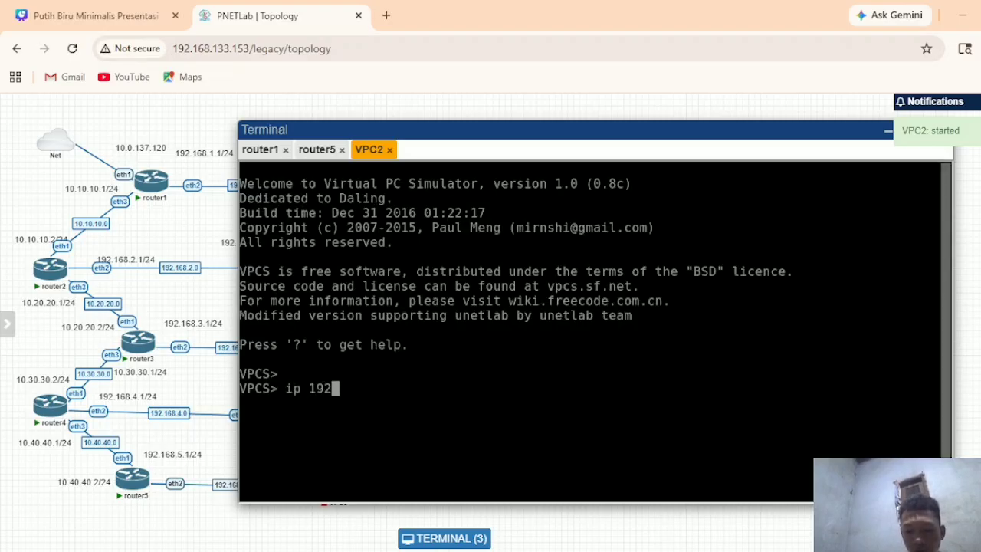
text(.168.)
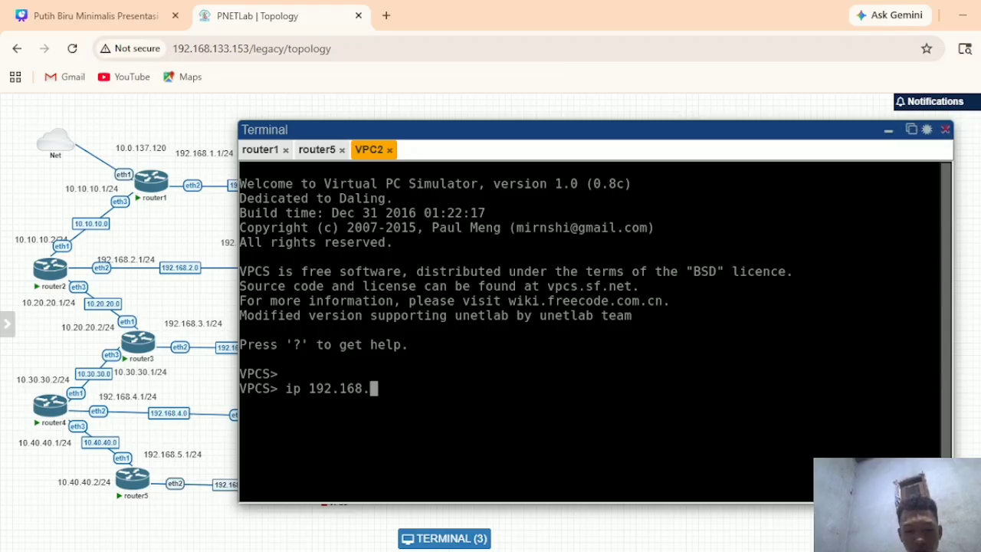
text(2.2/)
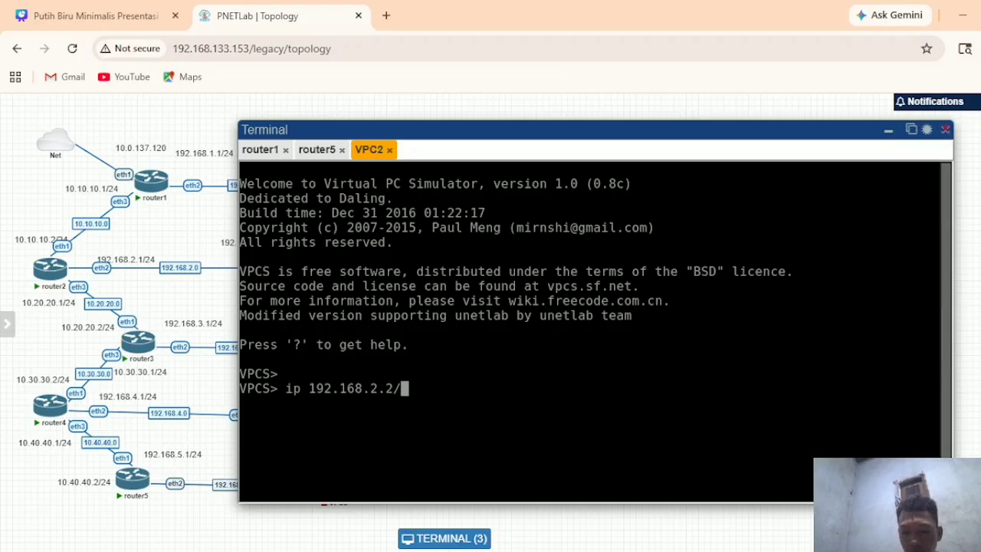
text(24 1)
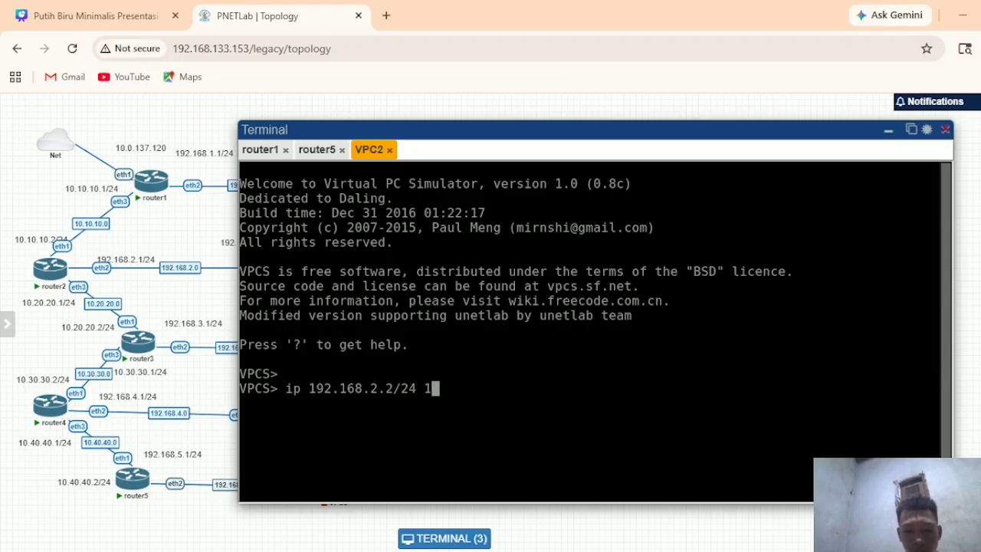
text(92.16)
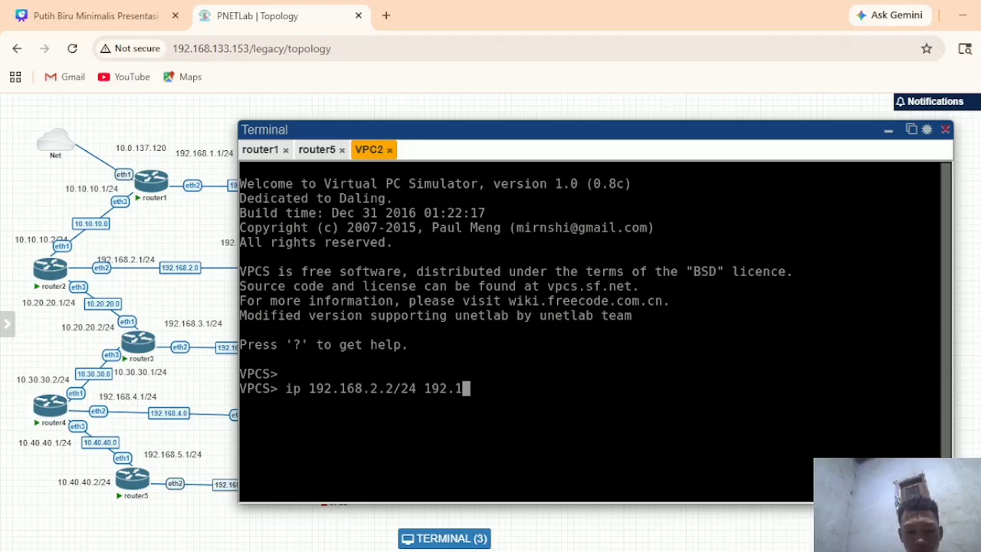
text(8,)
key(BackSpace)
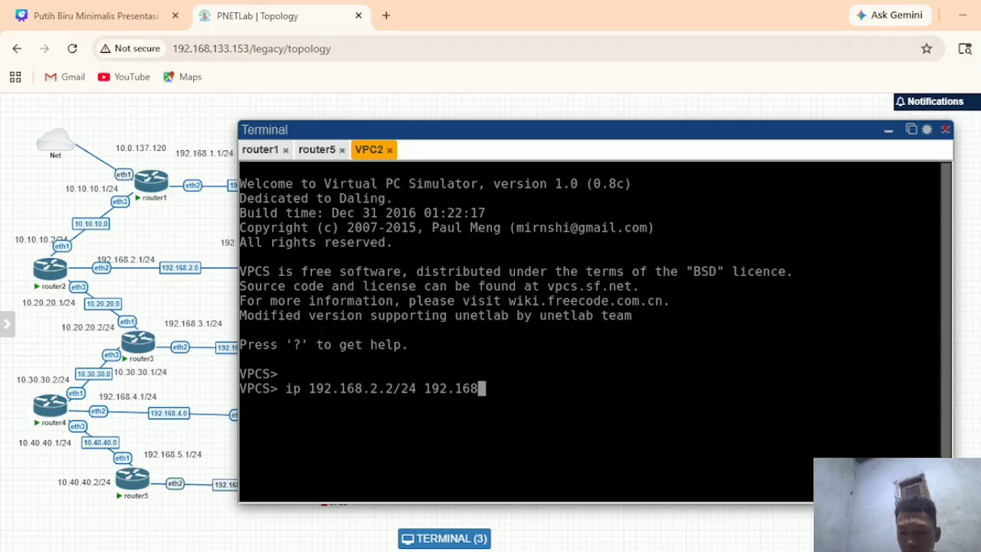
text(.2.1/24)
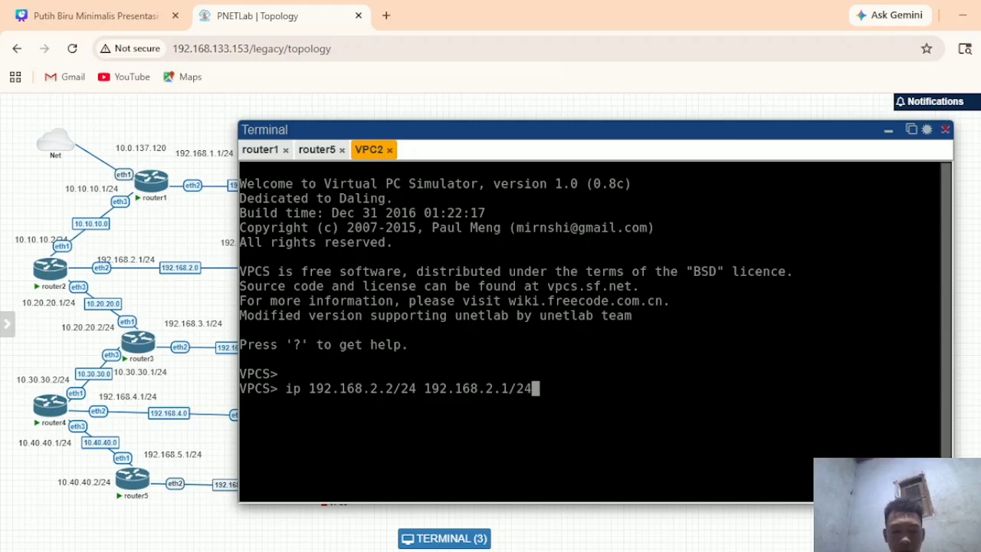
key(Return)
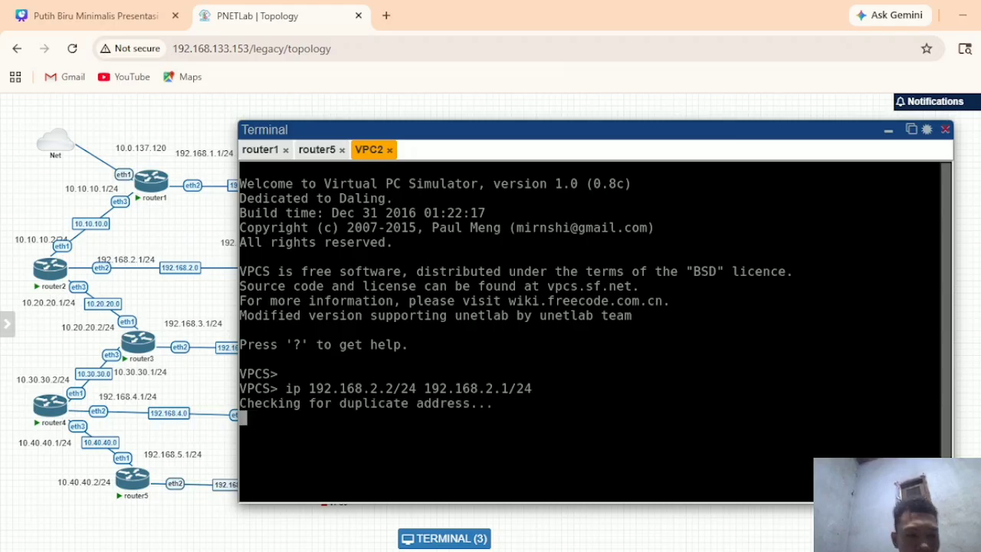
Ping 8.8.8.8 from VPC2 to test internet access, and stop the ping after a few replies
text(pi)
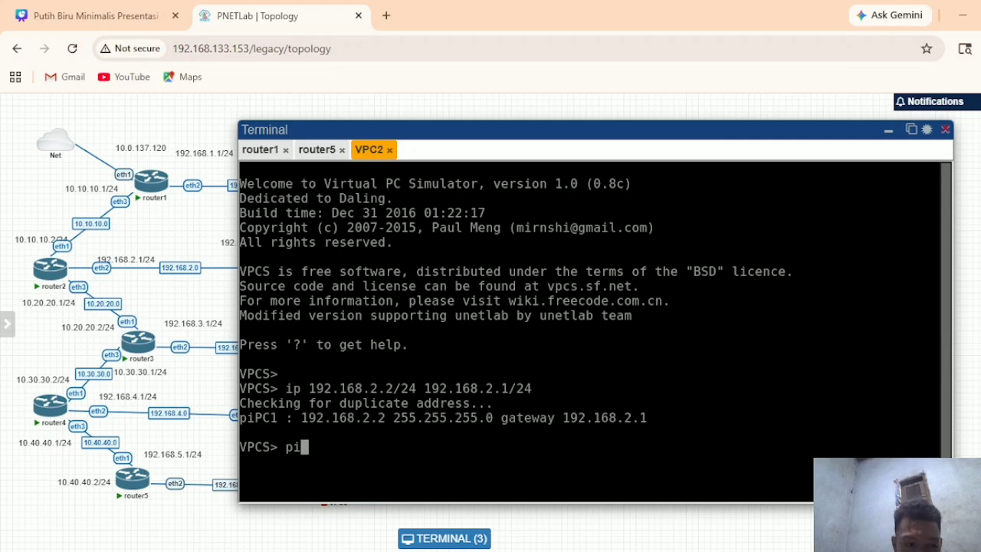
text(ng )
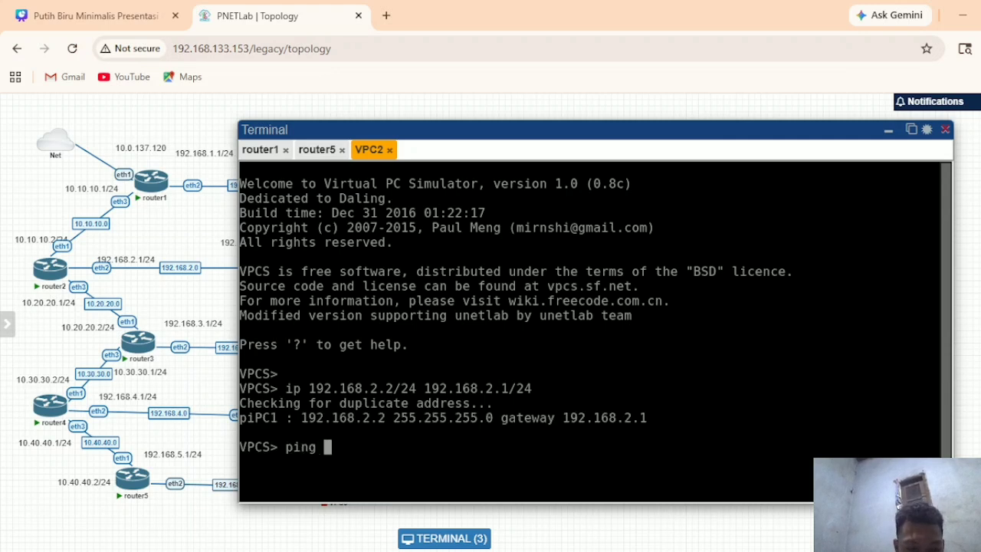
text(8.8.8.8)
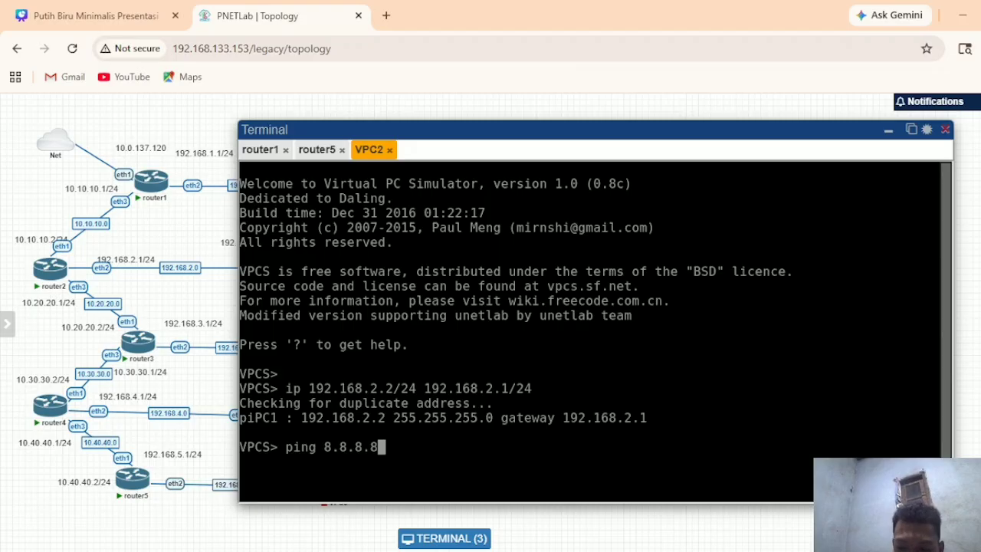
key(Return)
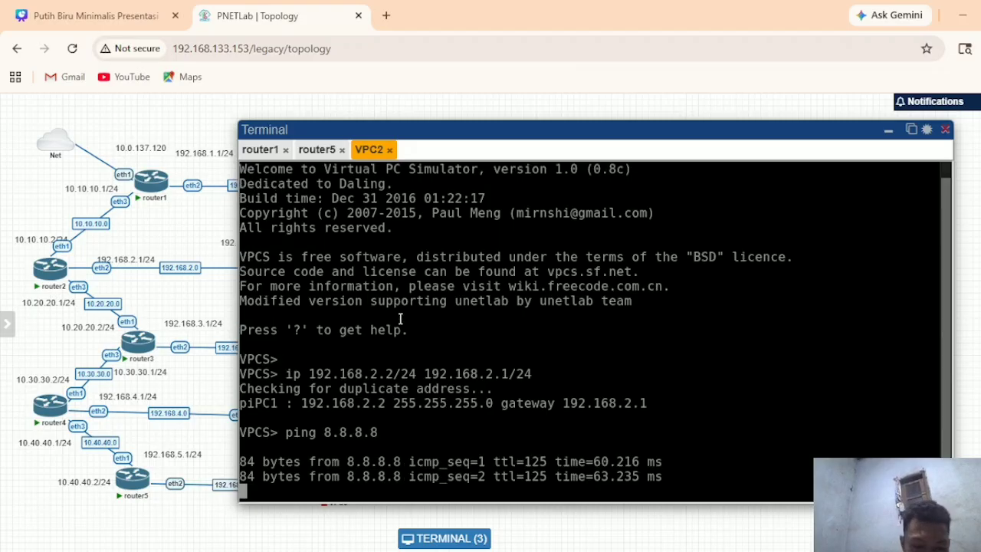
key(ctrl+c)
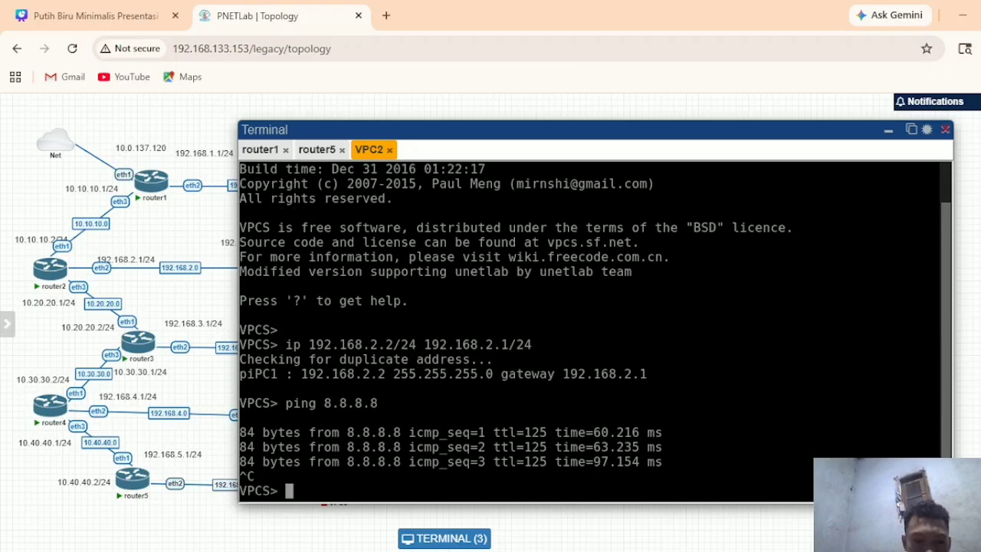
scroll(795, 312, up, 1)
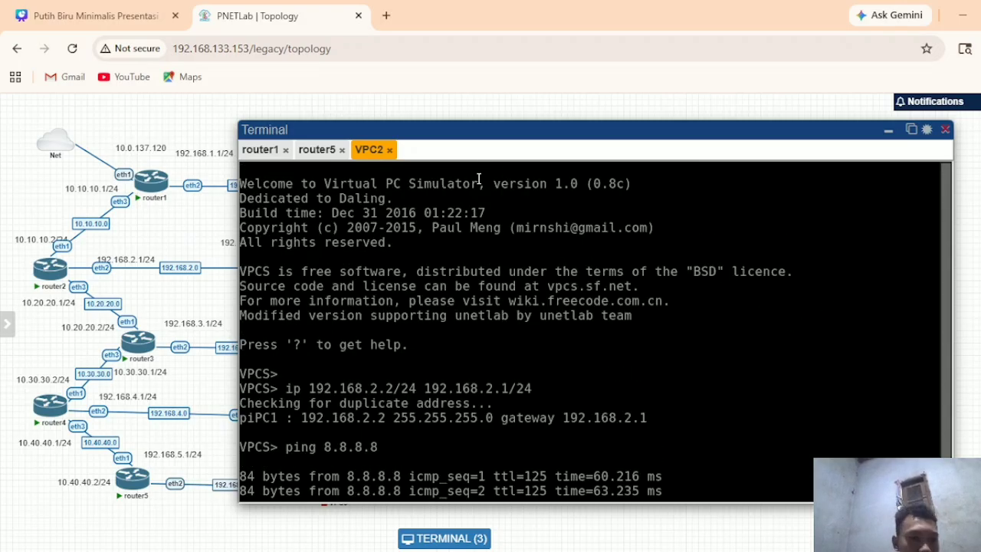
Shift the terminal window slightly off the topology and set VPC2's DNS server to 8.8.8.8
drag(544, 131, 584, 136)
key(ctrl+c)
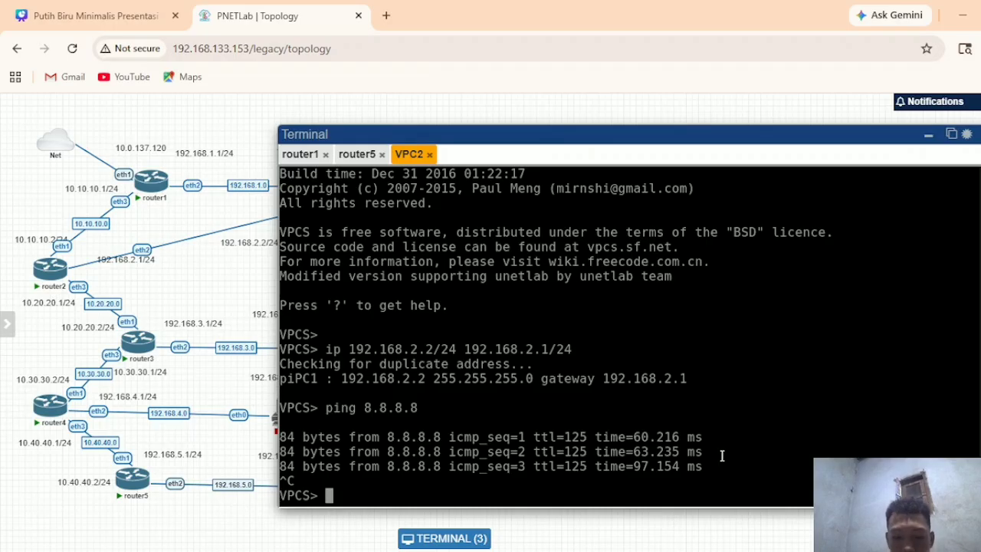
text(ip dn)
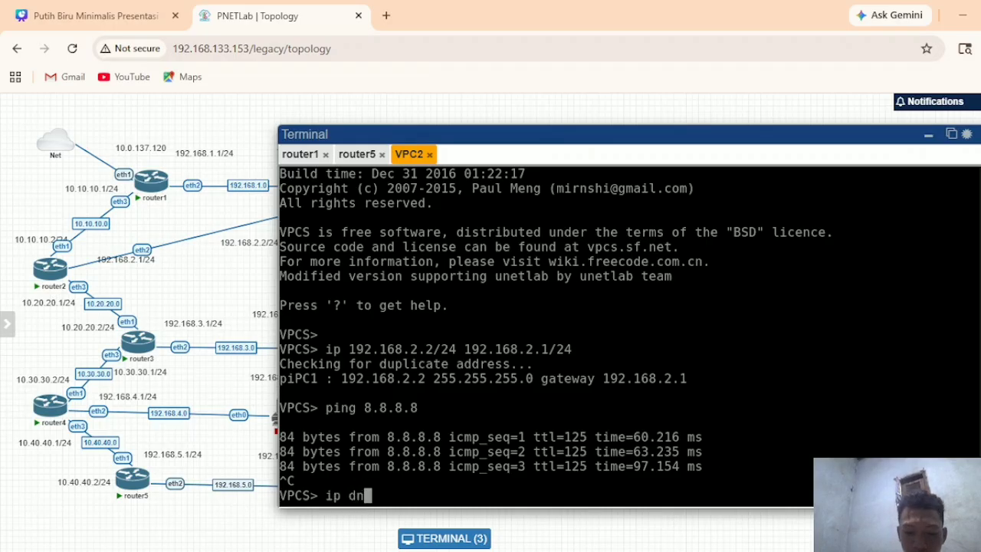
text(s 8.8.)
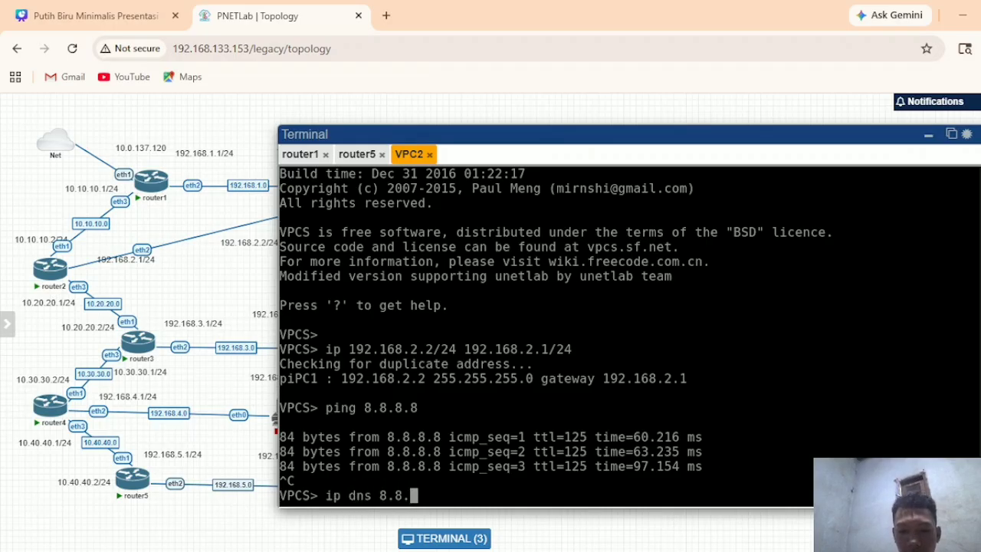
text(8.8)
key(Return)
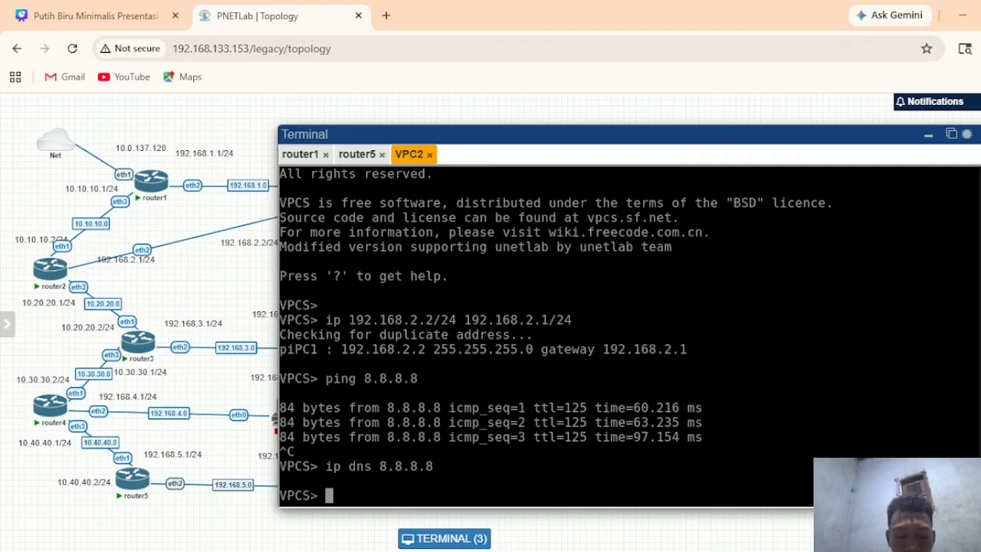
Ping google.com from VPC2 to test name resolution, and stop the ping after a few replies
text(pin)
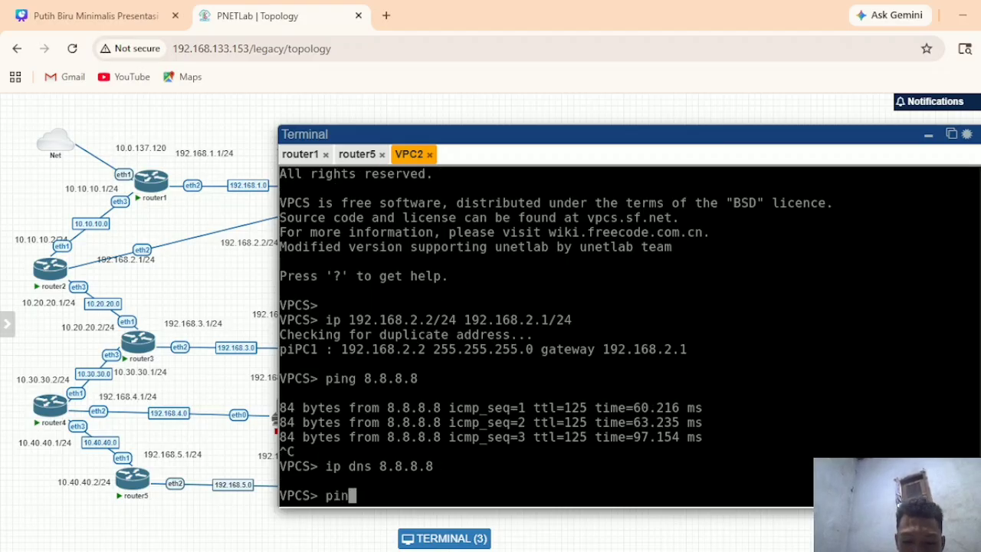
text(g goo)
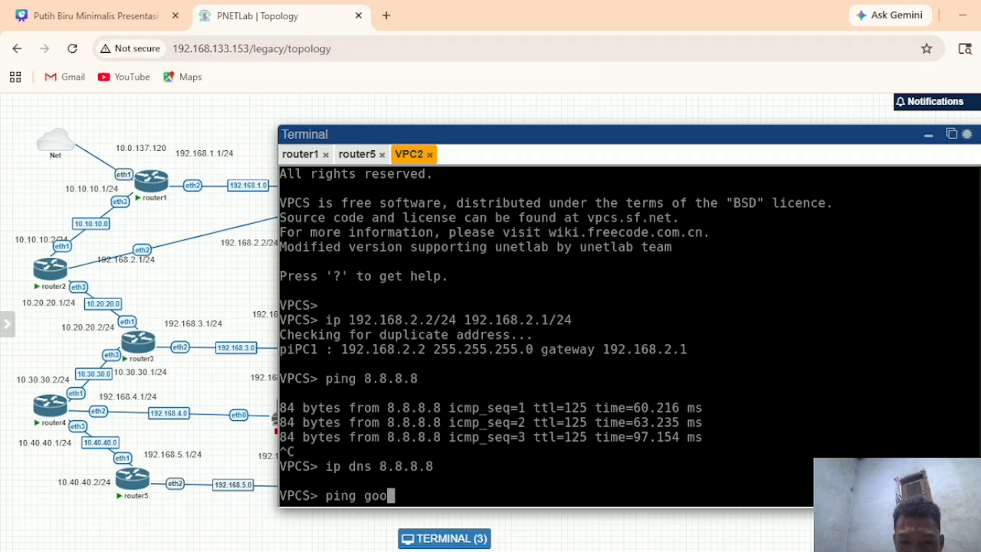
text(gle)
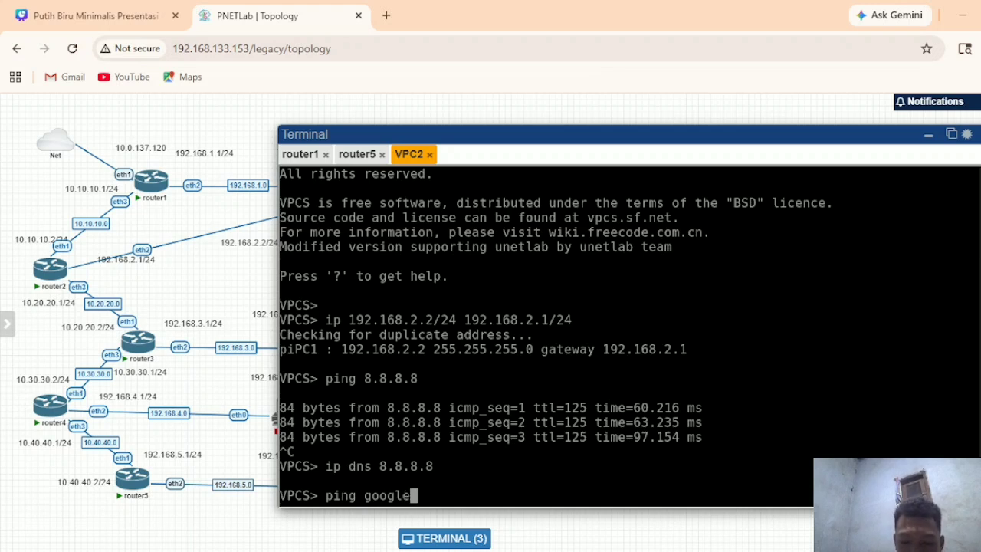
text(.com)
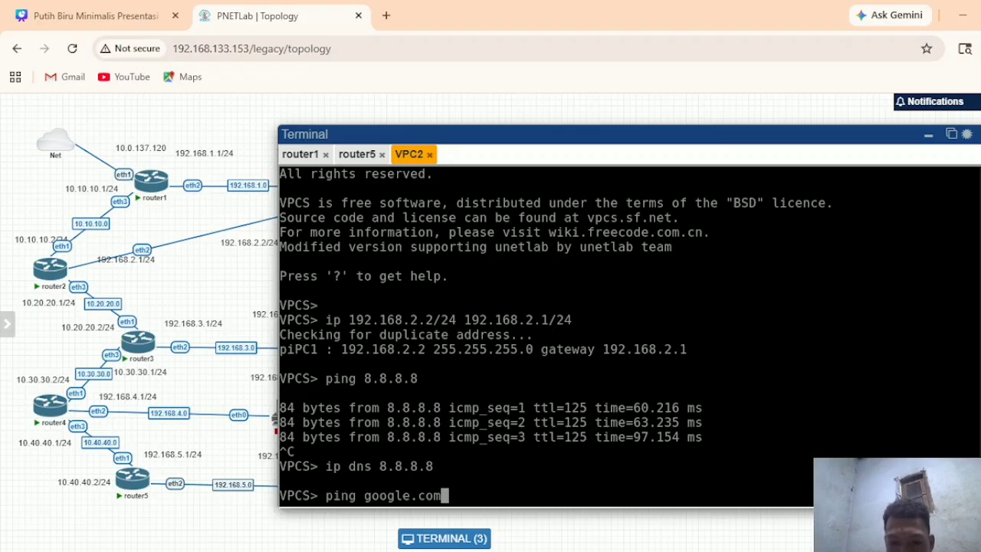
key(Return)
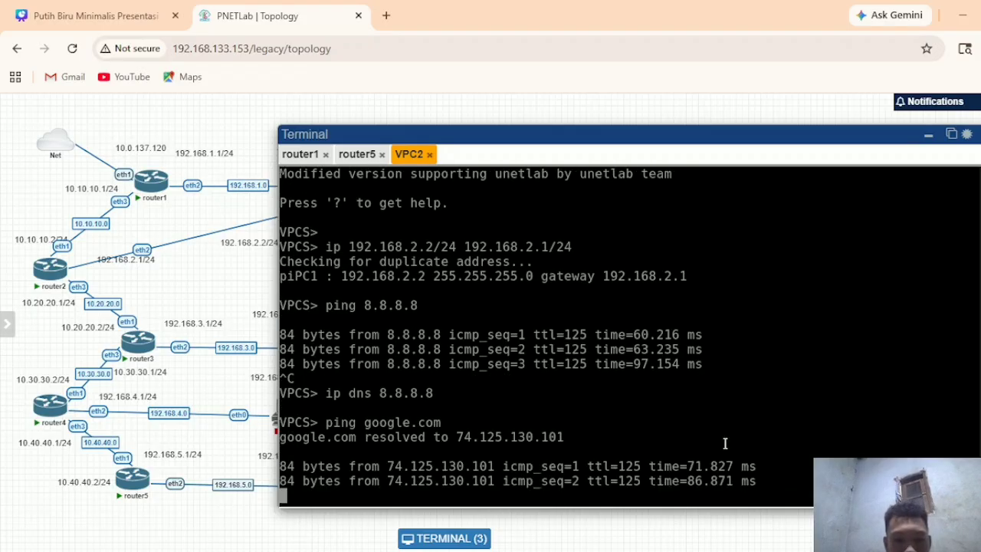
key(ctrl+c)
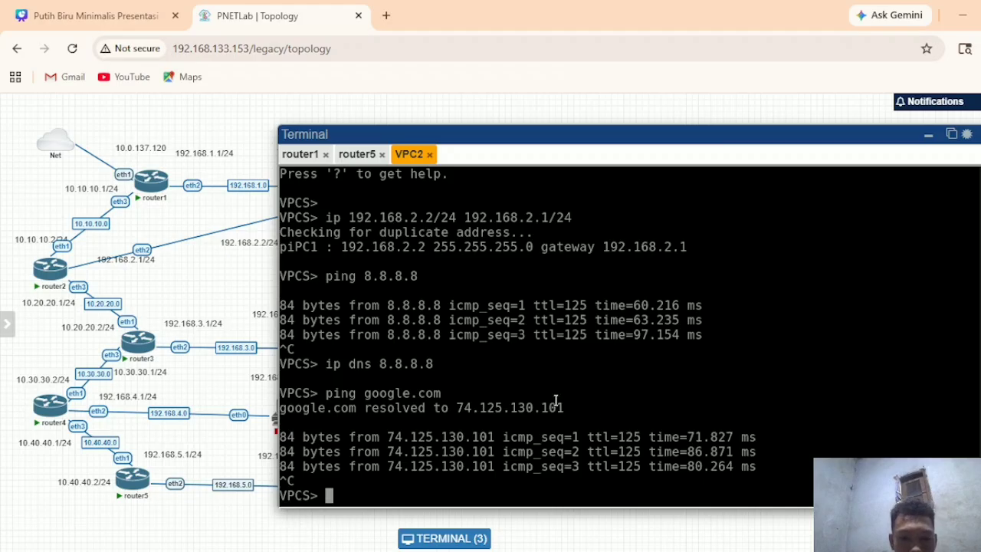
Move the VPC2 console aside to reveal the topology links, and minimize the console window
drag(517, 135, 567, 145)
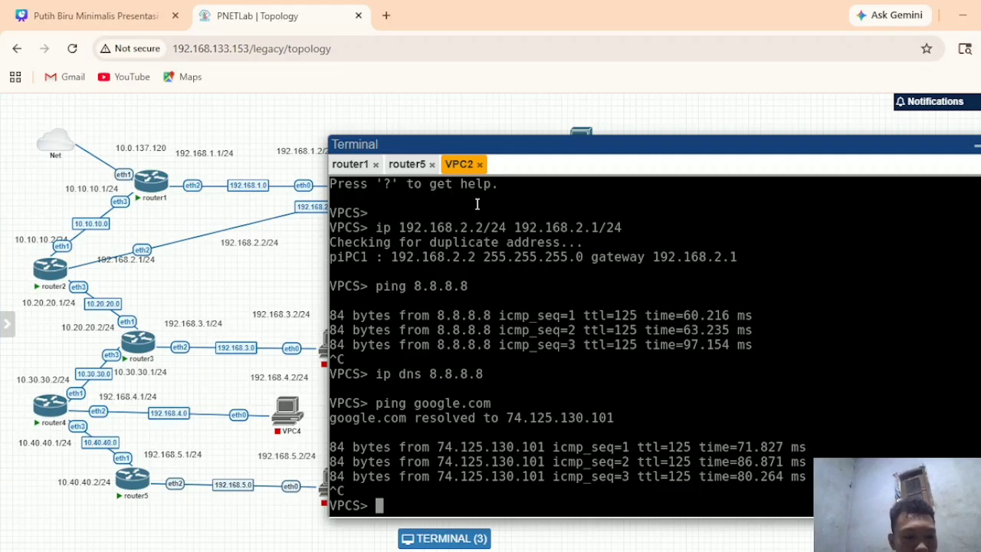
drag(556, 146, 528, 146)
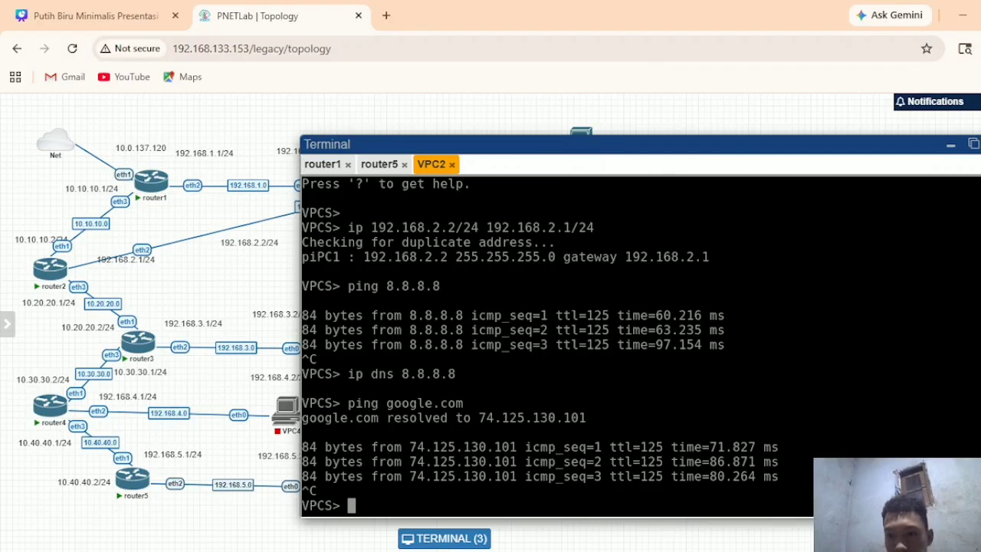
click(950, 145)
Switch to router4's WinBox session, open a new terminal, and skip the password change request
mouse_move(625, 551)
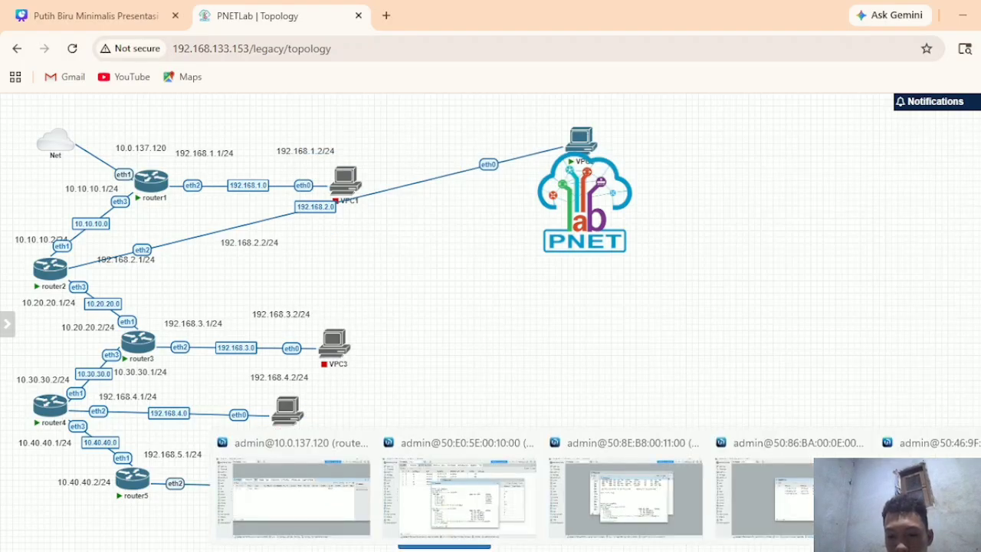
click(753, 497)
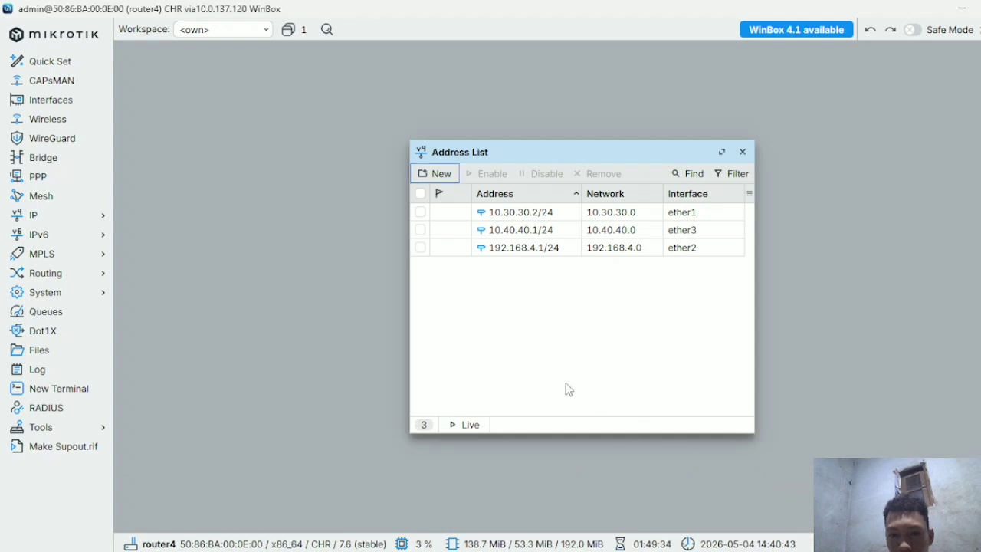
click(70, 392)
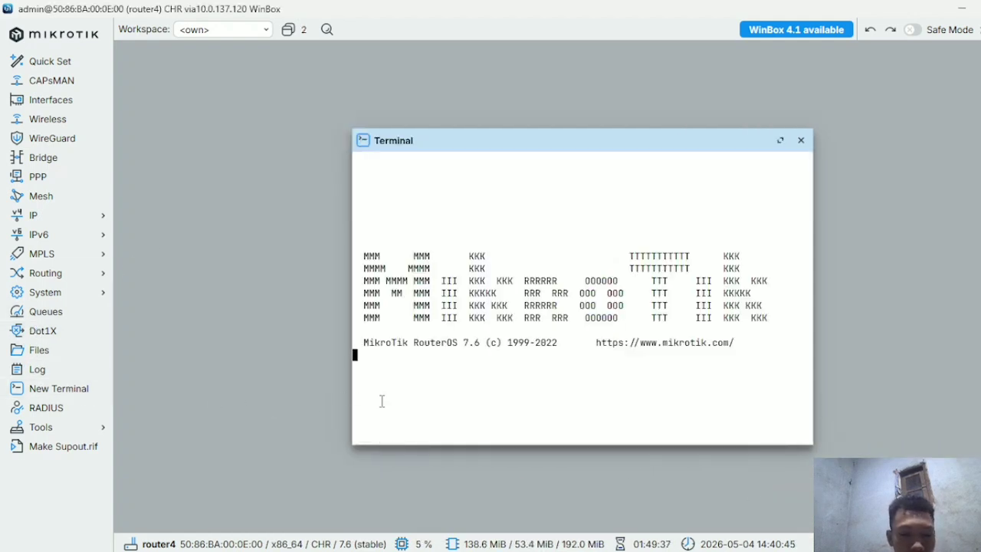
key(Return)
Ping router2's LAN address 192.168.2.1 from router4 using source address 192.168.4.1
text(ping )
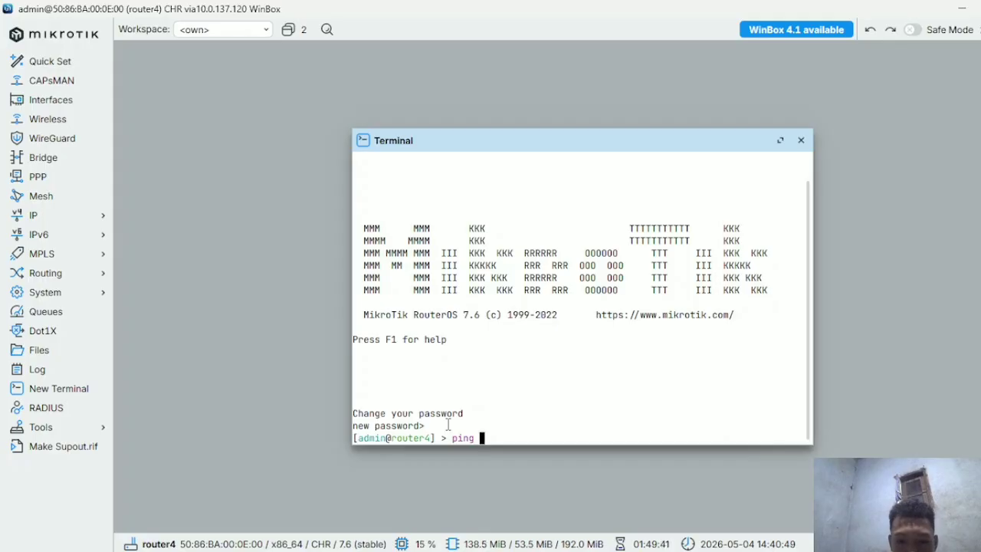
text(192.16)
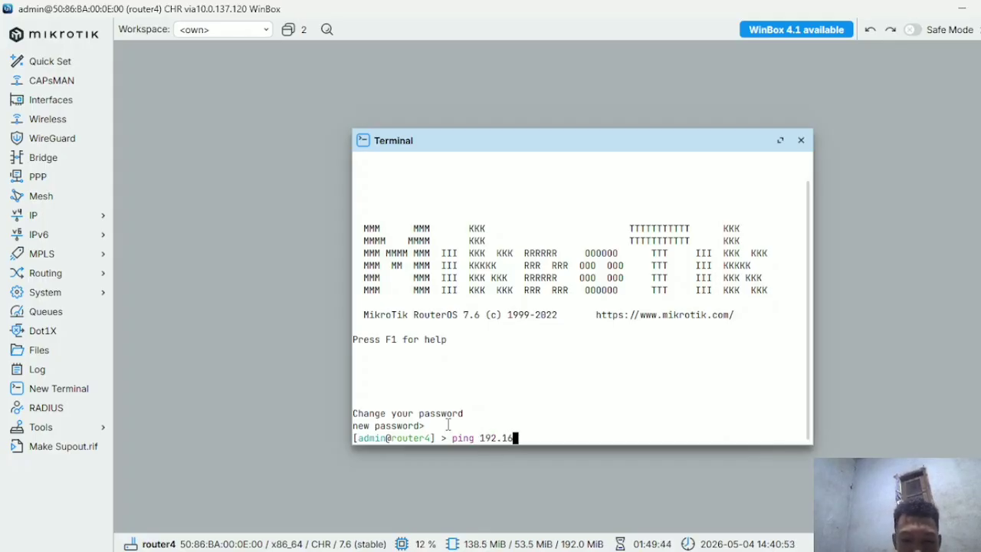
text(2.1)
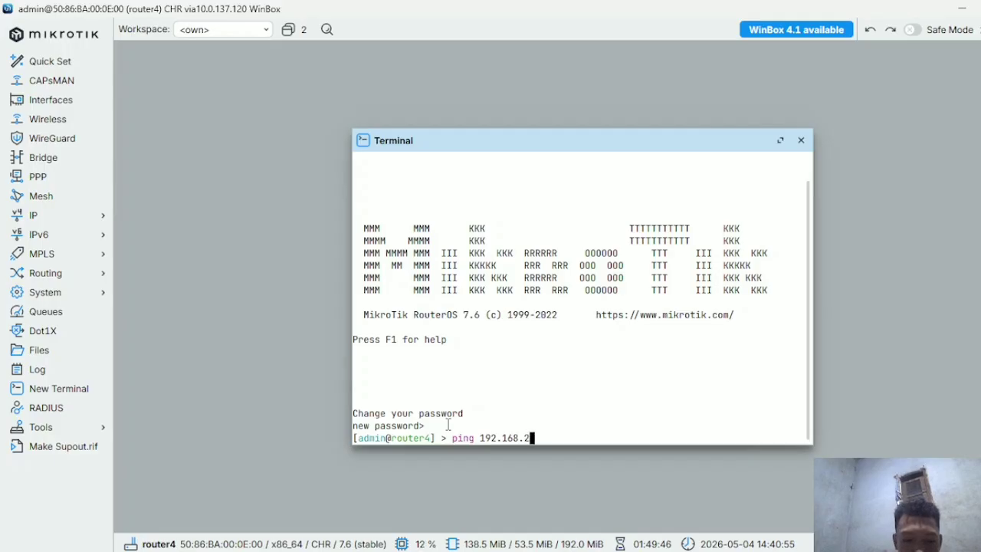
text( s)
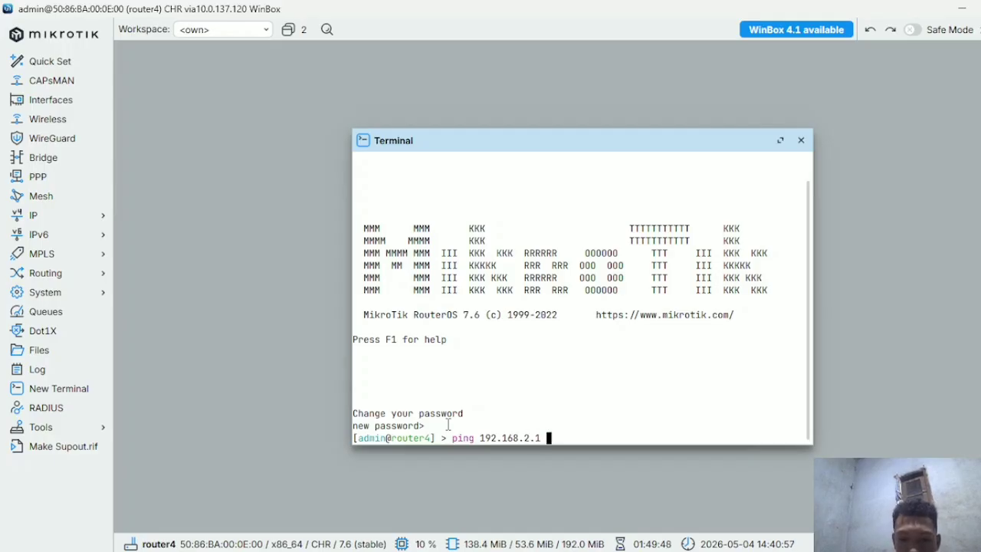
text(rc)
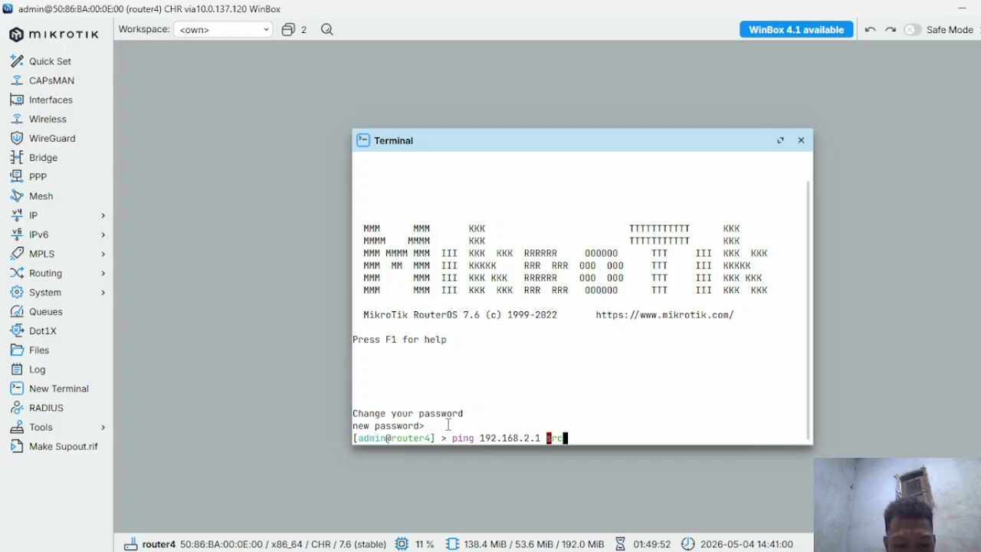
key(Tab)
text(192.168.)
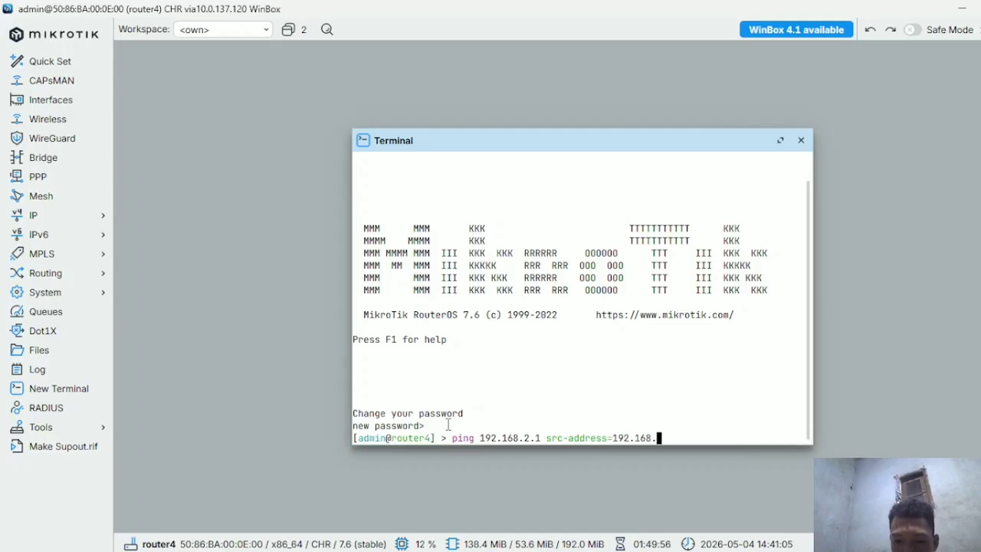
text(4.1)
key(Return)
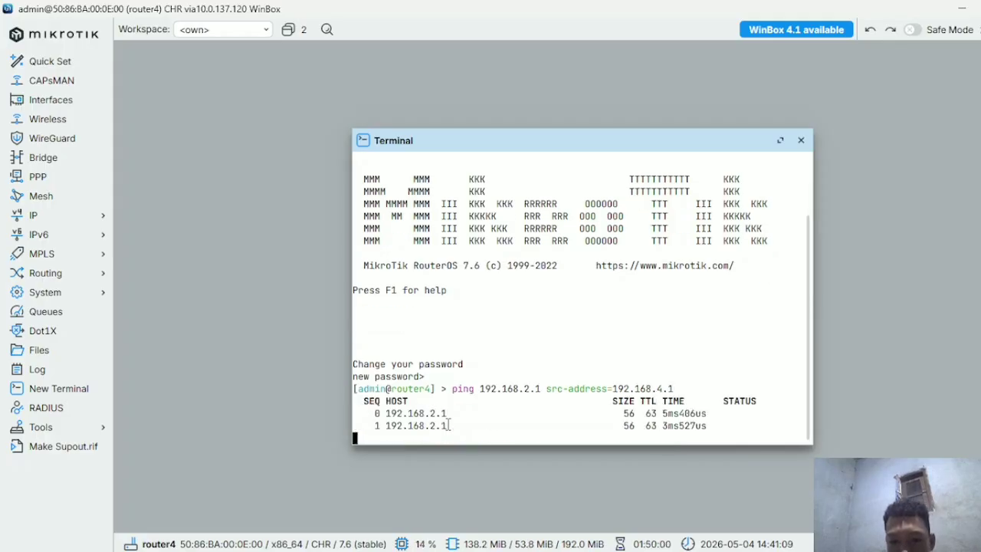